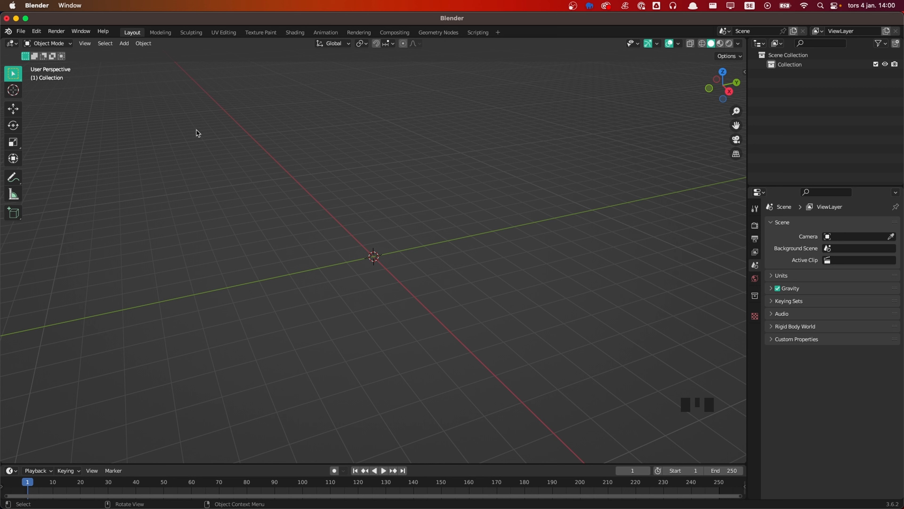
Step: Check in the add-on preferences that the Node Wrangler add-on is enabled
{"action": "left_click", "coordinate": [37, 31]}
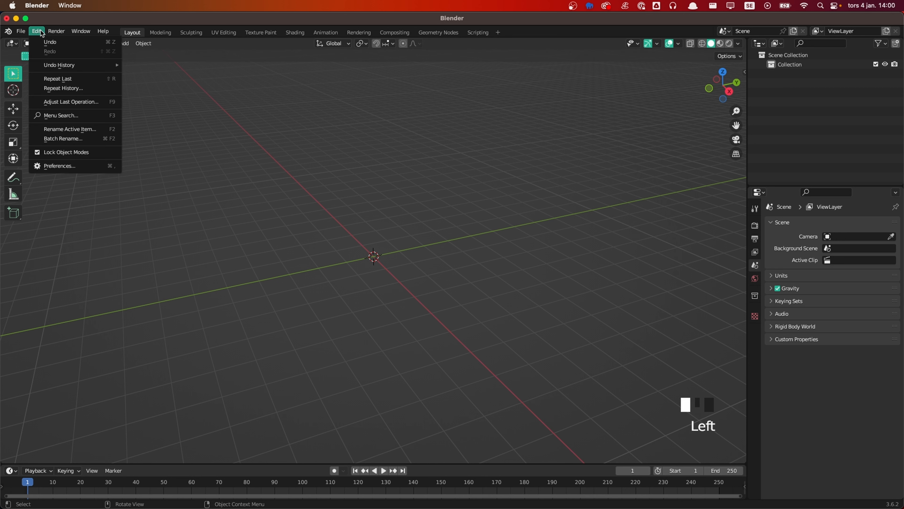
{"action": "left_click", "coordinate": [68, 165]}
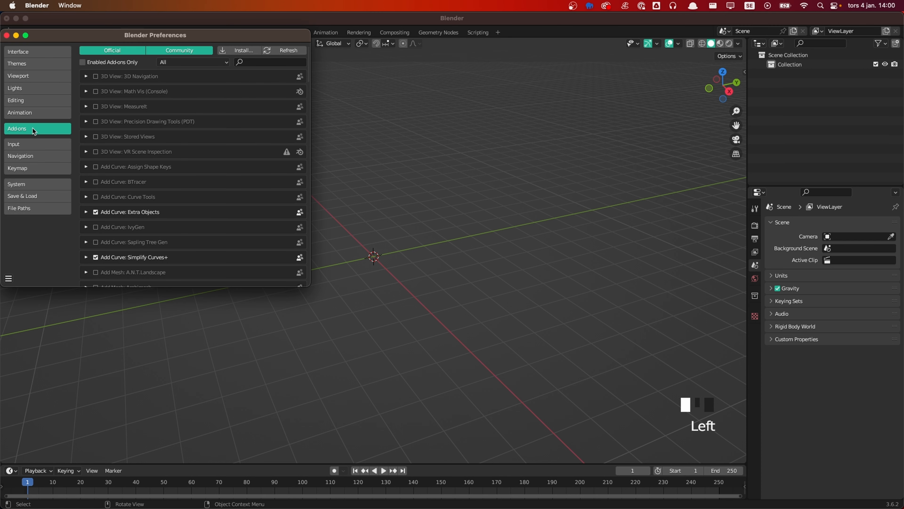
{"action": "left_click", "coordinate": [257, 62]}
{"action": "type", "text": "N"}
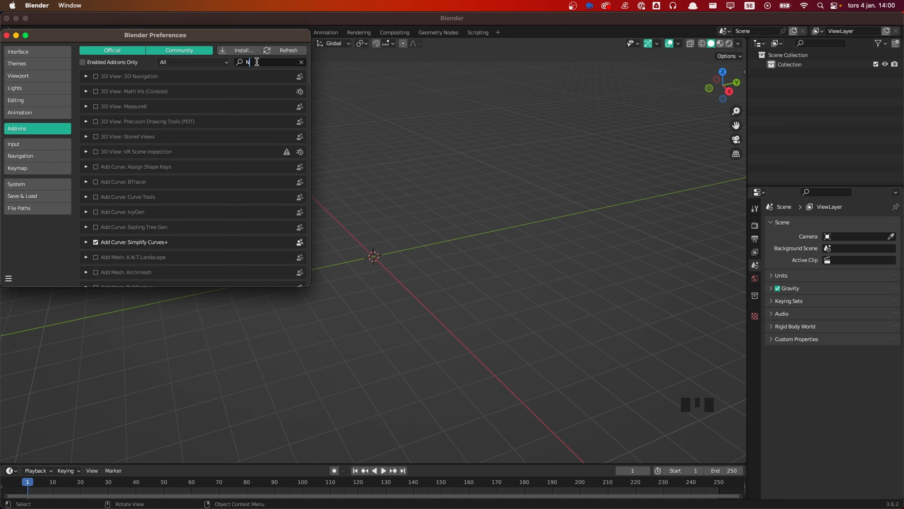
{"action": "type", "text": "ode Wr"}
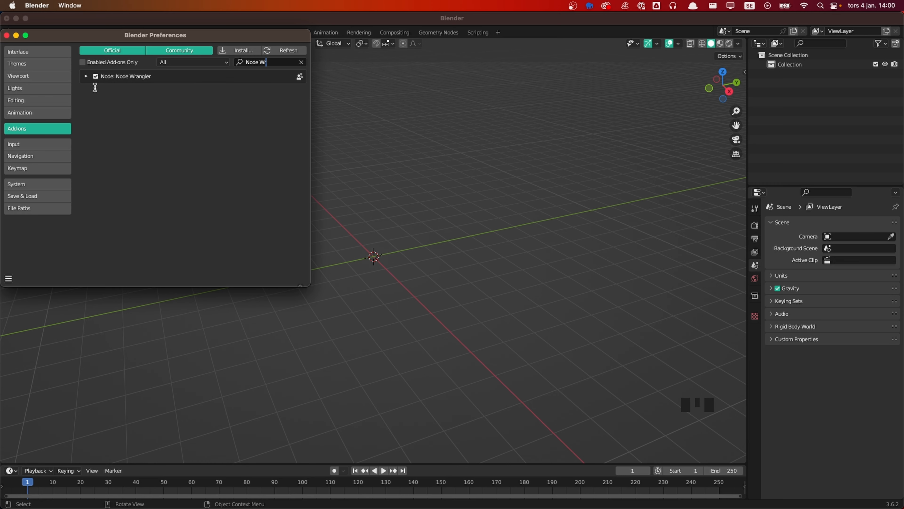
{"action": "left_click", "coordinate": [7, 34]}
Step: Add a plane mesh at the world origin
{"action": "middle_click_drag", "start_coordinate": [334, 204], "coordinate": [345, 216]}
{"action": "scroll", "coordinate": [388, 242], "scroll_direction": "up", "scroll_amount": 2}
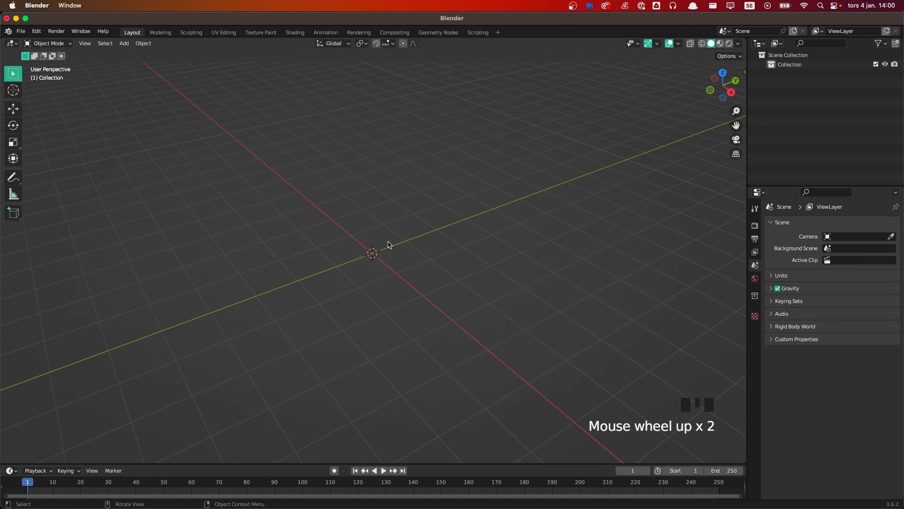
{"action": "key", "text": "shift+a"}
{"action": "mouse_move", "coordinate": [371, 237]}
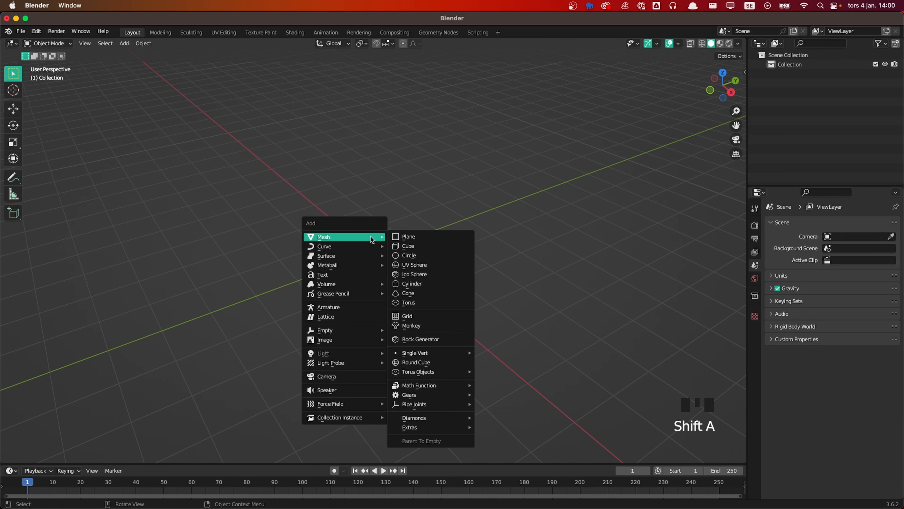
{"action": "left_click", "coordinate": [405, 237]}
{"action": "mouse_move", "coordinate": [414, 236]}
{"action": "middle_mouse_down"}
{"action": "mouse_move", "coordinate": [359, 238]}
{"action": "mouse_move", "coordinate": [426, 245]}
{"action": "middle_mouse_up"}
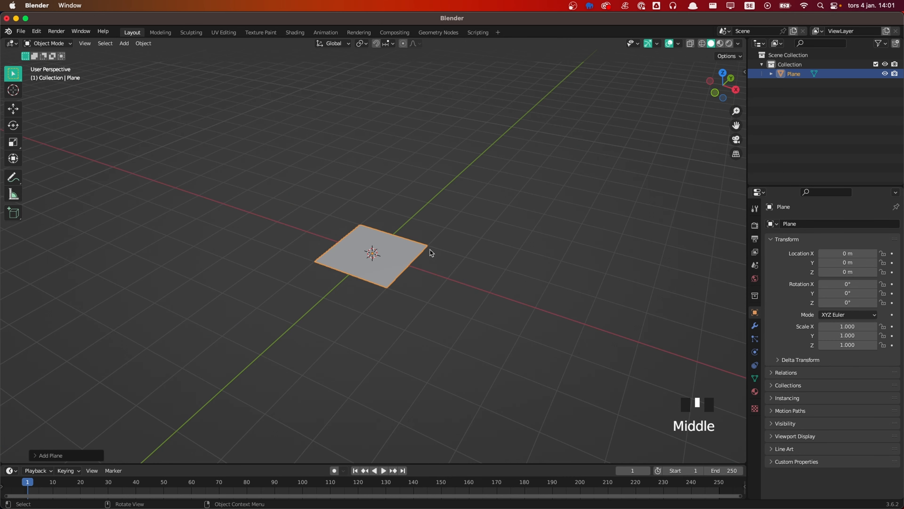
{"action": "scroll", "coordinate": [430, 249], "scroll_direction": "up", "scroll_amount": 1}
Step: In Edit Mode, move the plane's whole geometry -1 m along the X axis so one edge passes through the origin
{"action": "key", "text": "Tab"}
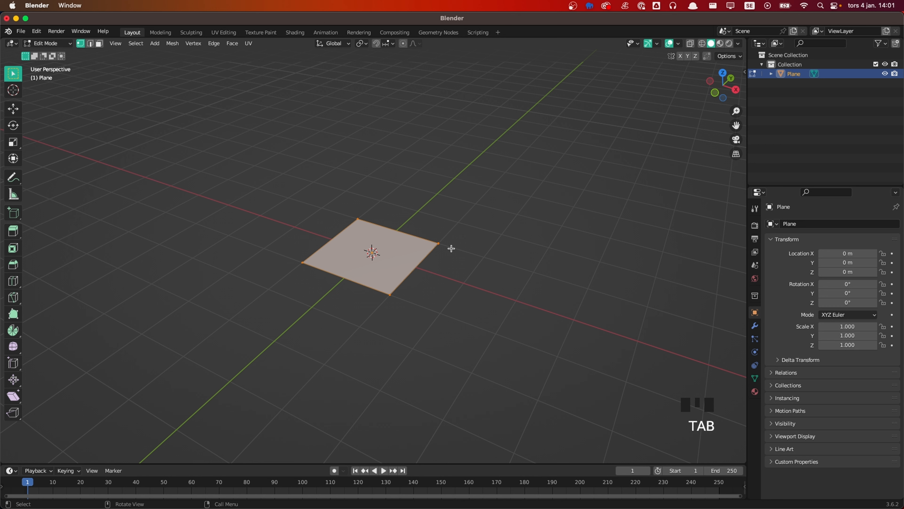
{"action": "key", "text": "g"}
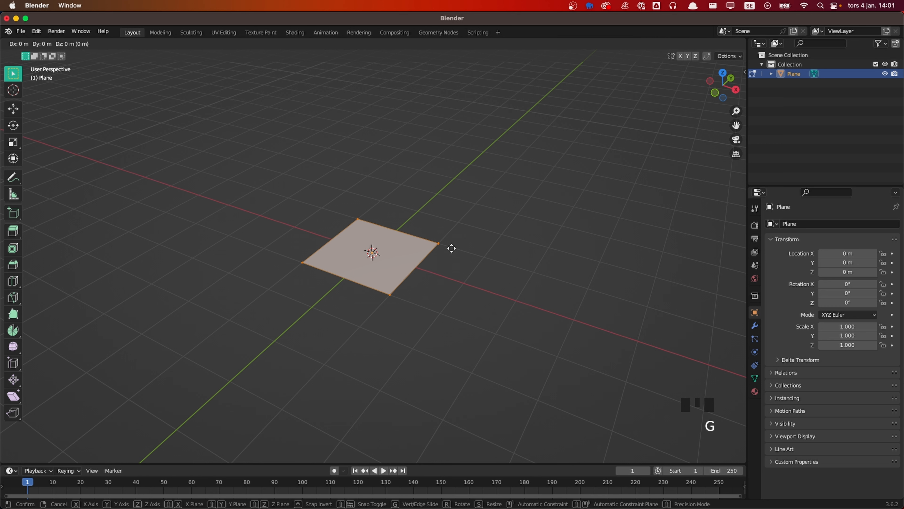
{"action": "key", "text": "x"}
{"action": "key", "text": "minus"}
{"action": "key", "text": "1"}
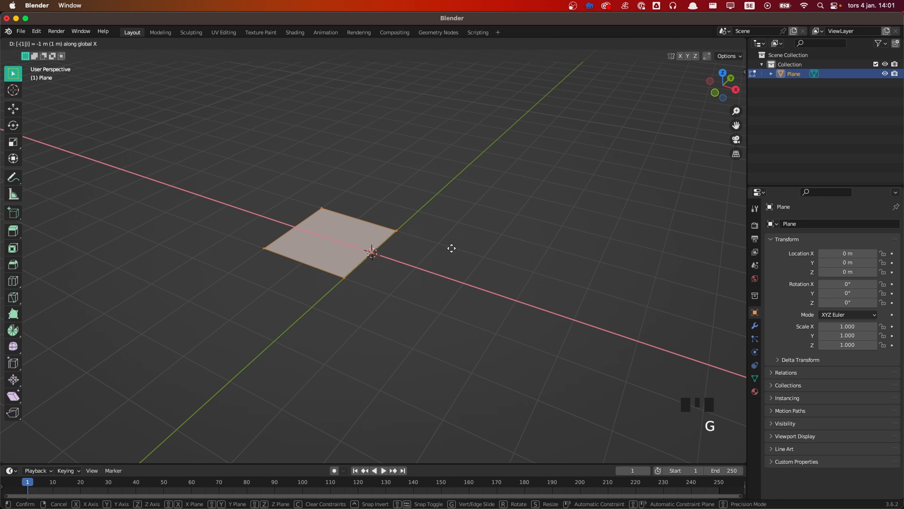
{"action": "left_click", "coordinate": [451, 248]}
Step: Scale the plane's edge farthest from the origin to 0.3 along the Y axis to taper the shape
{"action": "middle_click_drag", "start_coordinate": [350, 232], "coordinate": [363, 266], "text": "shift"}
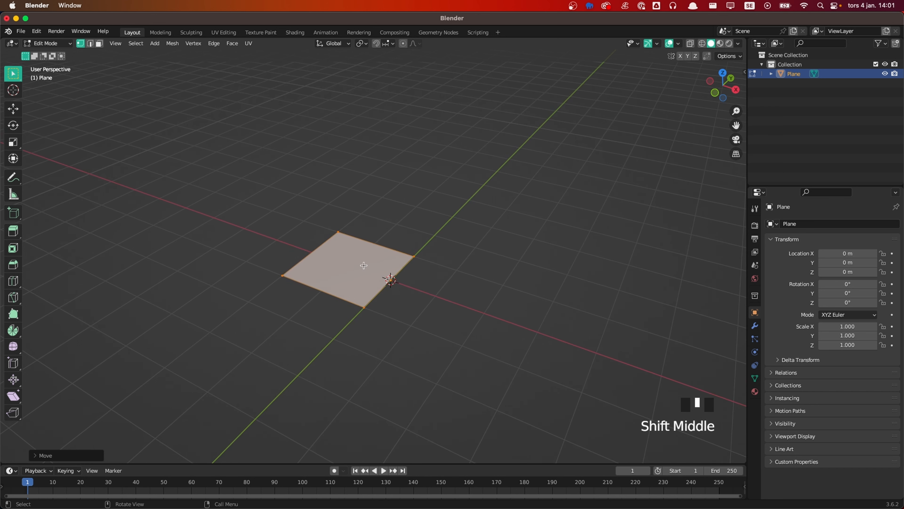
{"action": "scroll", "coordinate": [364, 265], "scroll_direction": "up", "scroll_amount": 3}
{"action": "left_click", "coordinate": [181, 265]}
{"action": "left_click_drag", "start_coordinate": [311, 203], "coordinate": [356, 241], "text": "shift"}
{"action": "type", "text": "s"}
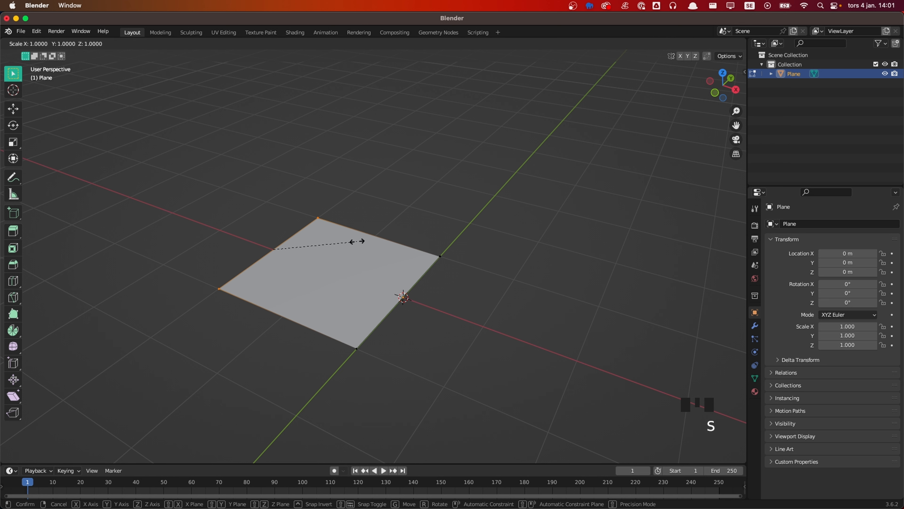
{"action": "type", "text": "y"}
{"action": "type", "text": ".3"}
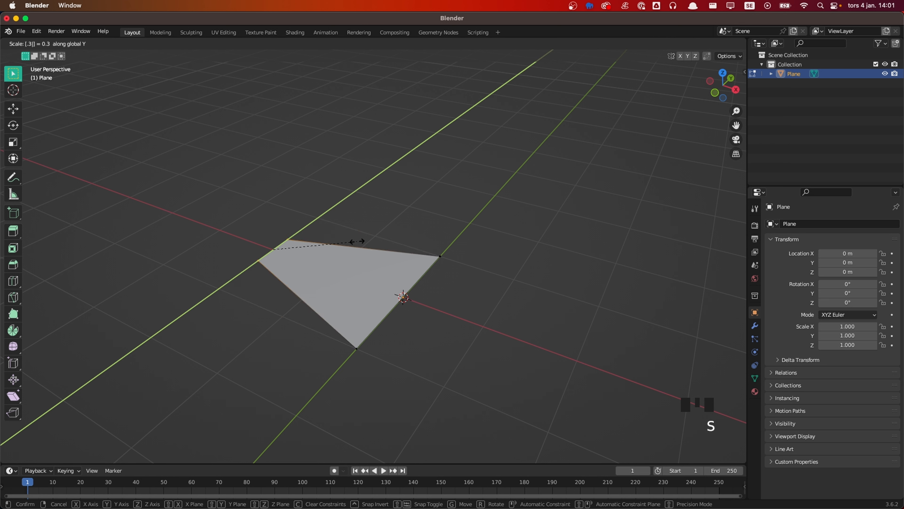
{"action": "key", "text": "Return"}
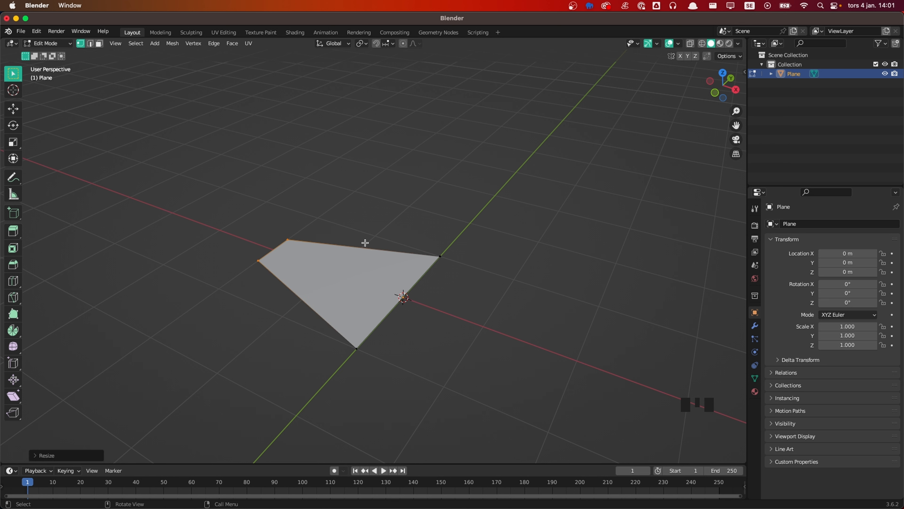
Step: Add a single centred loop cut running lengthwise through the tapered plane along the X axis
{"action": "key", "text": "super"}
{"action": "key", "text": "super+r"}
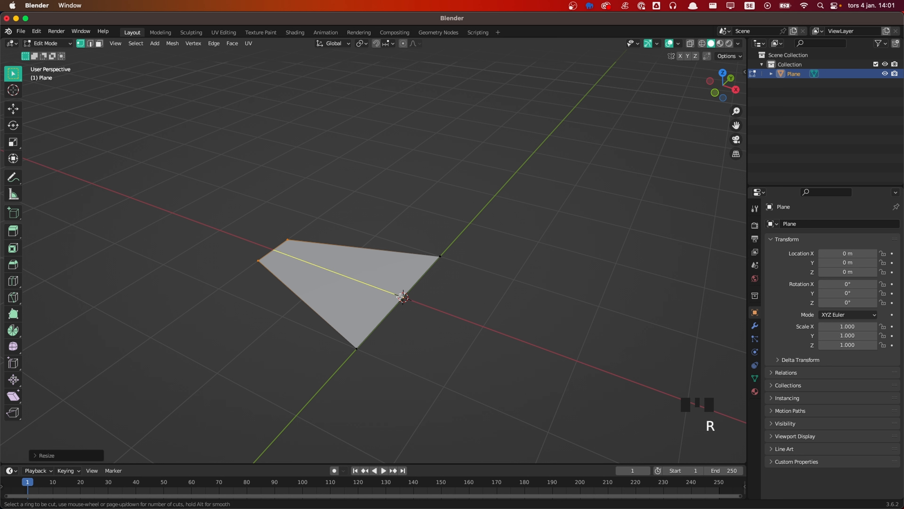
{"action": "left_click", "coordinate": [402, 296]}
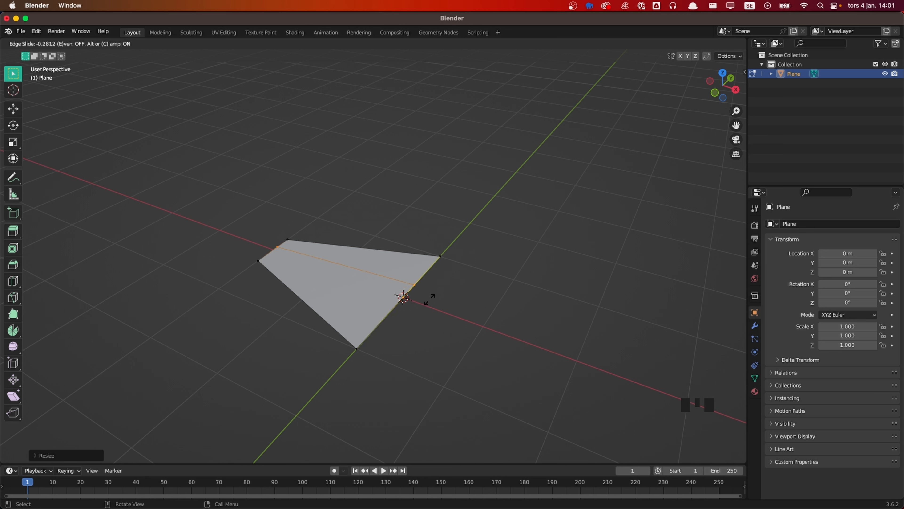
{"action": "right_click", "coordinate": [491, 345]}
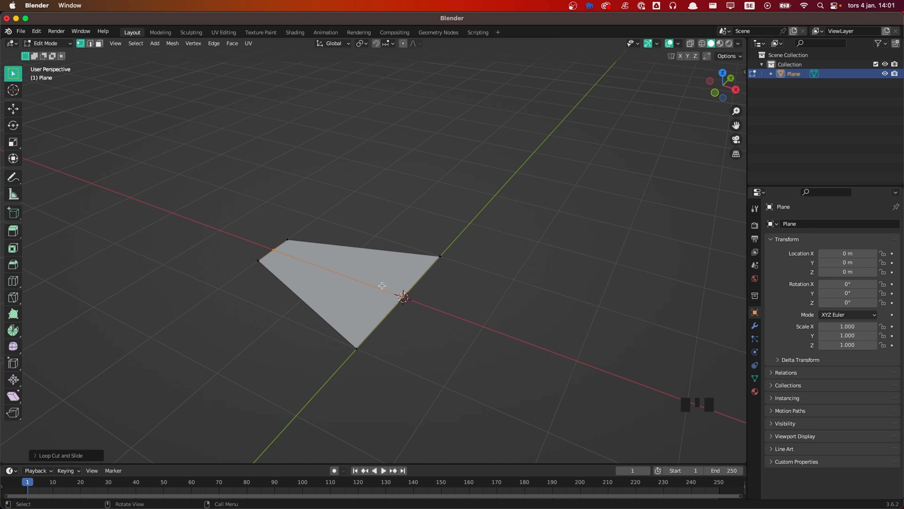
Step: Move the middle vertex of the wide edge, at the origin, -0.2 m along the Z axis
{"action": "left_click_drag", "start_coordinate": [380, 282], "coordinate": [425, 317]}
{"action": "type", "text": "g"}
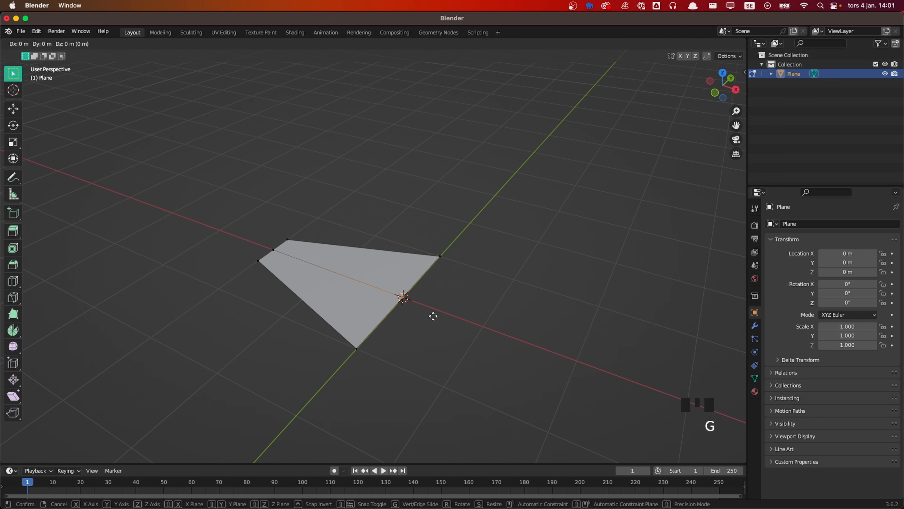
{"action": "type", "text": "z.2"}
{"action": "key", "text": "minus"}
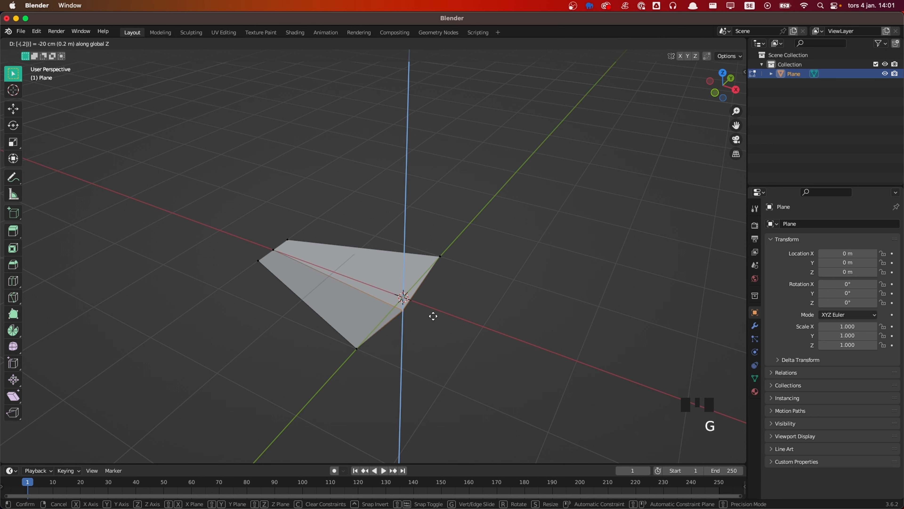
{"action": "left_click", "coordinate": [434, 316]}
Step: Add a crosswise loop cut across the tapered mesh, increase its number of cuts, and return to Object Mode
{"action": "middle_click_drag", "start_coordinate": [432, 315], "coordinate": [383, 307]}
{"action": "key", "text": "super+r"}
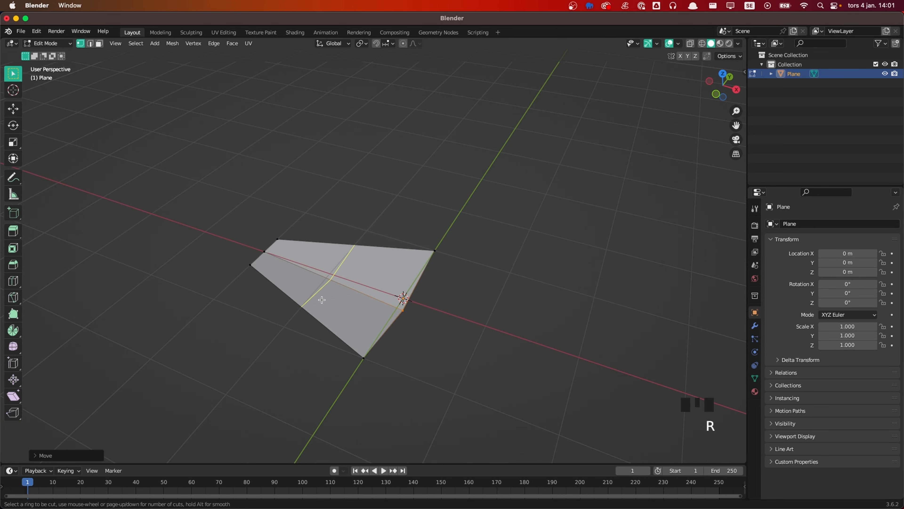
{"action": "left_click", "coordinate": [322, 300]}
{"action": "left_click", "coordinate": [322, 300]}
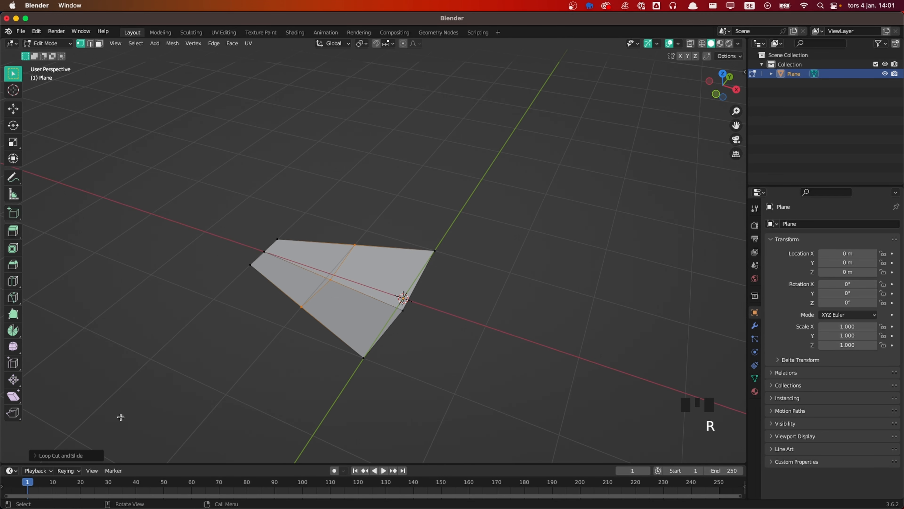
{"action": "left_click", "coordinate": [71, 458]}
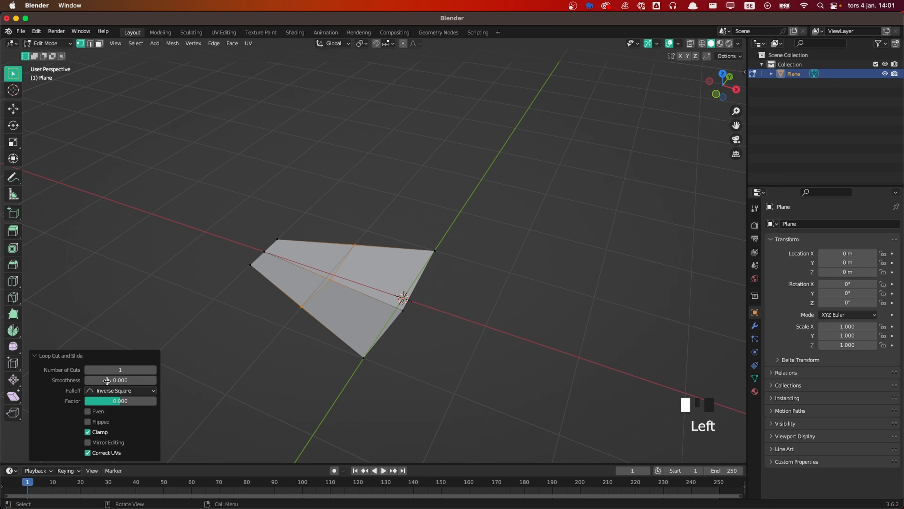
{"action": "left_click", "coordinate": [115, 370]}
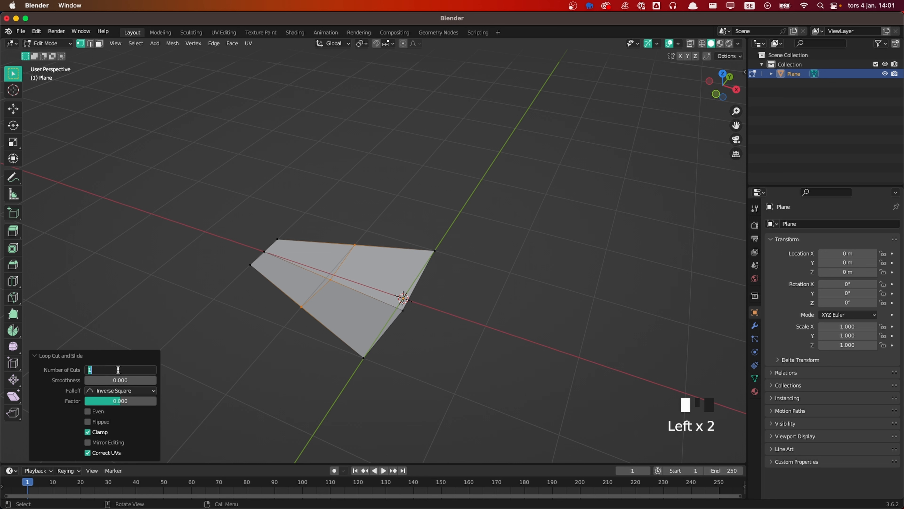
{"action": "key", "text": "Return"}
{"action": "key", "text": "Tab"}
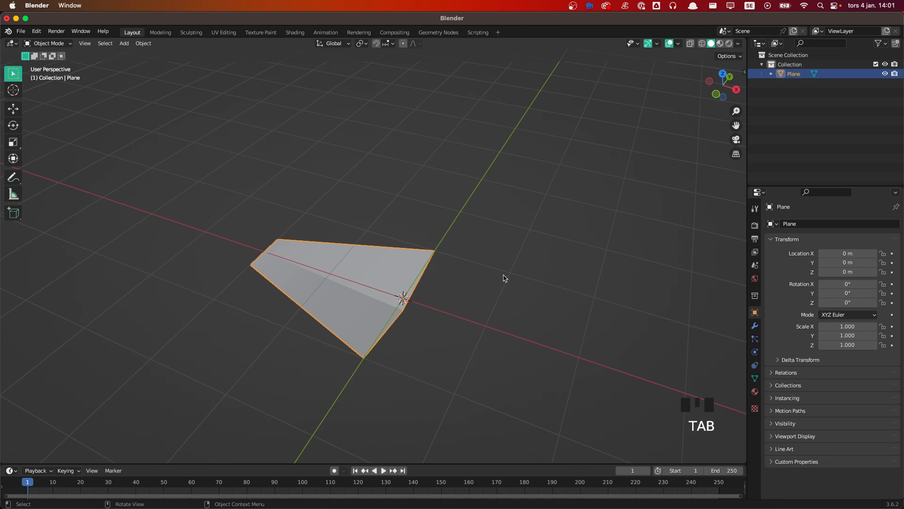
Step: Add a Simple Deform modifier to the tapered plane
{"action": "middle_click_drag", "start_coordinate": [408, 333], "coordinate": [398, 313]}
{"action": "scroll", "coordinate": [376, 299], "scroll_direction": "down", "scroll_amount": 2}
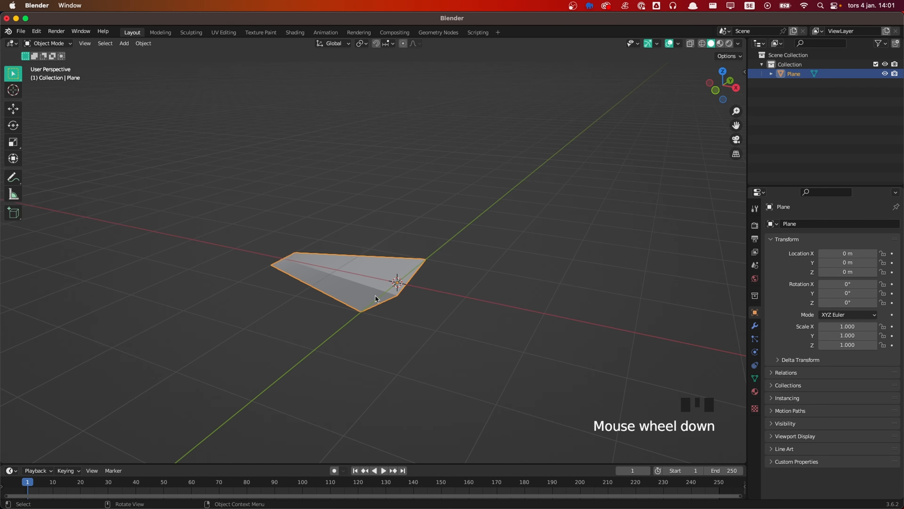
{"action": "left_click", "coordinate": [754, 328]}
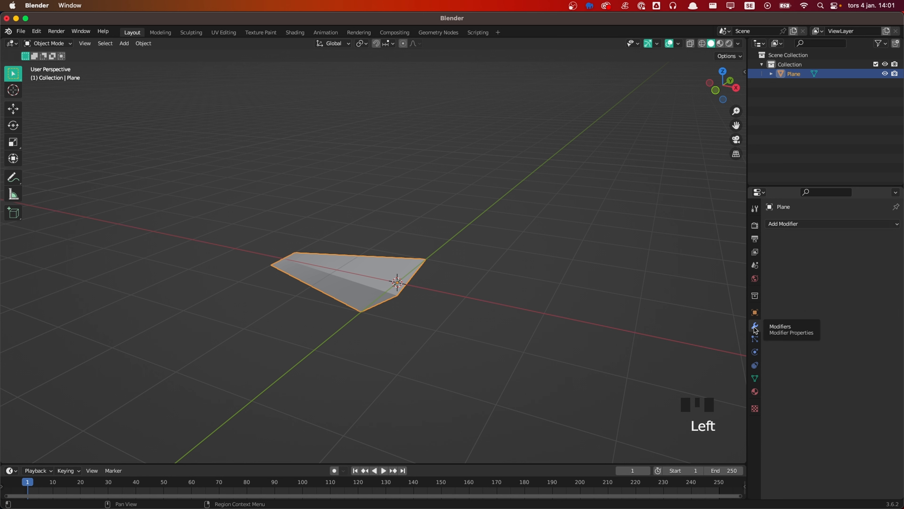
{"action": "left_click", "coordinate": [802, 224]}
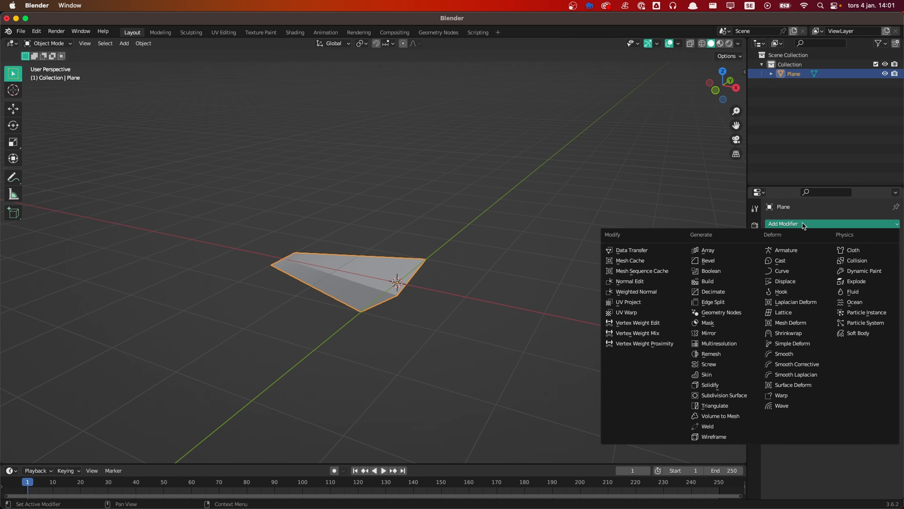
{"action": "left_click", "coordinate": [806, 344]}
{"action": "middle_click_drag", "start_coordinate": [331, 370], "coordinate": [414, 295]}
{"action": "scroll", "coordinate": [405, 299], "scroll_direction": "up", "scroll_amount": 2}
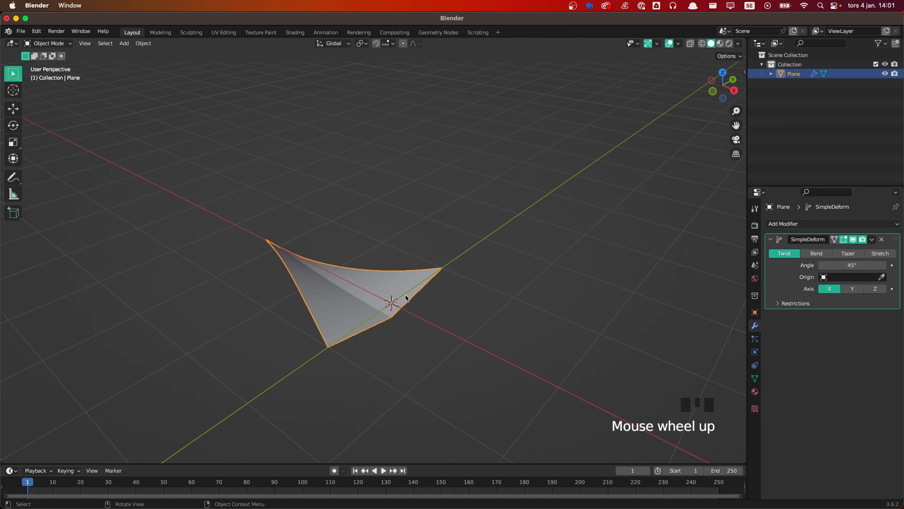
Step: Set the Simple Deform modifier to Bend with an angle of -1080° around the Z axis
{"action": "left_click", "coordinate": [816, 254]}
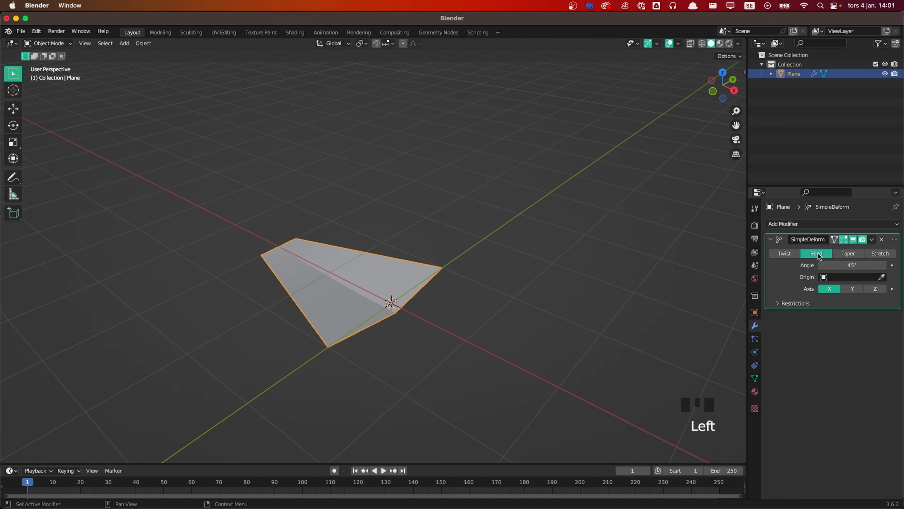
{"action": "double_click", "coordinate": [849, 265]}
{"action": "key", "text": "BackSpace"}
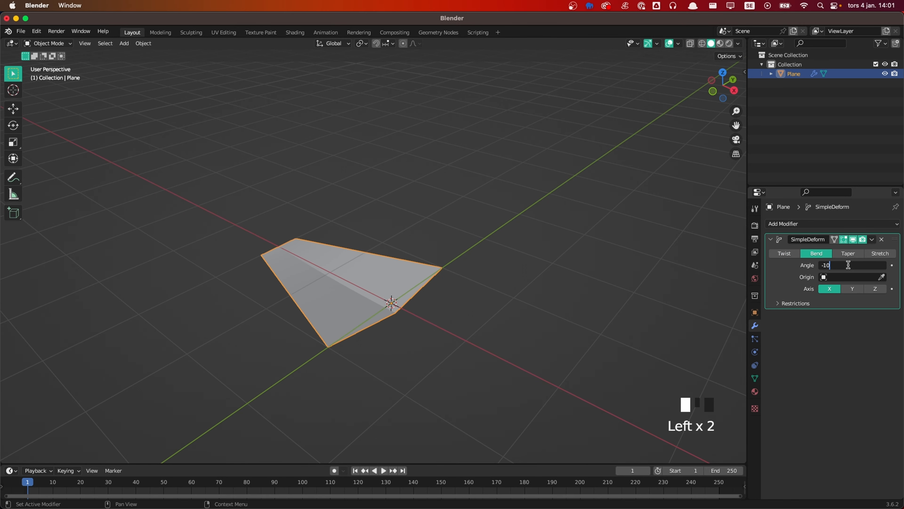
{"action": "key", "text": "Return"}
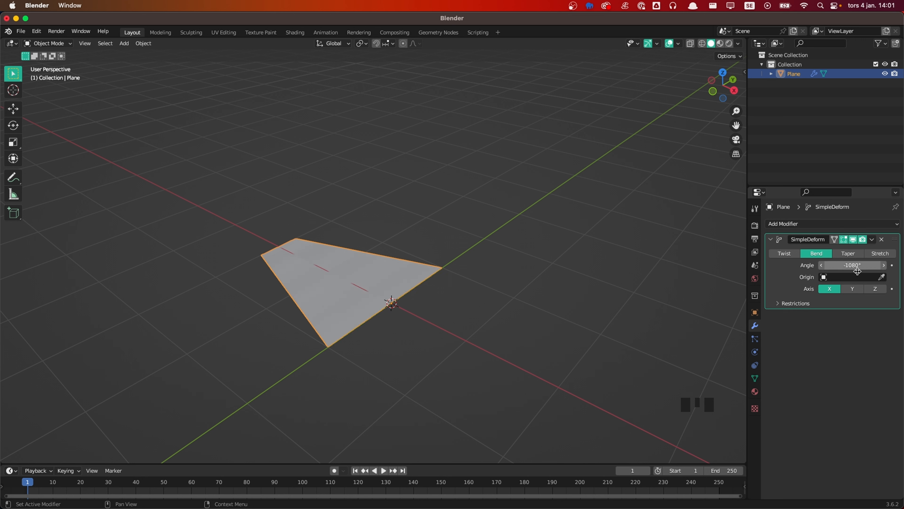
{"action": "left_click", "coordinate": [881, 291]}
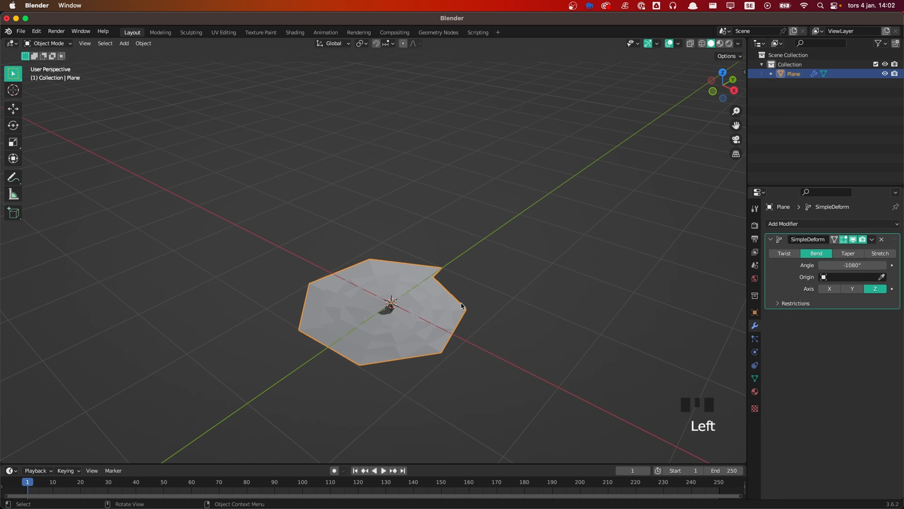
Step: Rotate the deformed plane 90° about the X axis and apply its rotation
{"action": "left_click", "coordinate": [519, 285]}
{"action": "left_click", "coordinate": [424, 304]}
{"action": "key", "text": "r"}
{"action": "type", "text": "x"}
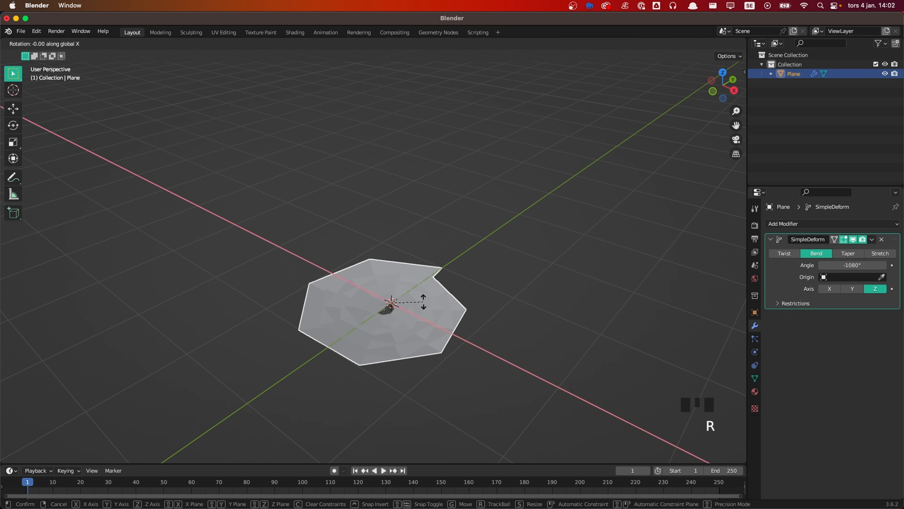
{"action": "type", "text": "90"}
{"action": "key", "text": "Return"}
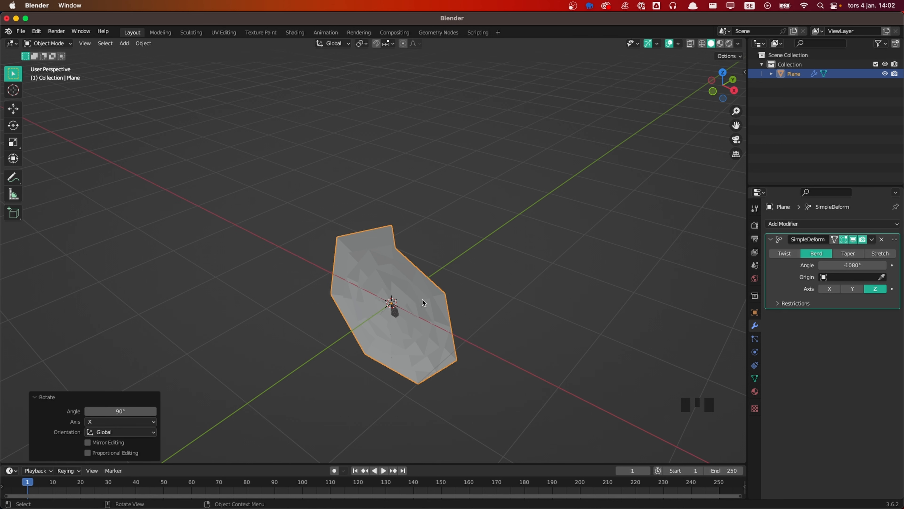
{"action": "key", "text": "ctrl+a"}
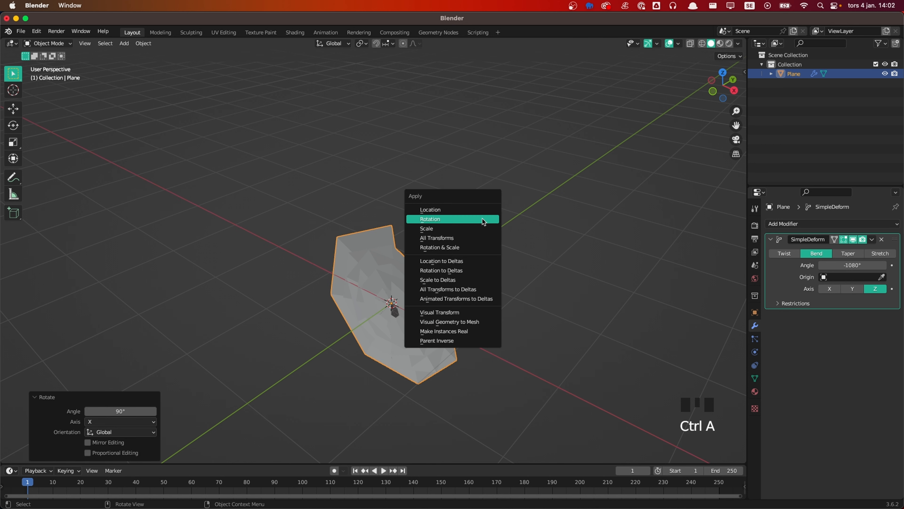
{"action": "left_click", "coordinate": [433, 219]}
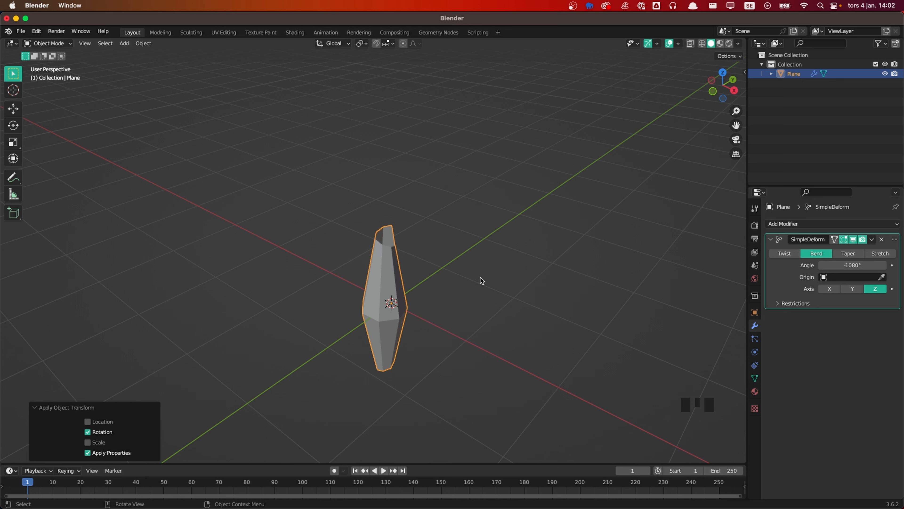
Step: Rotate the rolled plane -90° about the global X axis so that it lies horizontally
{"action": "type", "text": "rx"}
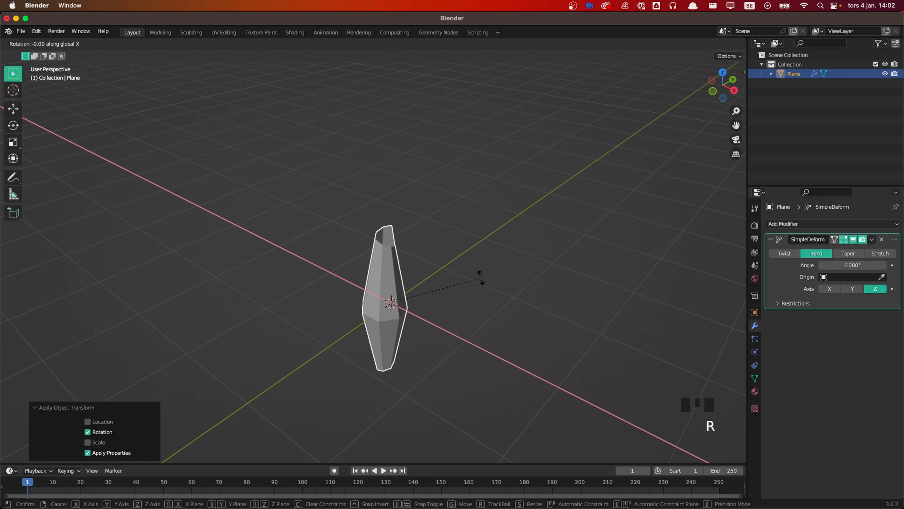
{"action": "type", "text": "90"}
{"action": "key", "text": "minus"}
{"action": "key", "text": "Return"}
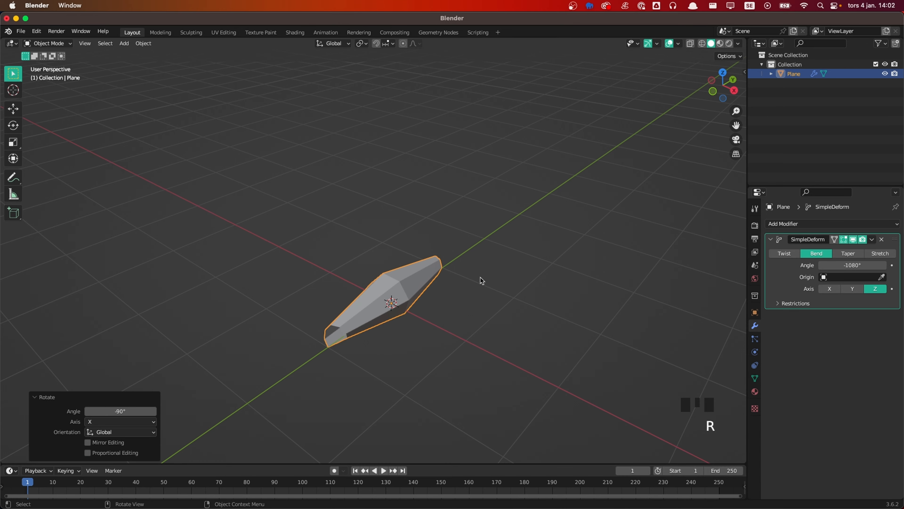
Step: Select the whole mesh in Edit Mode and rotate it about -6.9° around the global Y axis
{"action": "mouse_move", "coordinate": [407, 316]}
{"action": "middle_mouse_down"}
{"action": "mouse_move", "coordinate": [448, 283]}
{"action": "mouse_move", "coordinate": [451, 304]}
{"action": "mouse_move", "coordinate": [443, 297]}
{"action": "mouse_move", "coordinate": [479, 313]}
{"action": "mouse_move", "coordinate": [462, 323]}
{"action": "mouse_move", "coordinate": [535, 295]}
{"action": "middle_mouse_up"}
{"action": "key", "text": "Tab"}
{"action": "scroll", "coordinate": [430, 312], "scroll_direction": "up", "scroll_amount": 2}
{"action": "key", "text": "a"}
{"action": "scroll", "coordinate": [528, 307], "scroll_direction": "up", "scroll_amount": 2}
{"action": "key", "text": "r"}
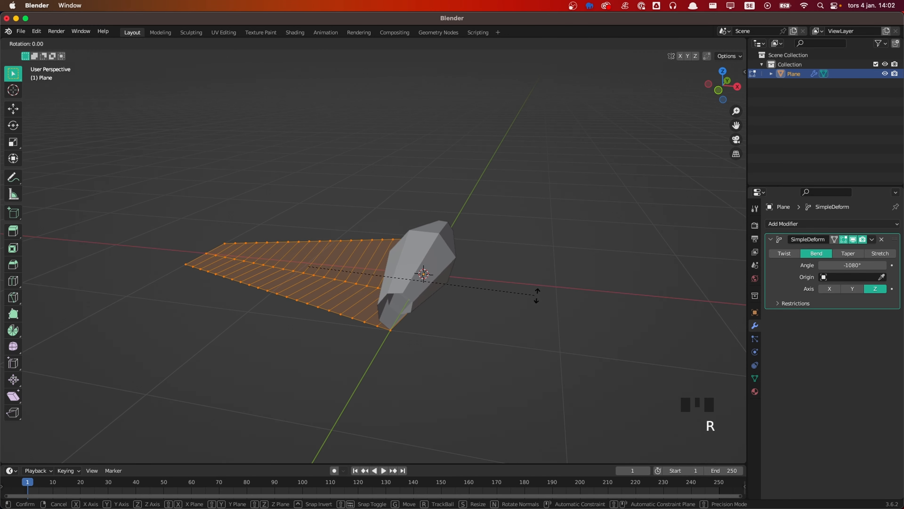
{"action": "key", "text": "y"}
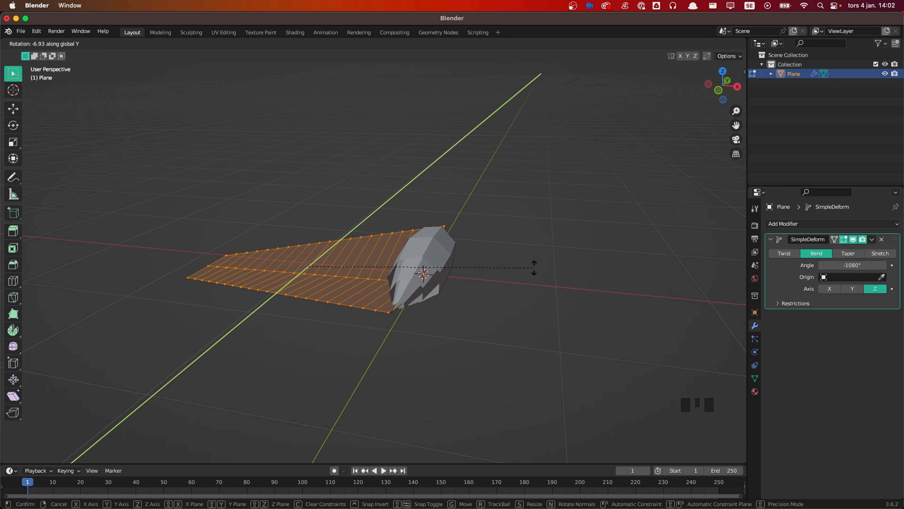
{"action": "left_click", "coordinate": [534, 267]}
{"action": "middle_click_drag", "start_coordinate": [534, 267], "coordinate": [364, 289]}
{"action": "scroll", "coordinate": [271, 307], "scroll_direction": "up", "scroll_amount": 2}
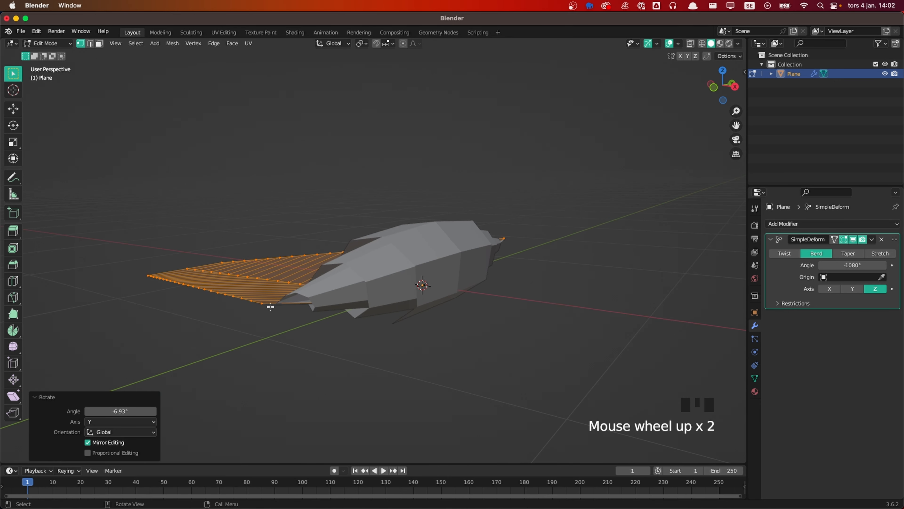
{"action": "middle_click_drag", "start_coordinate": [490, 263], "coordinate": [513, 265]}
{"action": "key", "text": "r"}
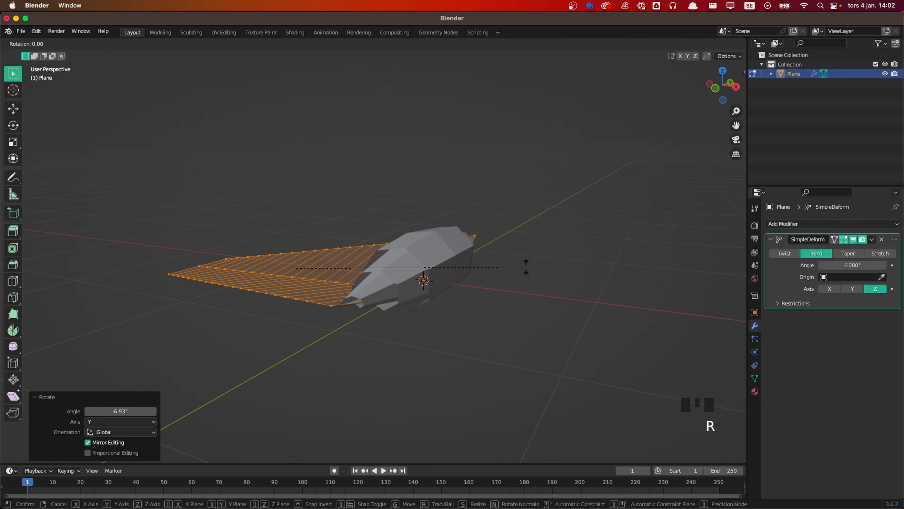
{"action": "key", "text": "y"}
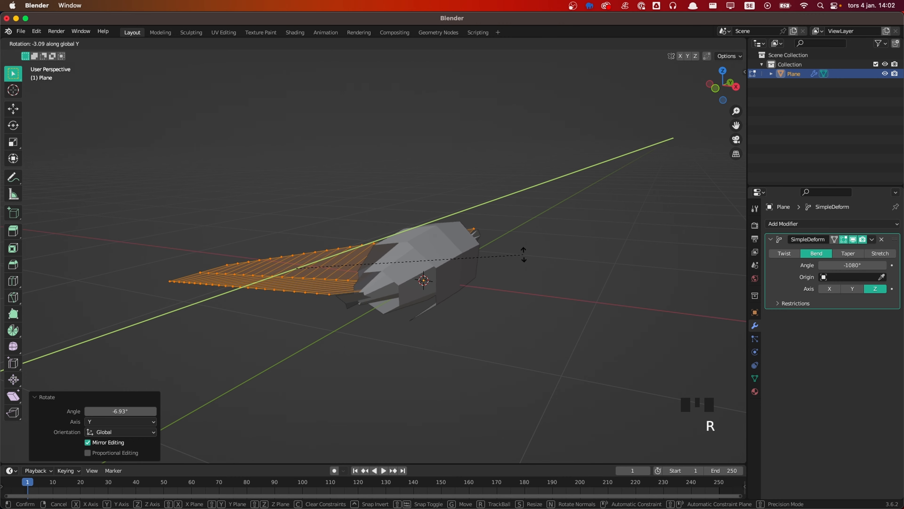
{"action": "right_click", "coordinate": [527, 256]}
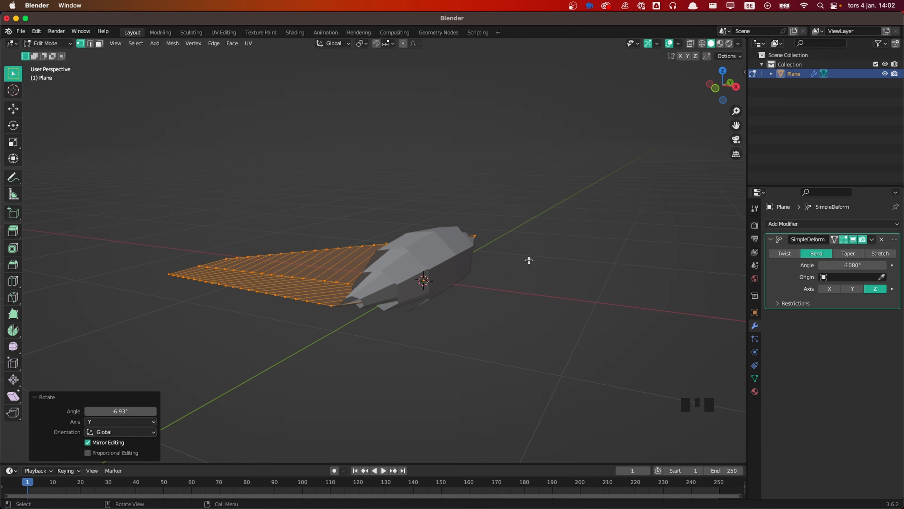
Step: Scale the whole mesh to 0.6 along the global Y axis and return to Object Mode
{"action": "middle_click_drag", "start_coordinate": [529, 259], "coordinate": [503, 305]}
{"action": "scroll", "coordinate": [475, 299], "scroll_direction": "down", "scroll_amount": 2}
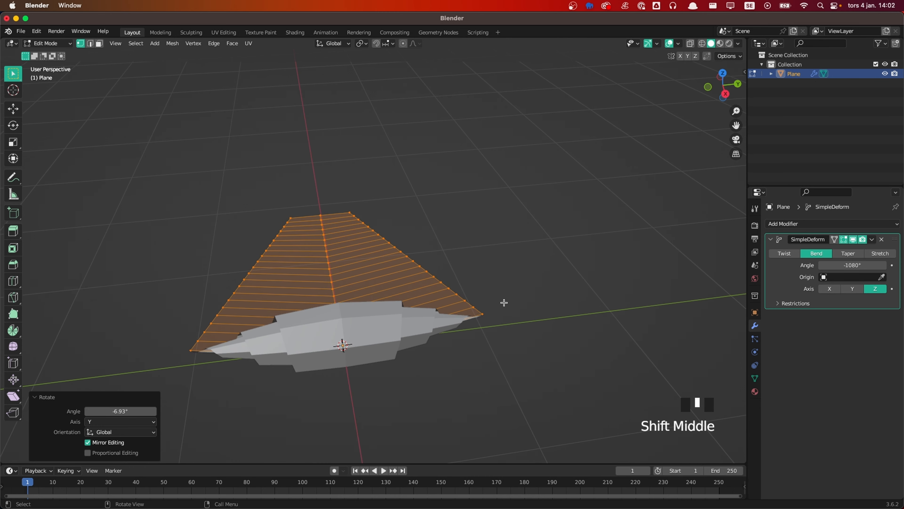
{"action": "key", "text": "s"}
{"action": "key", "text": "y"}
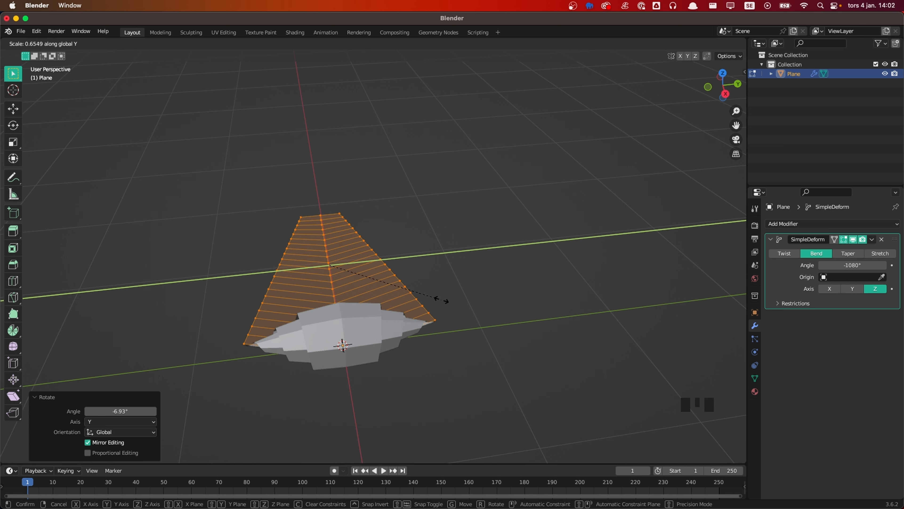
{"action": "type", "text": "0.65"}
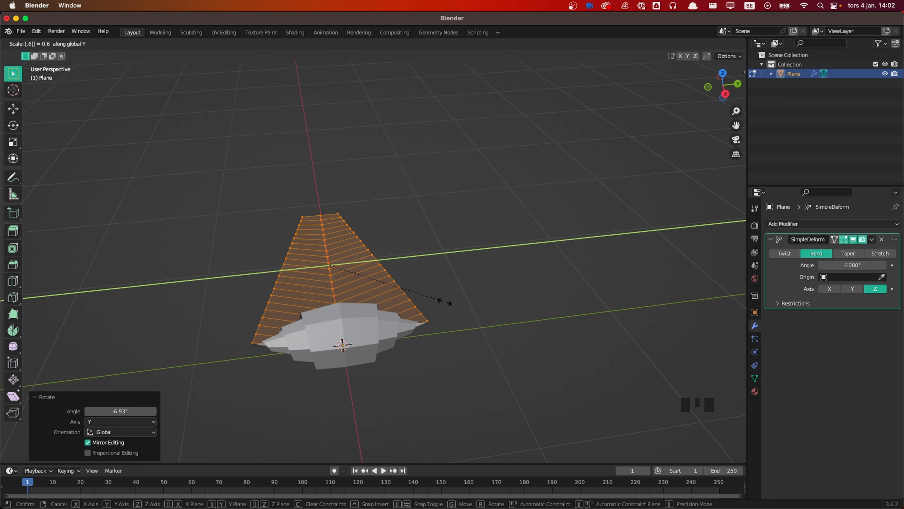
{"action": "key", "text": "Return"}
{"action": "middle_click_drag", "start_coordinate": [432, 348], "coordinate": [428, 328]}
{"action": "scroll", "coordinate": [473, 327], "scroll_direction": "up", "scroll_amount": 2}
{"action": "key", "text": "Tab"}
{"action": "scroll", "coordinate": [418, 301], "scroll_direction": "up", "scroll_amount": 2}
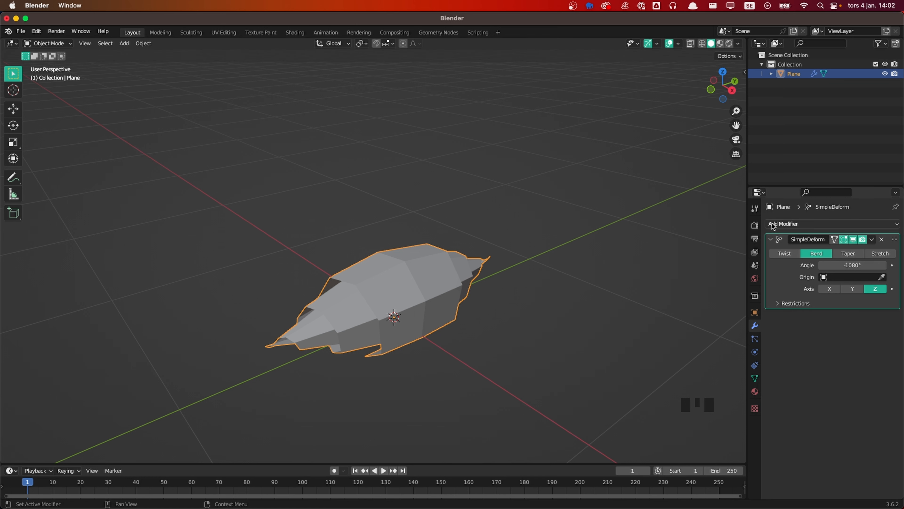
Step: Add a Solidify modifier to the rolled plane and set its thickness to 0.06 m
{"action": "left_click", "coordinate": [791, 224]}
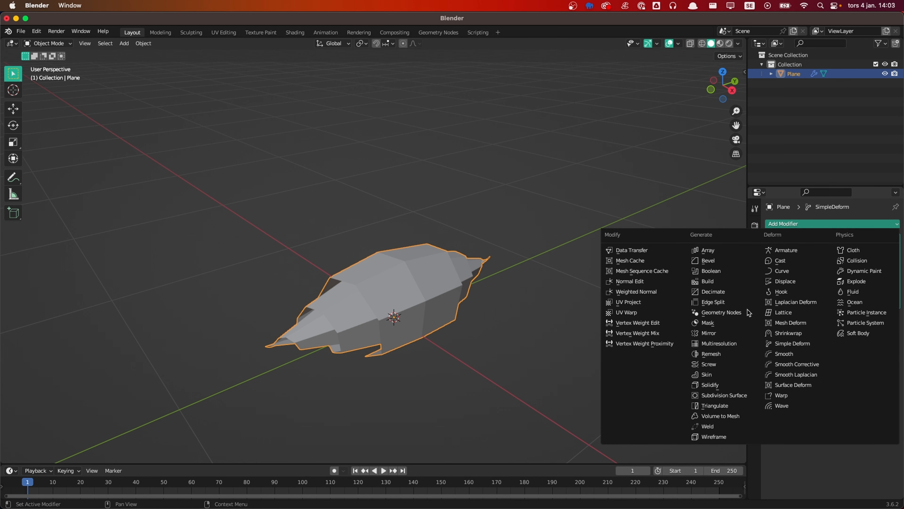
{"action": "left_click", "coordinate": [733, 384]}
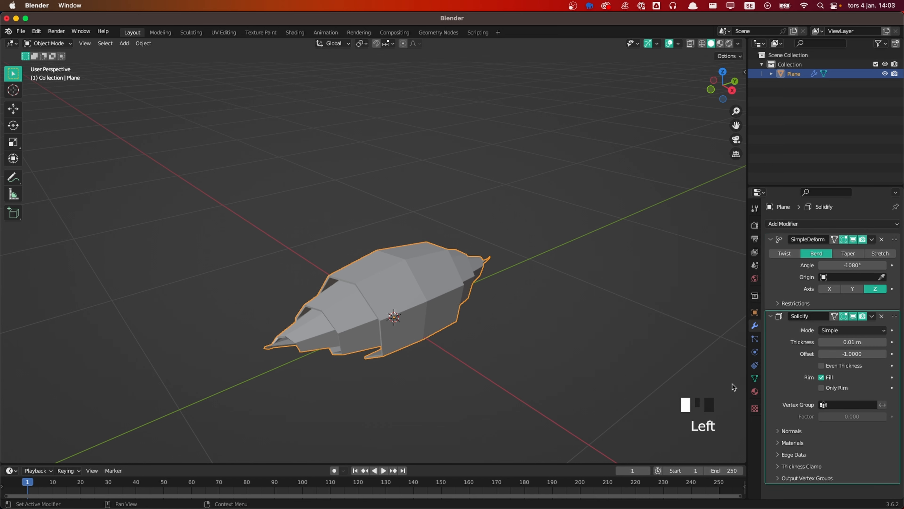
{"action": "middle_click_drag", "start_coordinate": [384, 336], "coordinate": [403, 319], "text": "shift"}
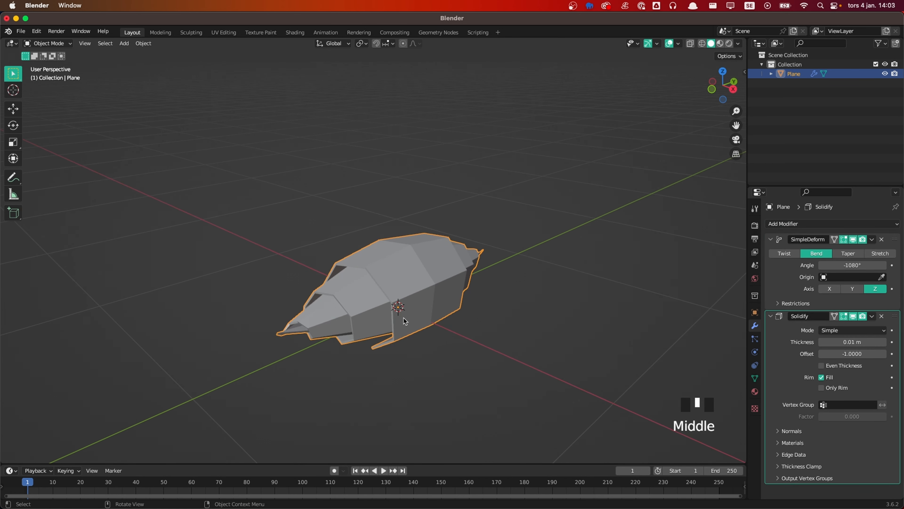
{"action": "left_click_drag", "start_coordinate": [845, 346], "coordinate": [873, 346], "text": "shift"}
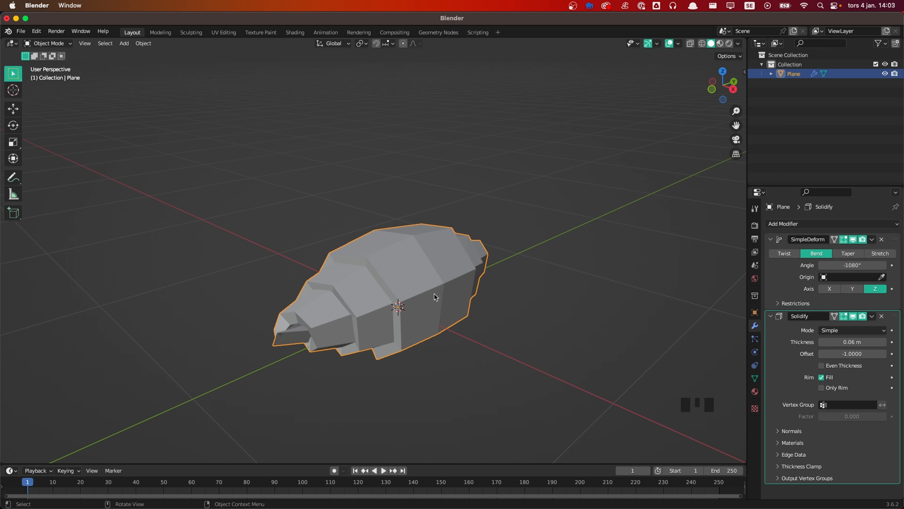
Step: Add a Subdivision Surface modifier with both the viewport and render levels set to 4
{"action": "key", "text": "ctrl+3"}
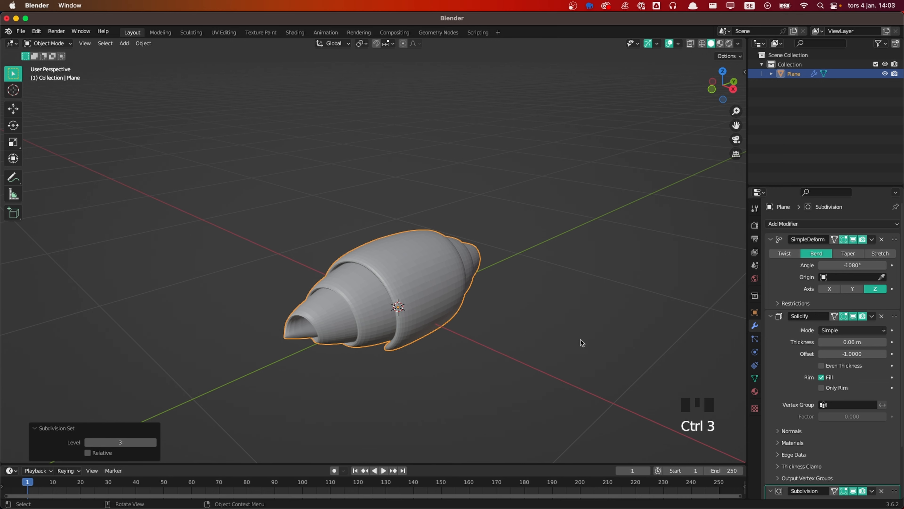
{"action": "scroll", "coordinate": [827, 412], "scroll_direction": "down", "scroll_amount": 4}
{"action": "scroll", "coordinate": [826, 412], "scroll_direction": "down", "scroll_amount": 5}
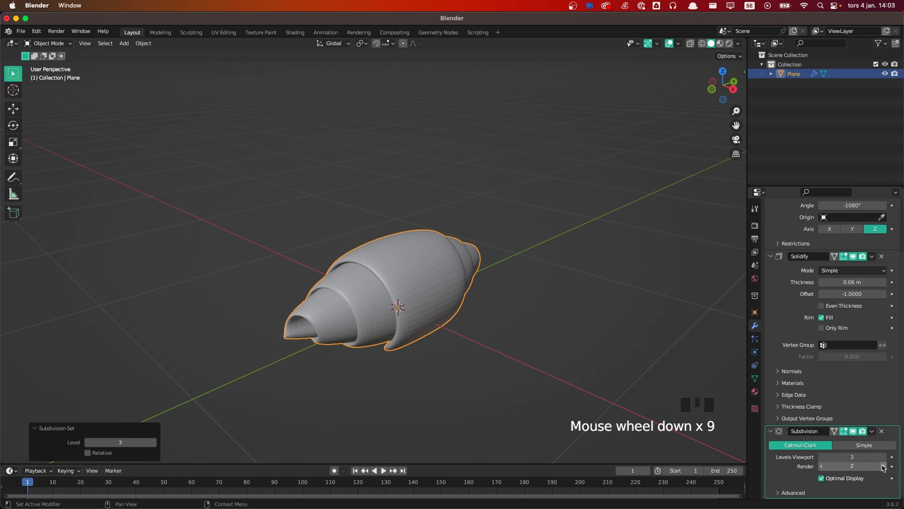
{"action": "left_click", "coordinate": [852, 456]}
{"action": "left_click", "coordinate": [884, 466]}
{"action": "left_click", "coordinate": [884, 466]}
Step: Set the Solidify thickness to 0.07 m and reselect the roll after checking its shape
{"action": "mouse_move", "coordinate": [448, 311]}
{"action": "middle_mouse_down"}
{"action": "mouse_move", "coordinate": [565, 311]}
{"action": "mouse_move", "coordinate": [465, 313]}
{"action": "mouse_move", "coordinate": [476, 293]}
{"action": "mouse_move", "coordinate": [451, 308]}
{"action": "middle_mouse_up"}
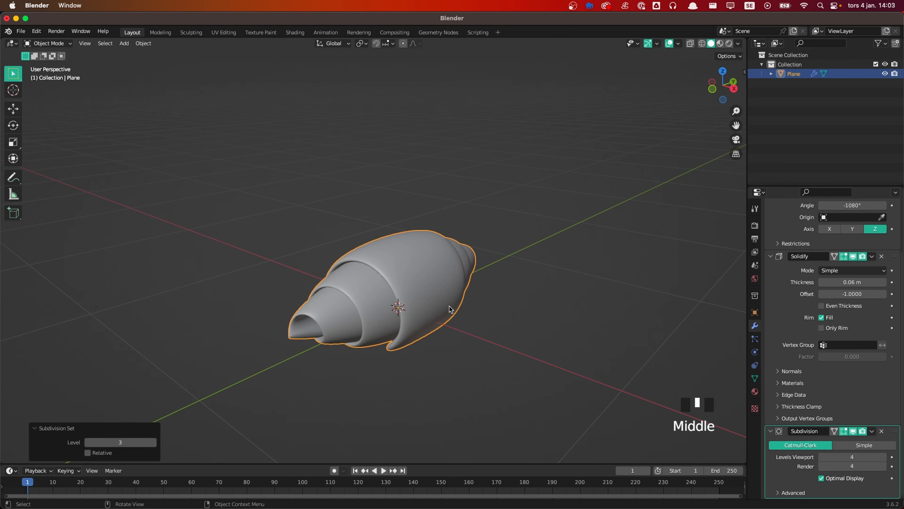
{"action": "scroll", "coordinate": [449, 309], "scroll_direction": "up", "scroll_amount": 1}
{"action": "mouse_move", "coordinate": [475, 344]}
{"action": "middle_mouse_down"}
{"action": "mouse_move", "coordinate": [439, 318]}
{"action": "mouse_move", "coordinate": [452, 343]}
{"action": "mouse_move", "coordinate": [472, 353]}
{"action": "middle_mouse_up"}
{"action": "key", "text": "Tab"}
{"action": "key", "text": "Tab"}
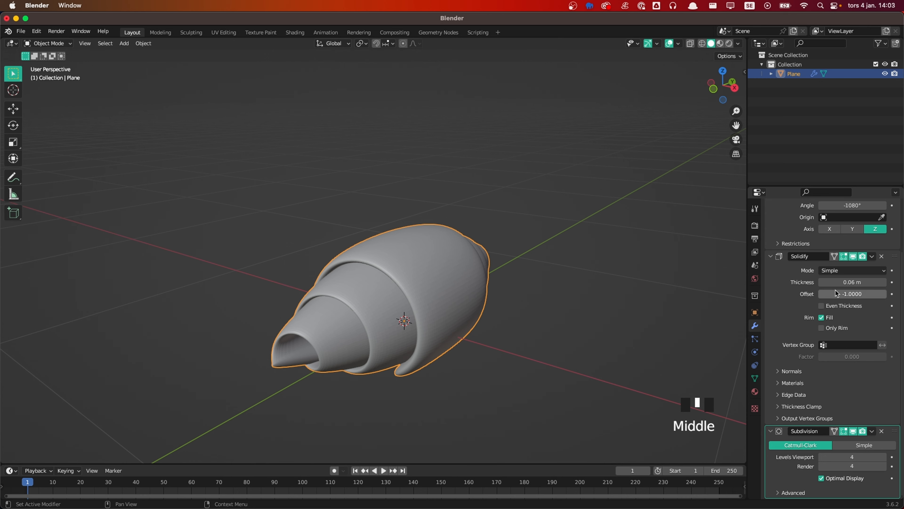
{"action": "left_click_drag", "start_coordinate": [838, 283], "coordinate": [847, 283], "text": "shift"}
{"action": "left_click", "coordinate": [535, 309]}
{"action": "scroll", "coordinate": [485, 339], "scroll_direction": "down", "scroll_amount": 2}
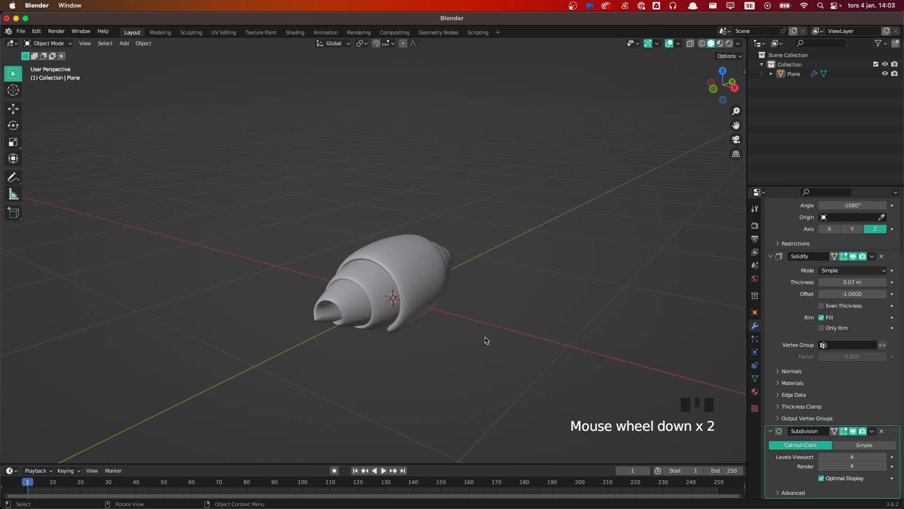
{"action": "middle_click_drag", "start_coordinate": [484, 339], "coordinate": [425, 343]}
{"action": "left_click", "coordinate": [399, 311]}
Step: Collapse the settings of the Solidify, Subdivision and Simple Deform modifiers
{"action": "scroll", "coordinate": [788, 290], "scroll_direction": "up", "scroll_amount": 4}
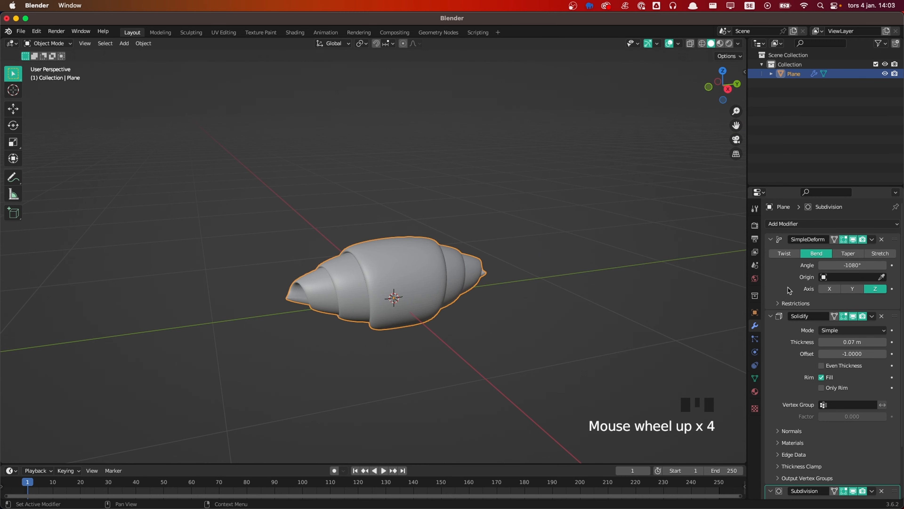
{"action": "left_click", "coordinate": [770, 318]}
{"action": "left_click", "coordinate": [772, 329]}
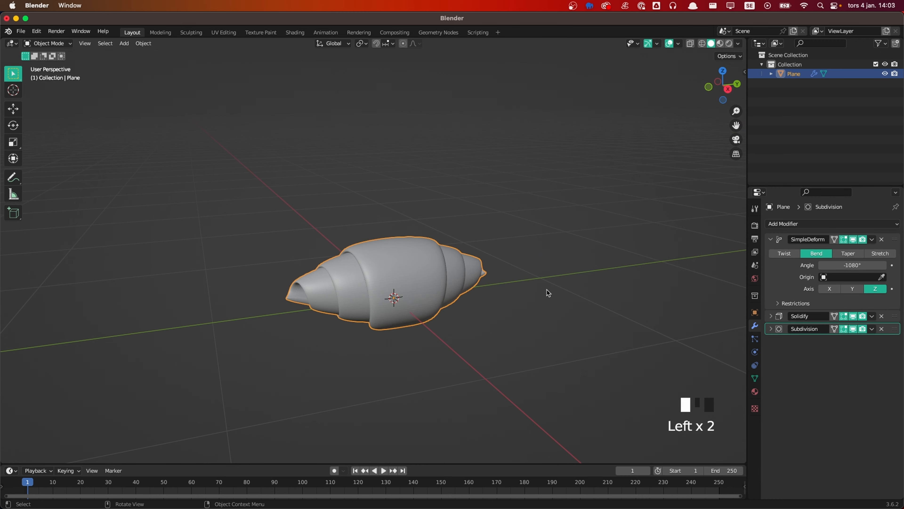
{"action": "middle_click_drag", "start_coordinate": [462, 328], "coordinate": [415, 286]}
{"action": "left_click", "coordinate": [415, 286]}
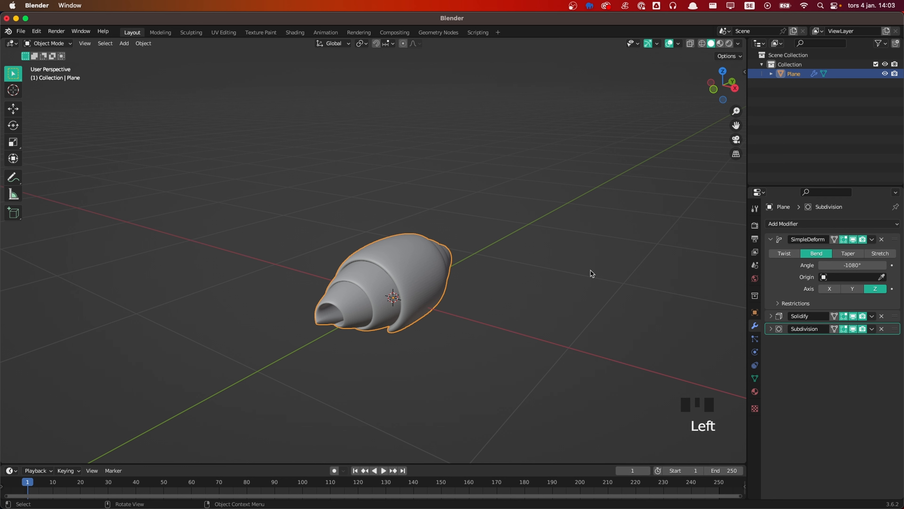
{"action": "left_click", "coordinate": [770, 240]}
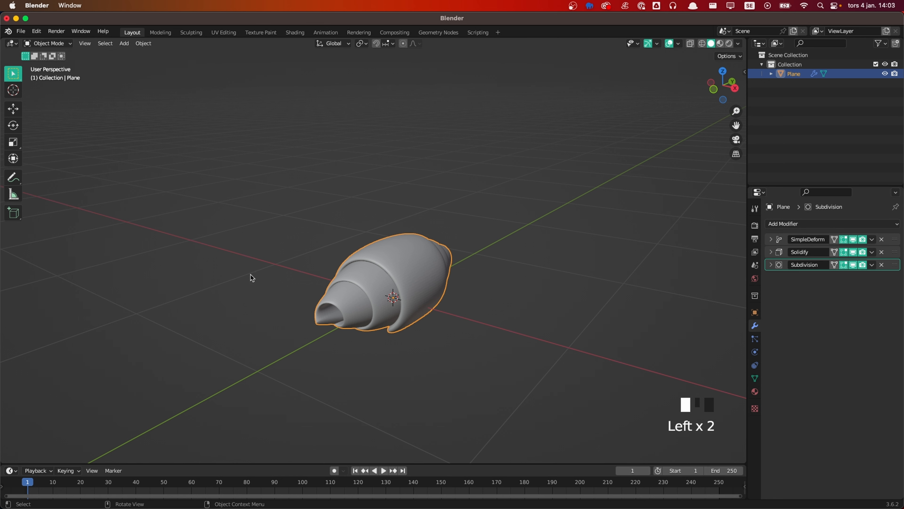
Step: Add a second Simple Deform modifier set to Bend around the Y axis with an angle of about 91°
{"action": "left_click", "coordinate": [793, 224]}
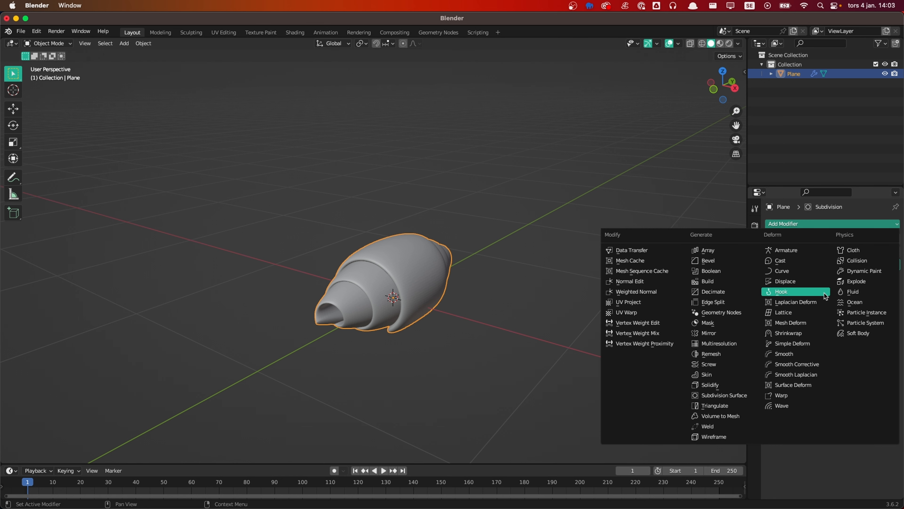
{"action": "left_click", "coordinate": [792, 343]}
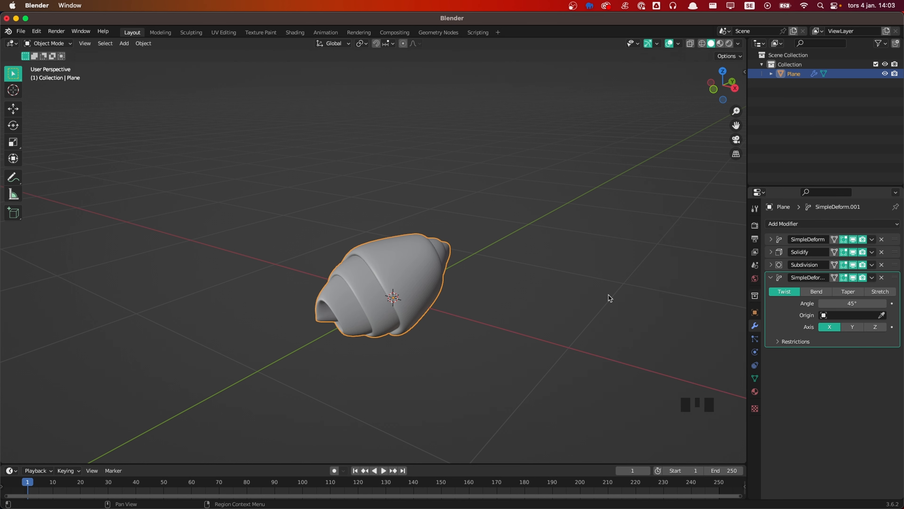
{"action": "middle_click_drag", "start_coordinate": [607, 297], "coordinate": [570, 321]}
{"action": "left_click", "coordinate": [828, 293]}
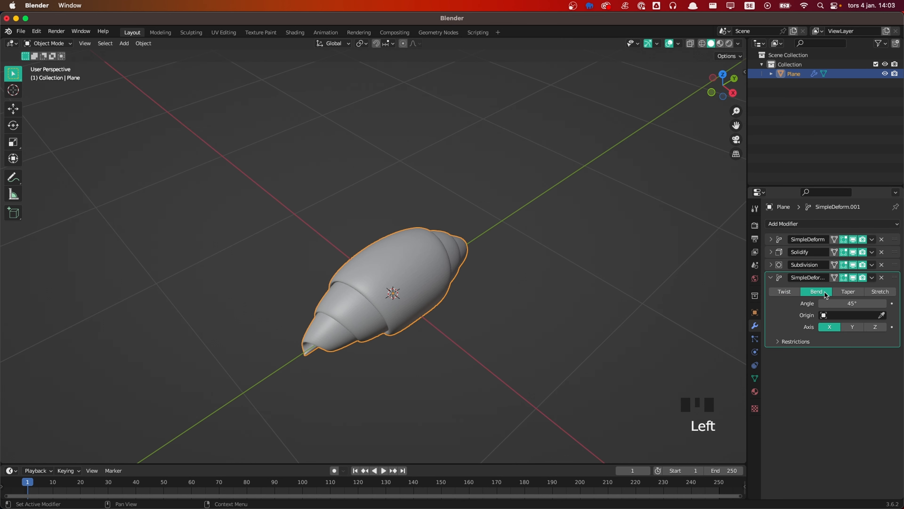
{"action": "left_click", "coordinate": [852, 327]}
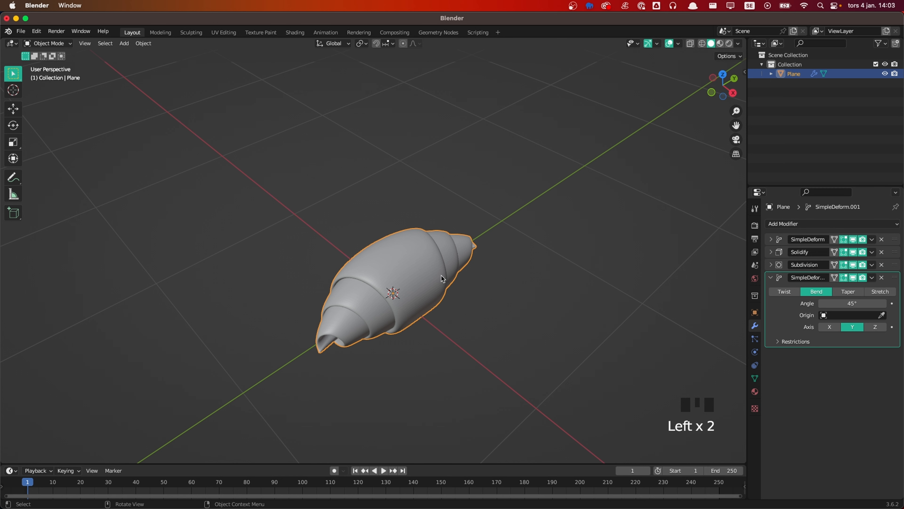
{"action": "scroll", "coordinate": [478, 295], "scroll_direction": "up", "scroll_amount": 2}
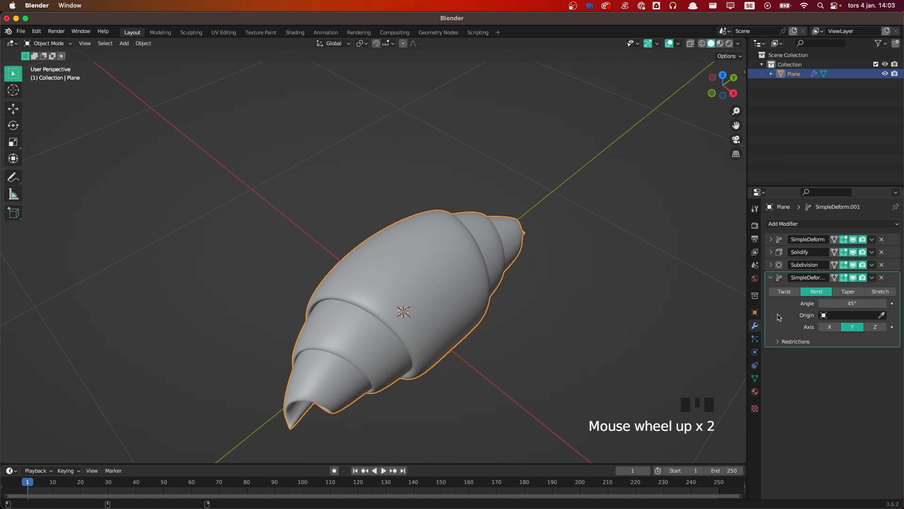
{"action": "left_click_drag", "start_coordinate": [852, 303], "coordinate": [885, 303]}
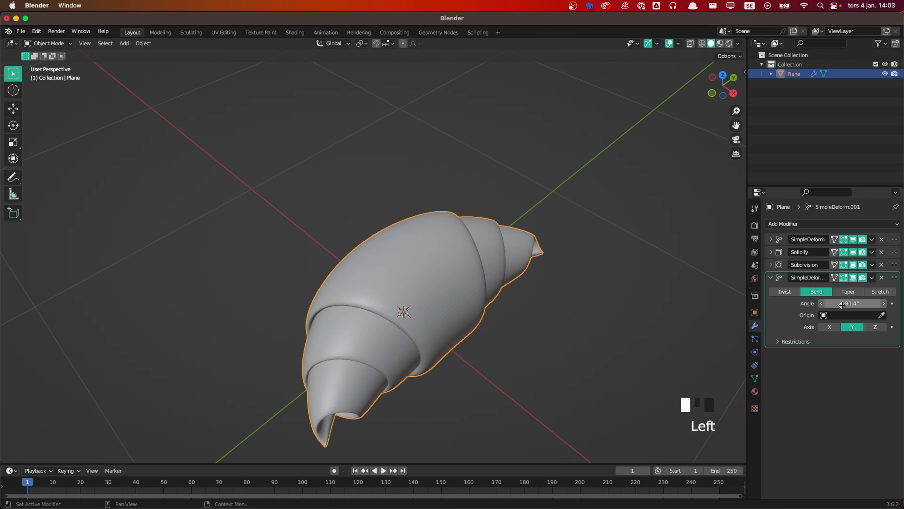
Step: Set the second Simple Deform's bend angle to 140° and check the croissant's curved shape
{"action": "left_click", "coordinate": [848, 305]}
{"action": "type", "text": "140"}
{"action": "key", "text": "Return"}
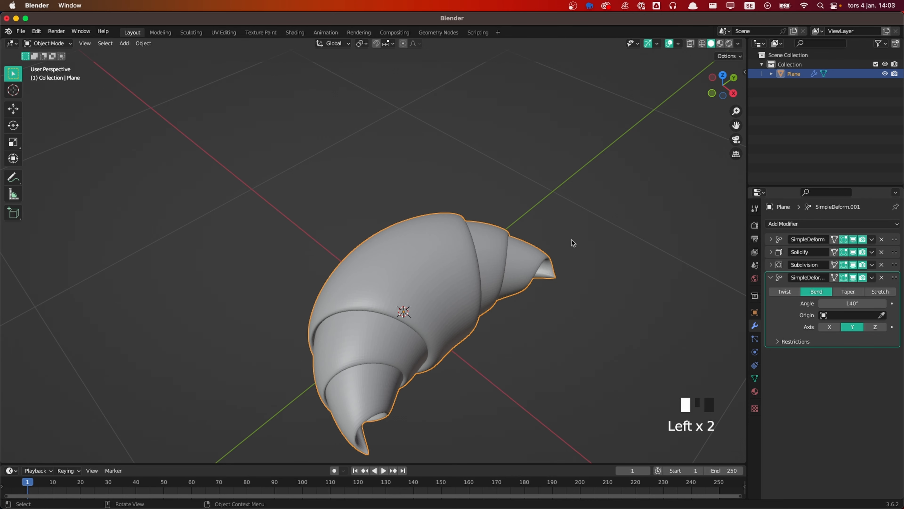
{"action": "middle_click_drag", "start_coordinate": [571, 242], "coordinate": [639, 283]}
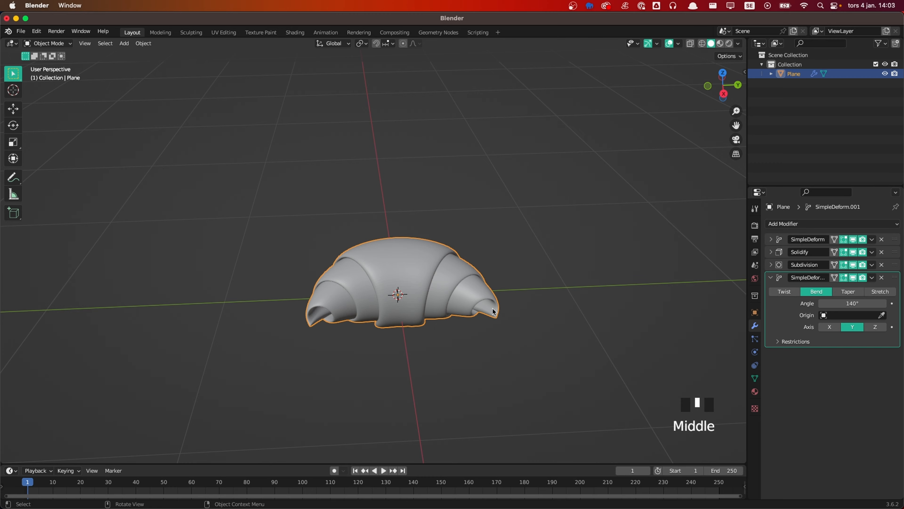
{"action": "key", "text": "Tab"}
{"action": "key", "text": "Tab"}
{"action": "middle_click_drag", "start_coordinate": [494, 311], "coordinate": [328, 327]}
{"action": "middle_click_drag", "start_coordinate": [435, 309], "coordinate": [461, 314]}
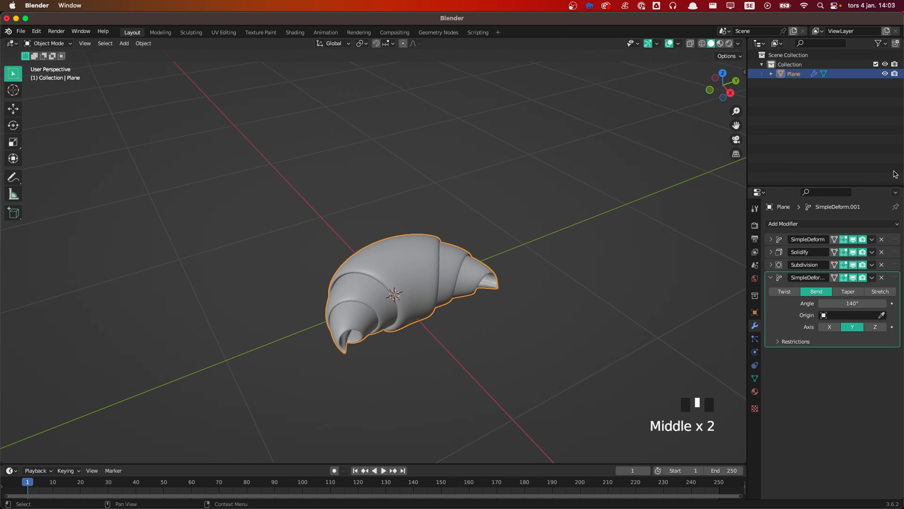
Step: Collapse the second Simple Deform's settings and apply the first Simple Deform modifier to the mesh
{"action": "left_click", "coordinate": [772, 278]}
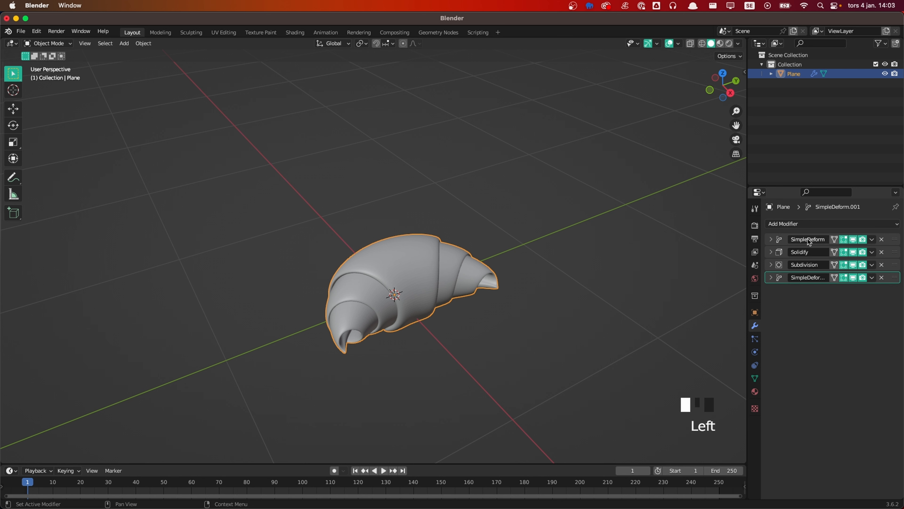
{"action": "left_click", "coordinate": [873, 240]}
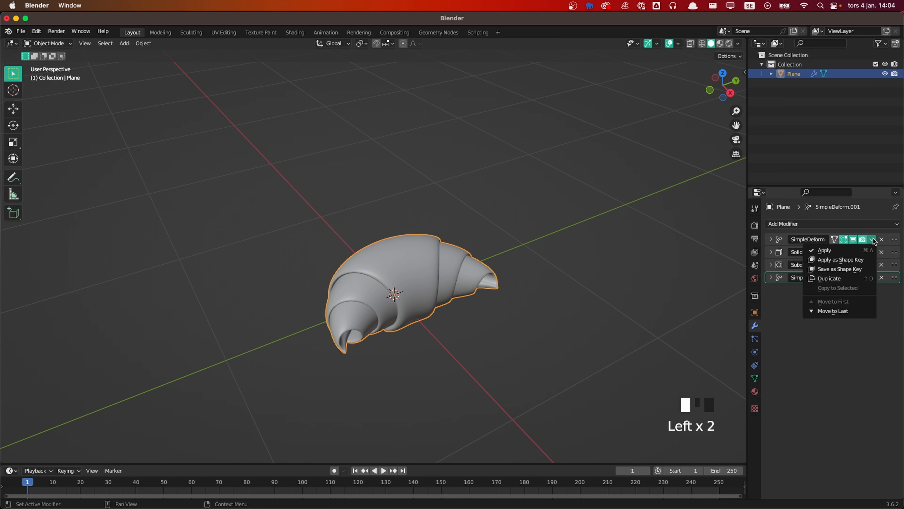
{"action": "left_click", "coordinate": [858, 251]}
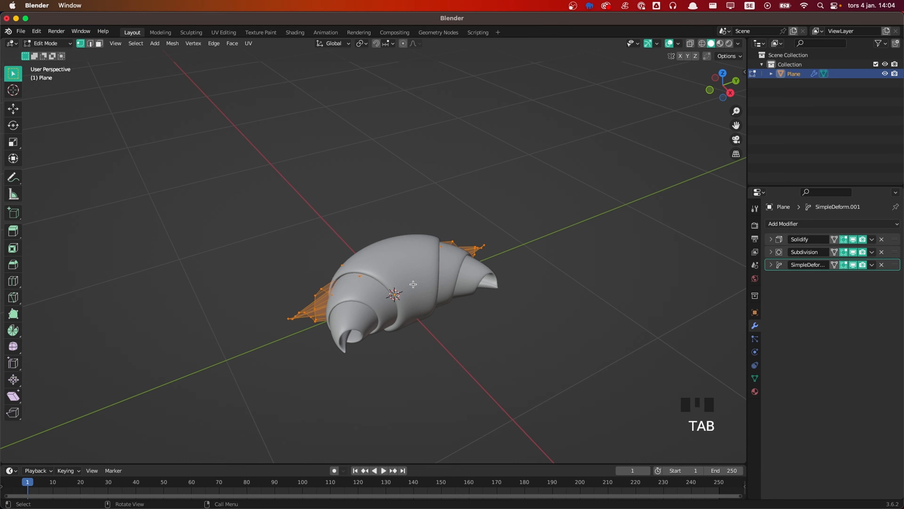
Step: In Edit Mode, clear the selection and select the outermost tip vertex at each end of the mesh
{"action": "scroll", "coordinate": [428, 285], "scroll_direction": "down", "scroll_amount": 3}
{"action": "left_click", "coordinate": [419, 349]}
{"action": "left_click", "coordinate": [409, 353]}
{"action": "middle_click_drag", "start_coordinate": [410, 353], "coordinate": [342, 316]}
{"action": "key", "text": "Tab"}
{"action": "key", "text": "Tab"}
{"action": "scroll", "coordinate": [342, 316], "scroll_direction": "up", "scroll_amount": 2}
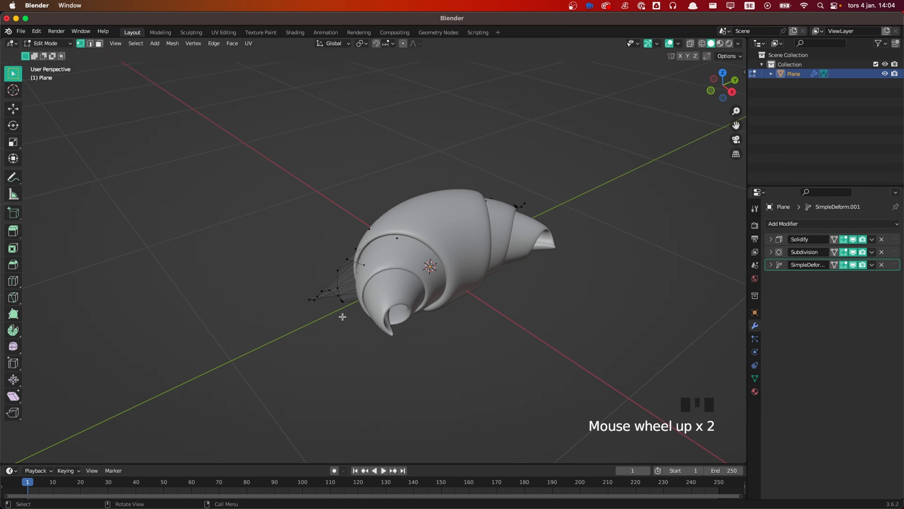
{"action": "scroll", "coordinate": [293, 309], "scroll_direction": "up", "scroll_amount": 1}
{"action": "left_click", "coordinate": [289, 313]}
{"action": "middle_click_drag", "start_coordinate": [476, 321], "coordinate": [441, 299]}
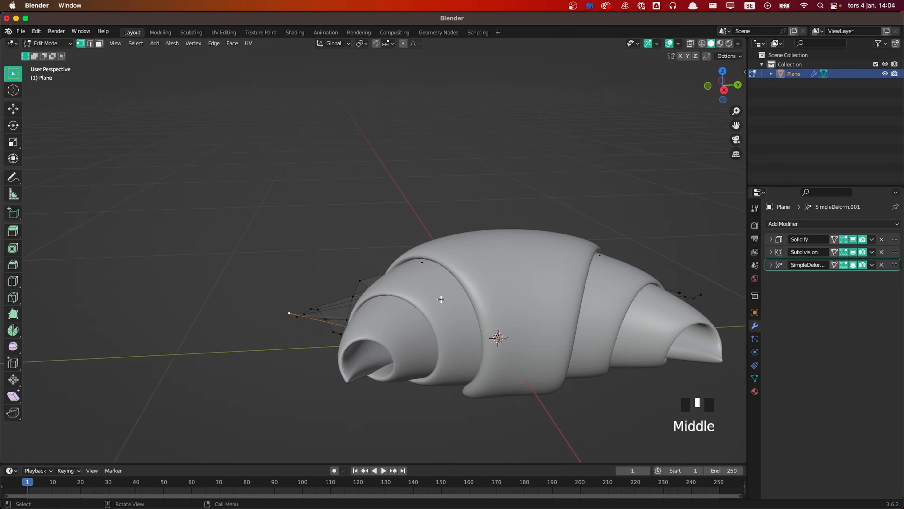
{"action": "scroll", "coordinate": [440, 299], "scroll_direction": "down", "scroll_amount": 2}
{"action": "scroll", "coordinate": [466, 308], "scroll_direction": "up", "scroll_amount": 3}
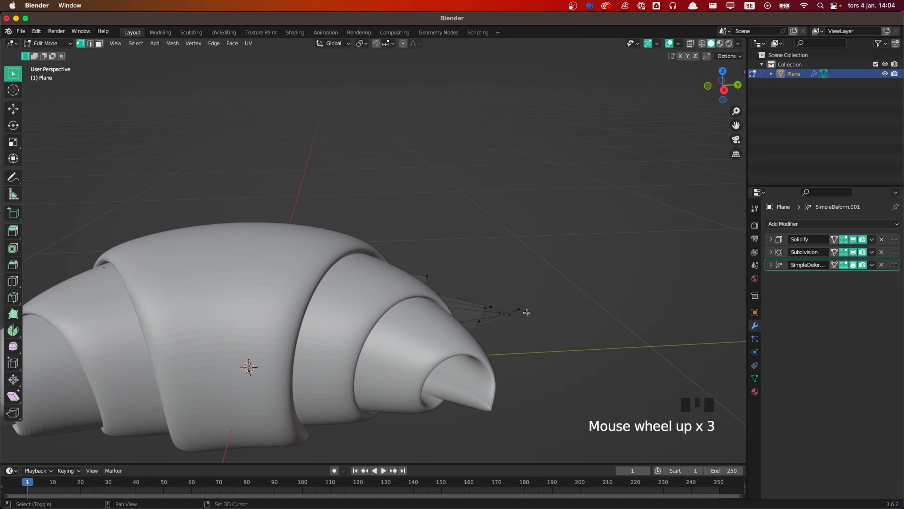
{"action": "left_click", "coordinate": [520, 309], "text": "shift"}
{"action": "scroll", "coordinate": [521, 335], "scroll_direction": "down", "scroll_amount": 2}
{"action": "middle_click_drag", "start_coordinate": [521, 335], "coordinate": [355, 313]}
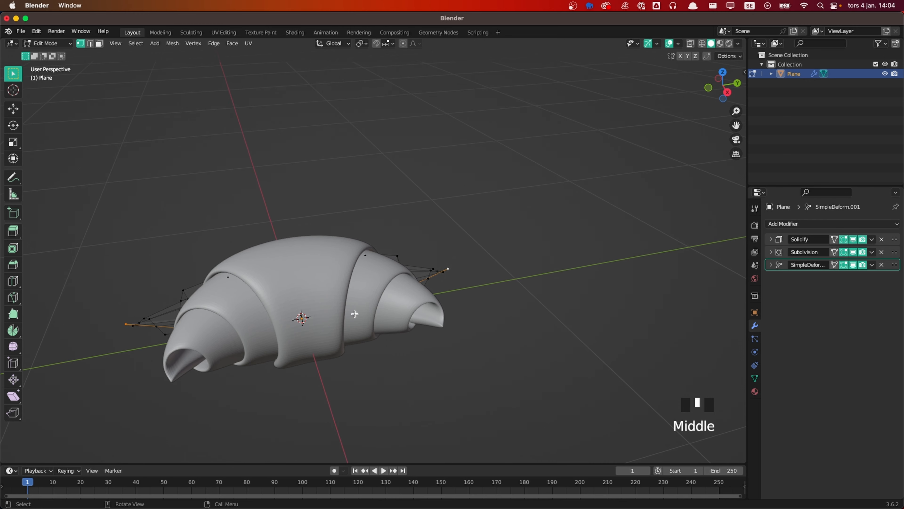
Step: Scale the two tip vertices along Y to about 0.84 with smooth proportional editing enabled at a size of about 0.10
{"action": "left_click", "coordinate": [403, 43]}
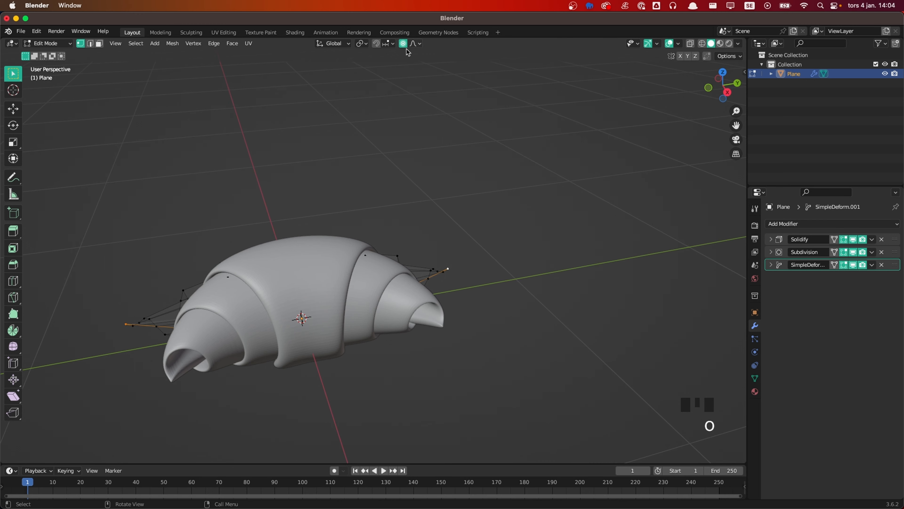
{"action": "middle_click_drag", "start_coordinate": [305, 304], "coordinate": [348, 320], "text": "shift"}
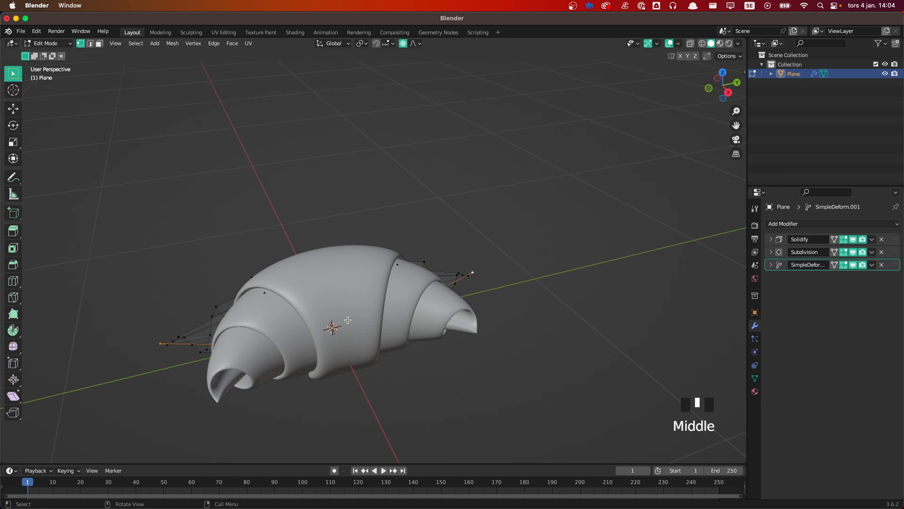
{"action": "key", "text": "s"}
{"action": "key", "text": "y"}
{"action": "scroll", "coordinate": [490, 313], "scroll_direction": "up", "scroll_amount": 4}
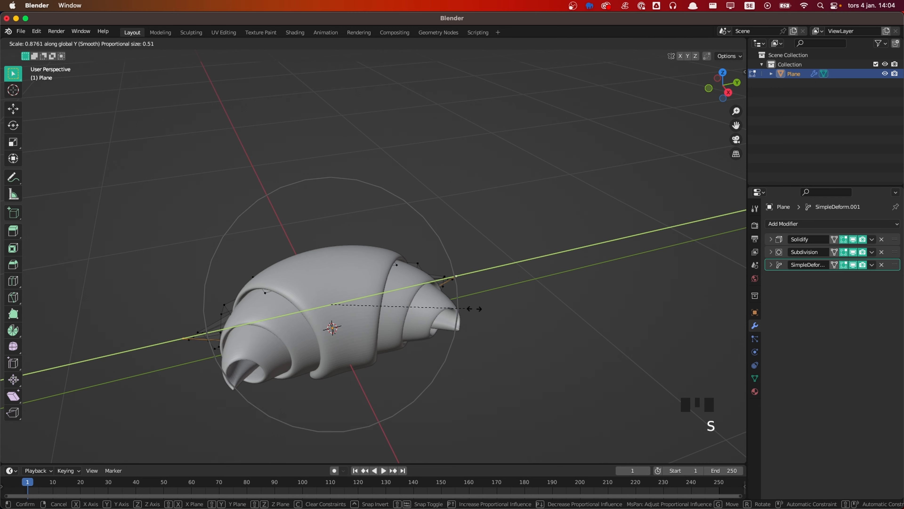
{"action": "scroll", "coordinate": [484, 314], "scroll_direction": "up", "scroll_amount": 10}
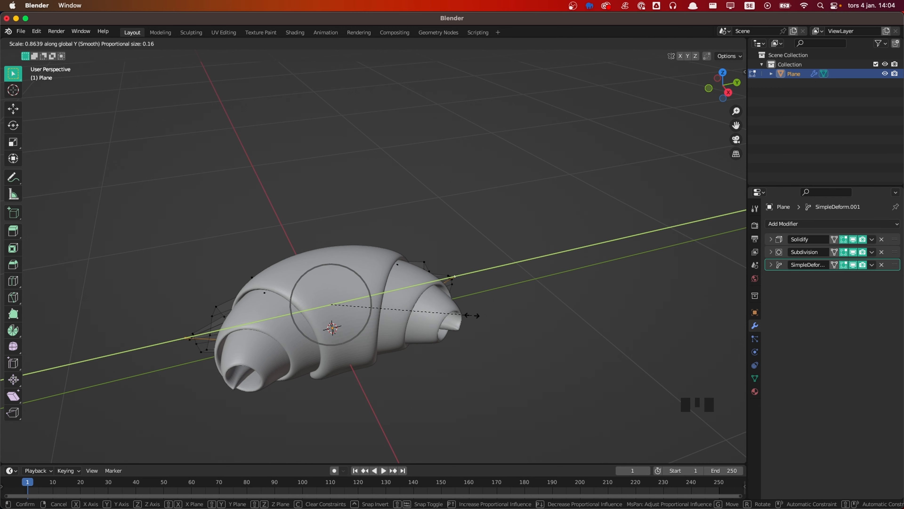
{"action": "scroll", "coordinate": [476, 316], "scroll_direction": "up", "scroll_amount": 4}
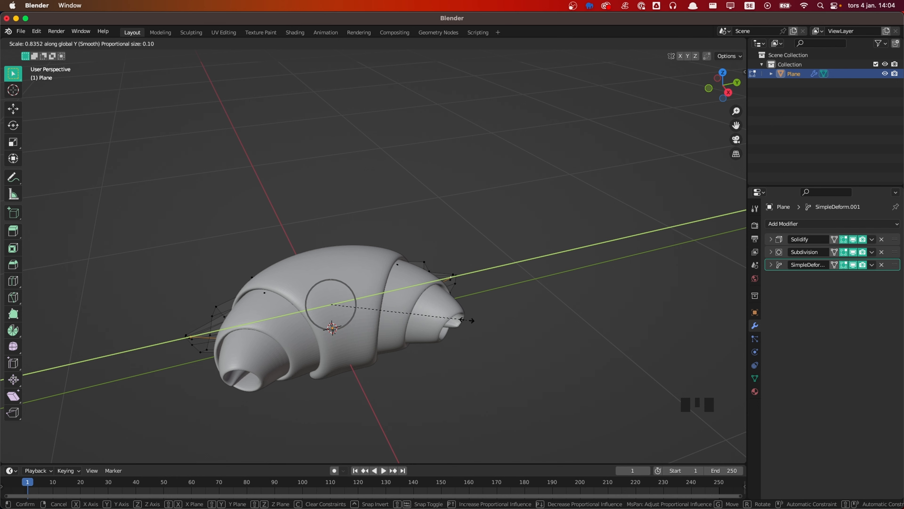
{"action": "left_click", "coordinate": [471, 317]}
{"action": "key", "text": "Tab"}
{"action": "middle_click_drag", "start_coordinate": [476, 327], "coordinate": [495, 305], "text": "shift"}
{"action": "scroll", "coordinate": [433, 284], "scroll_direction": "up", "scroll_amount": 2}
{"action": "key", "text": "Tab"}
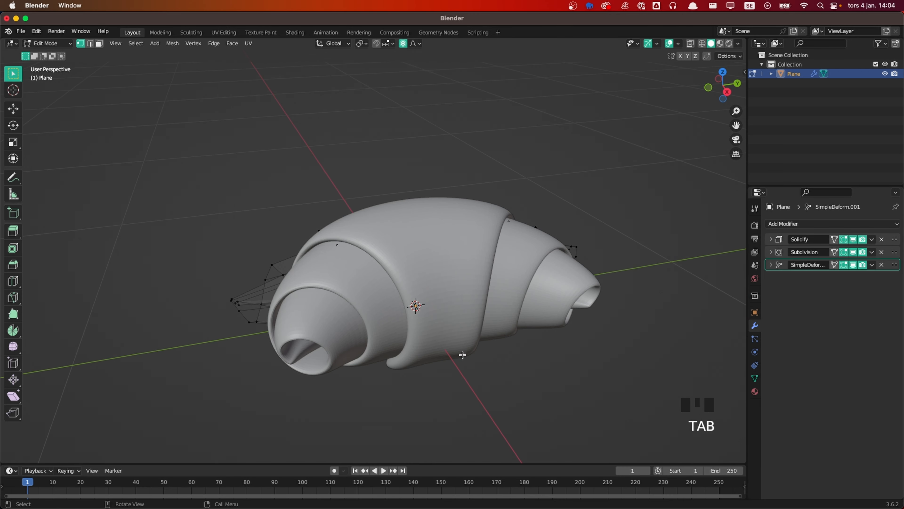
Step: Delete the three vertices along the free edge of the central flap on the croissant's underside
{"action": "key", "text": "Tab"}
{"action": "middle_click_drag", "start_coordinate": [463, 355], "coordinate": [469, 271]}
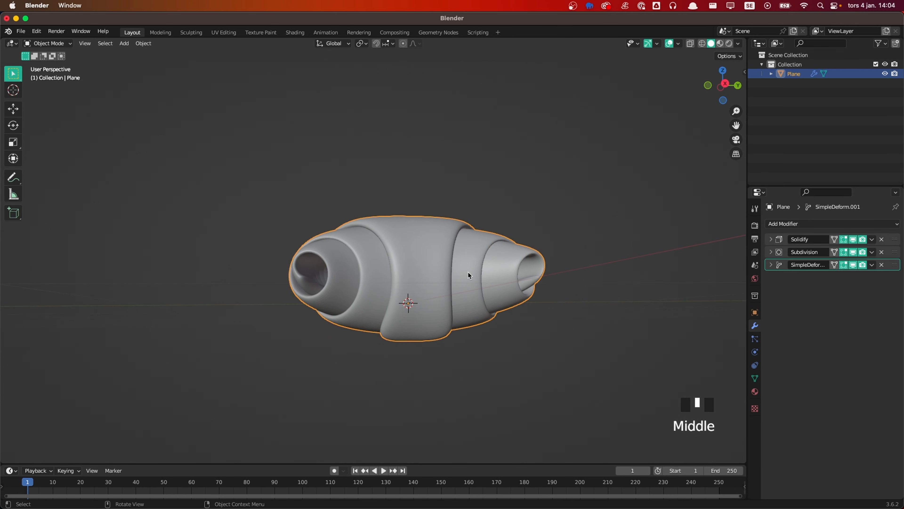
{"action": "key", "text": "Tab"}
{"action": "middle_click_drag", "start_coordinate": [362, 337], "coordinate": [335, 355]}
{"action": "scroll", "coordinate": [335, 356], "scroll_direction": "up", "scroll_amount": 2}
{"action": "key", "text": "1"}
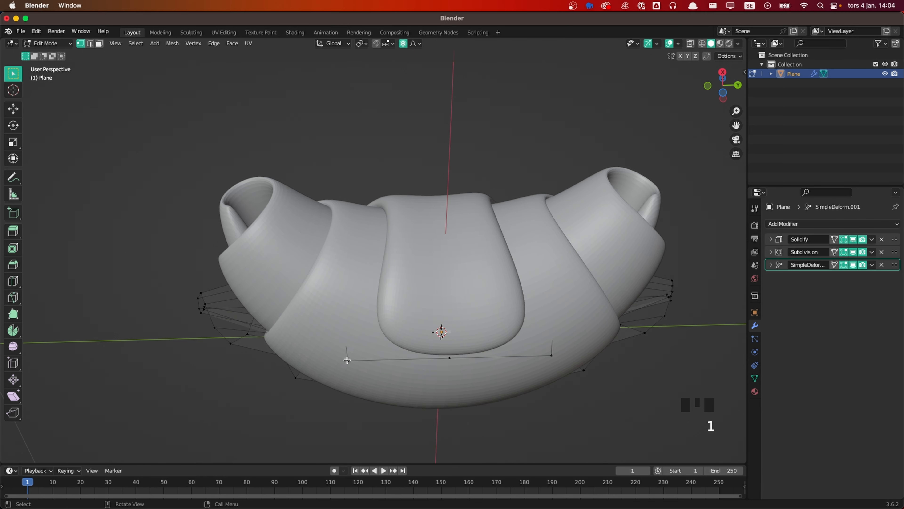
{"action": "left_click", "coordinate": [347, 361]}
{"action": "left_click", "coordinate": [449, 358], "text": "shift"}
{"action": "left_click", "coordinate": [551, 354], "text": "shift"}
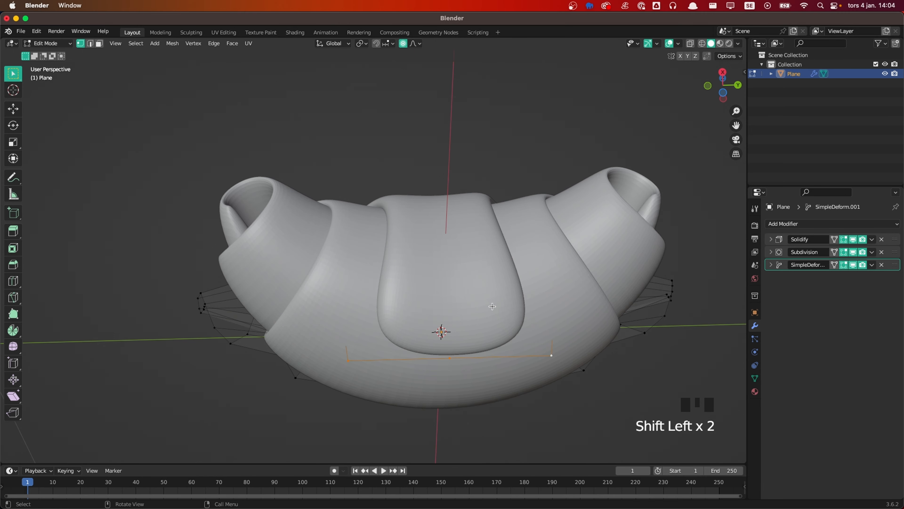
{"action": "key", "text": "x"}
{"action": "left_click", "coordinate": [492, 307]}
{"action": "middle_click_drag", "start_coordinate": [492, 307], "coordinate": [428, 323]}
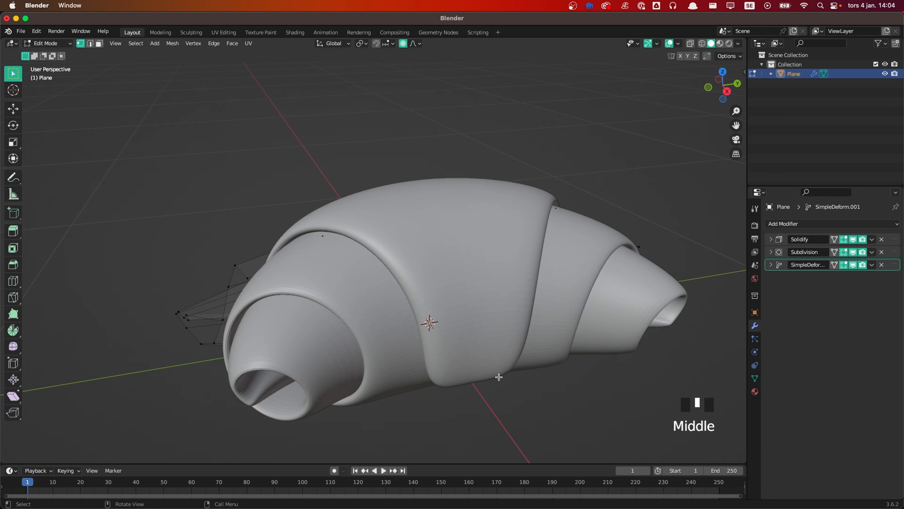
Step: Return to Object Mode and apply Shade Auto Smooth to the croissant
{"action": "key", "text": "Tab"}
{"action": "scroll", "coordinate": [472, 358], "scroll_direction": "down", "scroll_amount": 3}
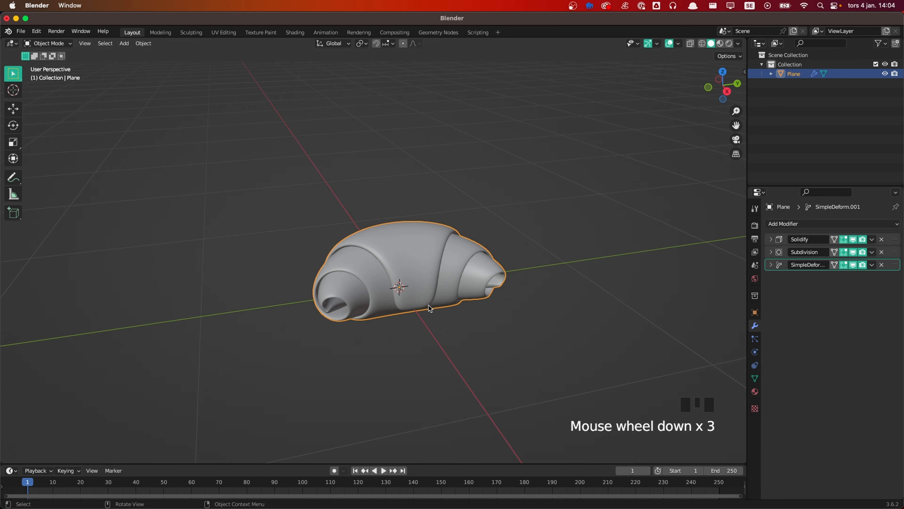
{"action": "middle_click_drag", "start_coordinate": [411, 321], "coordinate": [391, 295]}
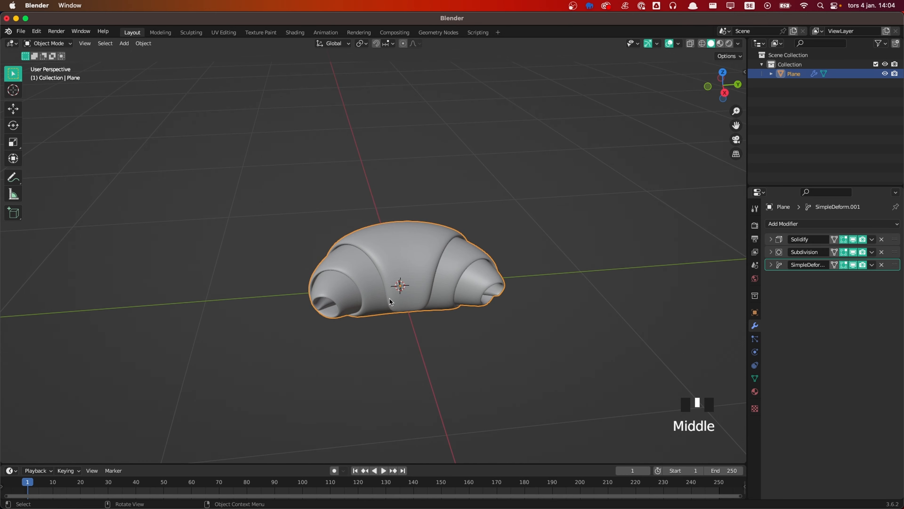
{"action": "scroll", "coordinate": [389, 301], "scroll_direction": "up", "scroll_amount": 1}
{"action": "right_click", "coordinate": [422, 253]}
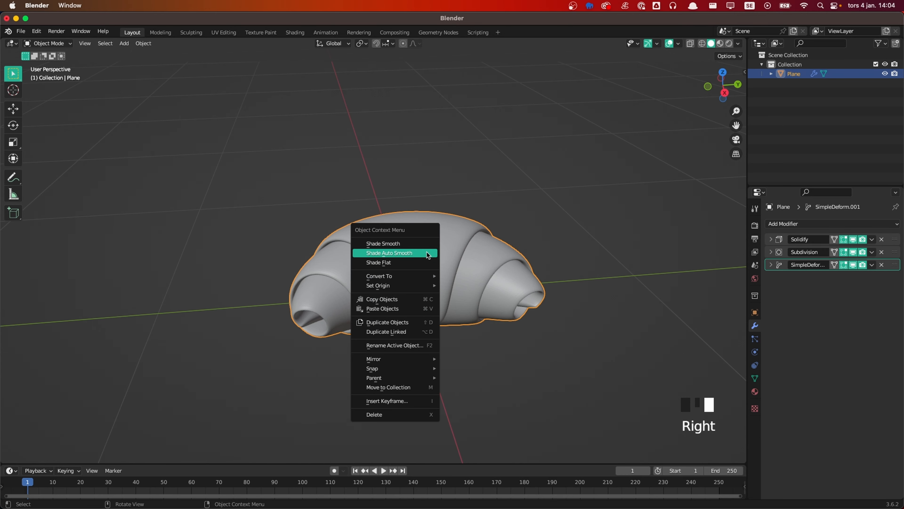
{"action": "left_click", "coordinate": [429, 255]}
{"action": "middle_click_drag", "start_coordinate": [429, 255], "coordinate": [498, 266]}
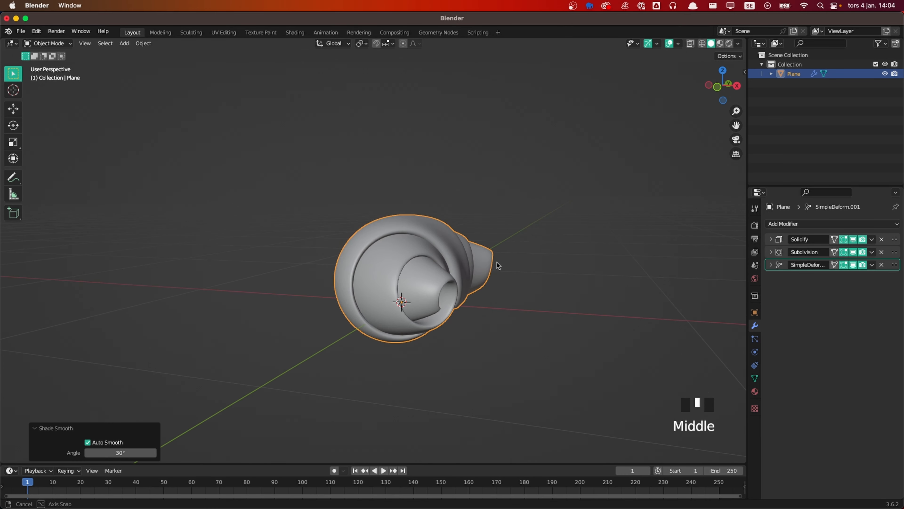
Step: Set the Solidify thickness to 0.078 m, collapse its settings, and reselect the croissant after checking its shape
{"action": "left_click", "coordinate": [771, 239]}
{"action": "left_click_drag", "start_coordinate": [839, 267], "coordinate": [850, 267], "text": "shift"}
{"action": "left_click", "coordinate": [509, 299]}
{"action": "middle_click_drag", "start_coordinate": [509, 299], "coordinate": [453, 329]}
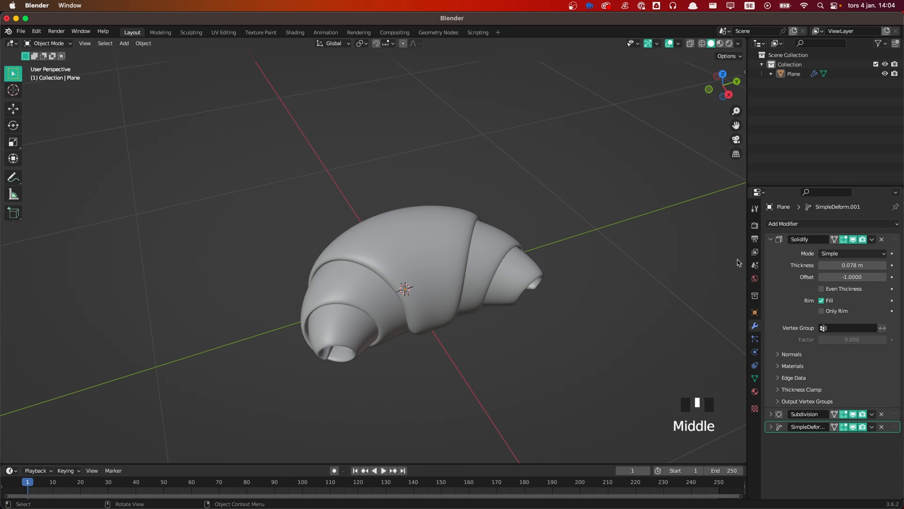
{"action": "left_click", "coordinate": [771, 240]}
{"action": "left_click", "coordinate": [503, 326]}
{"action": "left_click", "coordinate": [457, 316]}
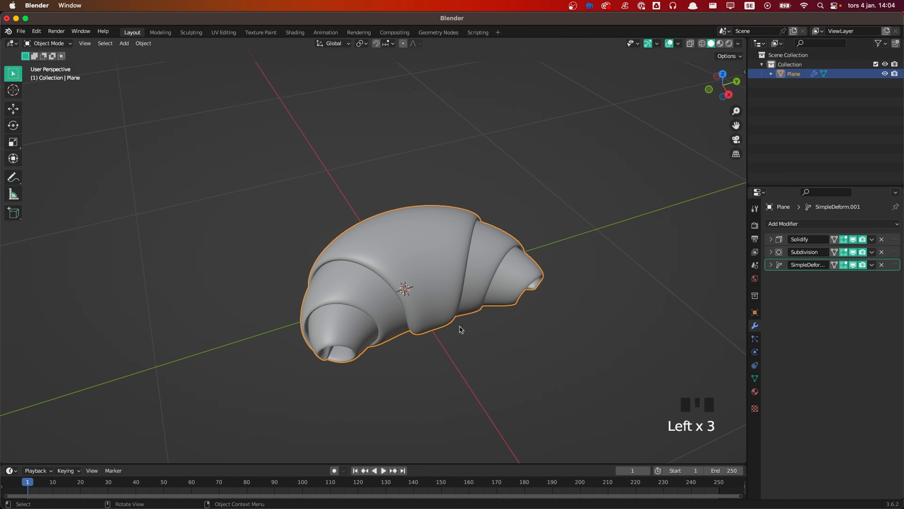
Step: Switch to the right orthographic view of the croissant
{"action": "middle_click_drag", "start_coordinate": [461, 329], "coordinate": [493, 325]}
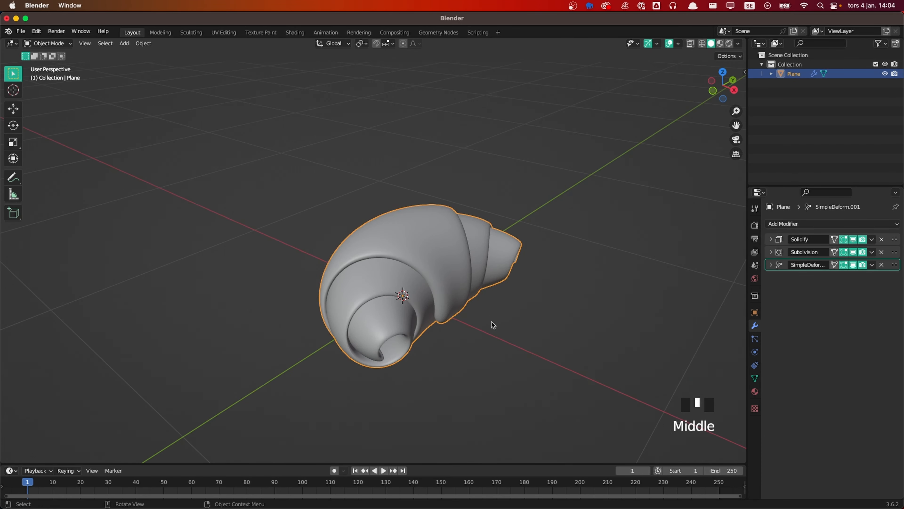
{"action": "key", "text": "grave"}
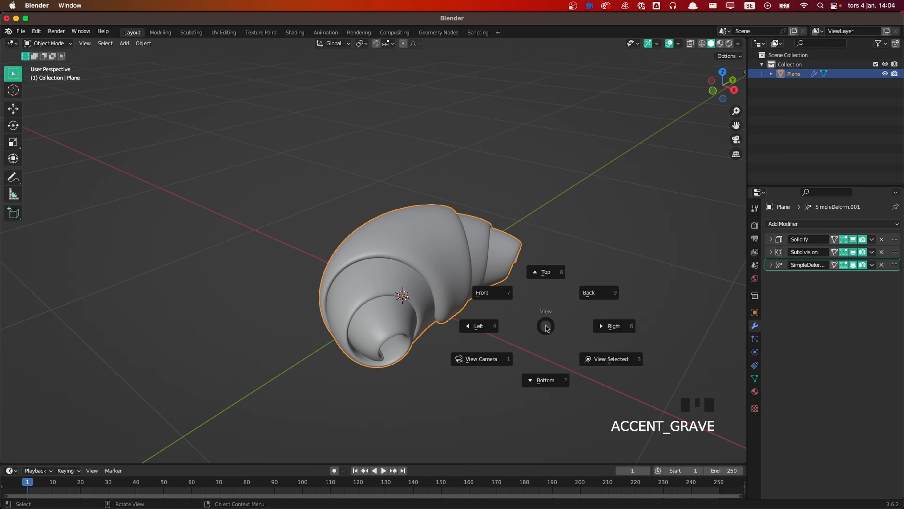
{"action": "left_click", "coordinate": [582, 326]}
{"action": "scroll", "coordinate": [414, 295], "scroll_direction": "up", "scroll_amount": 2}
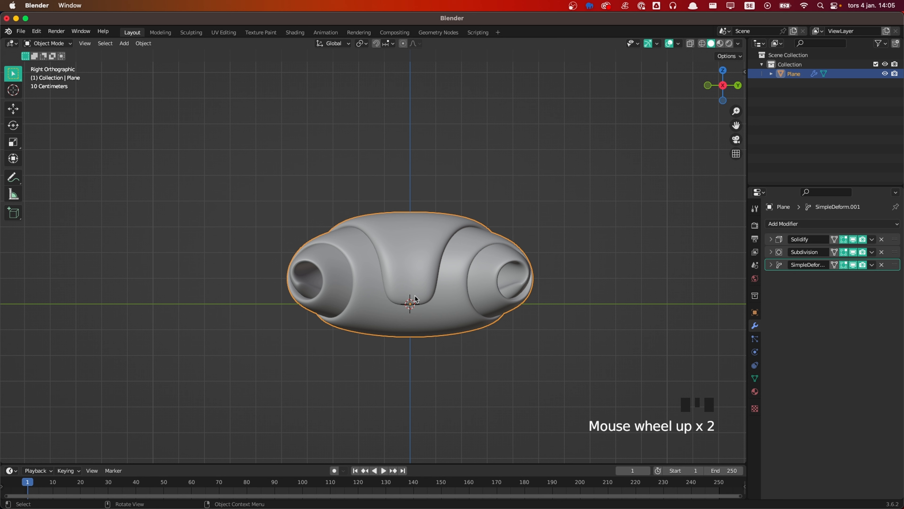
{"action": "key", "text": "grave"}
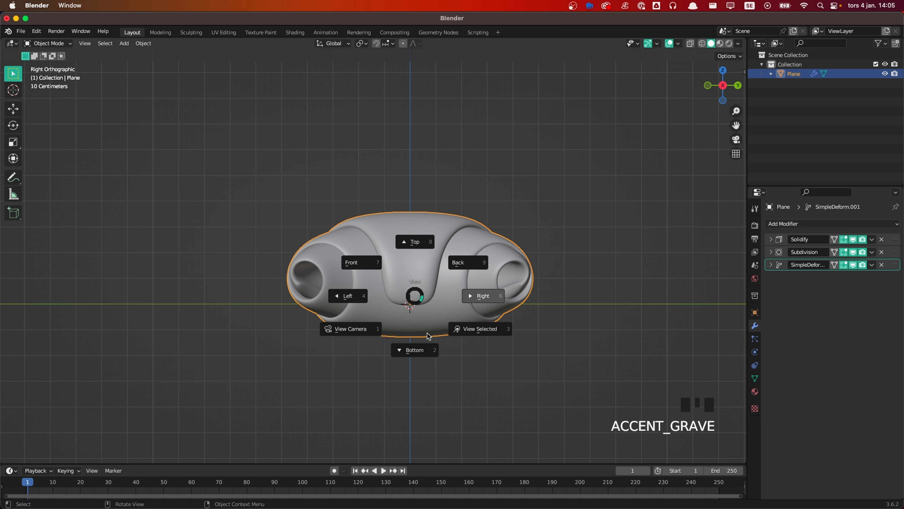
{"action": "left_click", "coordinate": [483, 298]}
{"action": "left_click", "coordinate": [446, 270]}
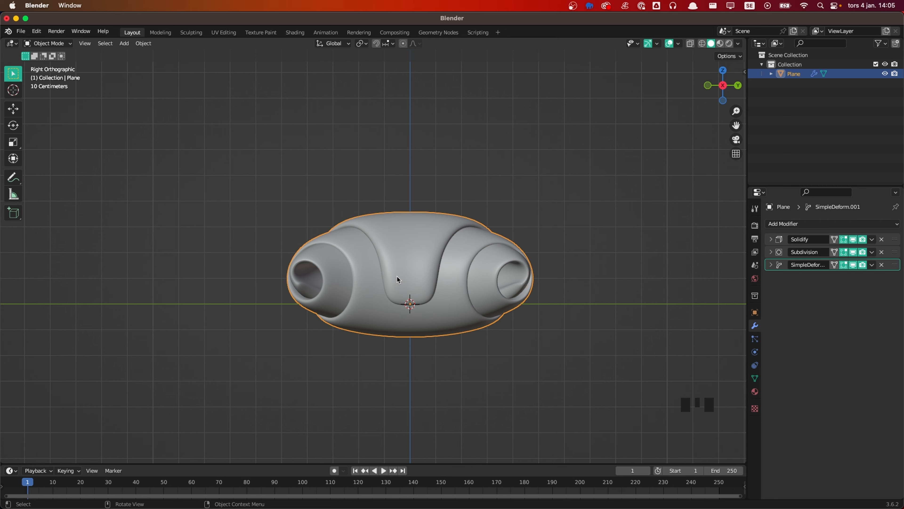
{"action": "scroll", "coordinate": [401, 285], "scroll_direction": "down", "scroll_amount": 1}
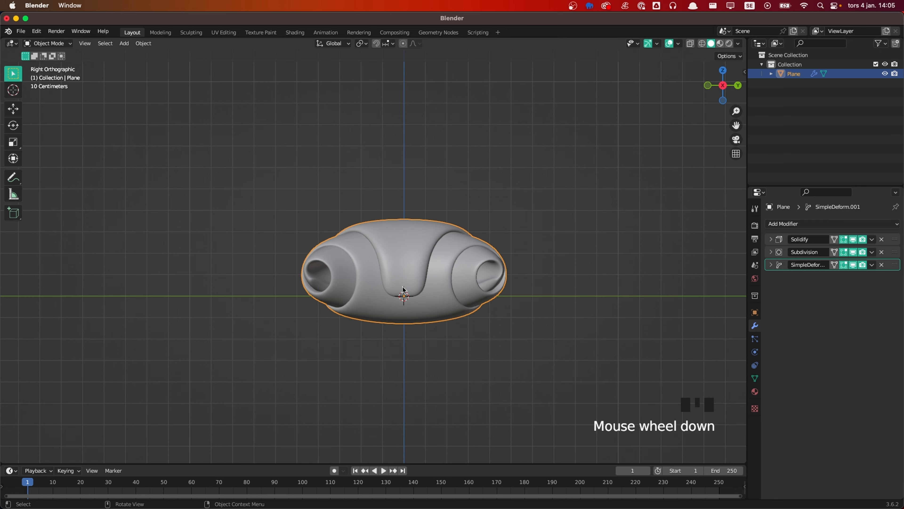
Step: Enter Edit Mode on the croissant with X-ray enabled and vertex selection active
{"action": "key", "text": "Tab"}
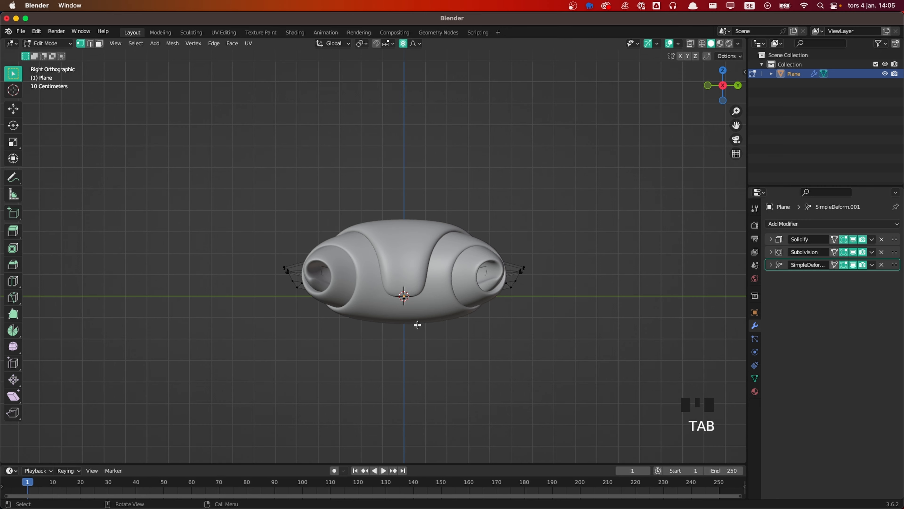
{"action": "key", "text": "z"}
{"action": "left_click", "coordinate": [414, 364]}
{"action": "middle_click_drag", "start_coordinate": [415, 364], "coordinate": [406, 342], "text": "shift"}
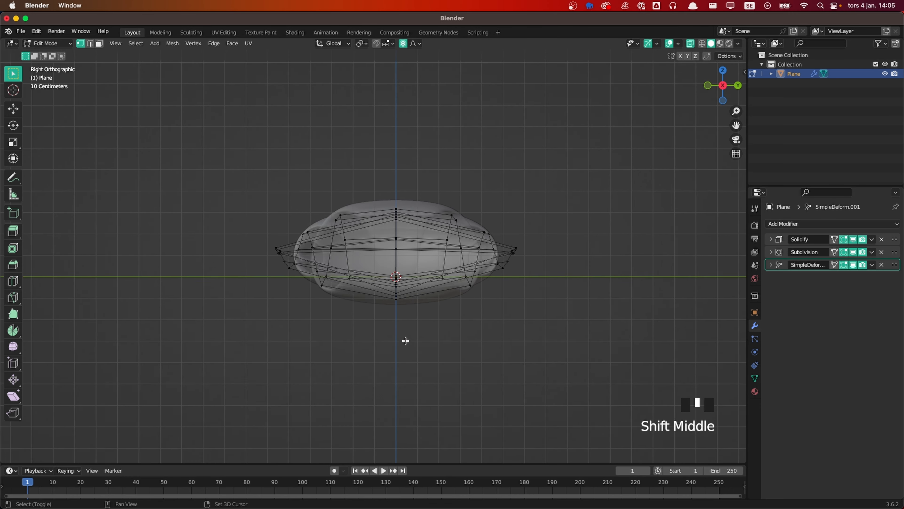
{"action": "scroll", "coordinate": [405, 339], "scroll_direction": "up", "scroll_amount": 4}
{"action": "key", "text": "1"}
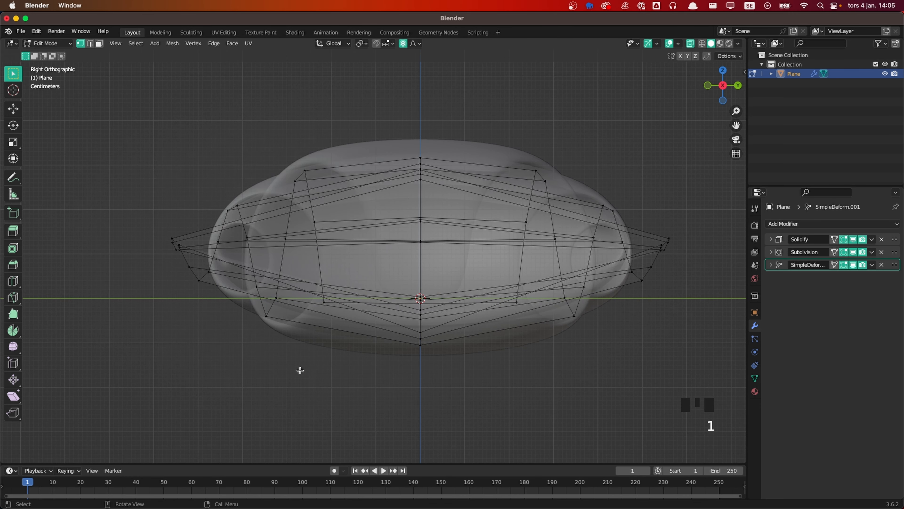
Step: Select the lowest vertices along the croissant's underside, including the side and center points of its bottom edge
{"action": "left_click", "coordinate": [265, 317]}
{"action": "left_click_drag", "start_coordinate": [384, 377], "coordinate": [445, 323], "text": "shift"}
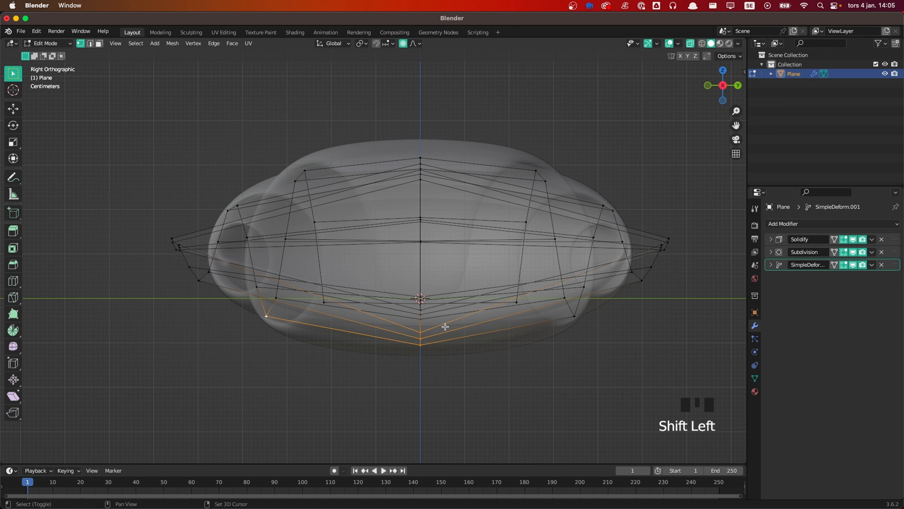
{"action": "left_click_drag", "start_coordinate": [540, 341], "coordinate": [285, 295], "text": "shift"}
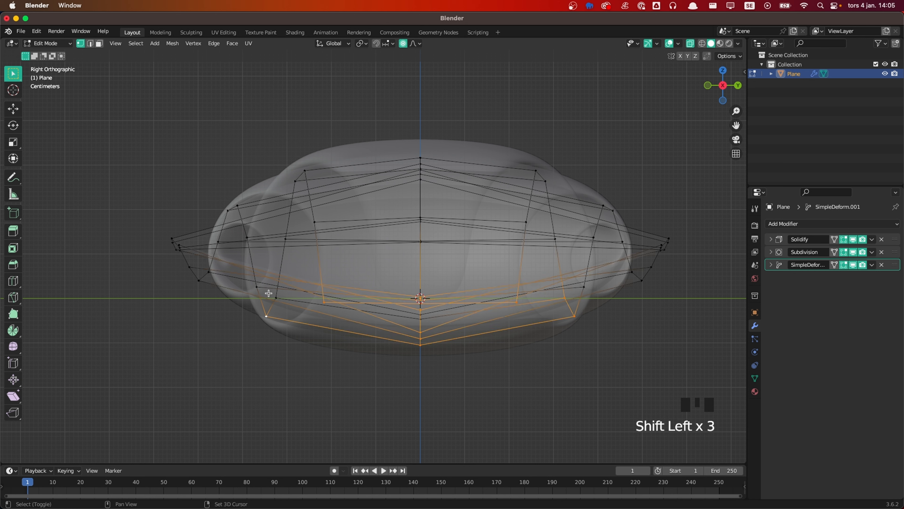
{"action": "left_click", "coordinate": [276, 297], "text": "shift"}
{"action": "scroll", "coordinate": [513, 328], "scroll_direction": "down", "scroll_amount": 1}
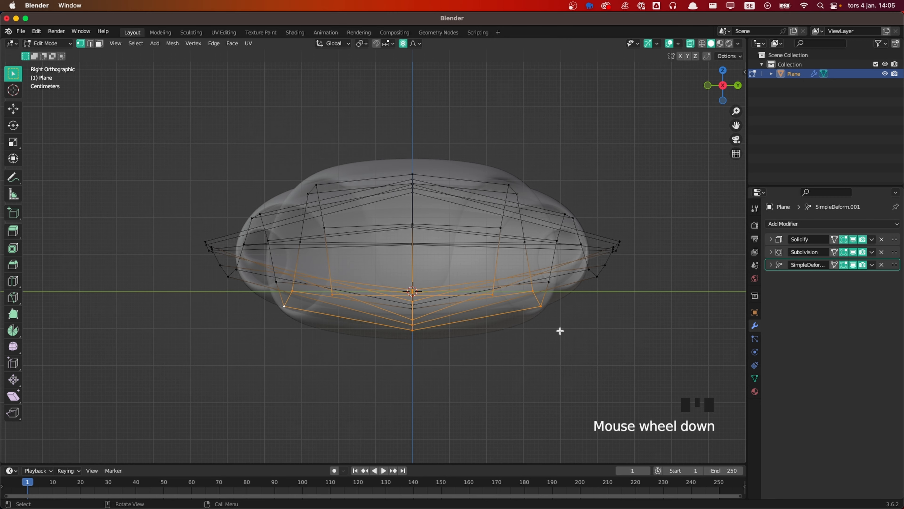
{"action": "key", "text": "s"}
{"action": "key", "text": "z"}
{"action": "key", "text": "0"}
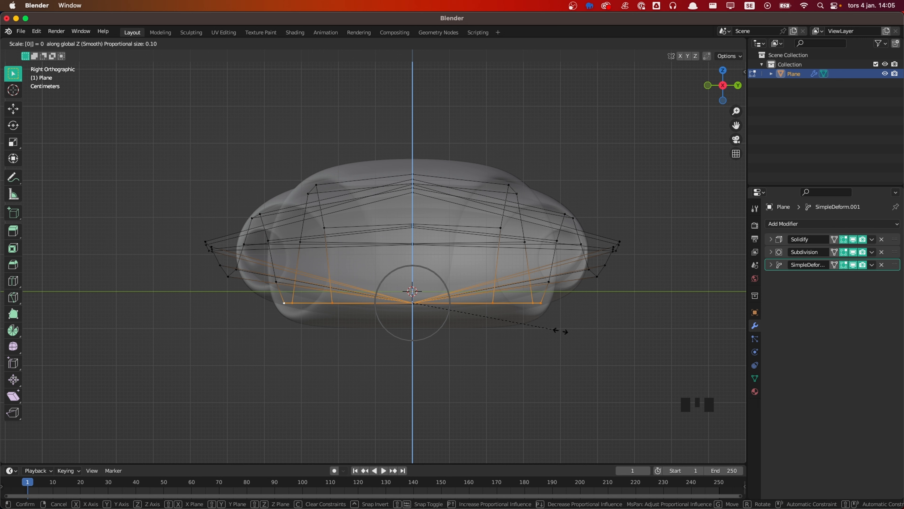
{"action": "key", "text": "Escape"}
Step: Flatten the selected underside vertices with a Z scale of 0 and raise them about 0.048 m with a proportional size of about 0.218
{"action": "key", "text": "s"}
{"action": "key", "text": "z"}
{"action": "key", "text": "0"}
{"action": "key", "text": "Return"}
{"action": "key", "text": "g"}
{"action": "key", "text": "z"}
{"action": "scroll", "coordinate": [445, 303], "scroll_direction": "down", "scroll_amount": 8}
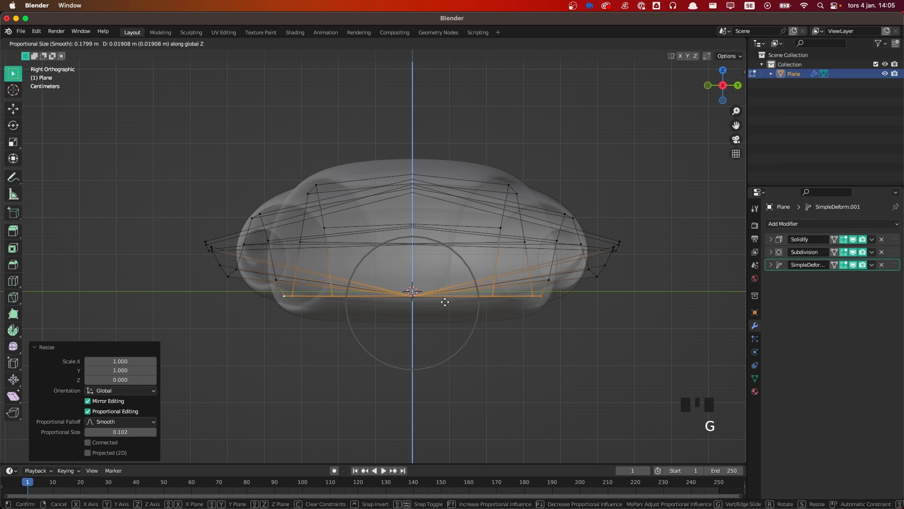
{"action": "left_click", "coordinate": [447, 291]}
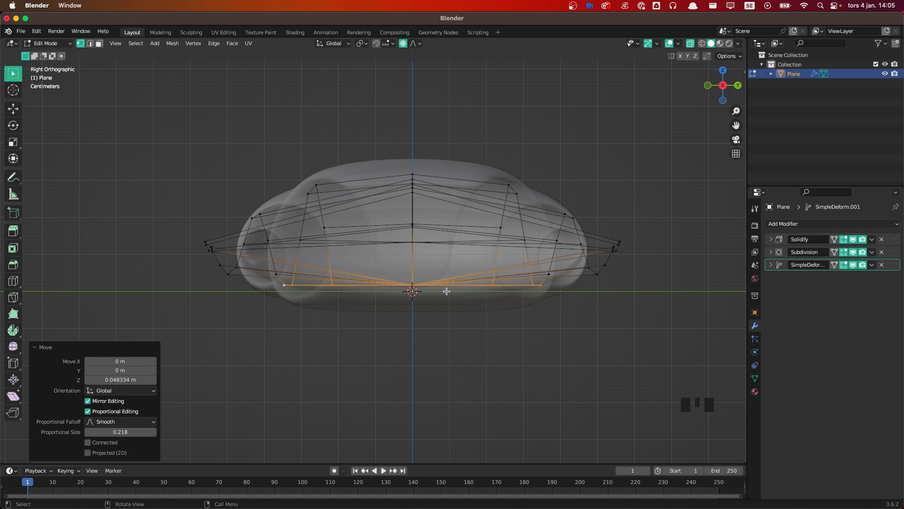
Step: Turn off X-ray, return to Object Mode and switch to the top orthographic view of the croissant
{"action": "key", "text": "alt+z"}
{"action": "left_click", "coordinate": [474, 325]}
{"action": "key", "text": "Tab"}
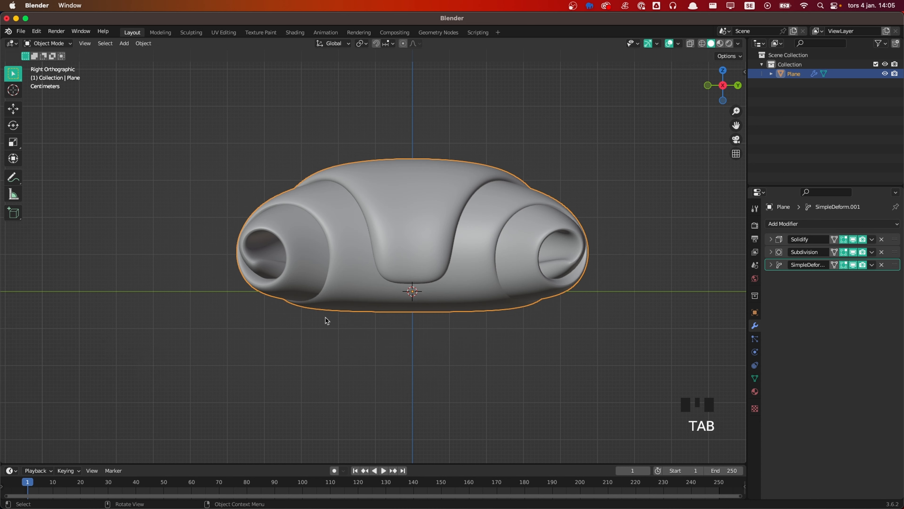
{"action": "middle_click_drag", "start_coordinate": [393, 299], "coordinate": [428, 319]}
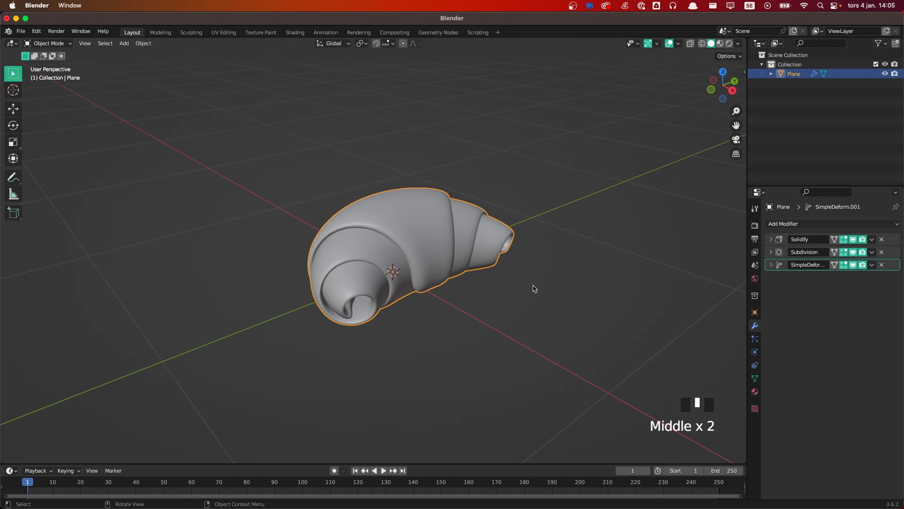
{"action": "key", "text": "grave"}
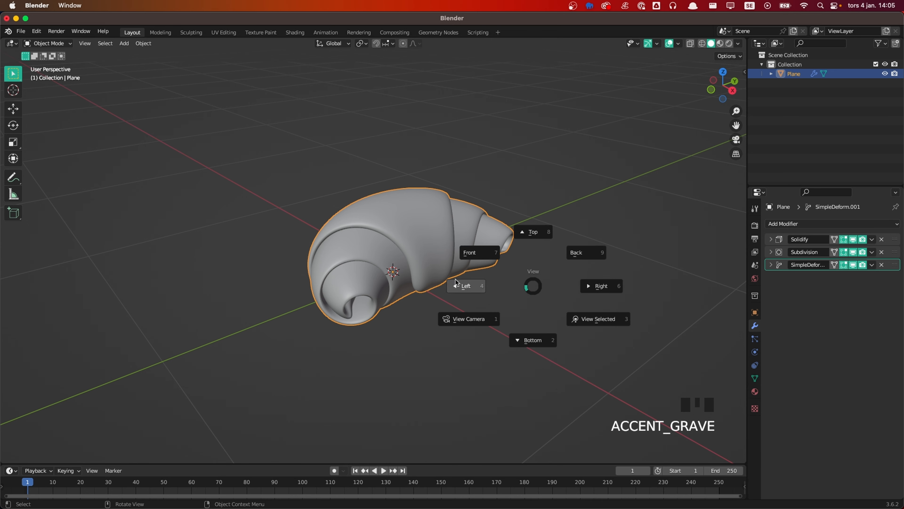
{"action": "left_click", "coordinate": [532, 232]}
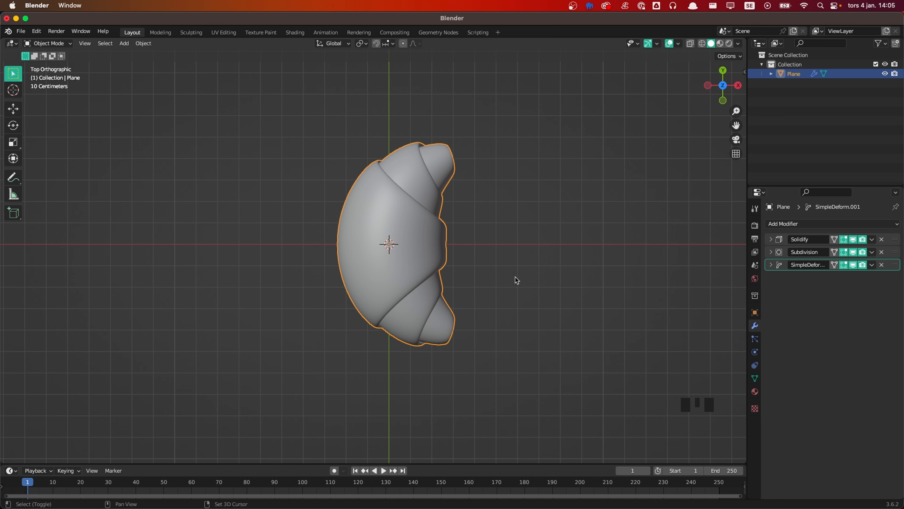
Step: Add a Bezier curve and move it clear of the croissant, about 1.67 m in X and -0.66 m in Y
{"action": "scroll", "coordinate": [565, 265], "scroll_direction": "up", "scroll_amount": 2}
{"action": "middle_click_drag", "start_coordinate": [565, 265], "coordinate": [509, 271], "text": "shift"}
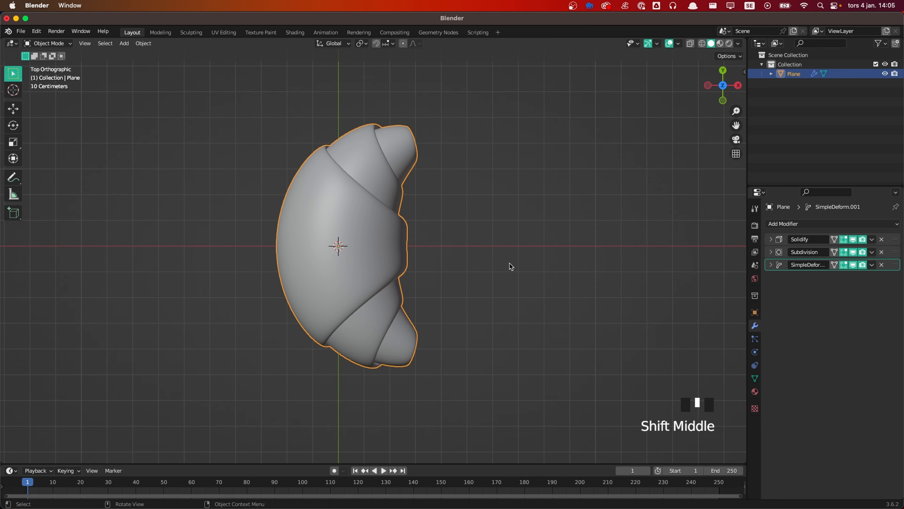
{"action": "left_click", "coordinate": [474, 198]}
{"action": "key", "text": "shift+a"}
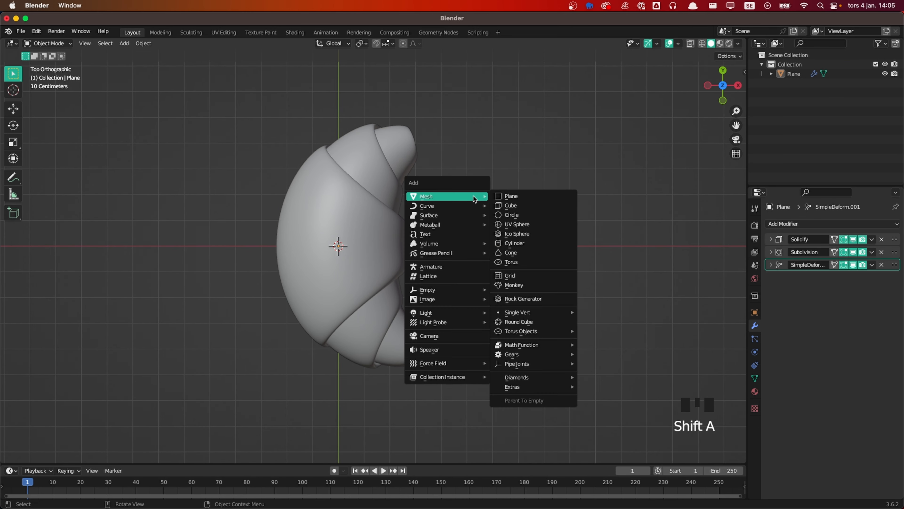
{"action": "mouse_move", "coordinate": [461, 205]}
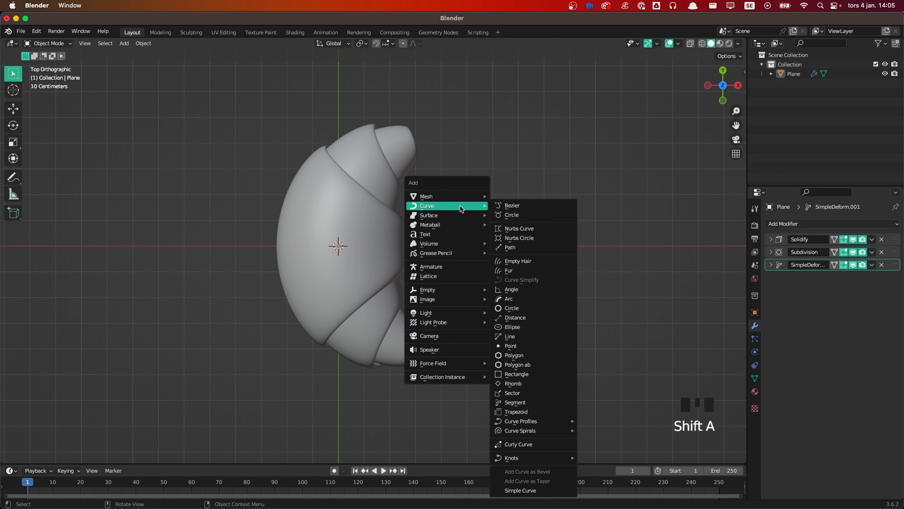
{"action": "left_click", "coordinate": [534, 205]}
{"action": "scroll", "coordinate": [232, 260], "scroll_direction": "down", "scroll_amount": 1}
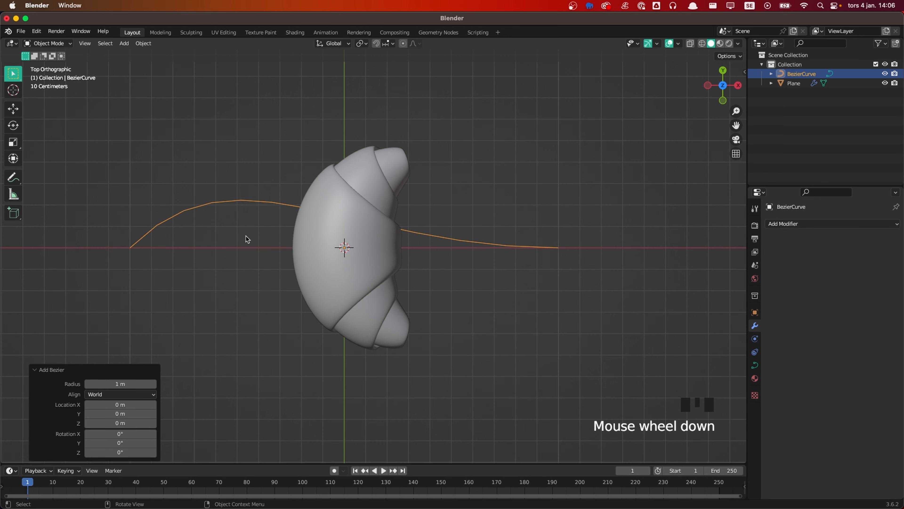
{"action": "scroll", "coordinate": [247, 237], "scroll_direction": "down", "scroll_amount": 2}
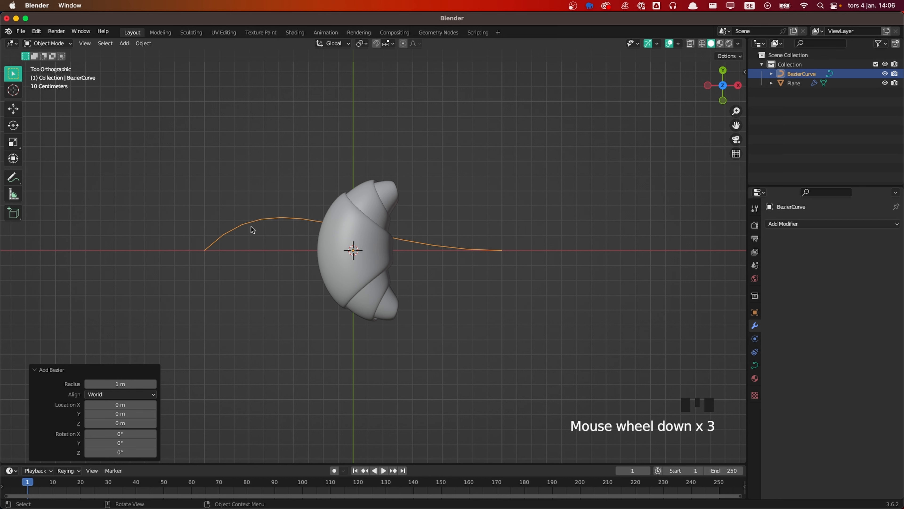
{"action": "key", "text": "g"}
{"action": "left_click", "coordinate": [500, 324]}
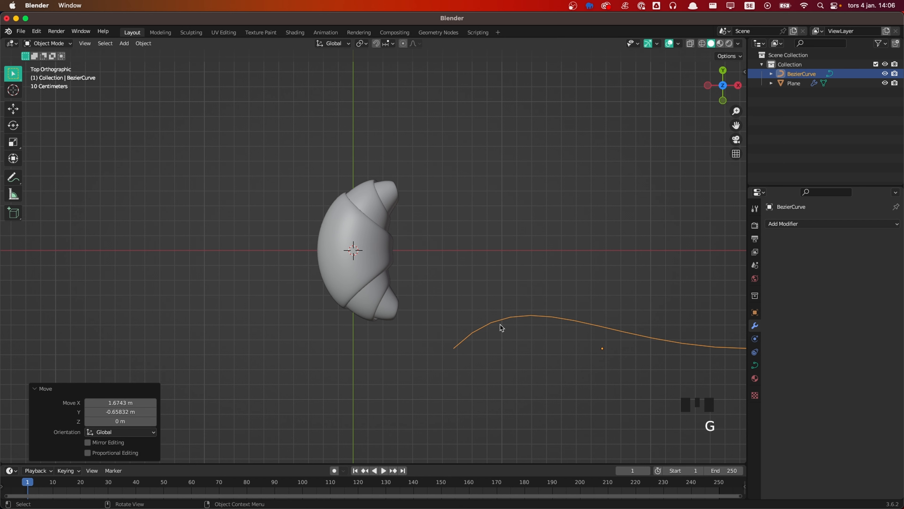
Step: Edit the Bezier curve and use the Draw tool with Surface depth to draw a zigzag icing line over the croissant from tip to tip
{"action": "key", "text": "Tab"}
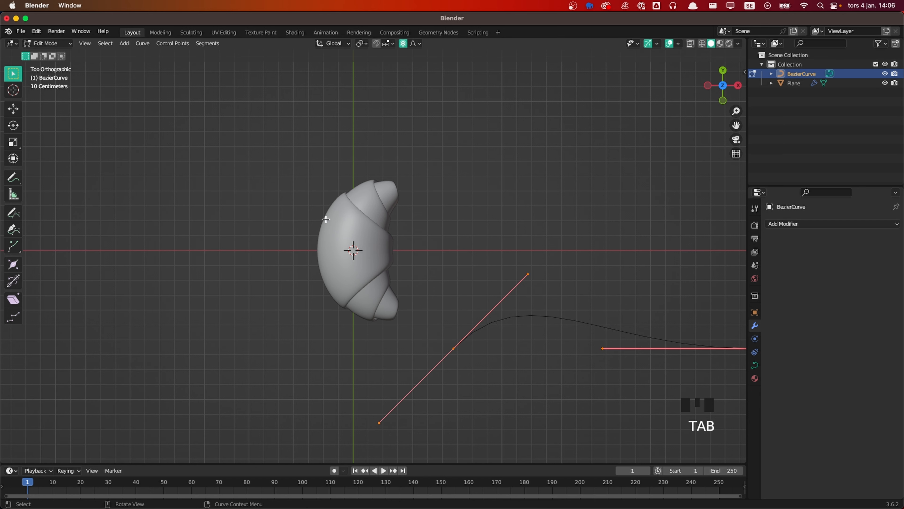
{"action": "left_click", "coordinate": [13, 214]}
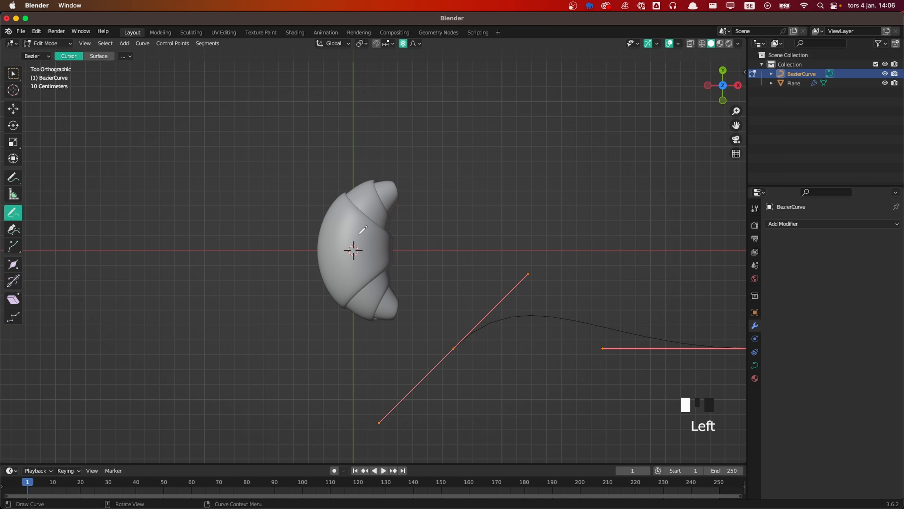
{"action": "scroll", "coordinate": [392, 221], "scroll_direction": "up", "scroll_amount": 1}
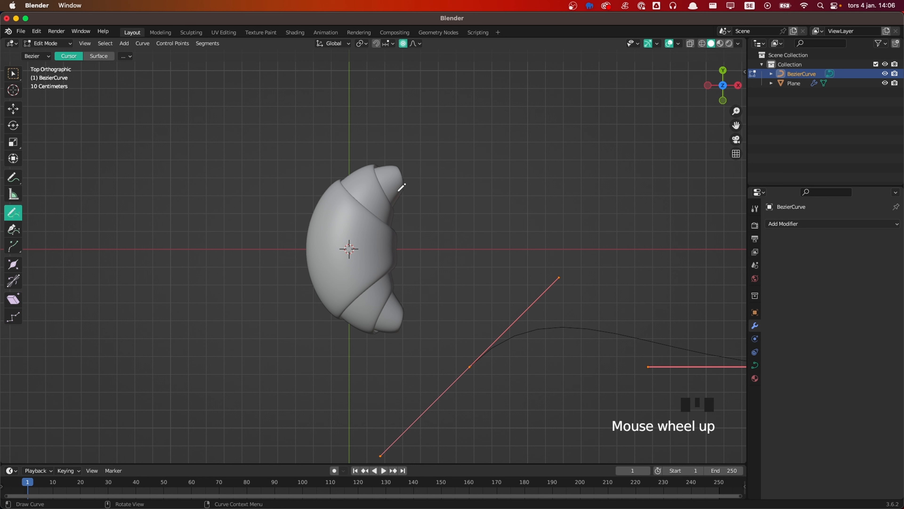
{"action": "left_click", "coordinate": [97, 58]}
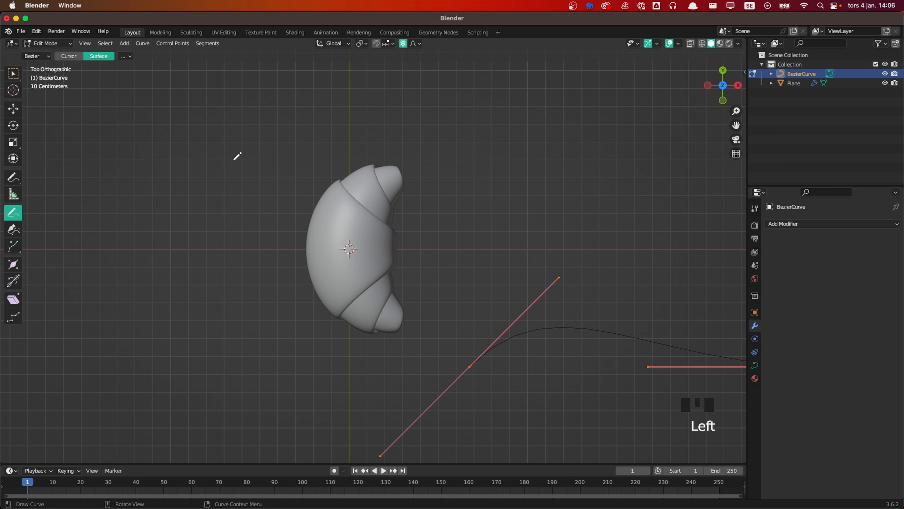
{"action": "left_click", "coordinate": [388, 172]}
{"action": "mouse_move", "coordinate": [396, 185]}
{"action": "left_mouse_down"}
{"action": "mouse_move", "coordinate": [355, 185]}
{"action": "mouse_move", "coordinate": [383, 208]}
{"action": "mouse_move", "coordinate": [330, 207]}
{"action": "mouse_move", "coordinate": [384, 246]}
{"action": "mouse_move", "coordinate": [316, 250]}
{"action": "mouse_move", "coordinate": [371, 262]}
{"action": "mouse_move", "coordinate": [323, 289]}
{"action": "mouse_move", "coordinate": [381, 289]}
{"action": "mouse_move", "coordinate": [392, 323]}
{"action": "left_mouse_up"}
{"action": "middle_click_drag", "start_coordinate": [448, 302], "coordinate": [460, 258]}
{"action": "scroll", "coordinate": [460, 258], "scroll_direction": "down", "scroll_amount": 4}
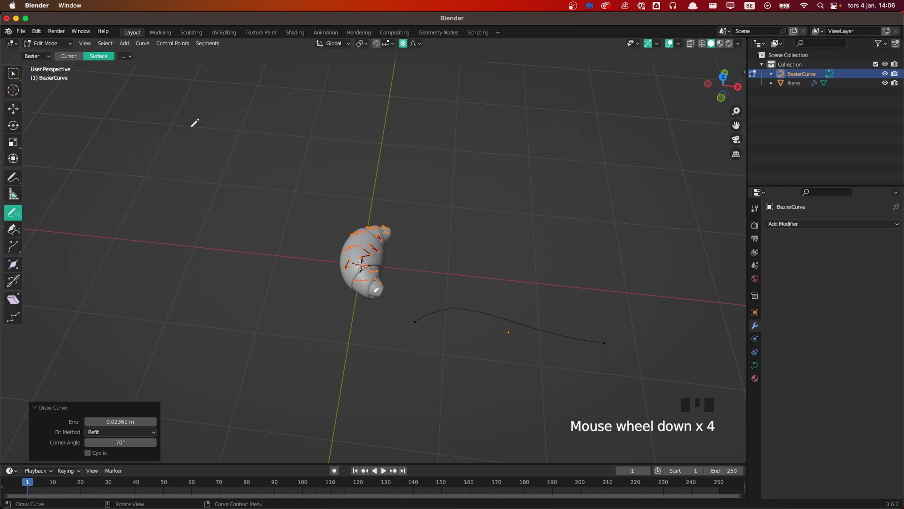
Step: Delete the original Bezier segment beside the croissant, keeping the drawn zigzag, and return to Object Mode
{"action": "left_click", "coordinate": [13, 74]}
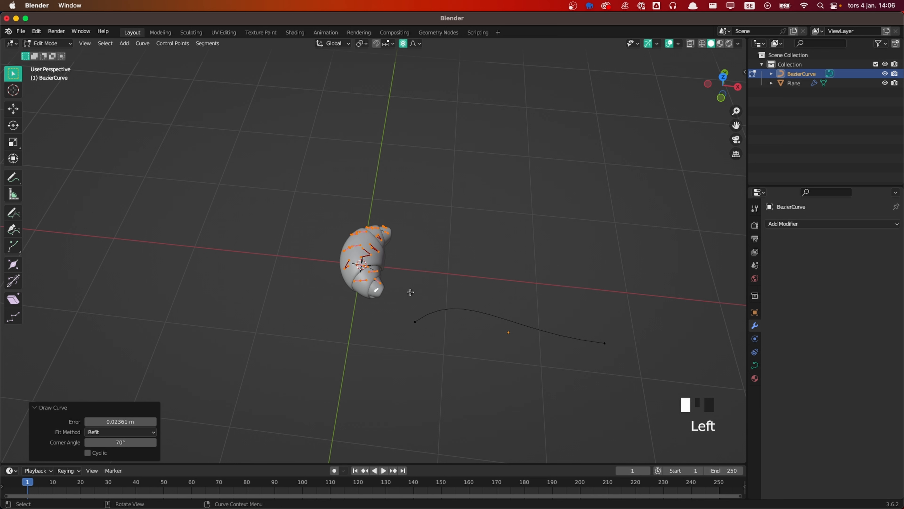
{"action": "left_click_drag", "start_coordinate": [397, 297], "coordinate": [647, 376]}
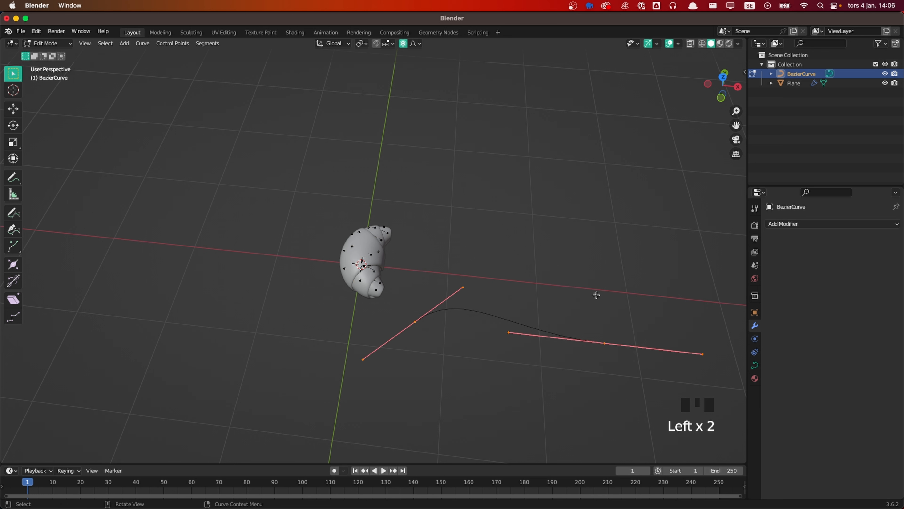
{"action": "key", "text": "x"}
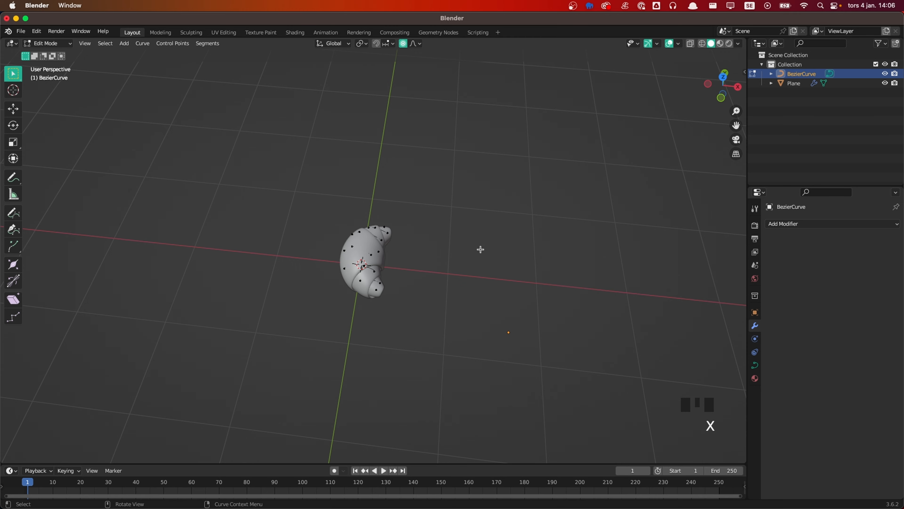
{"action": "middle_click_drag", "start_coordinate": [480, 249], "coordinate": [461, 259]}
{"action": "scroll", "coordinate": [457, 261], "scroll_direction": "up", "scroll_amount": 1}
{"action": "key", "text": "Tab"}
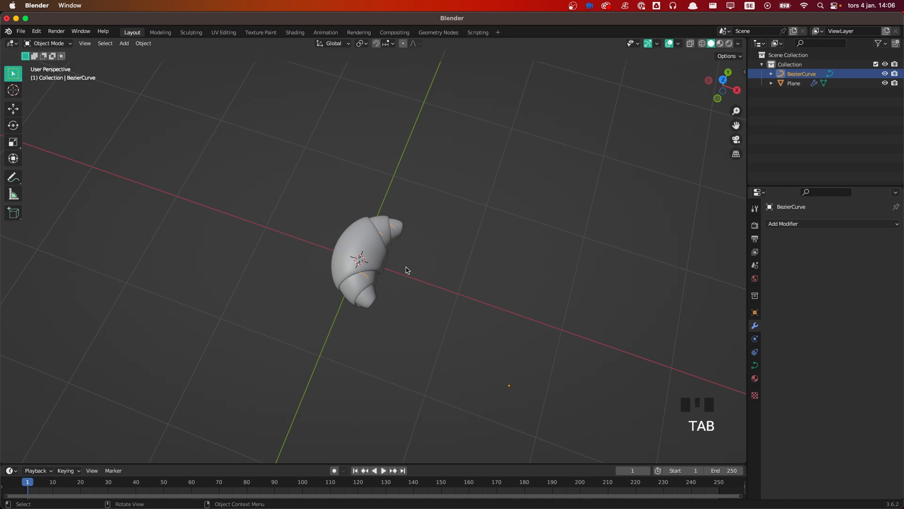
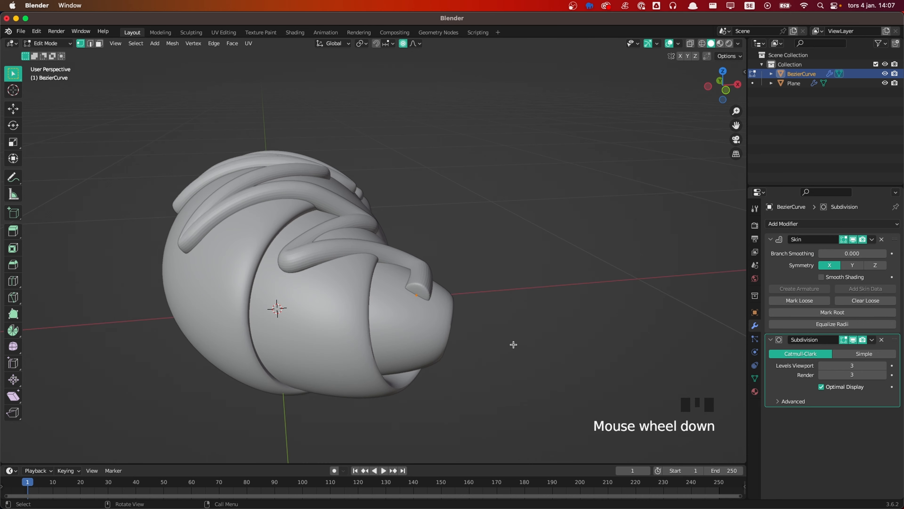
Step: Shrink the skin at the icing's end vertex by about 0.917, and again by about 0.642 with a proportional size of about 0.039
{"action": "middle_click_drag", "start_coordinate": [564, 343], "coordinate": [566, 344]}
{"action": "key", "text": "ctrl+a"}
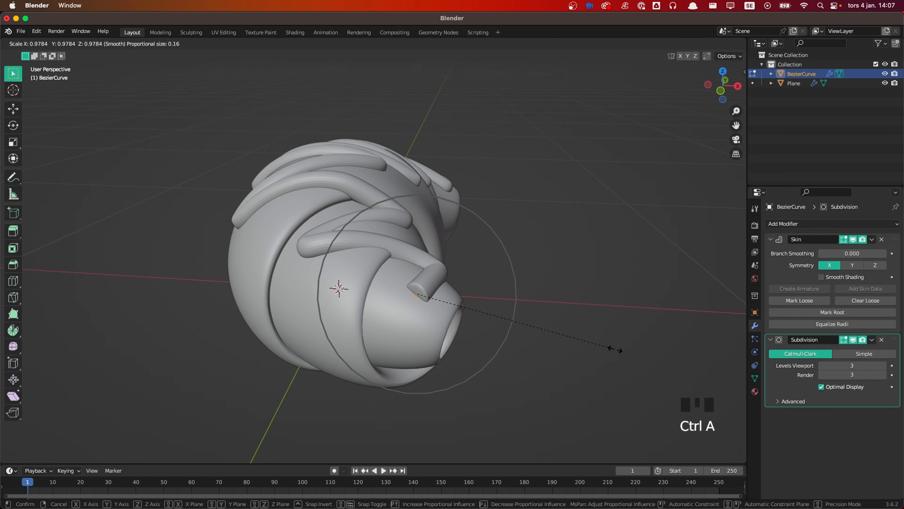
{"action": "scroll", "coordinate": [572, 343], "scroll_direction": "up", "scroll_amount": 4}
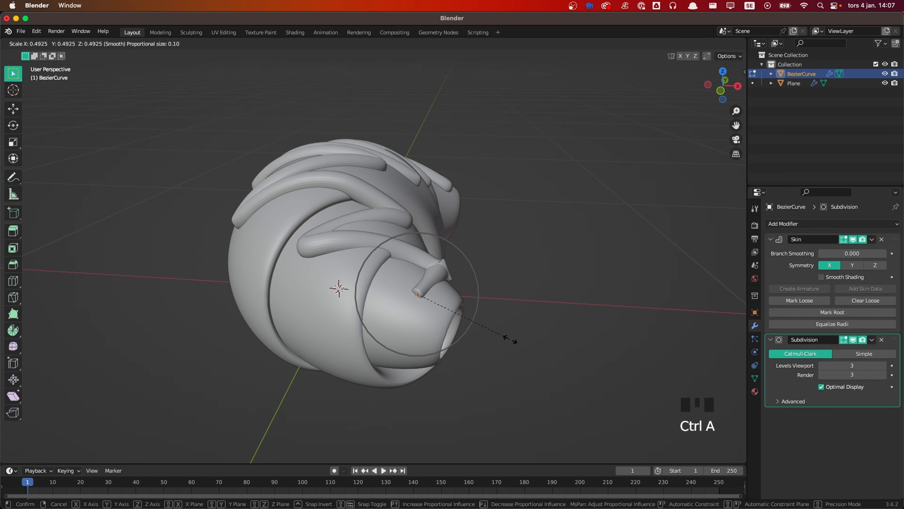
{"action": "left_click", "coordinate": [604, 345]}
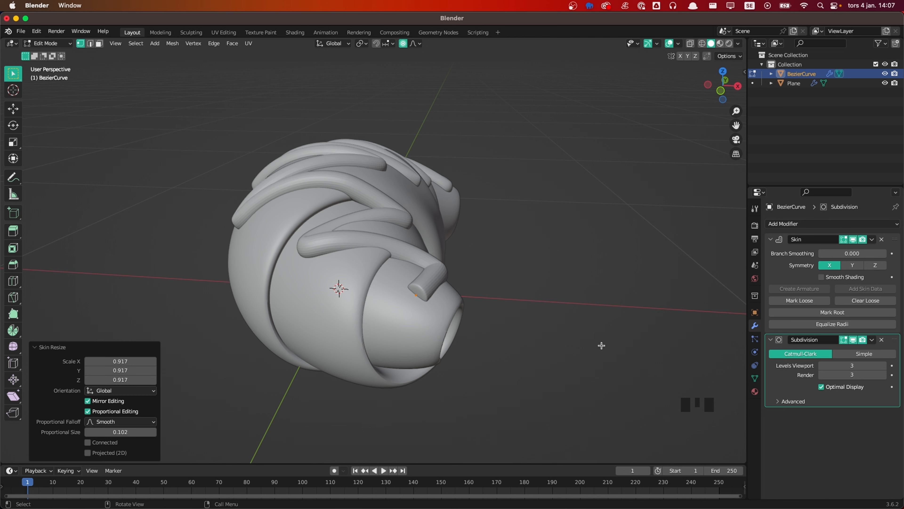
{"action": "key", "text": "ctrl+a"}
{"action": "scroll", "coordinate": [598, 344], "scroll_direction": "up", "scroll_amount": 8}
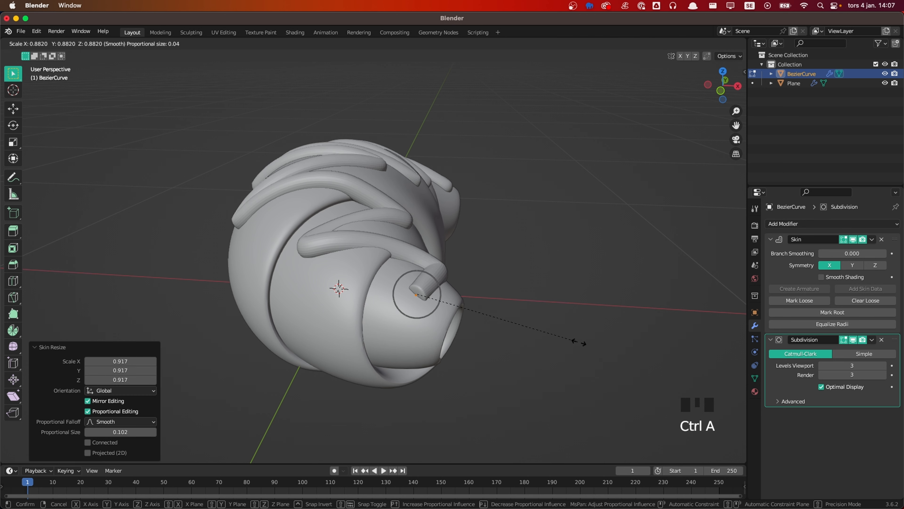
{"action": "left_click", "coordinate": [531, 335]}
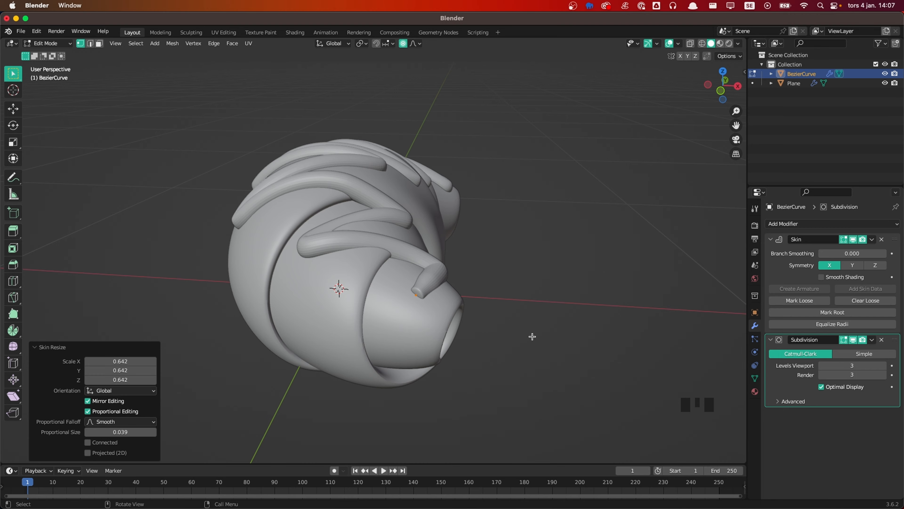
Step: Shrink the skin at the icing's other end vertex to about 0.58 with a proportional size of about 0.05, and return to Object Mode
{"action": "middle_click_drag", "start_coordinate": [530, 335], "coordinate": [504, 317]}
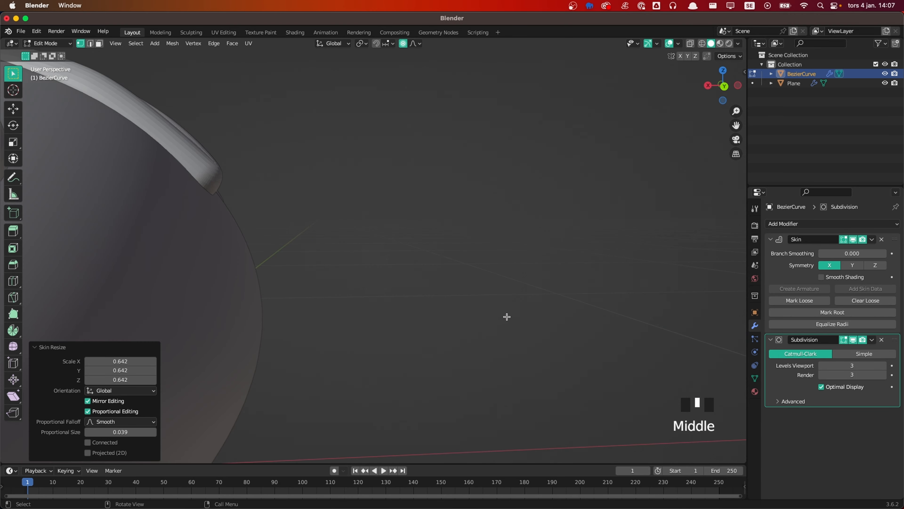
{"action": "scroll", "coordinate": [489, 317], "scroll_direction": "down", "scroll_amount": 3}
{"action": "left_click", "coordinate": [113, 274]}
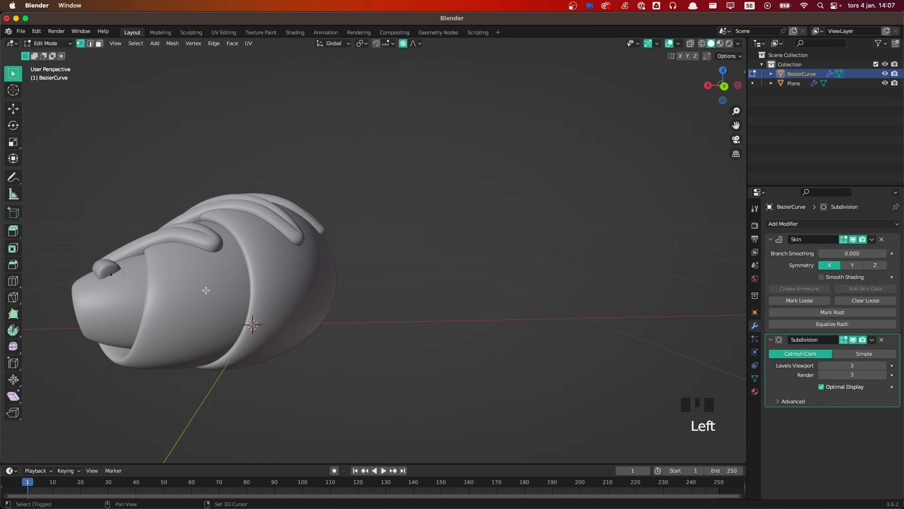
{"action": "middle_click_drag", "start_coordinate": [113, 274], "coordinate": [318, 303], "text": "shift"}
{"action": "left_click", "coordinate": [352, 307]}
{"action": "key", "text": "ctrl+a"}
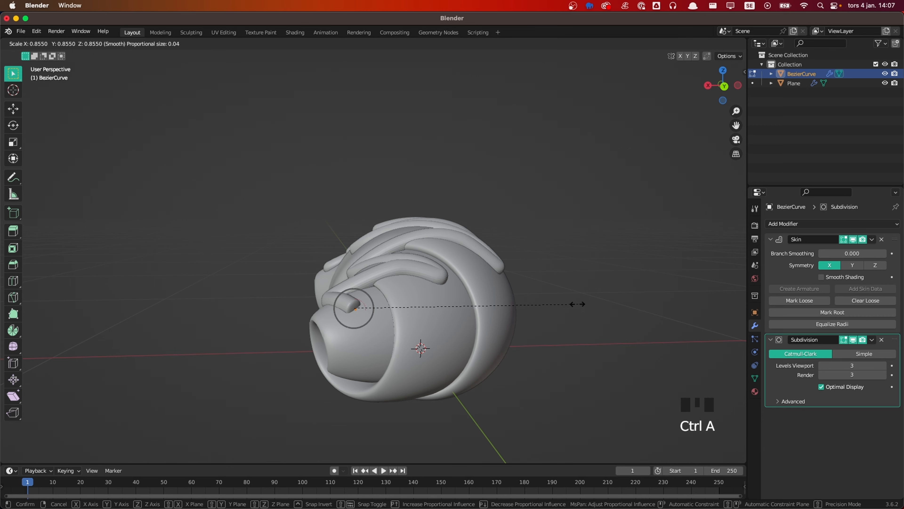
{"action": "scroll", "coordinate": [530, 305], "scroll_direction": "down", "scroll_amount": 2}
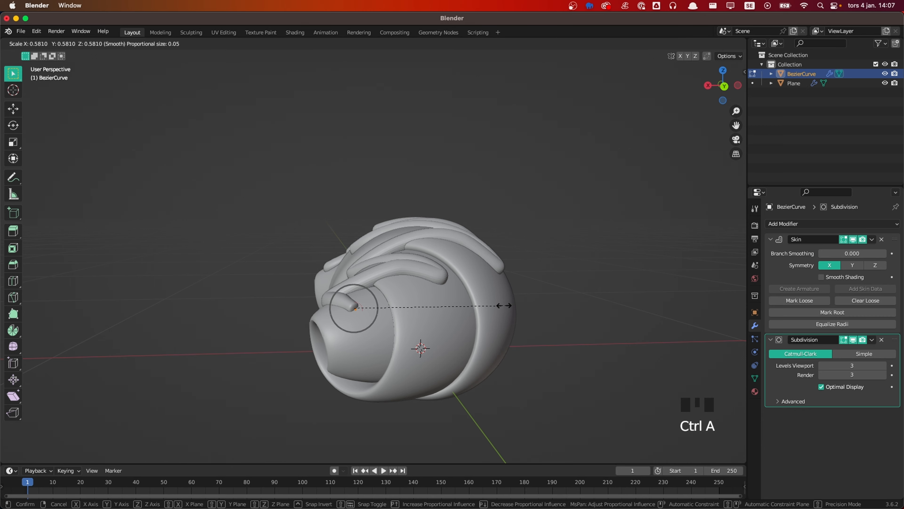
{"action": "left_click", "coordinate": [494, 305]}
{"action": "key", "text": "Tab"}
Step: Apply the Skin modifier on the icing, keeping its Subdivision modifier, and deselect everything
{"action": "middle_click_drag", "start_coordinate": [453, 311], "coordinate": [537, 279]}
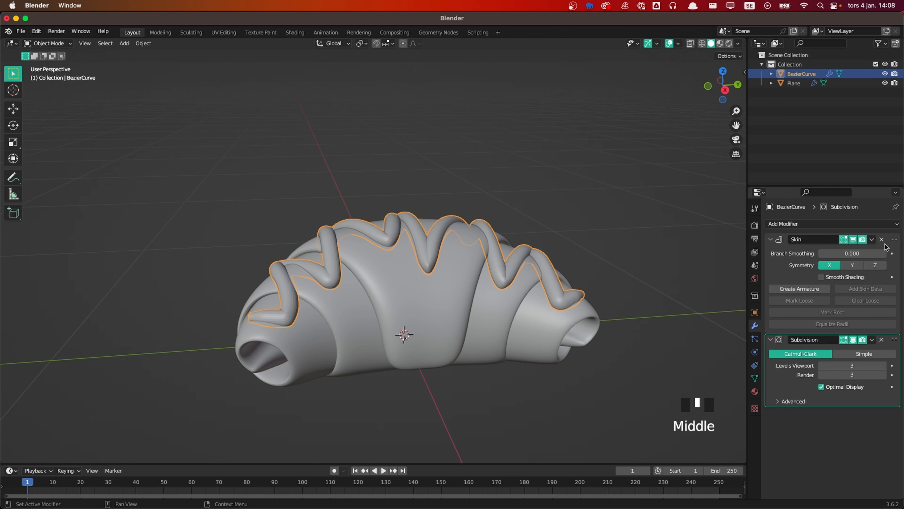
{"action": "left_click", "coordinate": [871, 239]}
{"action": "left_click", "coordinate": [842, 251]}
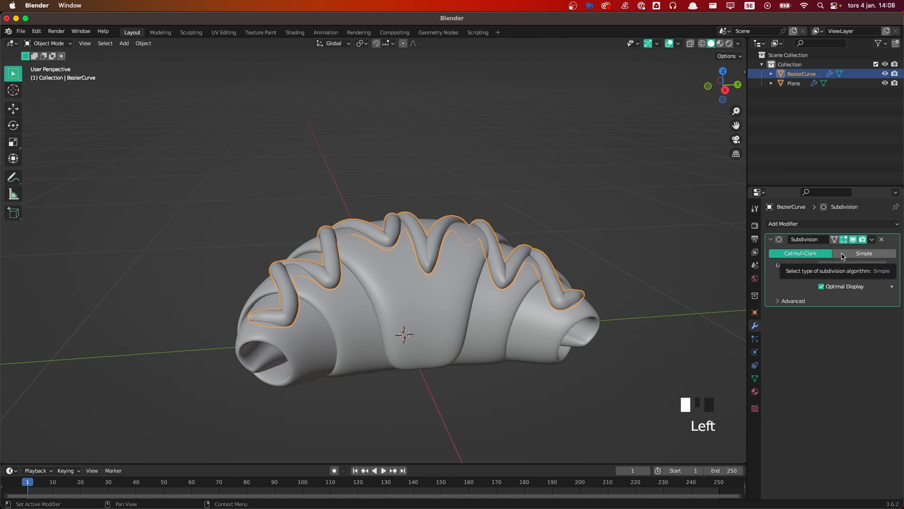
{"action": "middle_click_drag", "start_coordinate": [365, 199], "coordinate": [396, 255]}
{"action": "right_click_drag", "start_coordinate": [397, 254], "coordinate": [397, 252]}
{"action": "key", "text": "alt+a"}
{"action": "middle_click_drag", "start_coordinate": [398, 251], "coordinate": [475, 221]}
{"action": "scroll", "coordinate": [468, 241], "scroll_direction": "down", "scroll_amount": 2}
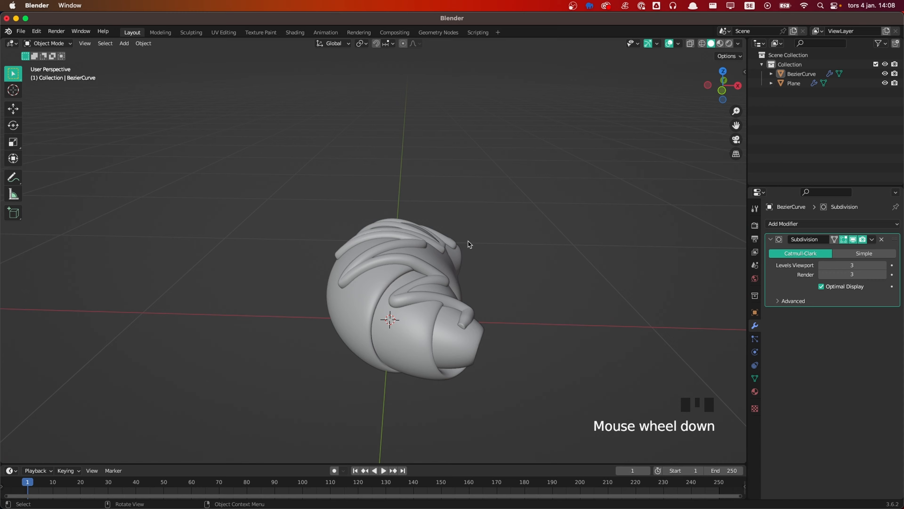
Step: Set the icing's Subdivision modifier to 4 levels for both viewport and render, and deselect it
{"action": "left_click", "coordinate": [429, 265]}
{"action": "left_click", "coordinate": [883, 265]}
{"action": "left_click", "coordinate": [852, 277]}
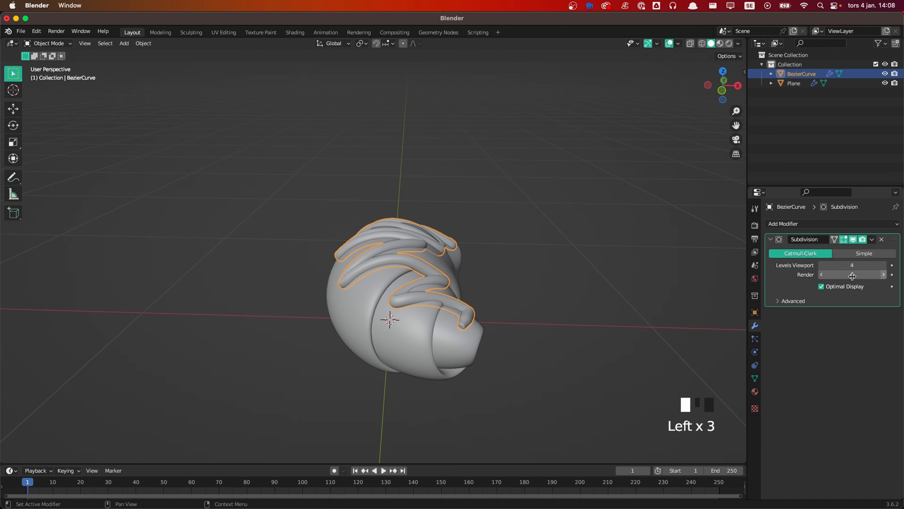
{"action": "key", "text": "alt+a"}
{"action": "middle_click_drag", "start_coordinate": [548, 332], "coordinate": [473, 267]}
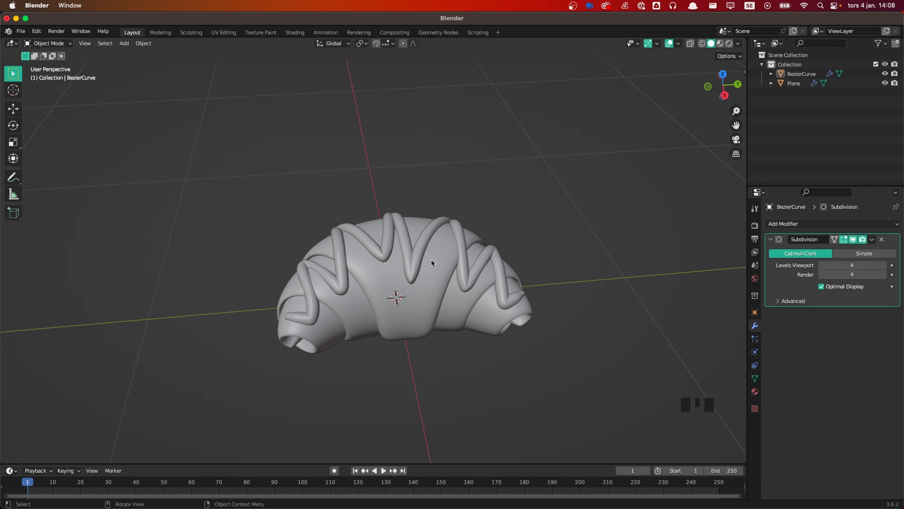
Step: Switch to the front view and add a camera at the world origin
{"action": "key", "text": "grave"}
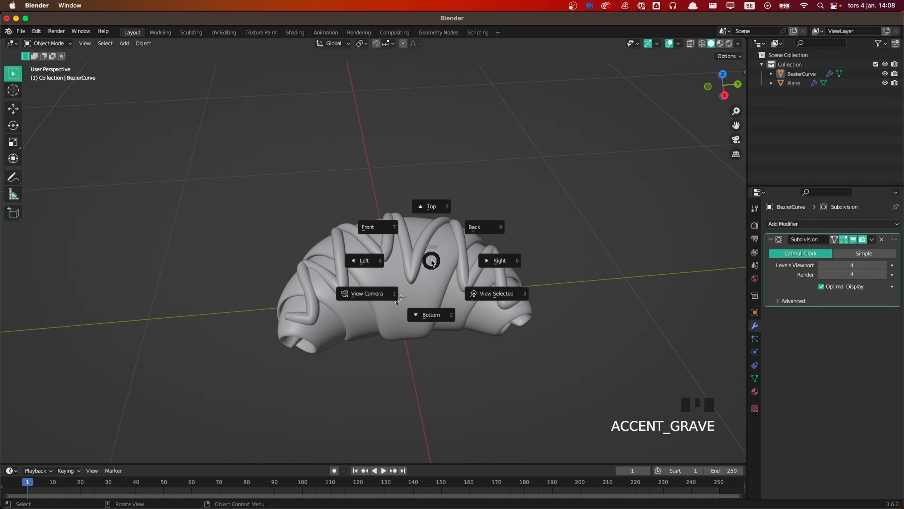
{"action": "left_click", "coordinate": [391, 231]}
{"action": "middle_click_drag", "start_coordinate": [440, 228], "coordinate": [385, 286], "text": "shift"}
{"action": "scroll", "coordinate": [472, 281], "scroll_direction": "up", "scroll_amount": 1}
{"action": "middle_click_drag", "start_coordinate": [487, 272], "coordinate": [448, 280], "text": "shift"}
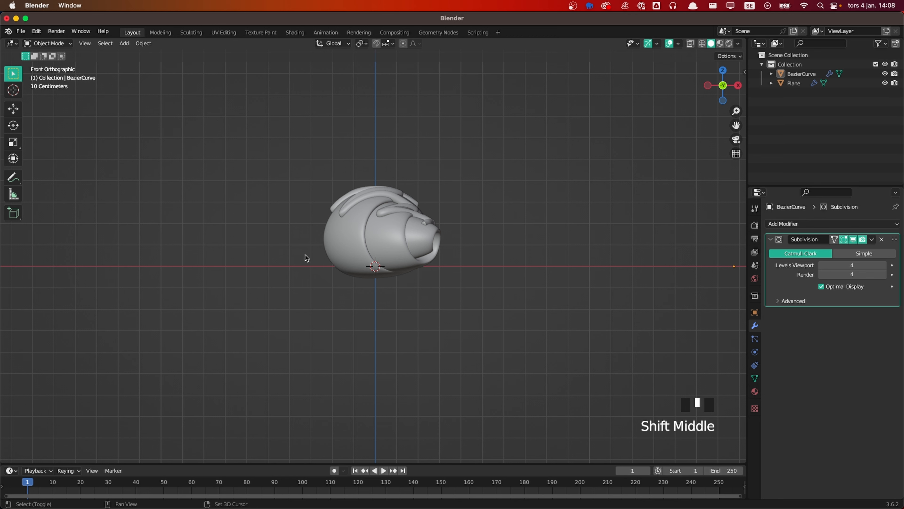
{"action": "key", "text": "shift+a"}
{"action": "mouse_move", "coordinate": [305, 255]}
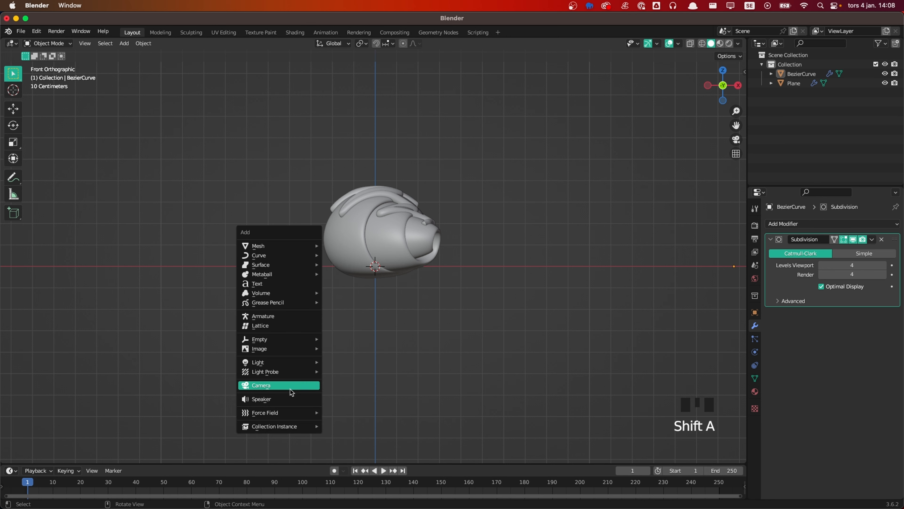
{"action": "left_click", "coordinate": [292, 386]}
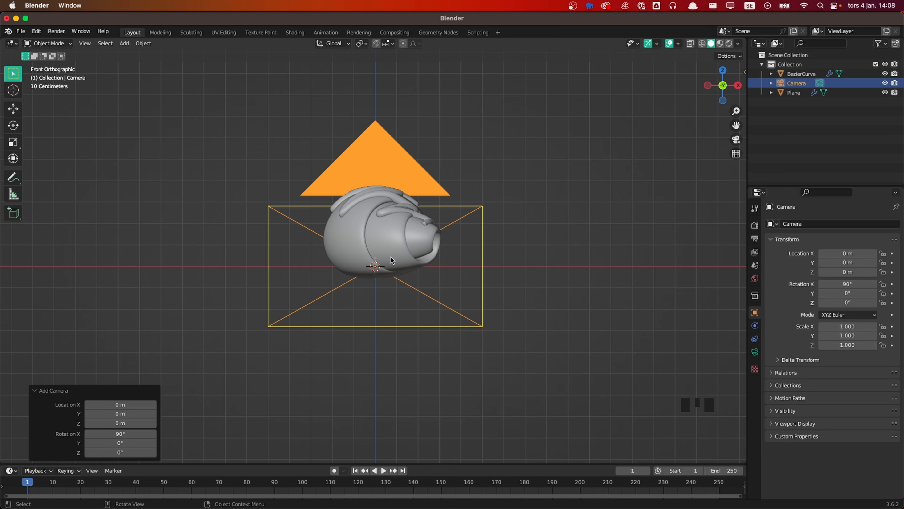
Step: Move the camera -3 m along the Y axis, in front of the croissant
{"action": "scroll", "coordinate": [391, 256], "scroll_direction": "down", "scroll_amount": 4}
{"action": "key", "text": "g"}
{"action": "key", "text": "y"}
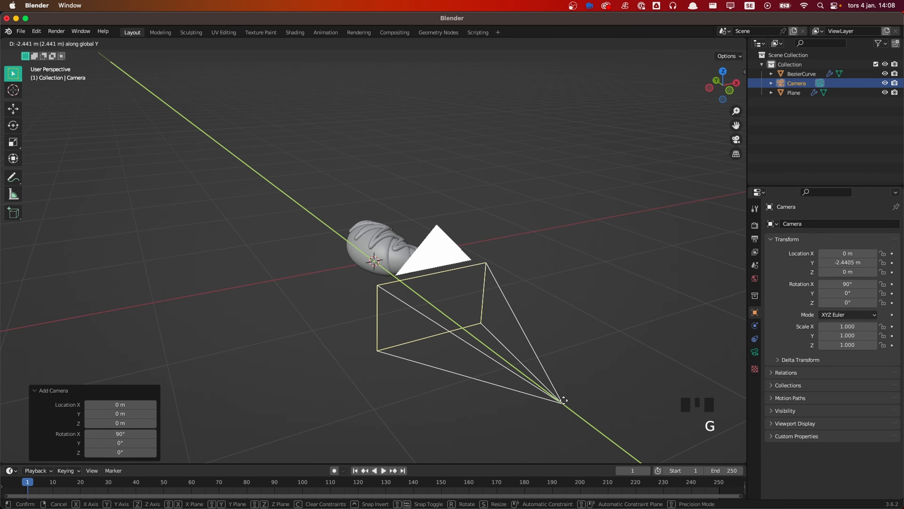
{"action": "type", "text": "3"}
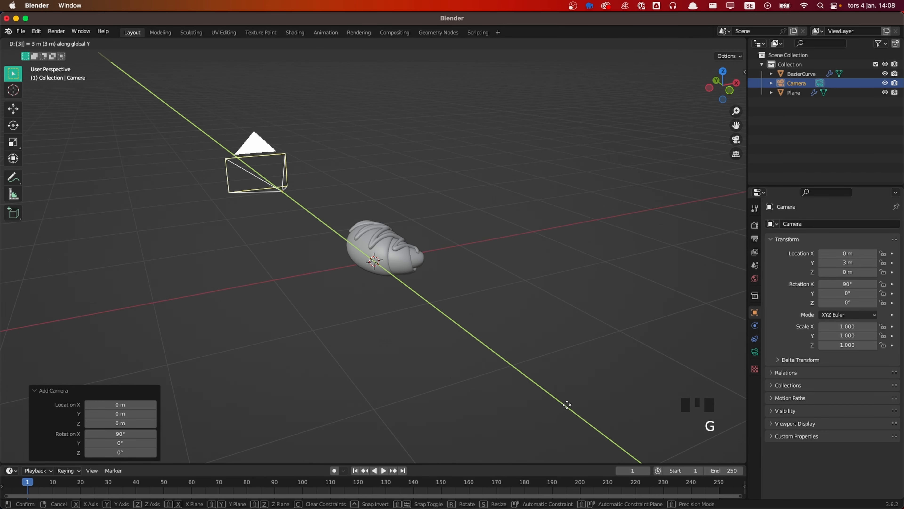
{"action": "key", "text": "minus"}
{"action": "key", "text": "Return"}
{"action": "scroll", "coordinate": [535, 337], "scroll_direction": "down", "scroll_amount": 2}
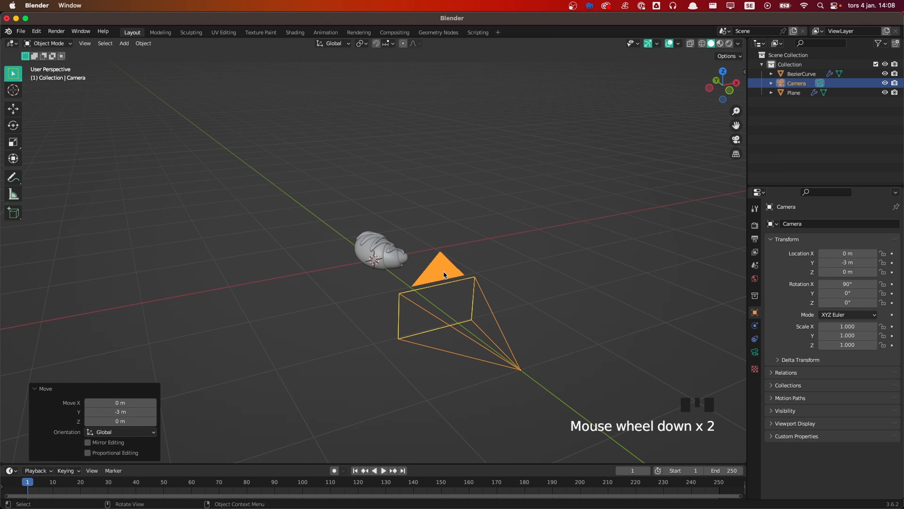
Step: Look through the camera and make the render frame square by setting the vertical resolution to 1920 px
{"action": "key", "text": "grave"}
{"action": "scroll", "coordinate": [446, 299], "scroll_direction": "up", "scroll_amount": 1}
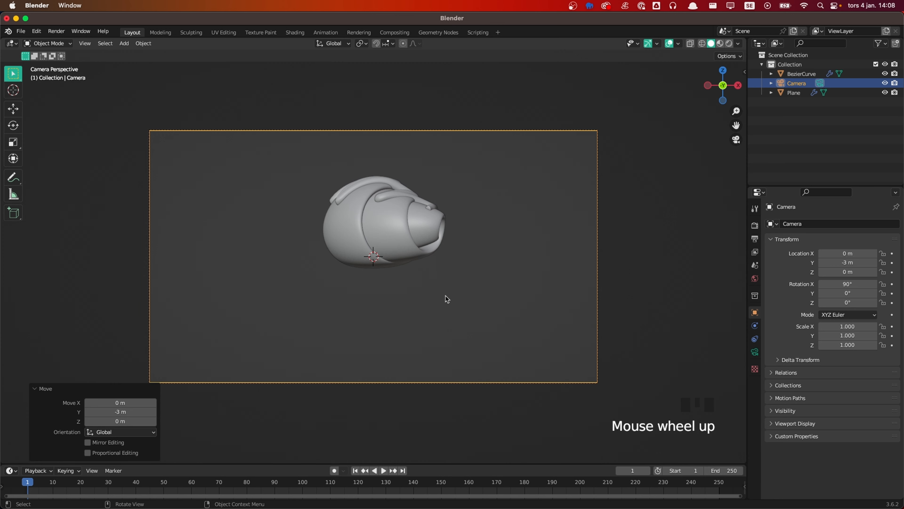
{"action": "left_click", "coordinate": [755, 241]}
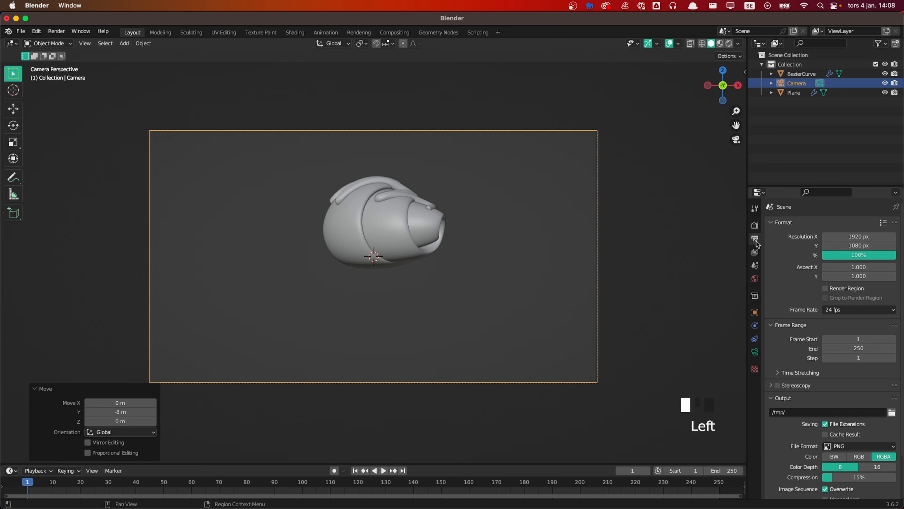
{"action": "left_click", "coordinate": [858, 246]}
{"action": "type", "text": "1920"}
{"action": "key", "text": "Return"}
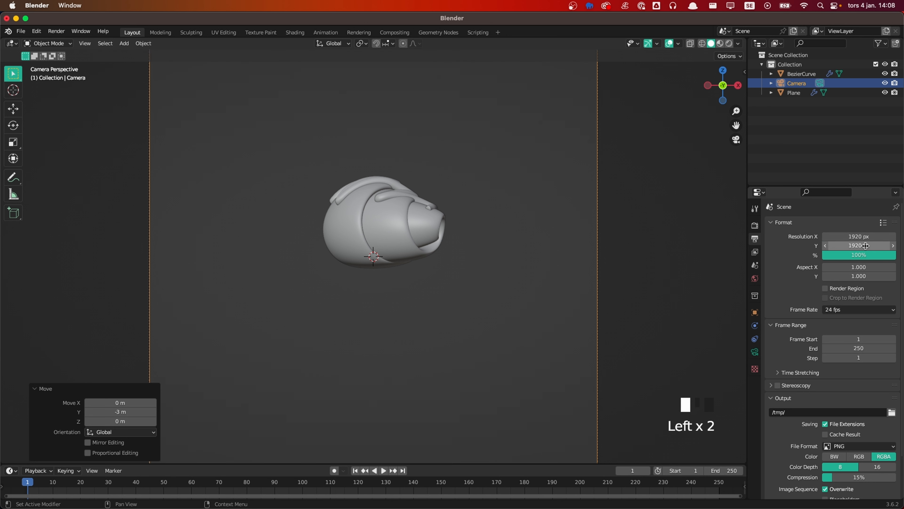
{"action": "scroll", "coordinate": [565, 253], "scroll_direction": "down", "scroll_amount": 1}
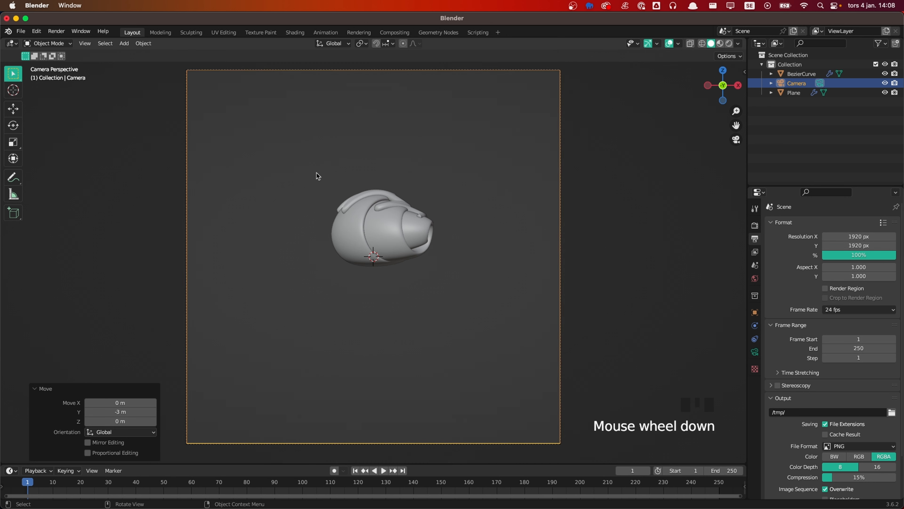
Step: Set the origin to geometry for the croissant and for the icing
{"action": "left_click_drag", "start_coordinate": [317, 173], "coordinate": [457, 294]}
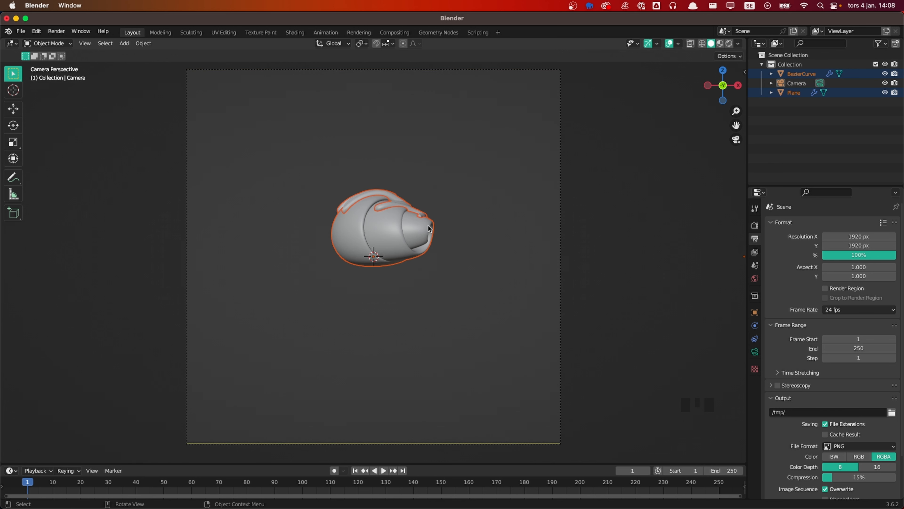
{"action": "left_click", "coordinate": [454, 267]}
{"action": "left_click", "coordinate": [395, 253]}
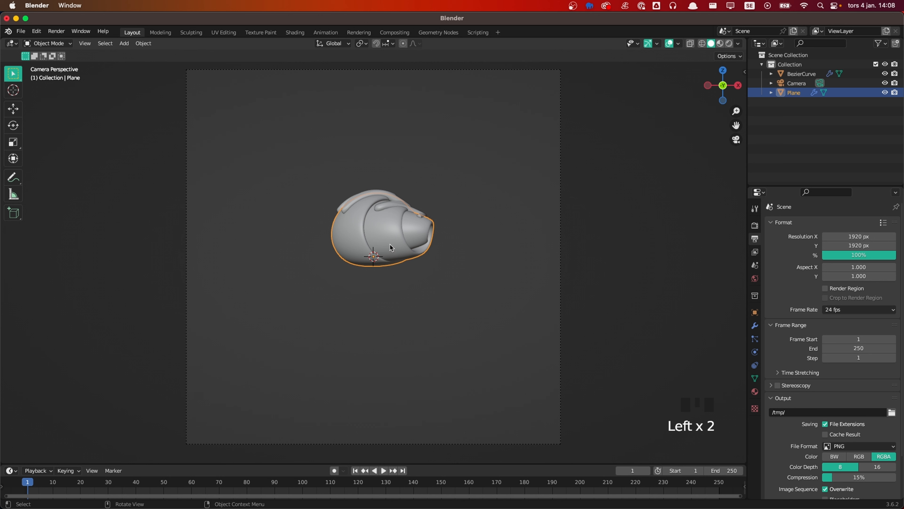
{"action": "right_click", "coordinate": [391, 248]}
{"action": "mouse_move", "coordinate": [395, 276]}
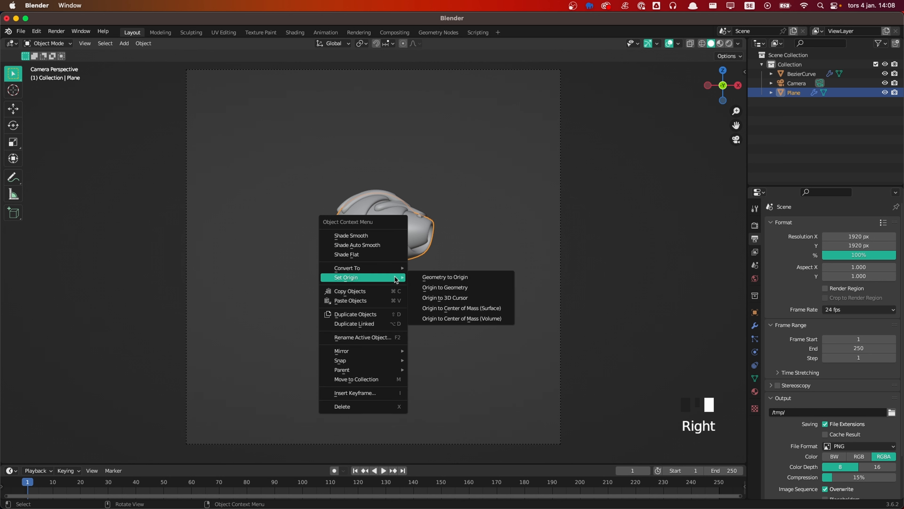
{"action": "left_click", "coordinate": [441, 290]}
{"action": "left_click", "coordinate": [390, 203]}
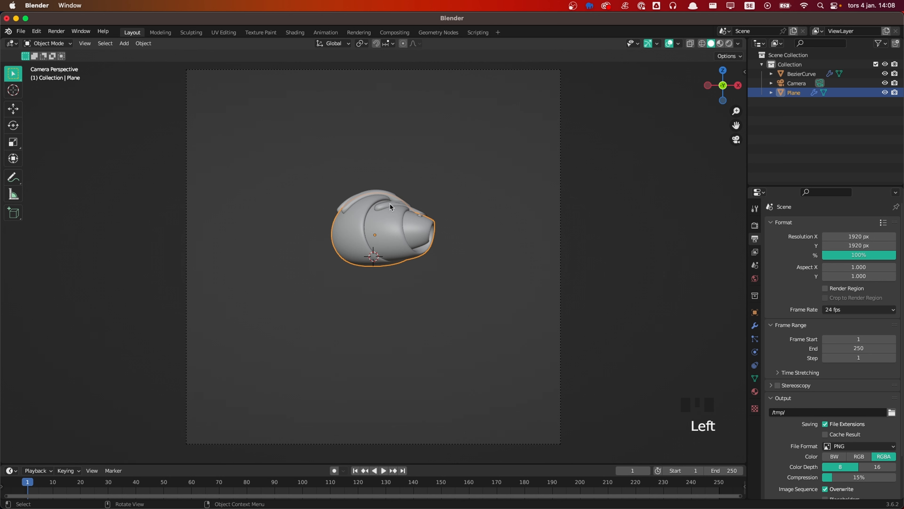
{"action": "left_click", "coordinate": [386, 202]}
{"action": "right_click", "coordinate": [386, 205]}
{"action": "mouse_move", "coordinate": [386, 206]}
{"action": "left_click", "coordinate": [442, 215]}
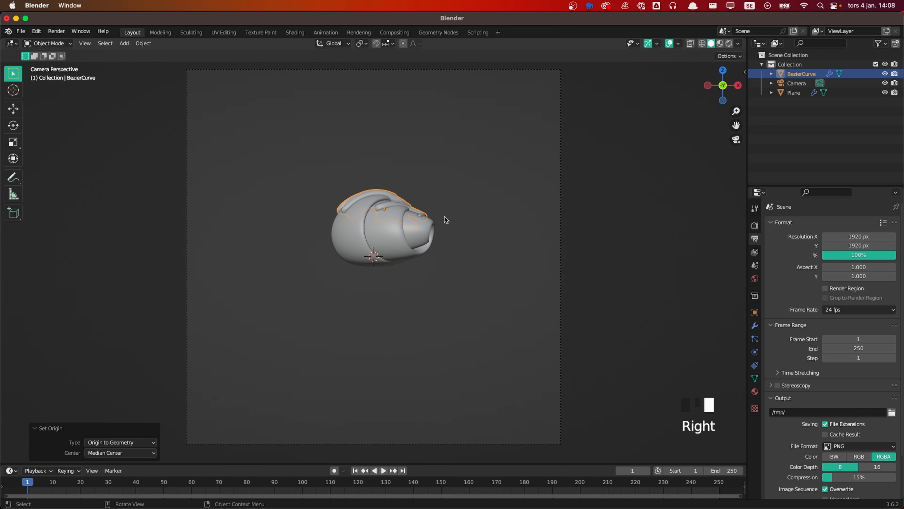
Step: Select the croissant and icing together and trackball-rotate them about 63.6° and -48.7° so the croissant stands diagonally in the camera frame
{"action": "left_click_drag", "start_coordinate": [308, 172], "coordinate": [412, 261]}
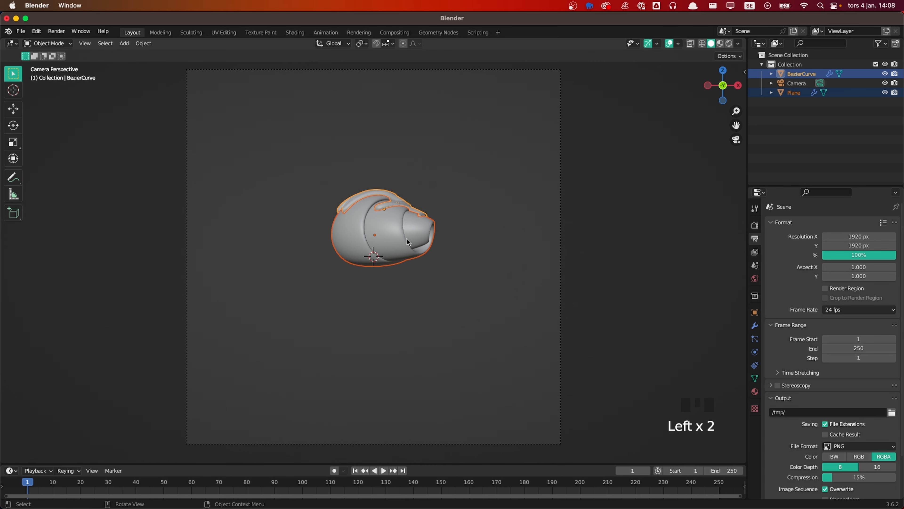
{"action": "key", "text": "r"}
{"action": "key", "text": "r"}
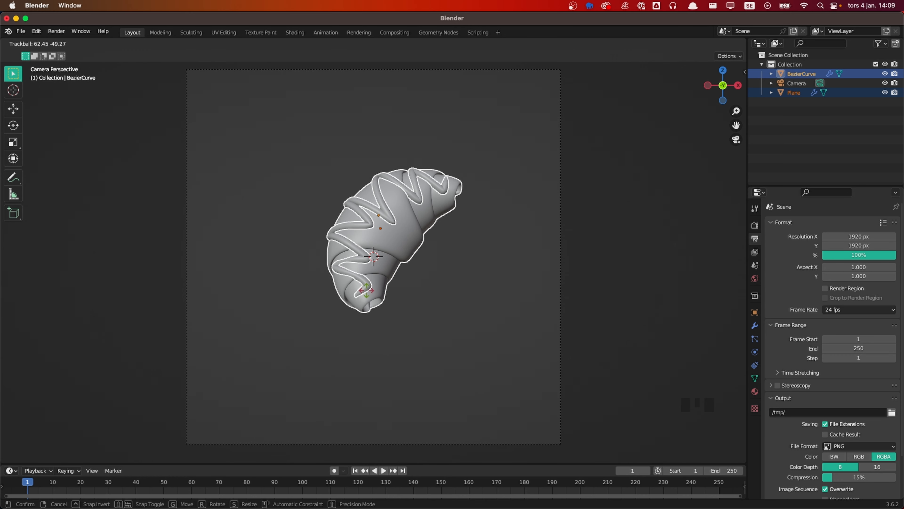
{"action": "left_click", "coordinate": [474, 246]}
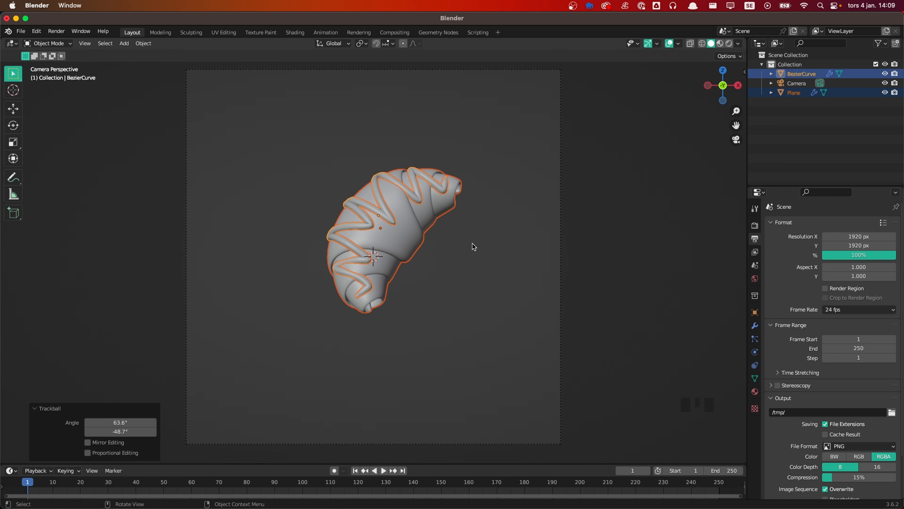
Step: Move the croissant and icing about -0.21 m in X and -0.13 m in Z, and scale them up by about 1.776
{"action": "key", "text": "g"}
{"action": "left_click", "coordinate": [426, 264]}
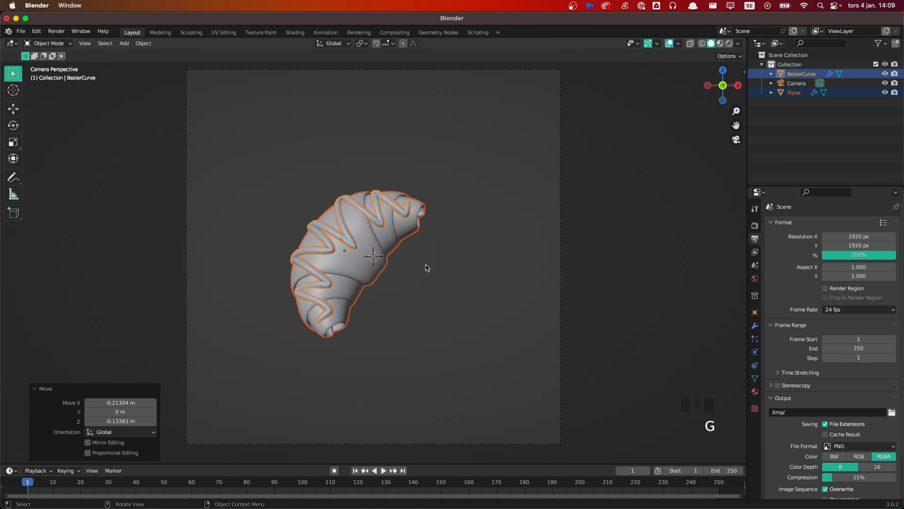
{"action": "key", "text": "s"}
{"action": "left_click", "coordinate": [488, 278]}
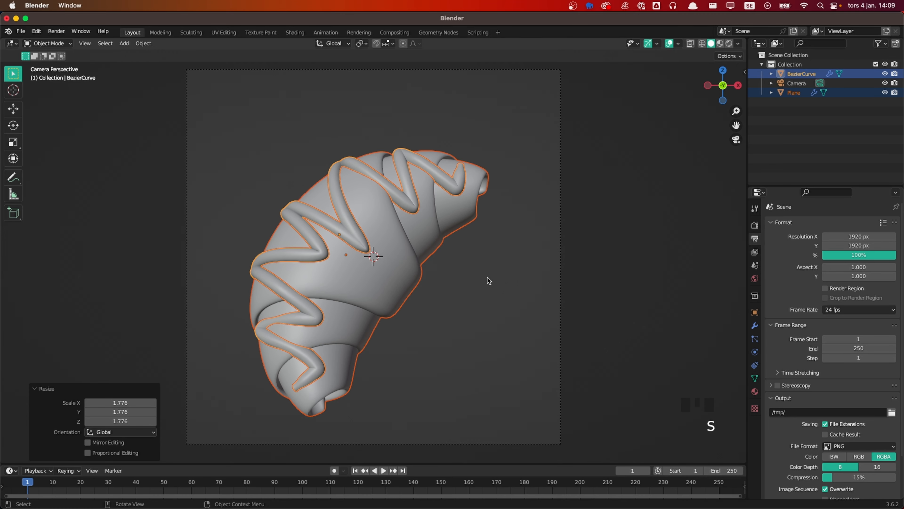
Step: Fine-tune the framing by nudging the croissant and icing towards the frame's centre and scaling them by about 1.033, and deselect them
{"action": "key", "text": "g"}
{"action": "left_click", "coordinate": [496, 260]}
{"action": "key", "text": "s"}
{"action": "left_click", "coordinate": [501, 262]}
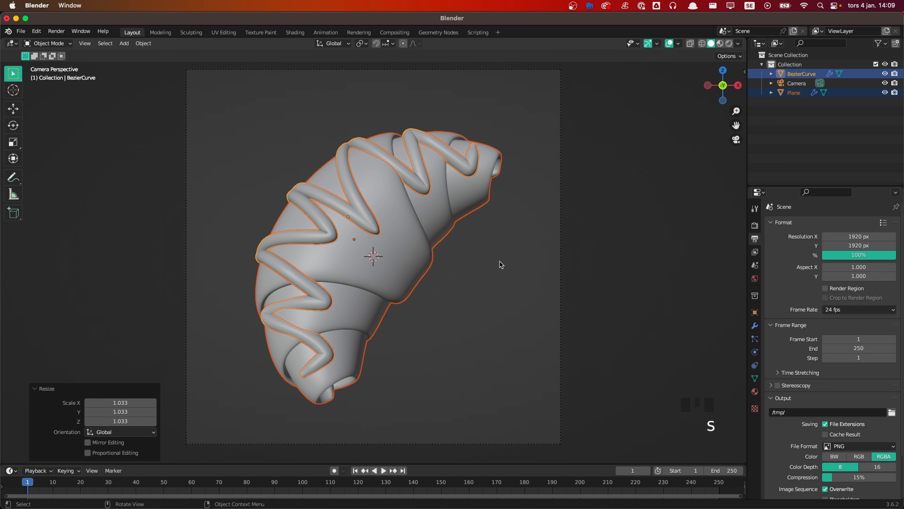
{"action": "key", "text": "g"}
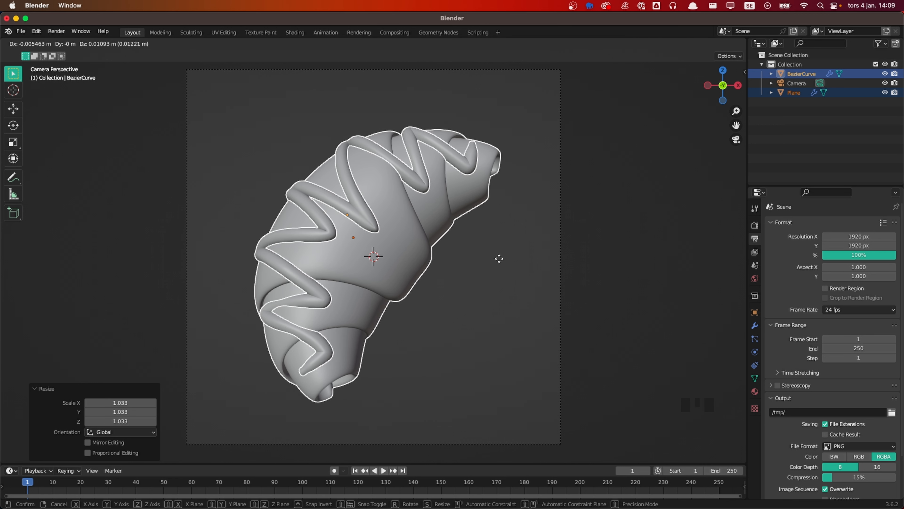
{"action": "left_click", "coordinate": [468, 273]}
{"action": "left_click", "coordinate": [433, 307]}
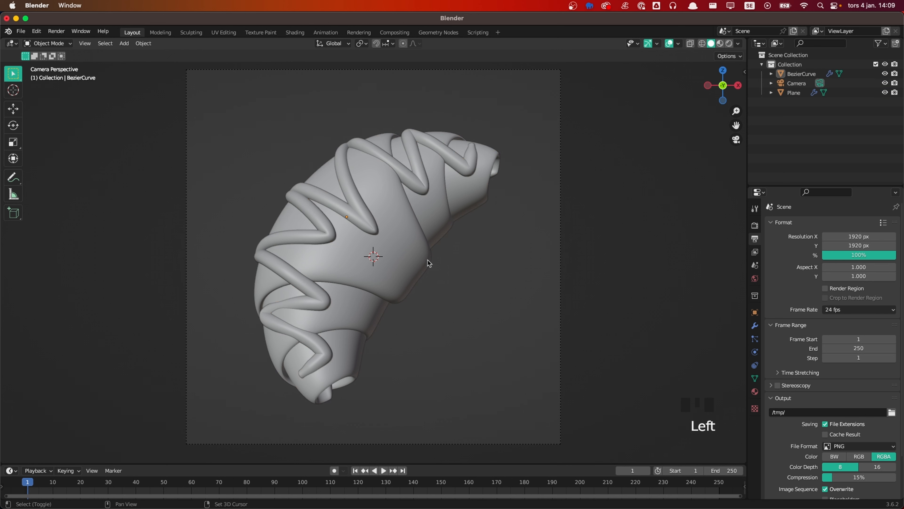
Step: Add a 2 m mesh plane at the world origin
{"action": "key", "text": "shift+a"}
{"action": "mouse_move", "coordinate": [398, 107]}
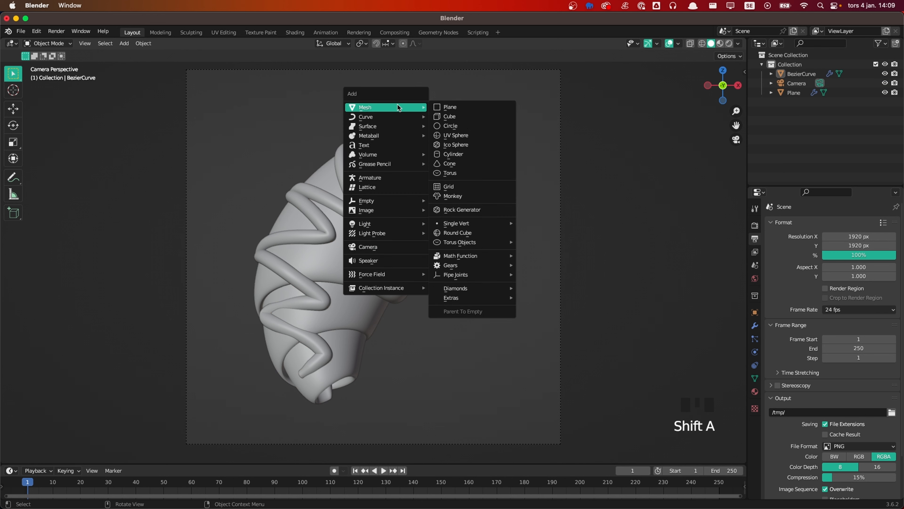
{"action": "left_click", "coordinate": [475, 109]}
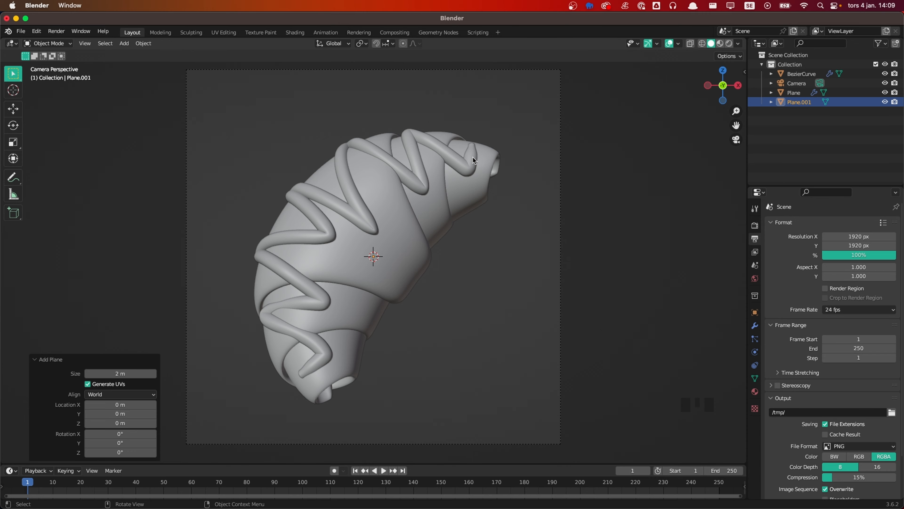
Step: Rotate the new plane 90° about X and move it about 3.44 m along Y, behind the croissant
{"action": "type", "text": "rx90"}
{"action": "key", "text": "Return"}
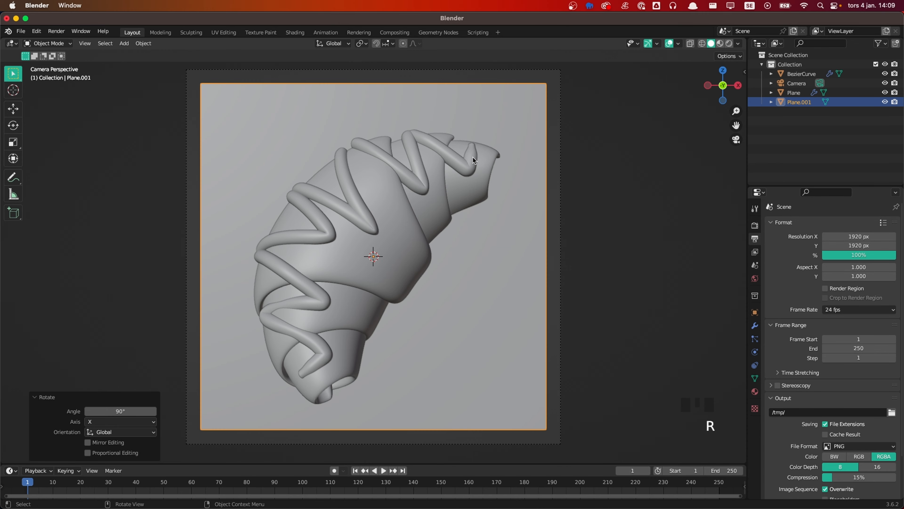
{"action": "scroll", "coordinate": [473, 156], "scroll_direction": "down", "scroll_amount": 4}
{"action": "scroll", "coordinate": [435, 238], "scroll_direction": "down", "scroll_amount": 6}
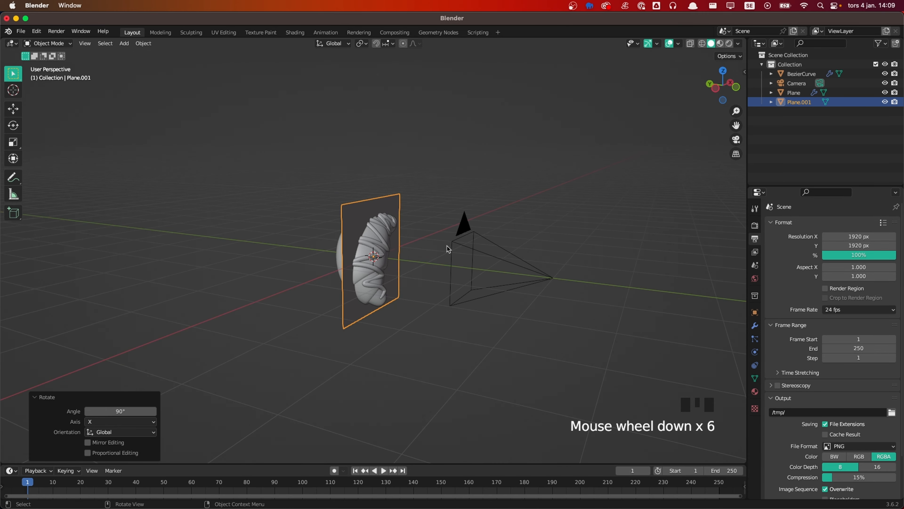
{"action": "key", "text": "g"}
{"action": "left_click", "coordinate": [303, 228]}
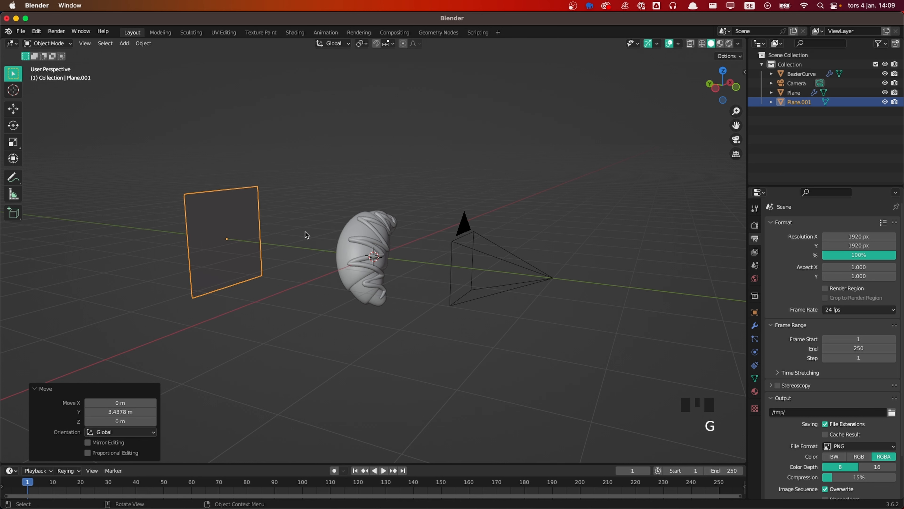
Step: Scale the backdrop plane's mesh by about 2.826 in Edit Mode so it extends past the camera frame, and return to Object Mode
{"action": "key", "text": "Tab"}
{"action": "key", "text": "s"}
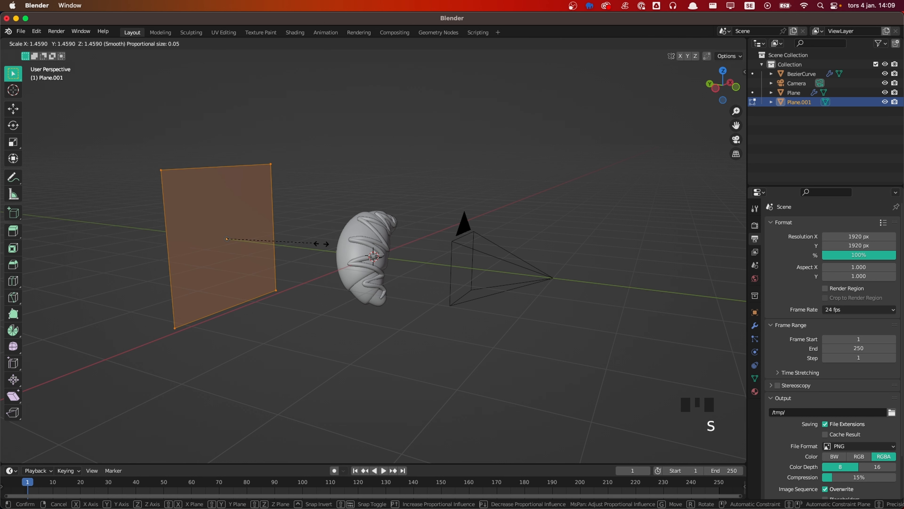
{"action": "left_click", "coordinate": [402, 259]}
{"action": "key", "text": "grave"}
{"action": "left_click", "coordinate": [332, 296]}
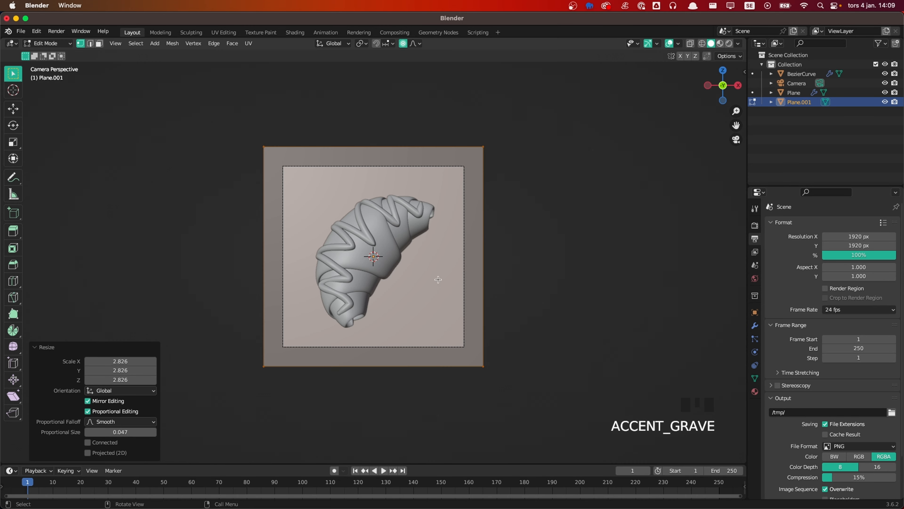
{"action": "key", "text": "Tab"}
{"action": "scroll", "coordinate": [563, 295], "scroll_direction": "up", "scroll_amount": 2}
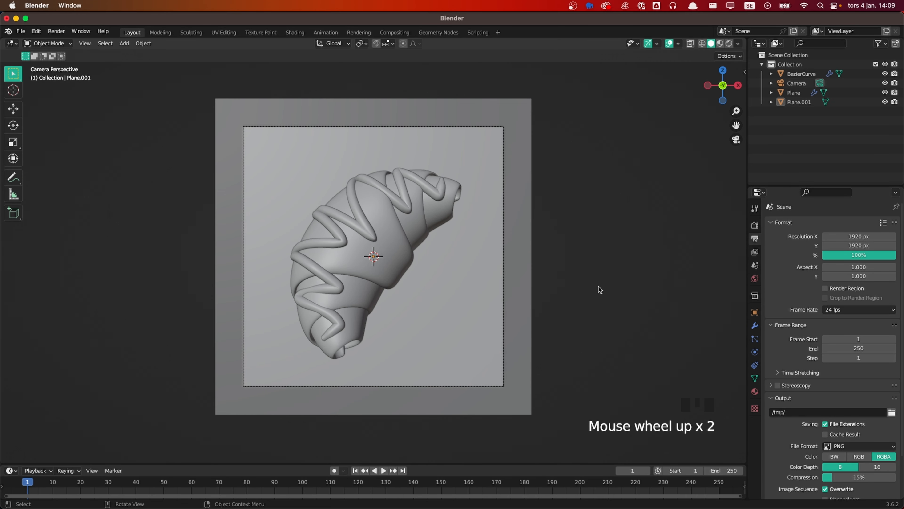
{"action": "scroll", "coordinate": [531, 252], "scroll_direction": "up", "scroll_amount": 1}
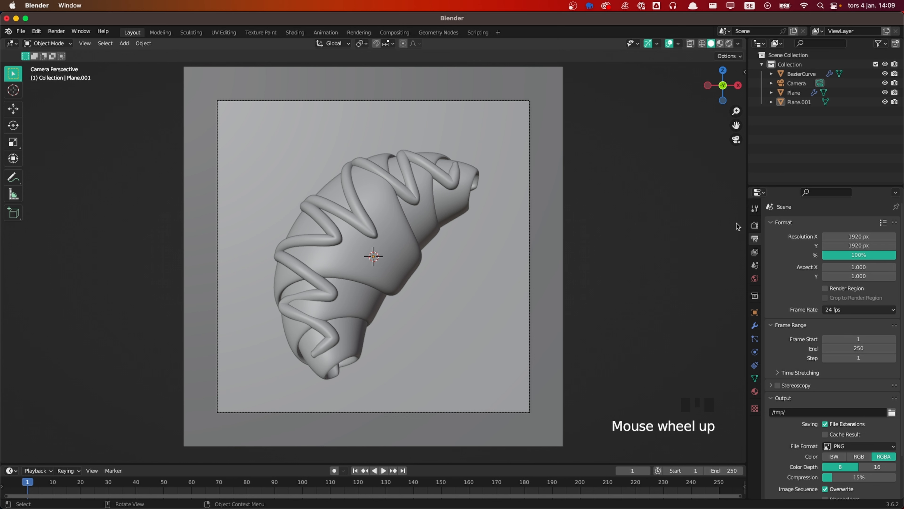
Step: Switch the viewport to rendered shading and add an area light at the origin, rotated -90° about X
{"action": "key", "text": "z"}
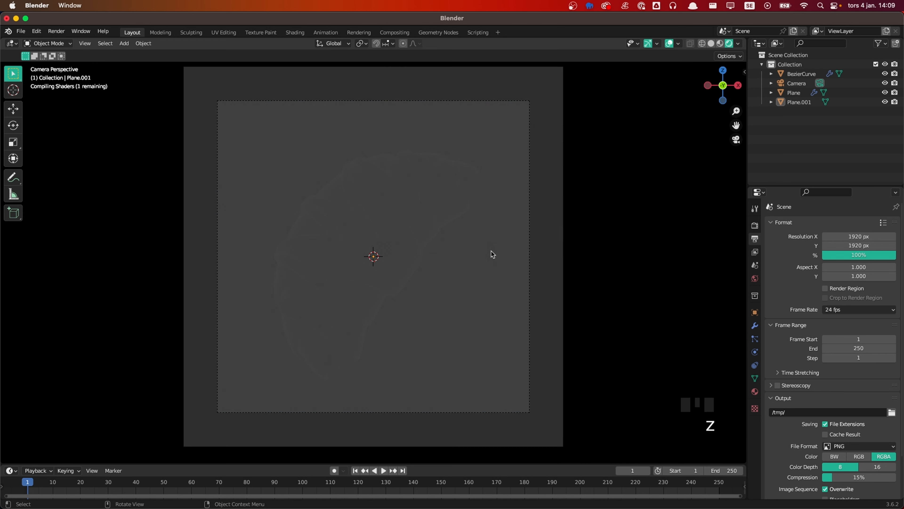
{"action": "key", "text": "shift+a"}
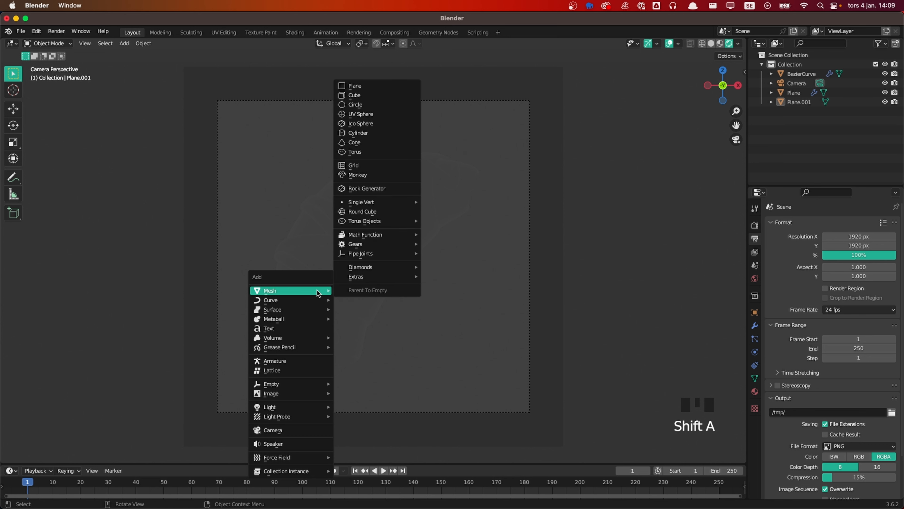
{"action": "mouse_move", "coordinate": [292, 409]}
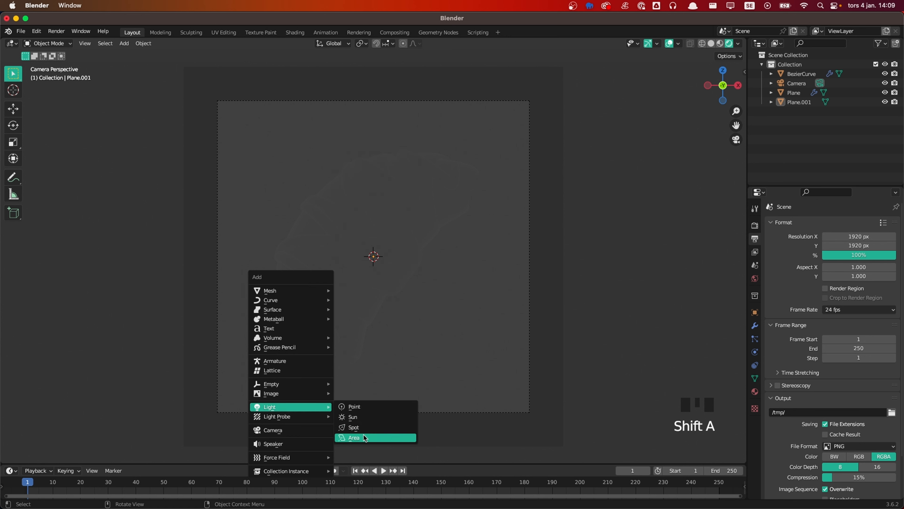
{"action": "left_click", "coordinate": [354, 438]}
{"action": "type", "text": "r"}
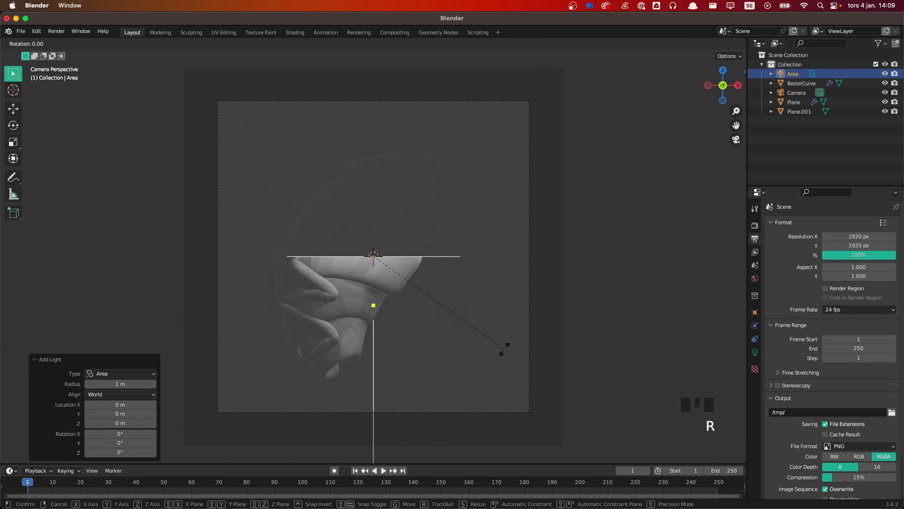
{"action": "type", "text": "x-90"}
{"action": "key", "text": "Return"}
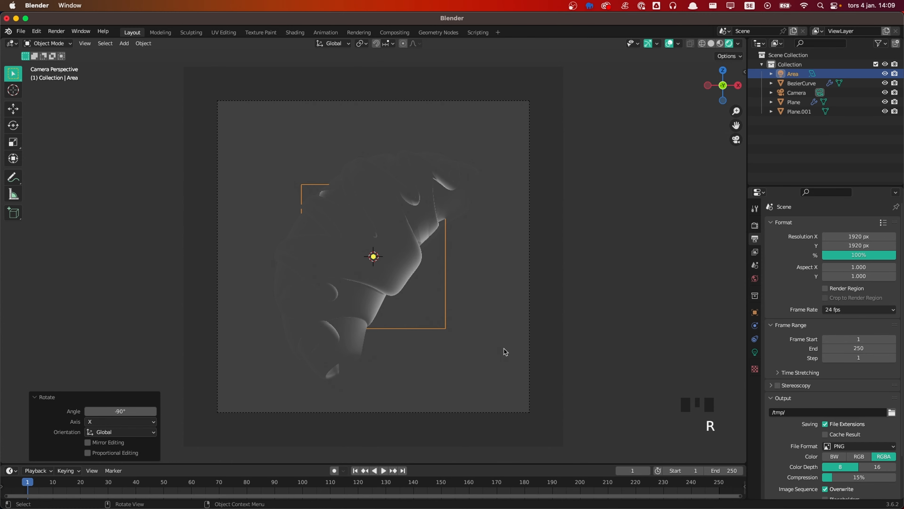
Step: Move the area light about 1.635 m along Y, between the croissant and the backdrop, and return to the camera view
{"action": "middle_click_drag", "start_coordinate": [438, 285], "coordinate": [470, 308]}
{"action": "scroll", "coordinate": [474, 307], "scroll_direction": "up", "scroll_amount": 3}
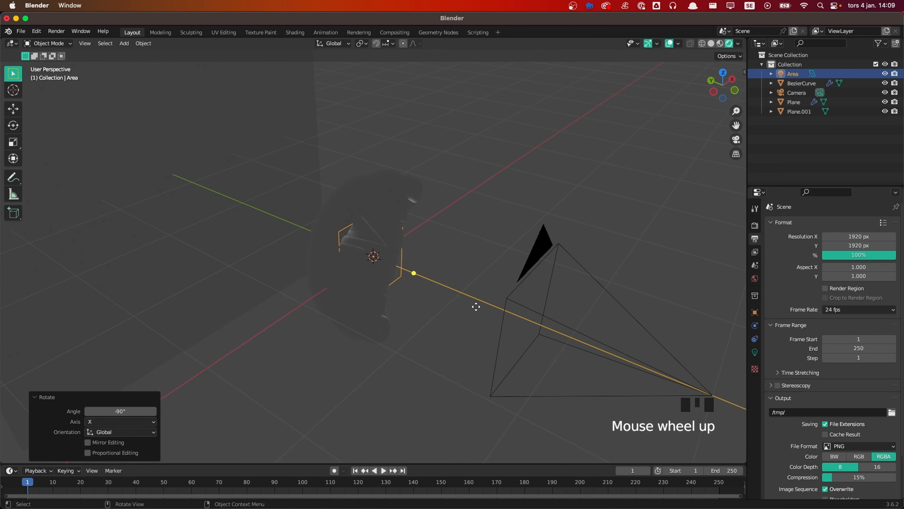
{"action": "key", "text": "g"}
{"action": "key", "text": "y"}
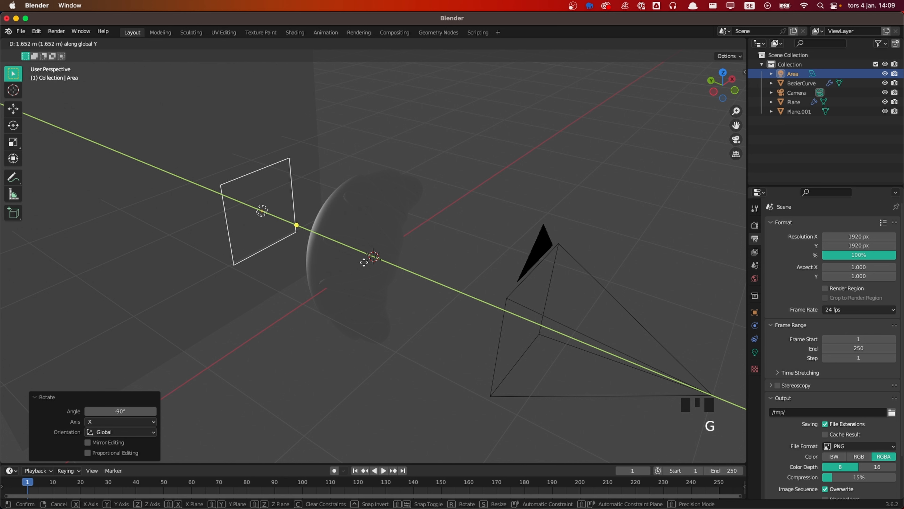
{"action": "left_click", "coordinate": [366, 262]}
{"action": "key", "text": "grave"}
{"action": "left_click", "coordinate": [332, 299]}
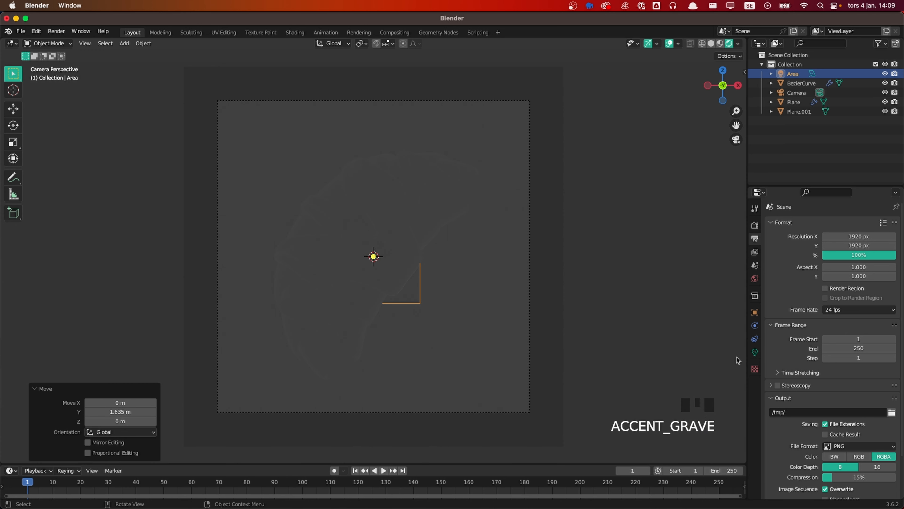
Step: Set the back area light's size to about 3.37 m and its colour to hex FFCDA1
{"action": "left_click", "coordinate": [755, 352]}
{"action": "left_click_drag", "start_coordinate": [841, 347], "coordinate": [881, 348]}
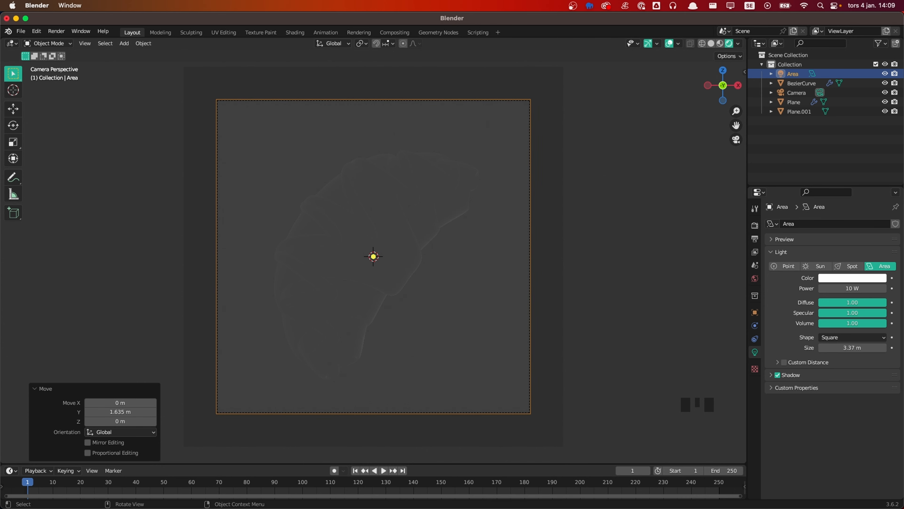
{"action": "left_click", "coordinate": [847, 277]}
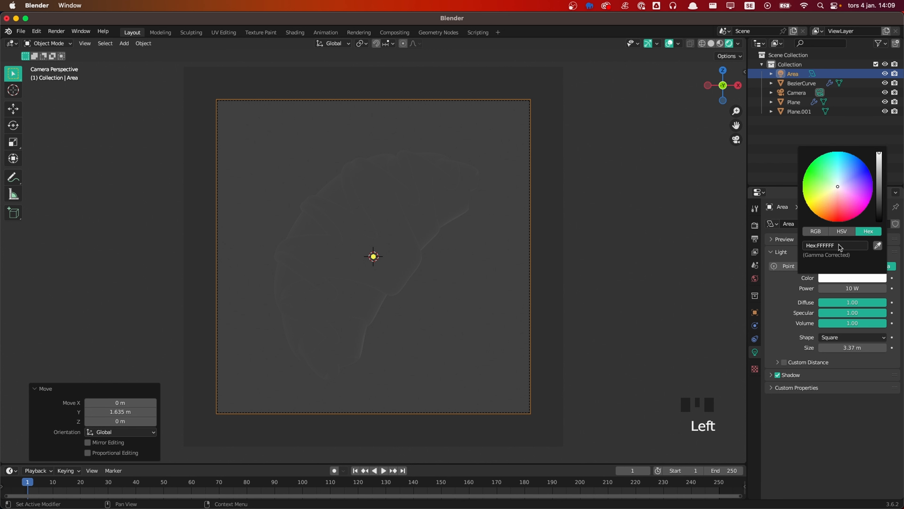
{"action": "left_click", "coordinate": [839, 245]}
{"action": "type", "text": "FFCDA1"}
{"action": "key", "text": "Return"}
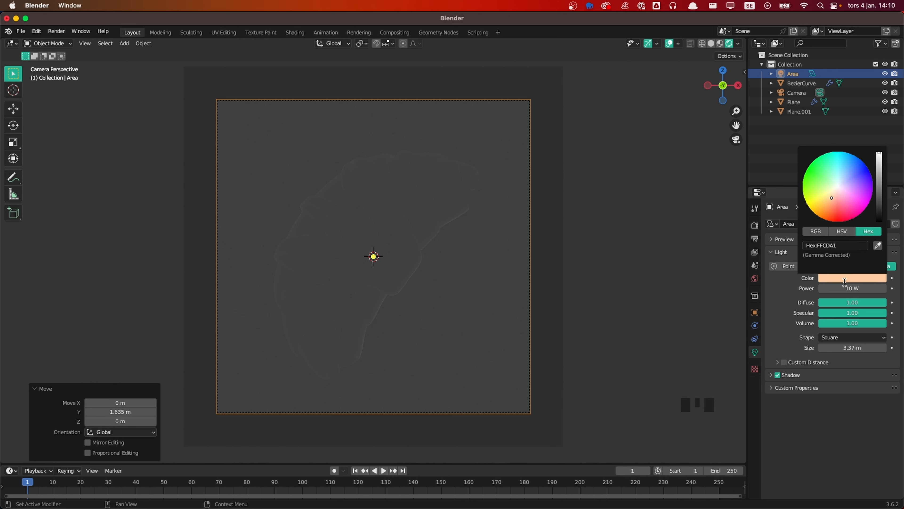
Step: Raise the back area light's power to 200 W and deselect it
{"action": "left_click", "coordinate": [851, 289]}
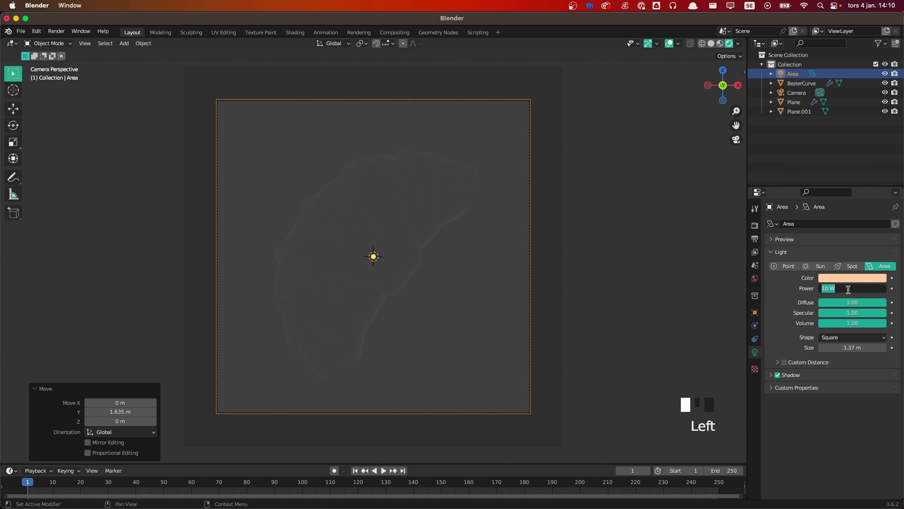
{"action": "type", "text": "100"}
{"action": "key", "text": "Return"}
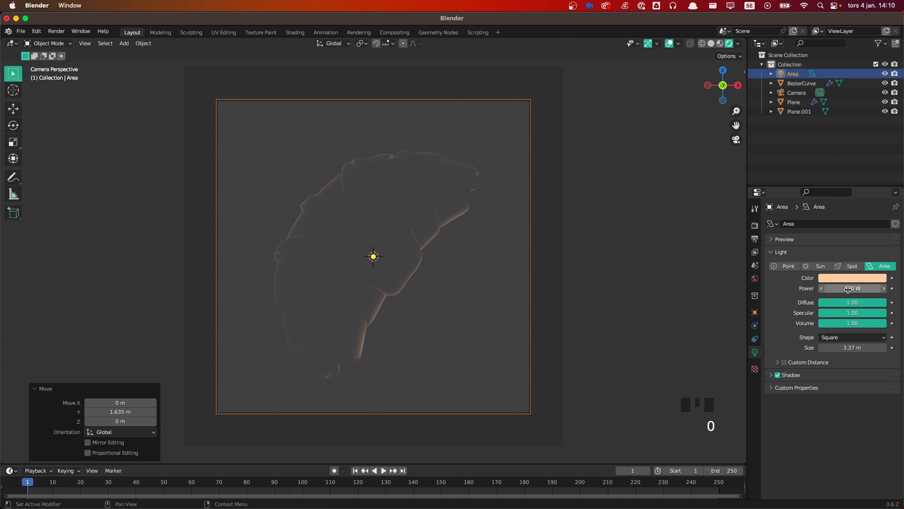
{"action": "left_click", "coordinate": [849, 290]}
{"action": "type", "text": "200"}
{"action": "key", "text": "Return"}
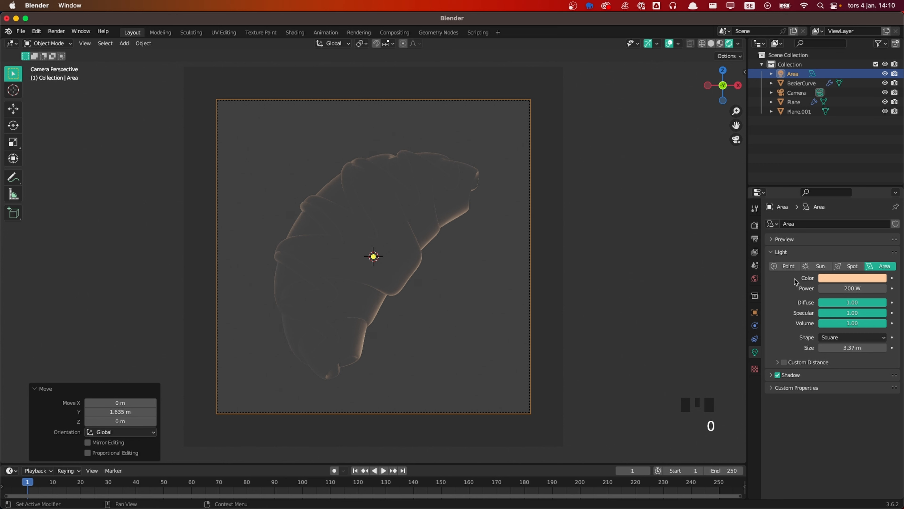
{"action": "left_click", "coordinate": [589, 271]}
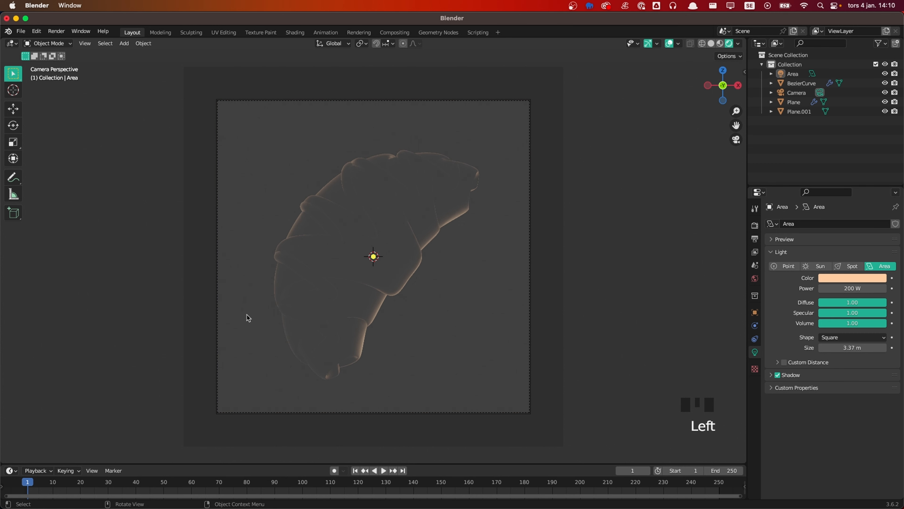
Step: Add a second area light at the origin and move it about 1.57 m up along Z above the croissant
{"action": "key", "text": "shift+a"}
{"action": "mouse_move", "coordinate": [380, 283]}
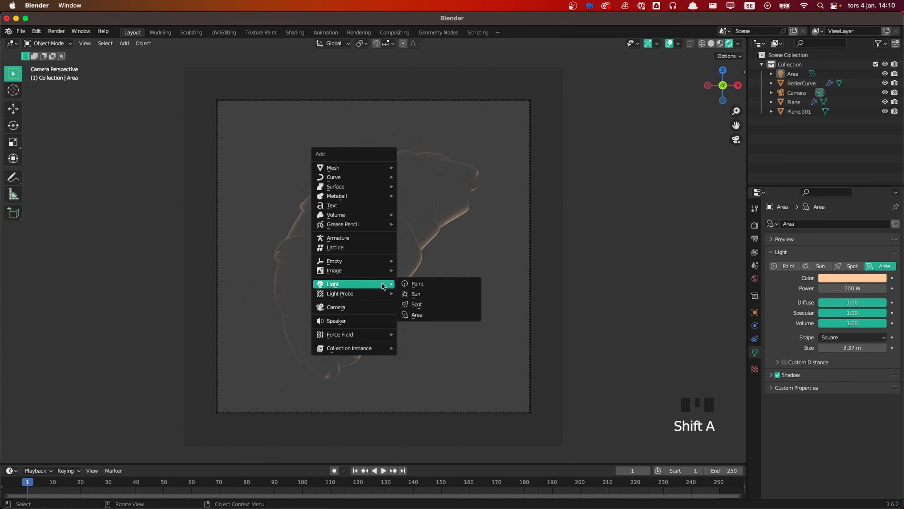
{"action": "left_click", "coordinate": [431, 313]}
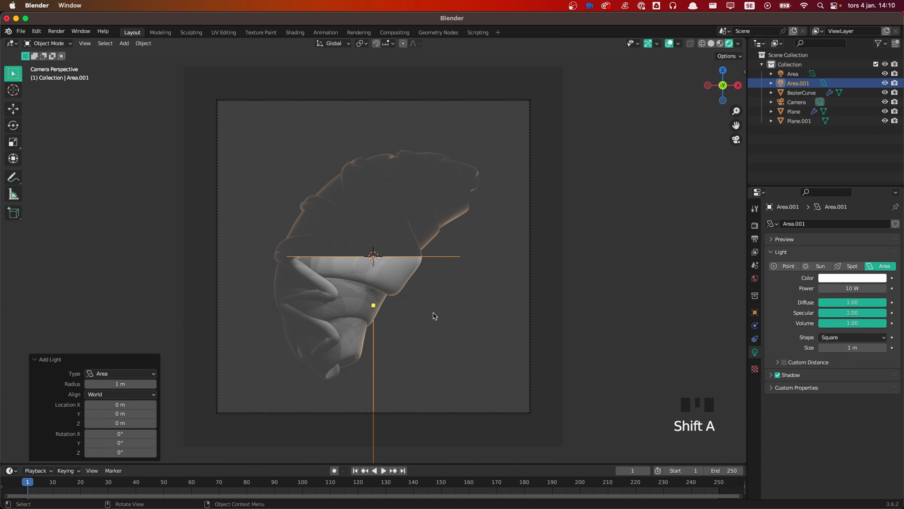
{"action": "key", "text": "g"}
{"action": "key", "text": "z"}
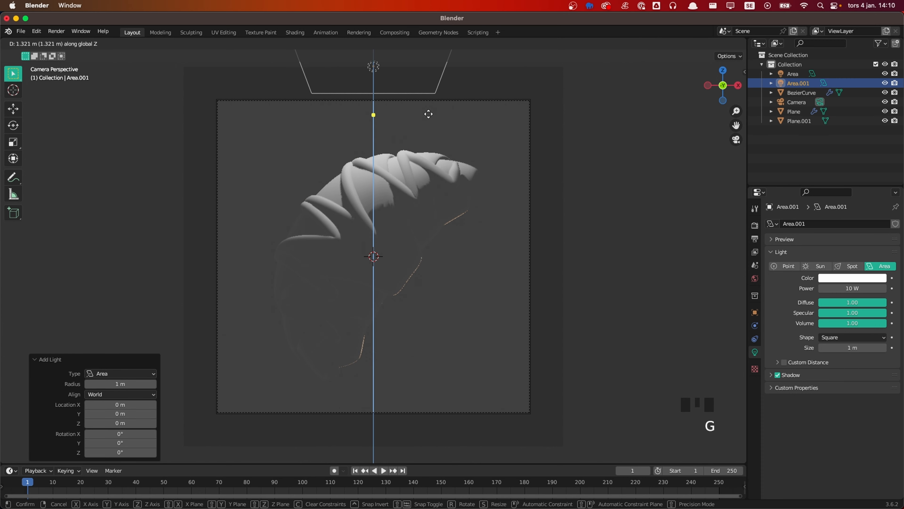
{"action": "left_click", "coordinate": [429, 90]}
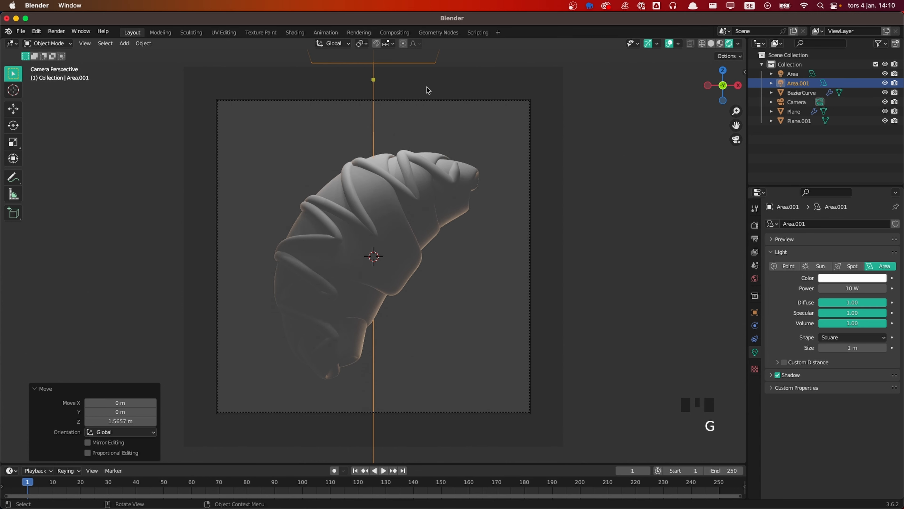
Step: Set the pivot point to the 3D cursor and rotate the second area light 45° about X and -45° about Z
{"action": "key", "text": "period"}
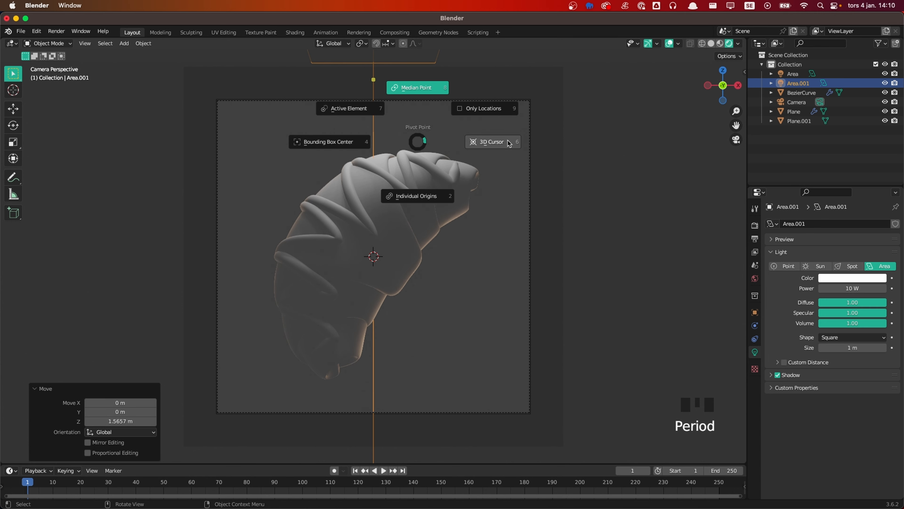
{"action": "left_click", "coordinate": [499, 147]}
{"action": "scroll", "coordinate": [405, 198], "scroll_direction": "down", "scroll_amount": 2}
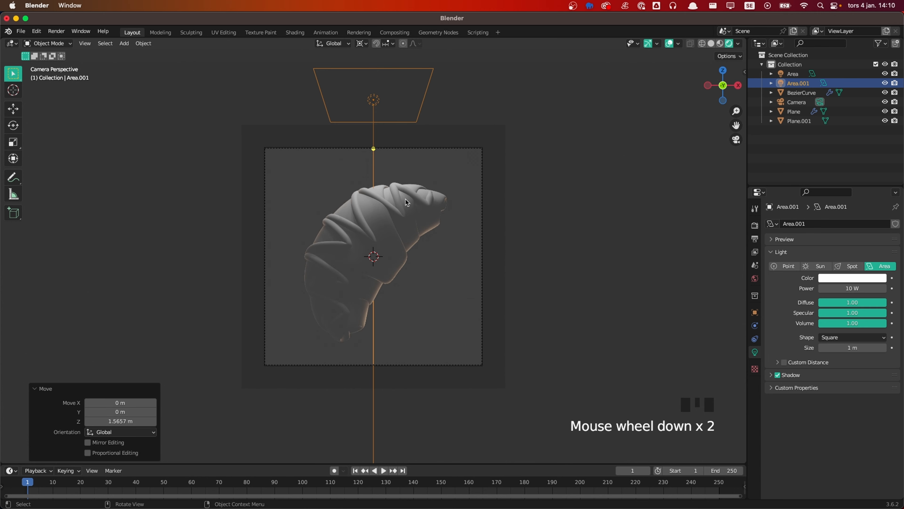
{"action": "type", "text": "rx45"}
{"action": "key", "text": "Return"}
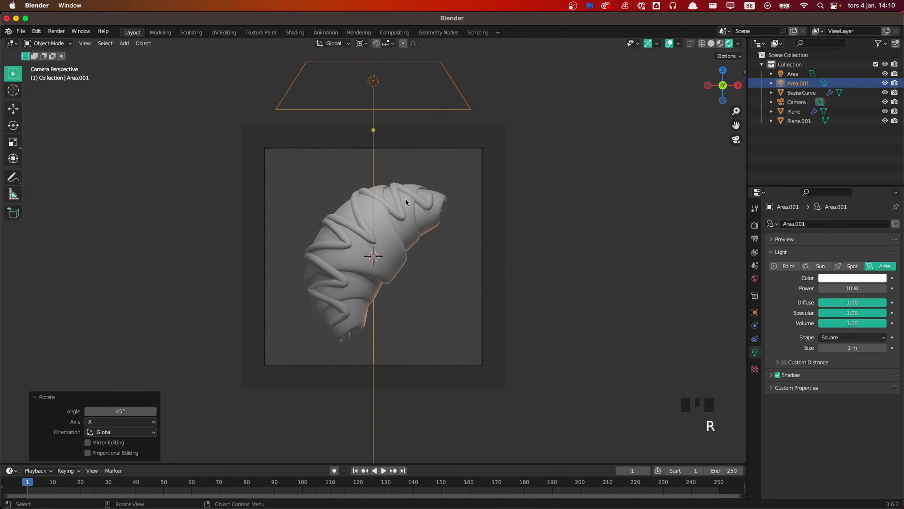
{"action": "type", "text": "rz-45"}
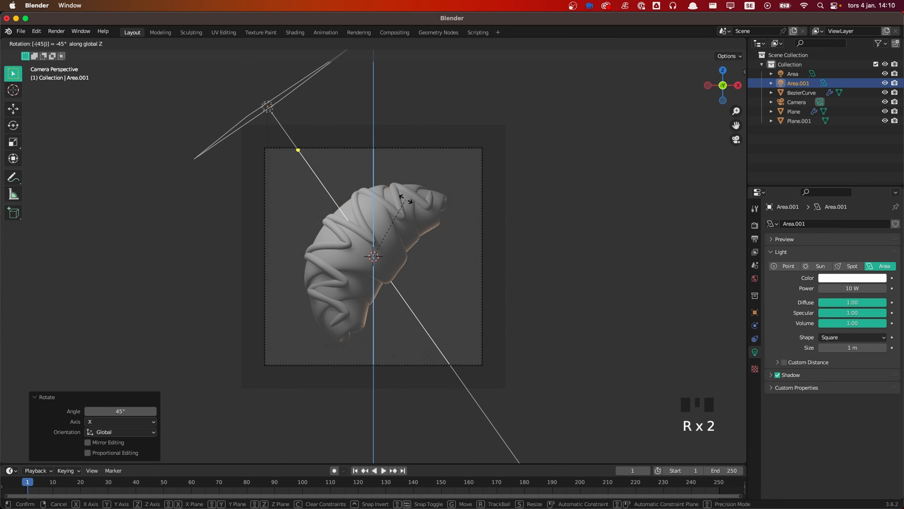
{"action": "key", "text": "Return"}
Step: Check the second area light's placement around the croissant, and change its shape to Disk with a size of 2 m
{"action": "middle_click_drag", "start_coordinate": [397, 190], "coordinate": [443, 202]}
{"action": "scroll", "coordinate": [300, 188], "scroll_direction": "down", "scroll_amount": 5}
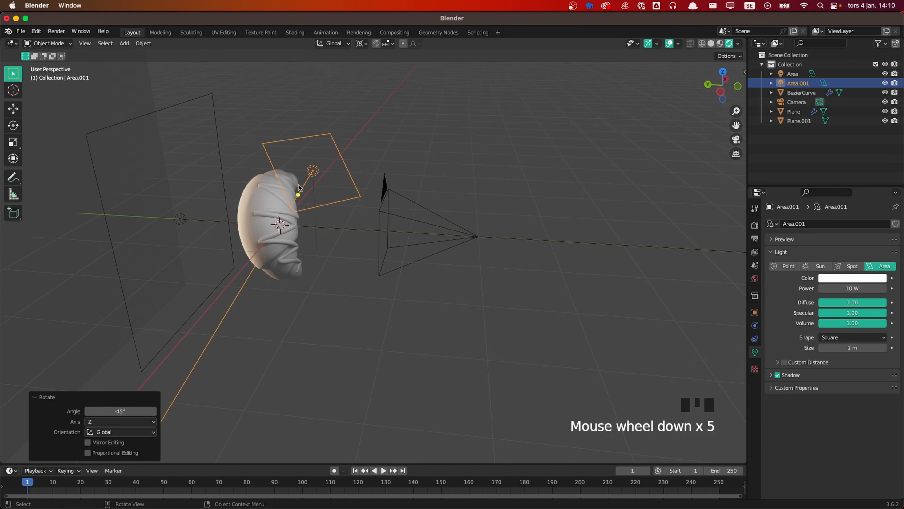
{"action": "middle_click_drag", "start_coordinate": [300, 188], "coordinate": [292, 212]}
{"action": "key", "text": "grave"}
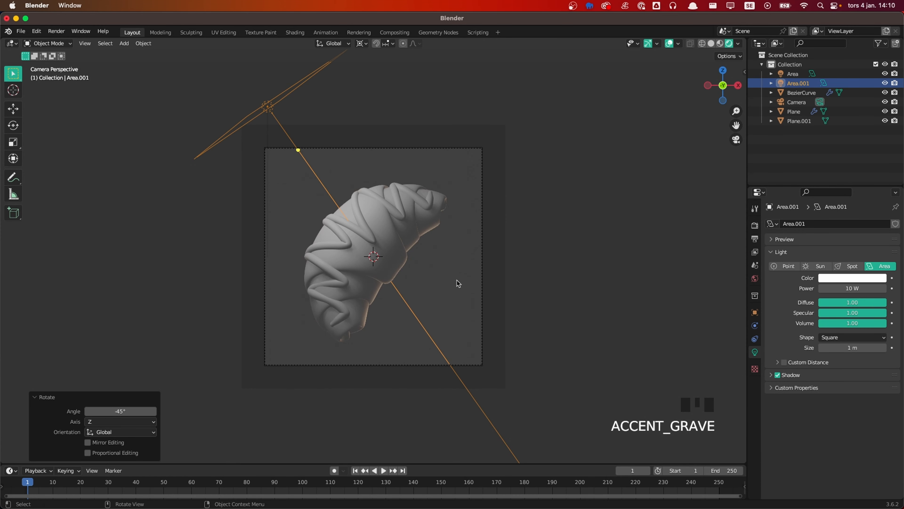
{"action": "scroll", "coordinate": [458, 281], "scroll_direction": "up", "scroll_amount": 3}
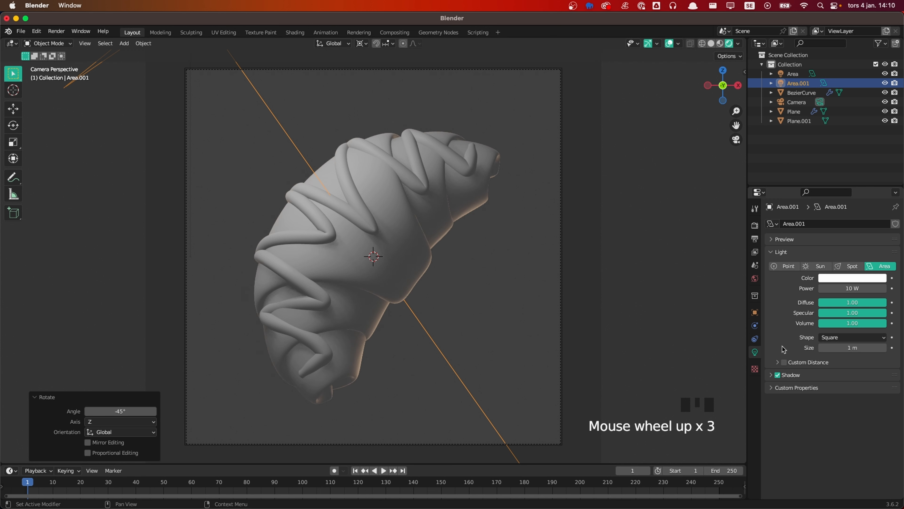
{"action": "left_click", "coordinate": [856, 337]}
{"action": "left_click", "coordinate": [855, 370]}
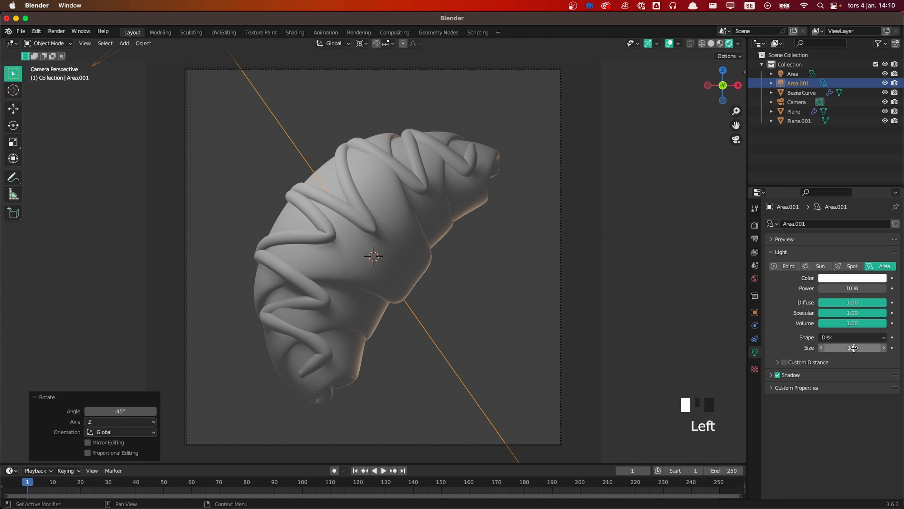
{"action": "left_click", "coordinate": [854, 348]}
{"action": "type", "text": "2"}
{"action": "key", "text": "Tab"}
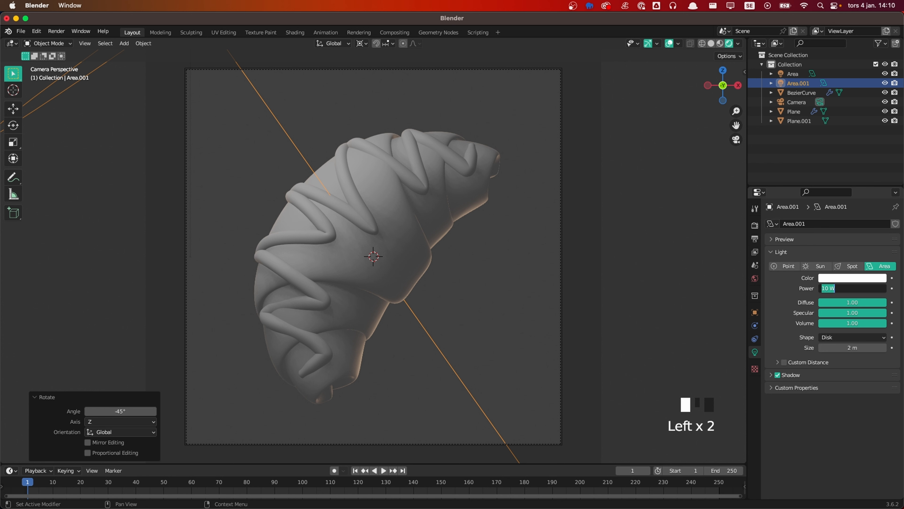
Step: Set the second area light's color to hex FFE5BB and its power to 80 W
{"action": "left_click", "coordinate": [846, 278]}
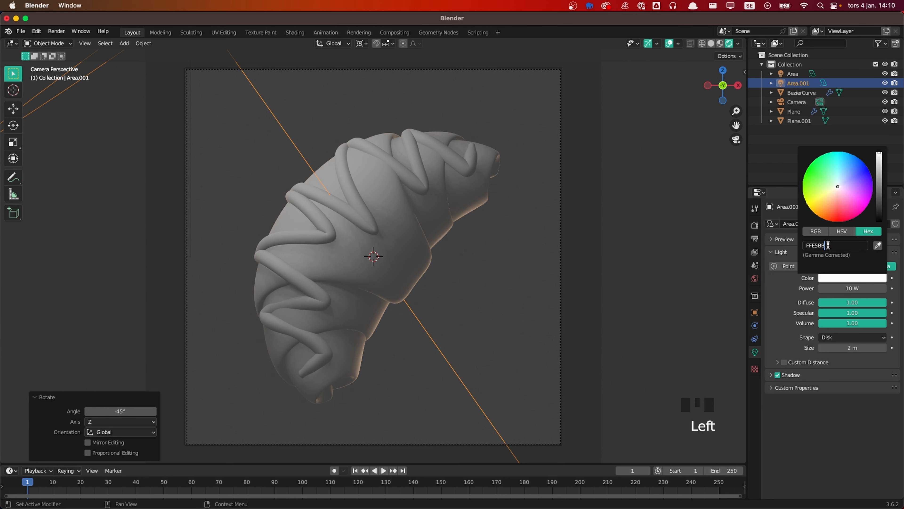
{"action": "key", "text": "Return"}
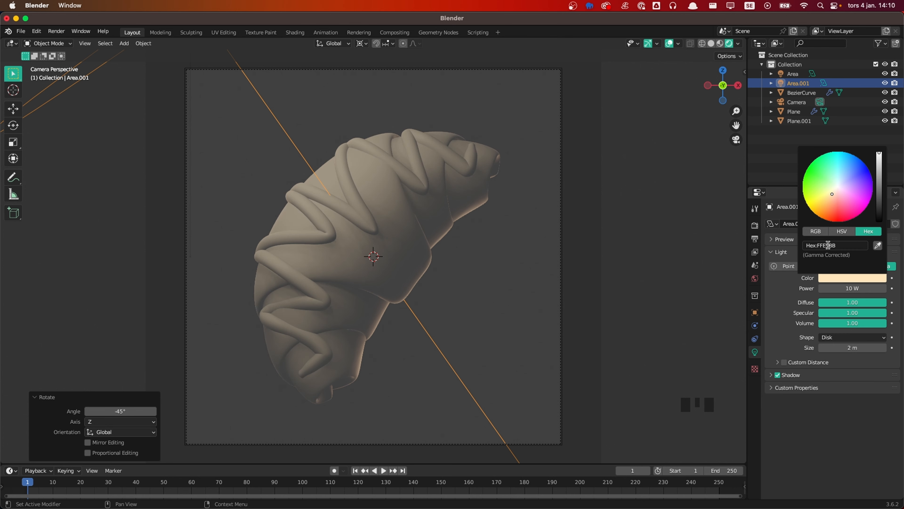
{"action": "left_click", "coordinate": [858, 289]}
{"action": "type", "text": "80"}
{"action": "key", "text": "Return"}
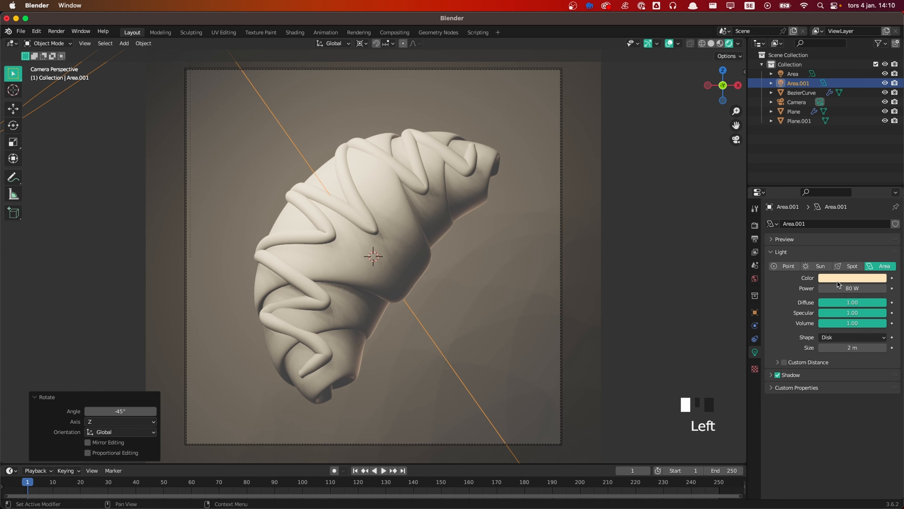
Step: Move the second area light about 0.24 m along its local Z axis, away from the croissant
{"action": "key", "text": "g"}
{"action": "key", "text": "z"}
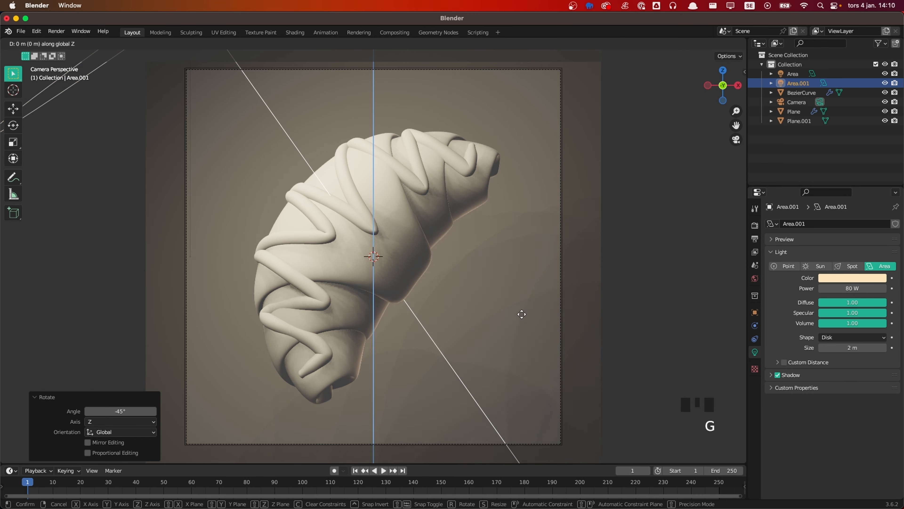
{"action": "key", "text": "z"}
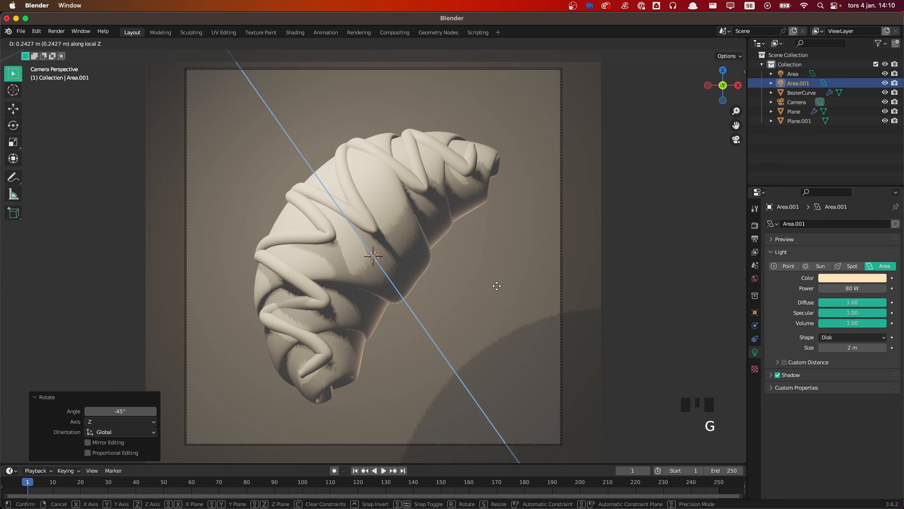
{"action": "left_click", "coordinate": [546, 301]}
Step: Select the backdrop plane and move it about 2.81 m along Y, away from the croissant
{"action": "scroll", "coordinate": [475, 287], "scroll_direction": "down", "scroll_amount": 5}
{"action": "middle_click_drag", "start_coordinate": [475, 288], "coordinate": [493, 304]}
{"action": "scroll", "coordinate": [401, 310], "scroll_direction": "down", "scroll_amount": 6}
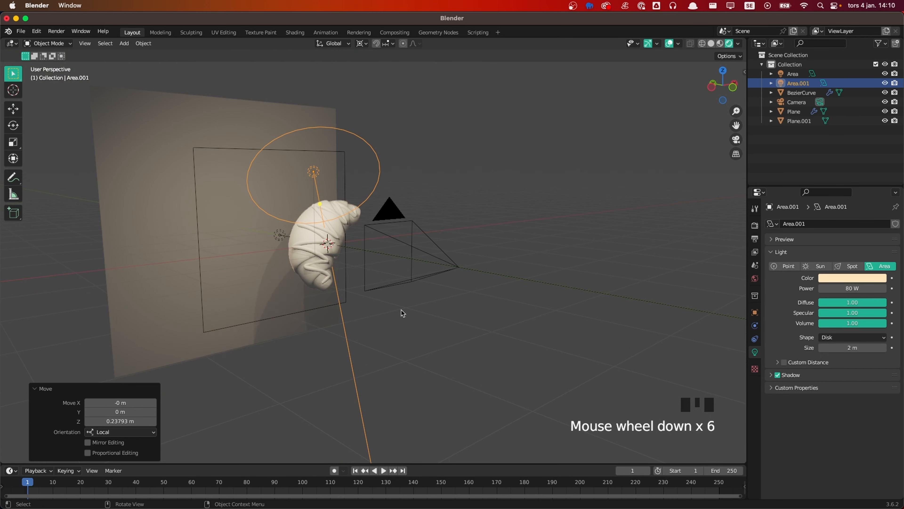
{"action": "middle_click_drag", "start_coordinate": [402, 310], "coordinate": [342, 325], "text": "shift"}
{"action": "scroll", "coordinate": [342, 326], "scroll_direction": "down", "scroll_amount": 2}
{"action": "left_click", "coordinate": [217, 264]}
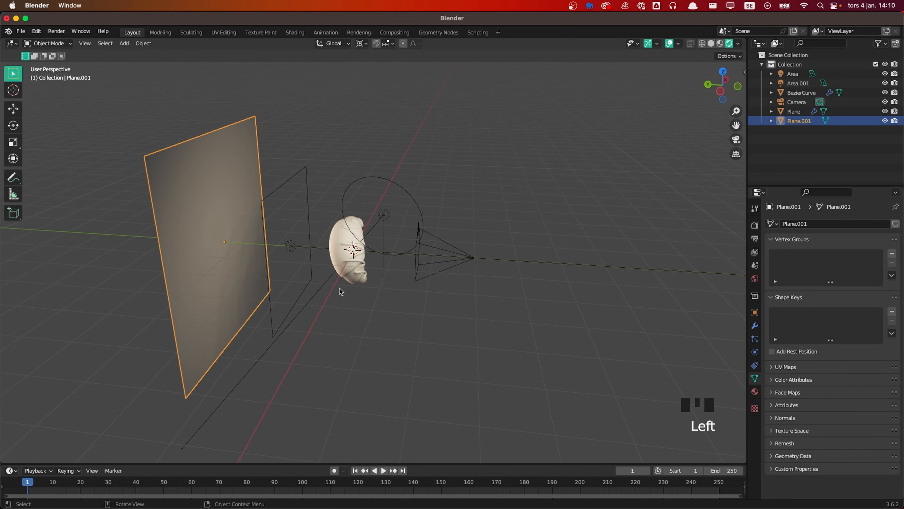
{"action": "key", "text": "g"}
{"action": "key", "text": "y"}
{"action": "left_click", "coordinate": [235, 280]}
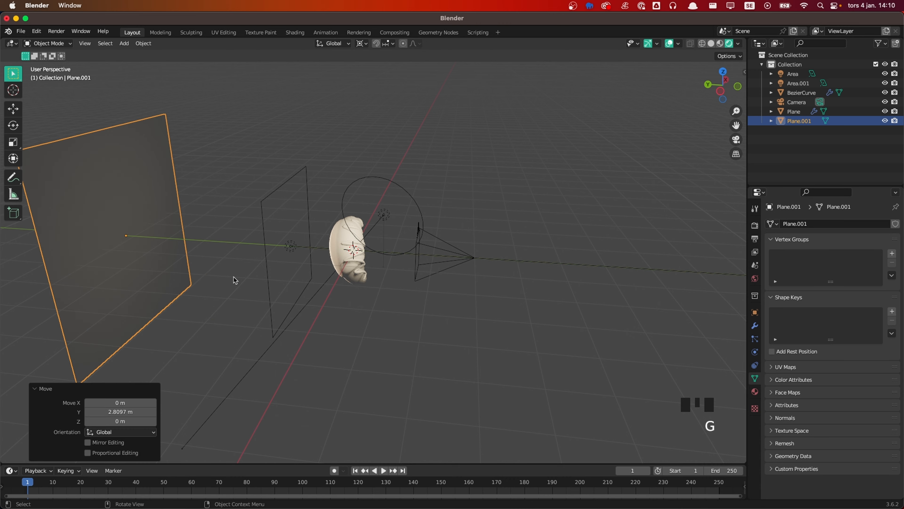
Step: Try to enlarge the backdrop plane's mesh about the 3D cursor
{"action": "key", "text": "grave"}
{"action": "key", "text": "Tab"}
{"action": "key", "text": "s"}
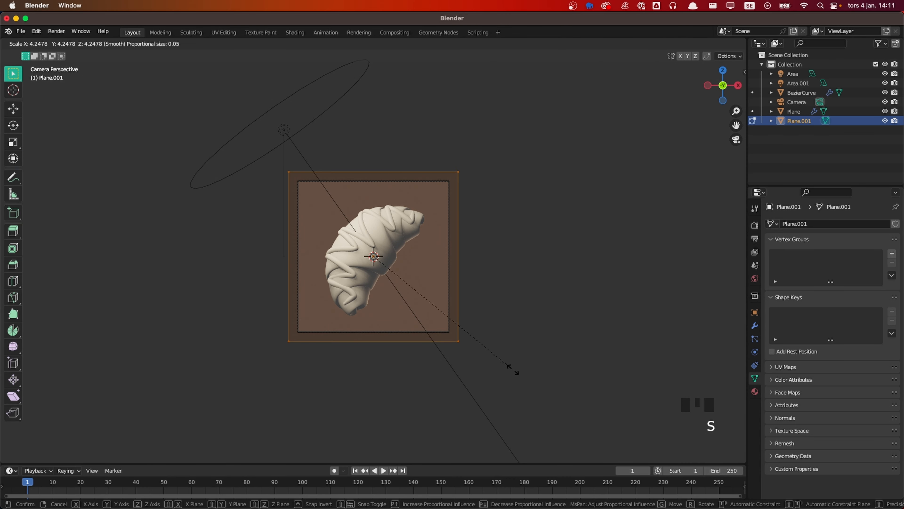
{"action": "left_click", "coordinate": [505, 367]}
{"action": "middle_click_drag", "start_coordinate": [503, 365], "coordinate": [448, 329]}
{"action": "key", "text": "Tab"}
{"action": "scroll", "coordinate": [519, 318], "scroll_direction": "down", "scroll_amount": 5}
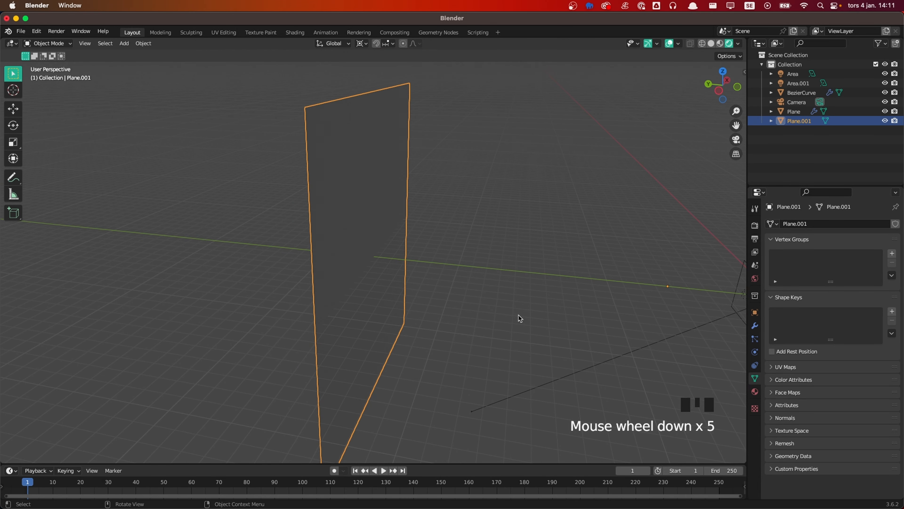
{"action": "key", "text": "super+z"}
{"action": "key", "text": "super+z"}
Step: Set the pivot point to Median Point and move the backdrop plane about 3 m farther back along Y
{"action": "key", "text": "grave"}
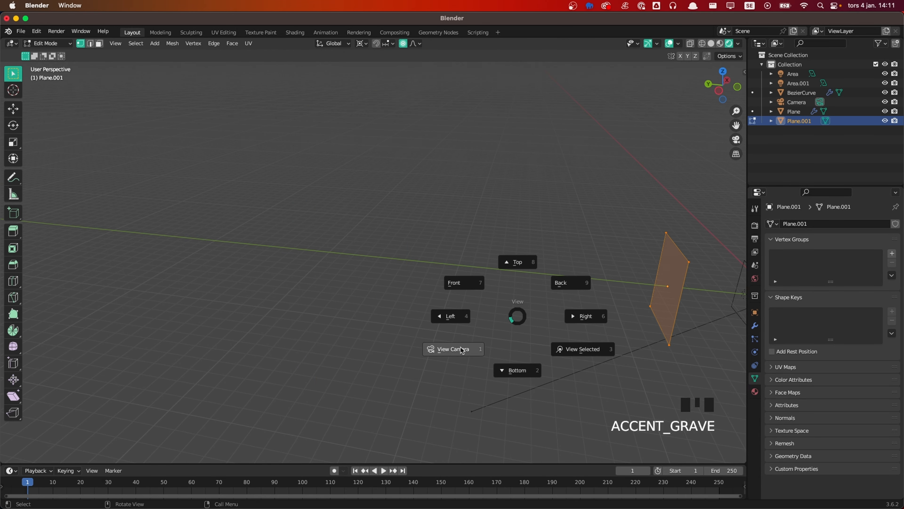
{"action": "left_click", "coordinate": [462, 349]}
{"action": "key", "text": "period"}
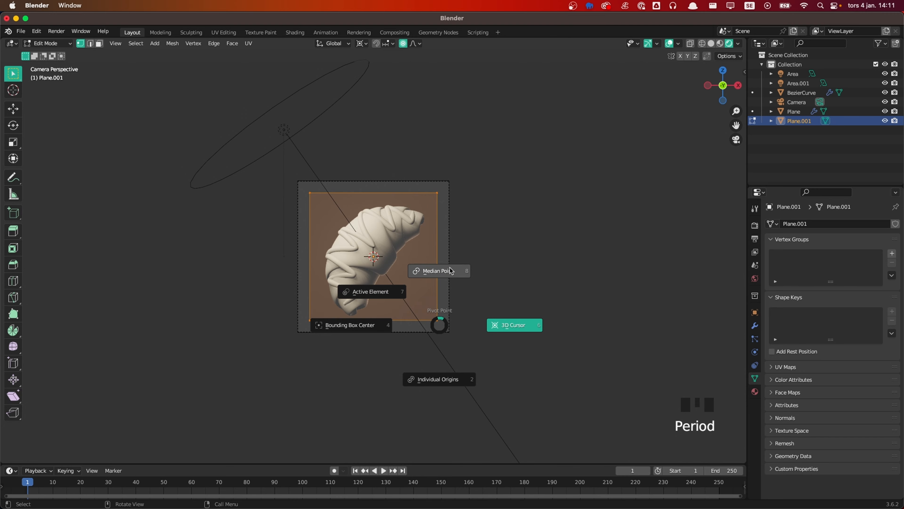
{"action": "middle_click_drag", "start_coordinate": [439, 324], "coordinate": [438, 272]}
{"action": "scroll", "coordinate": [437, 272], "scroll_direction": "down", "scroll_amount": 4}
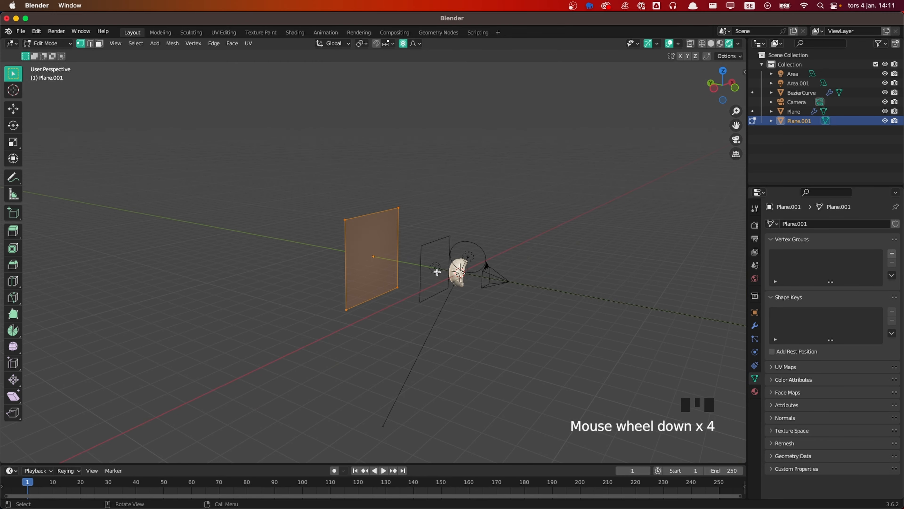
{"action": "key", "text": "Tab"}
{"action": "key", "text": "g"}
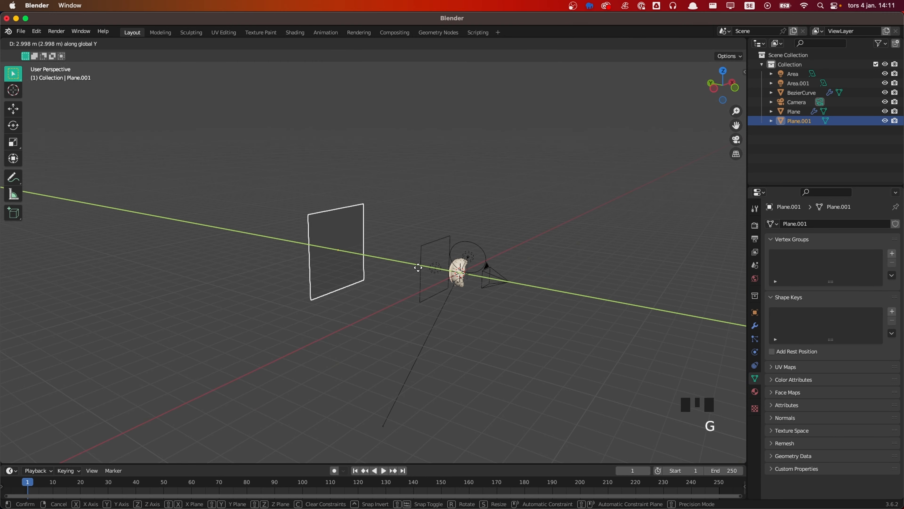
{"action": "left_click", "coordinate": [418, 268]}
Step: Scale the whole backdrop mesh up by about 2.71 so it covers the camera frame, and deselect it
{"action": "key", "text": "Tab"}
{"action": "key", "text": "a"}
{"action": "key", "text": "s"}
{"action": "left_click", "coordinate": [544, 311]}
{"action": "key", "text": "grave"}
{"action": "left_click", "coordinate": [555, 329]}
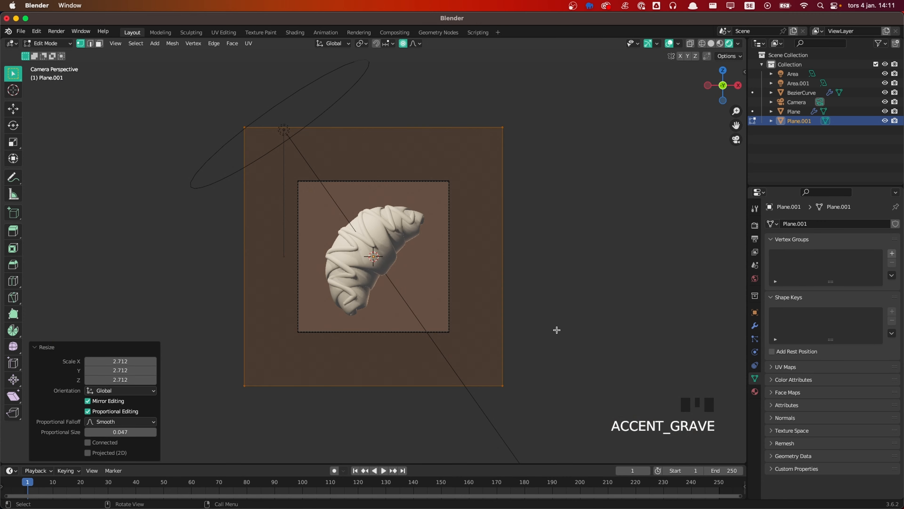
{"action": "key", "text": "Tab"}
{"action": "left_click", "coordinate": [585, 328]}
{"action": "scroll", "coordinate": [471, 283], "scroll_direction": "up", "scroll_amount": 4}
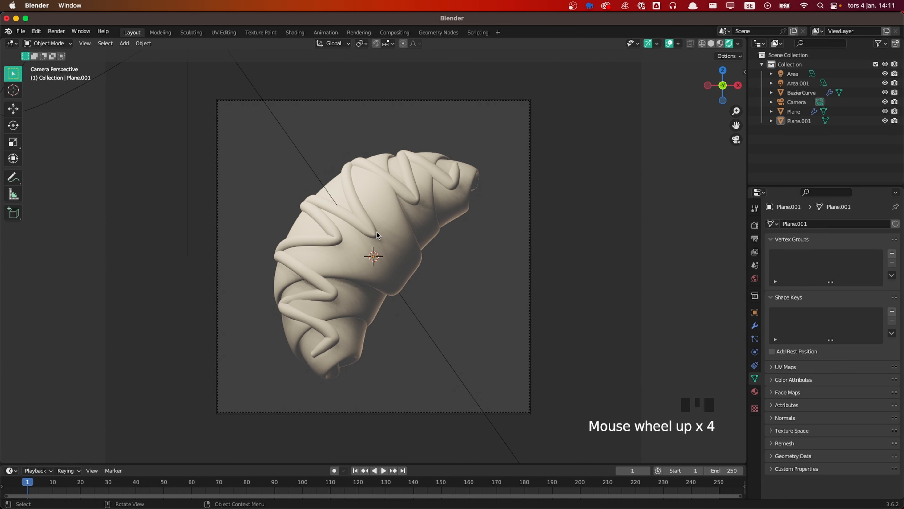
{"action": "scroll", "coordinate": [230, 92], "scroll_direction": "down", "scroll_amount": 3}
{"action": "left_click", "coordinate": [264, 107]}
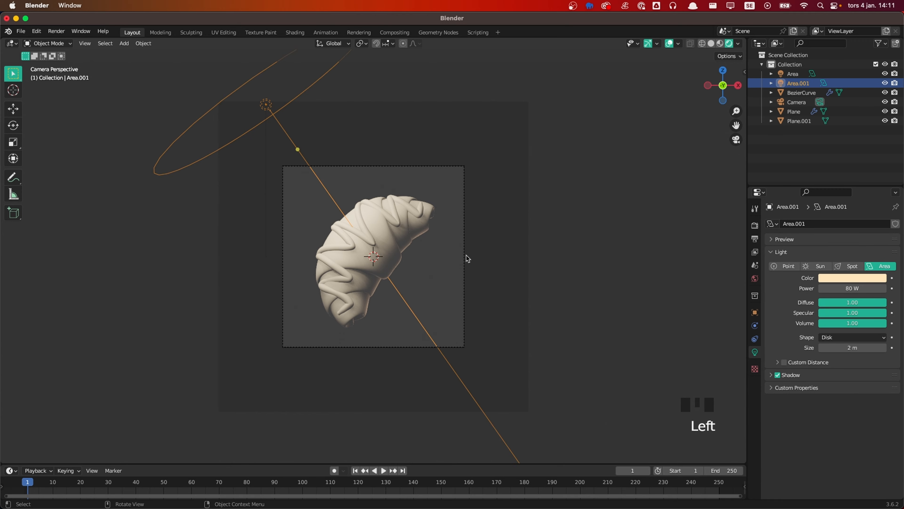
{"action": "scroll", "coordinate": [466, 256], "scroll_direction": "up", "scroll_amount": 1}
{"action": "key", "text": "shift+d"}
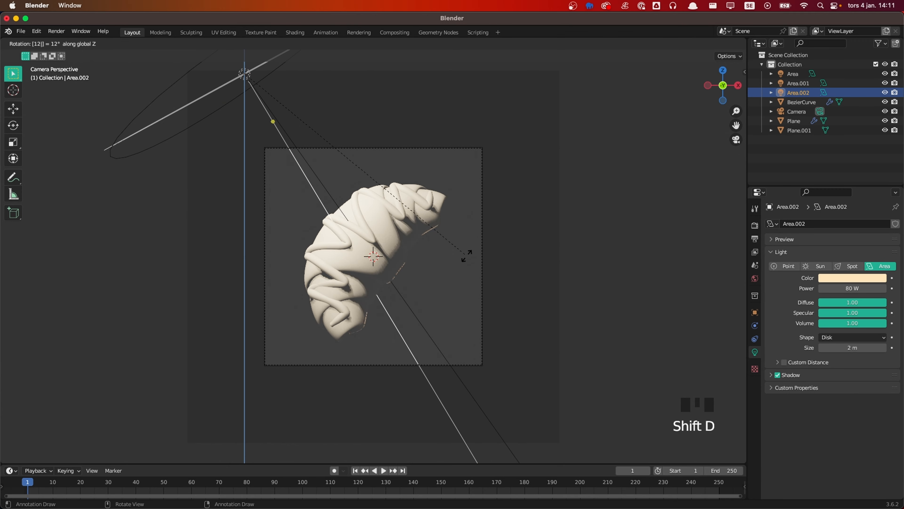
{"action": "right_click", "coordinate": [467, 259]}
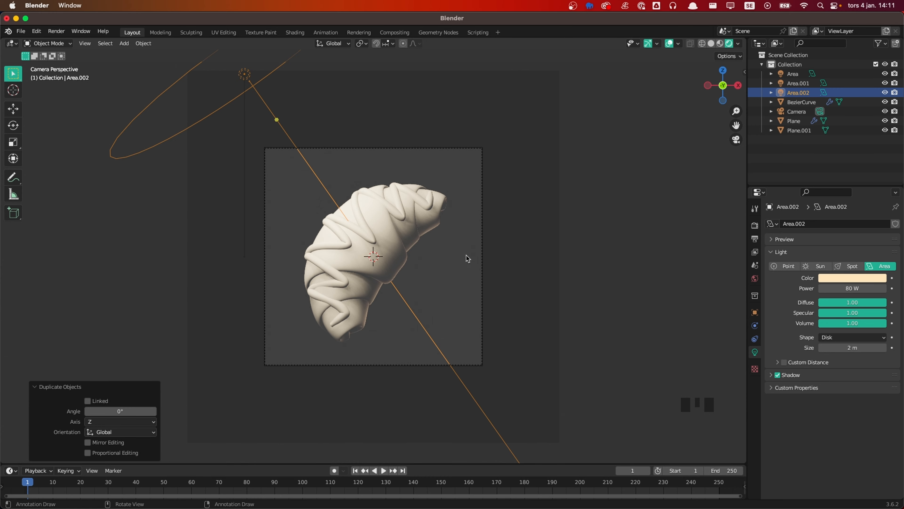
{"action": "key", "text": "x"}
{"action": "left_click", "coordinate": [468, 257]}
{"action": "scroll", "coordinate": [394, 259], "scroll_direction": "up", "scroll_amount": 2}
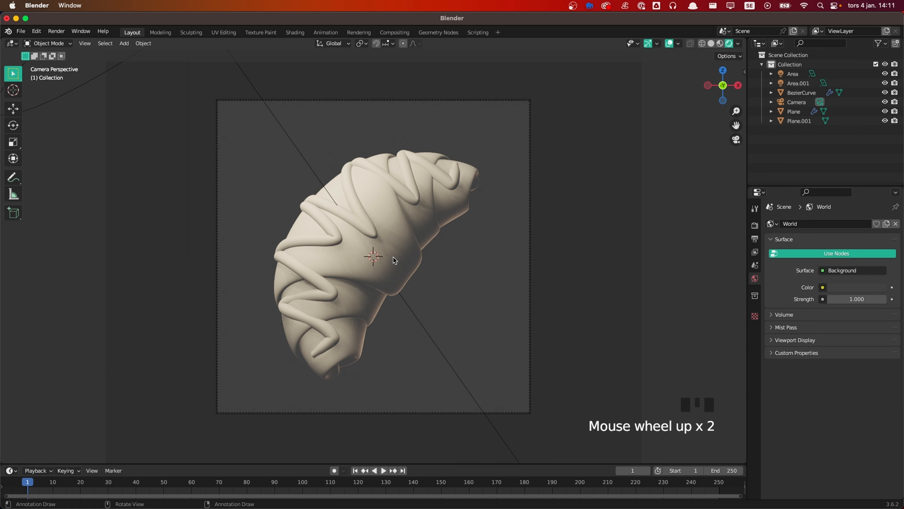
Step: Set the pivot point to 3D Cursor, duplicate the second area light and rotate the copy 120° about Z
{"action": "key", "text": "period"}
{"action": "left_click", "coordinate": [477, 260]}
{"action": "scroll", "coordinate": [244, 107], "scroll_direction": "down", "scroll_amount": 3}
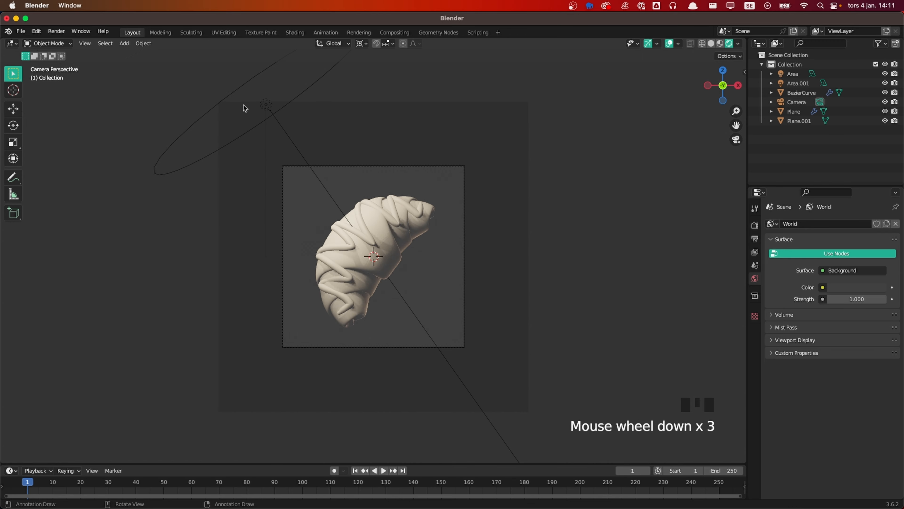
{"action": "left_click", "coordinate": [264, 107]}
{"action": "scroll", "coordinate": [397, 212], "scroll_direction": "up", "scroll_amount": 1}
{"action": "key", "text": "shift+d"}
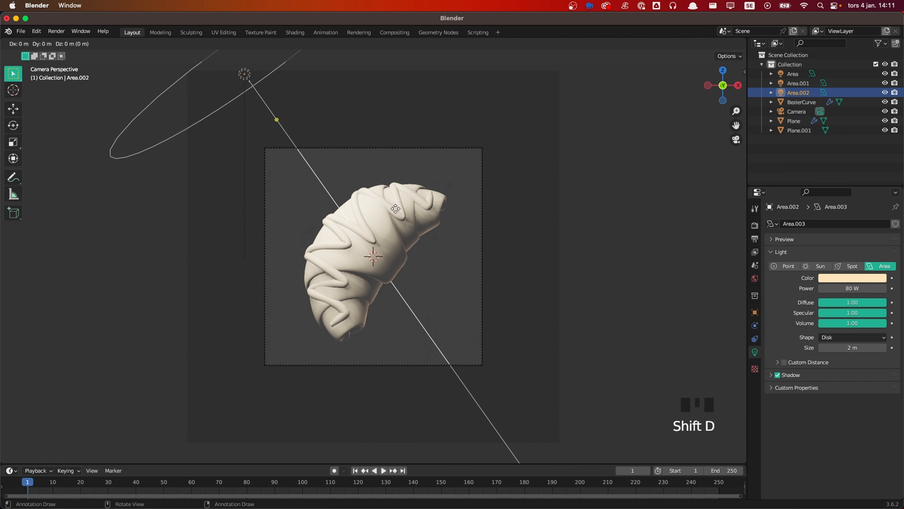
{"action": "key", "text": "r"}
{"action": "key", "text": "z"}
{"action": "key", "text": "1"}
{"action": "key", "text": "2"}
{"action": "key", "text": "0"}
{"action": "key", "text": "Return"}
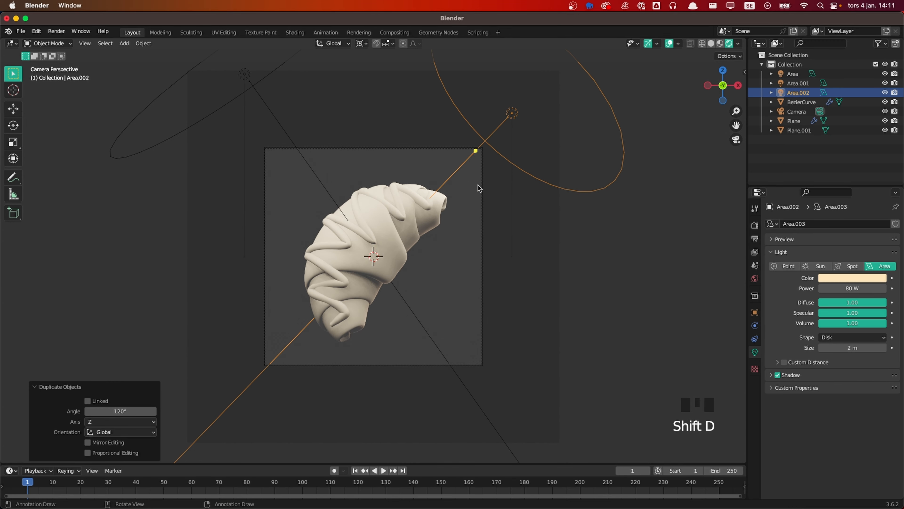
Step: Rotate the duplicated area light about 80.6° around its local X axis, bringing it below the croissant
{"action": "key", "text": "r"}
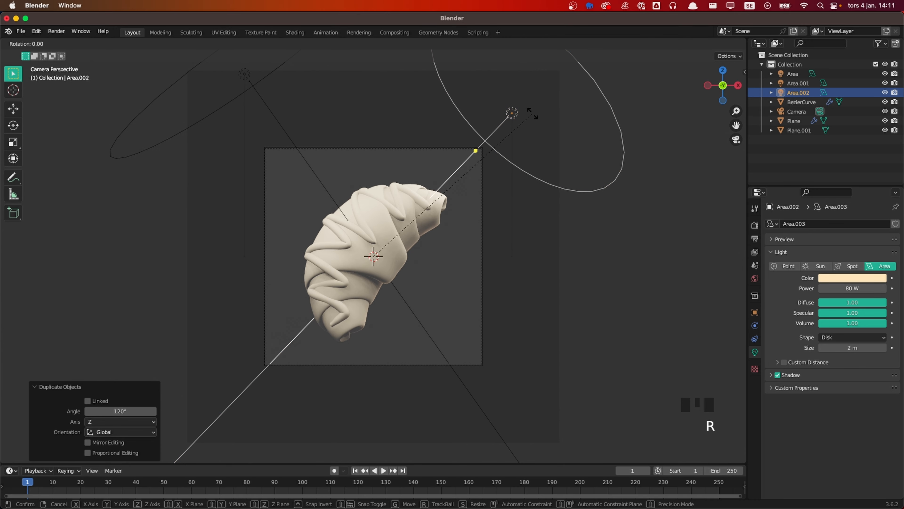
{"action": "key", "text": "x"}
{"action": "key", "text": "x"}
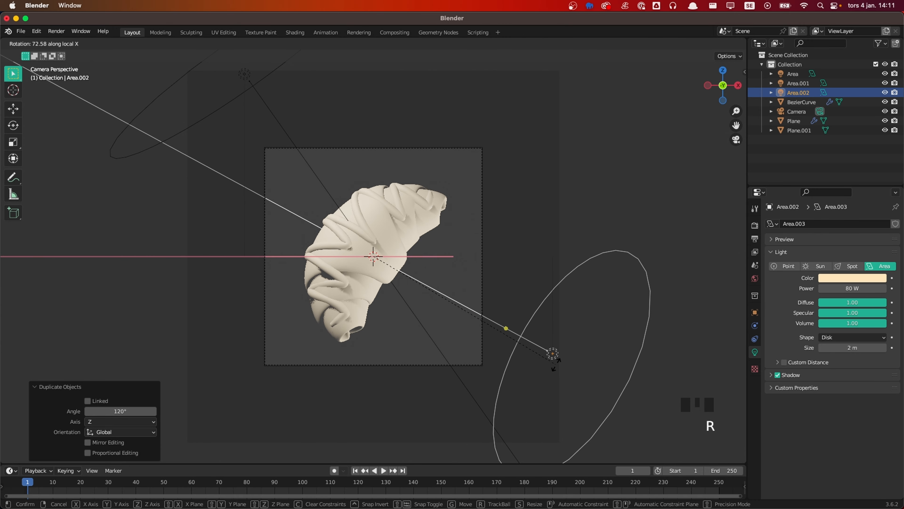
{"action": "left_click", "coordinate": [540, 391]}
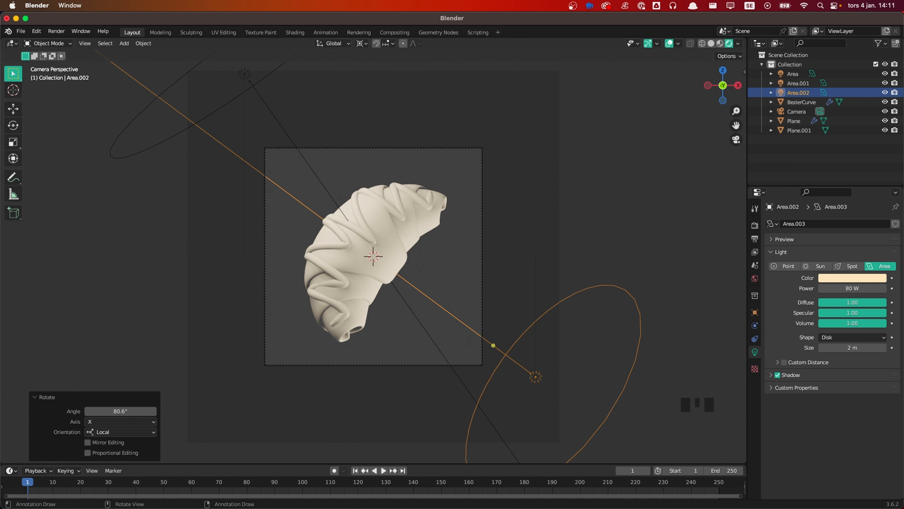
Step: Set the duplicated area light's color to hex FFF3CF and its power to 50 W
{"action": "left_click", "coordinate": [844, 278]}
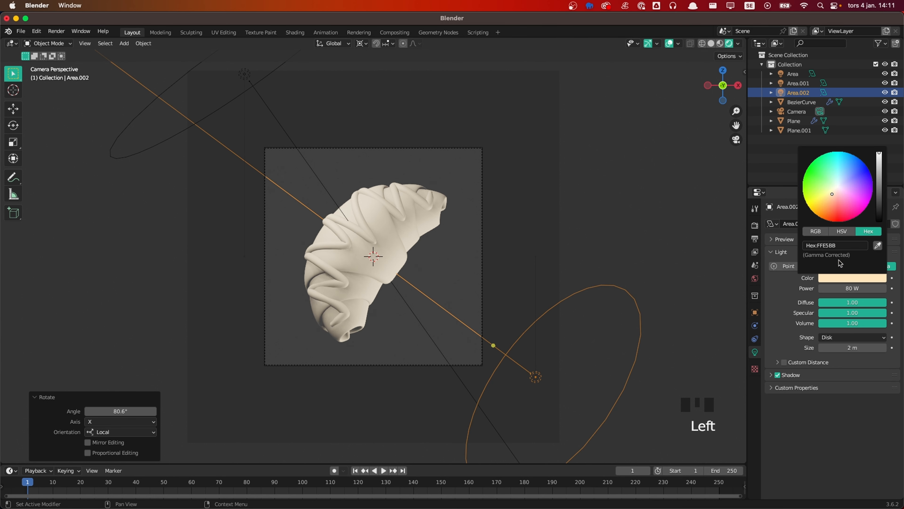
{"action": "left_click", "coordinate": [839, 247]}
{"action": "type", "text": "FFF3CF"}
{"action": "key", "text": "Return"}
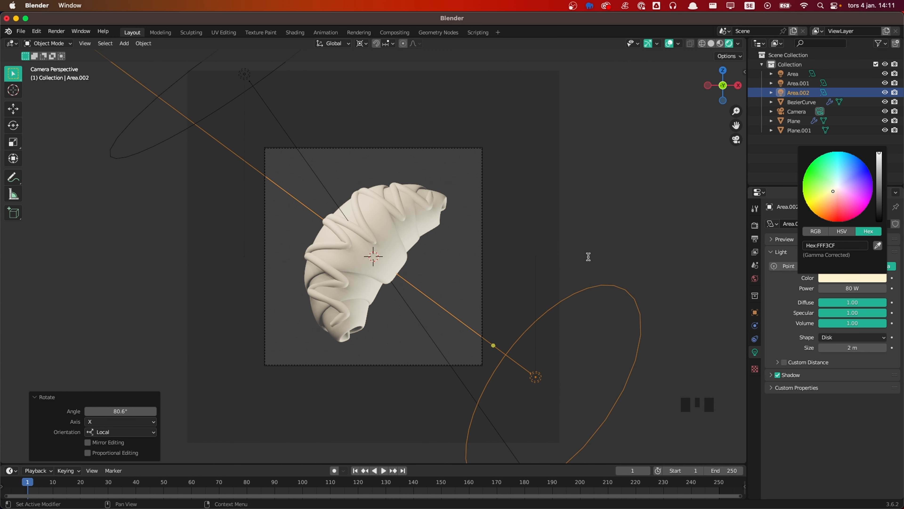
{"action": "left_click", "coordinate": [850, 288]}
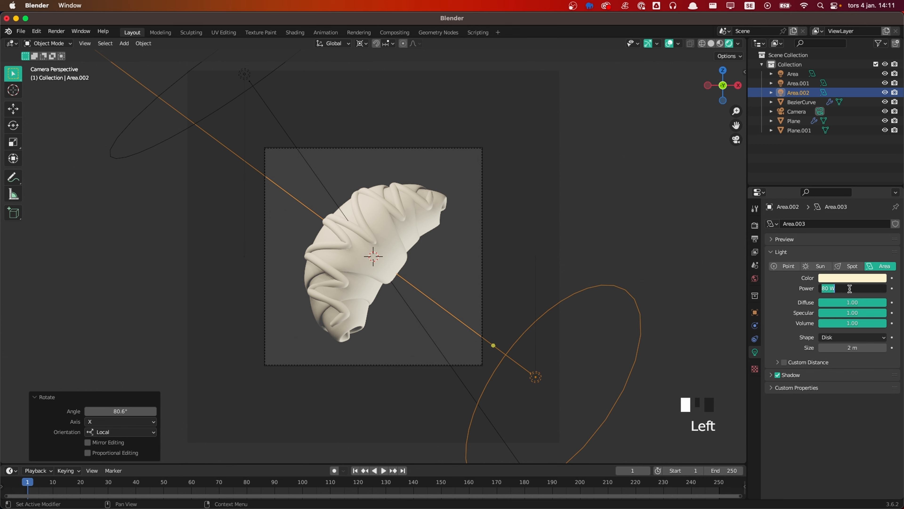
{"action": "type", "text": "50"}
{"action": "key", "text": "Return"}
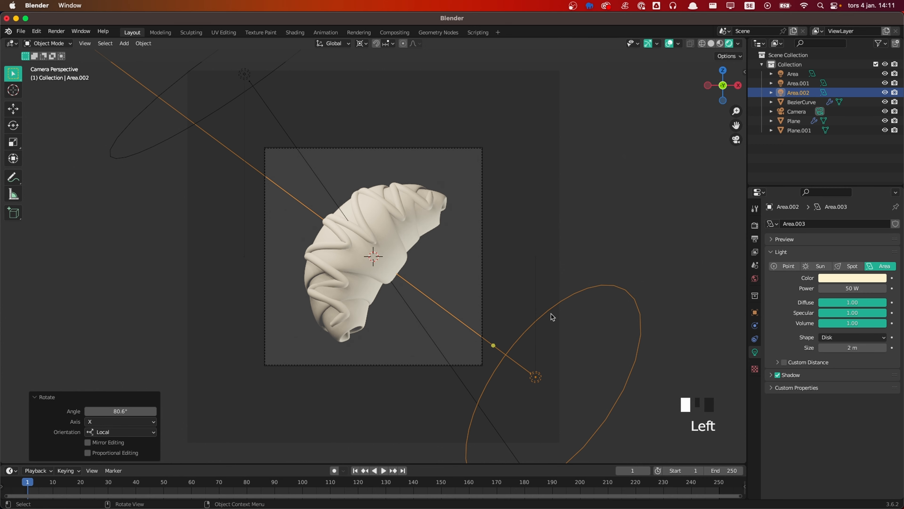
Step: Move the duplicated area light about 0.13 m along its local Z axis, away from the croissant, and deselect it
{"action": "key", "text": "g"}
{"action": "key", "text": "z"}
{"action": "key", "text": "z"}
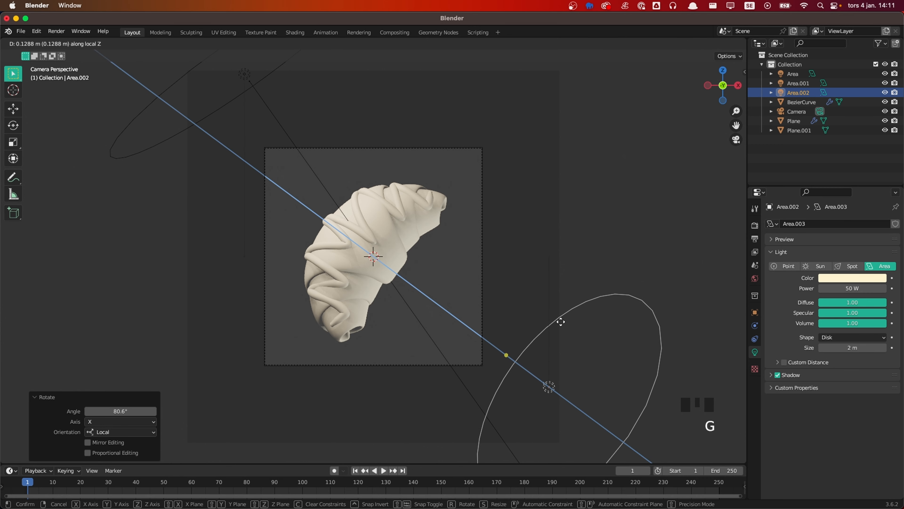
{"action": "left_click", "coordinate": [560, 317]}
{"action": "scroll", "coordinate": [559, 311], "scroll_direction": "up", "scroll_amount": 3}
{"action": "scroll", "coordinate": [627, 276], "scroll_direction": "down", "scroll_amount": 1}
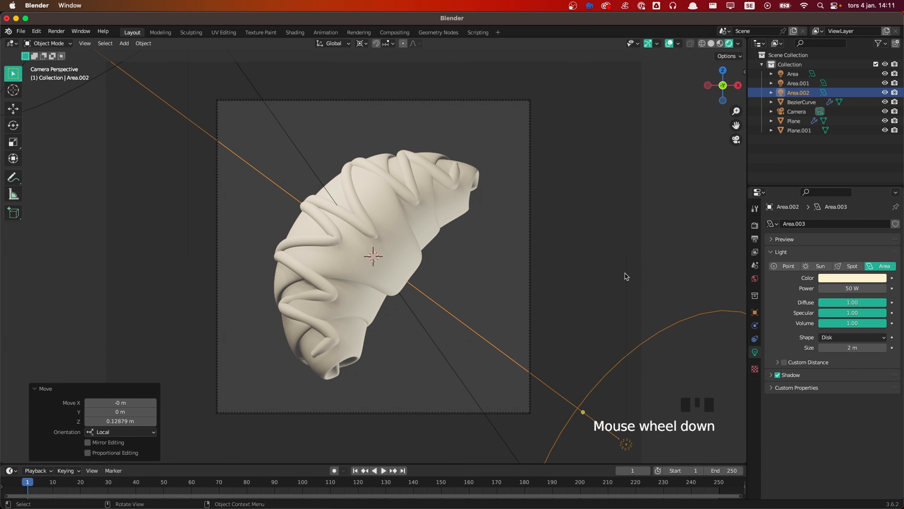
{"action": "scroll", "coordinate": [587, 231], "scroll_direction": "down", "scroll_amount": 1}
{"action": "left_click", "coordinate": [306, 277]}
{"action": "scroll", "coordinate": [333, 262], "scroll_direction": "down", "scroll_amount": 1}
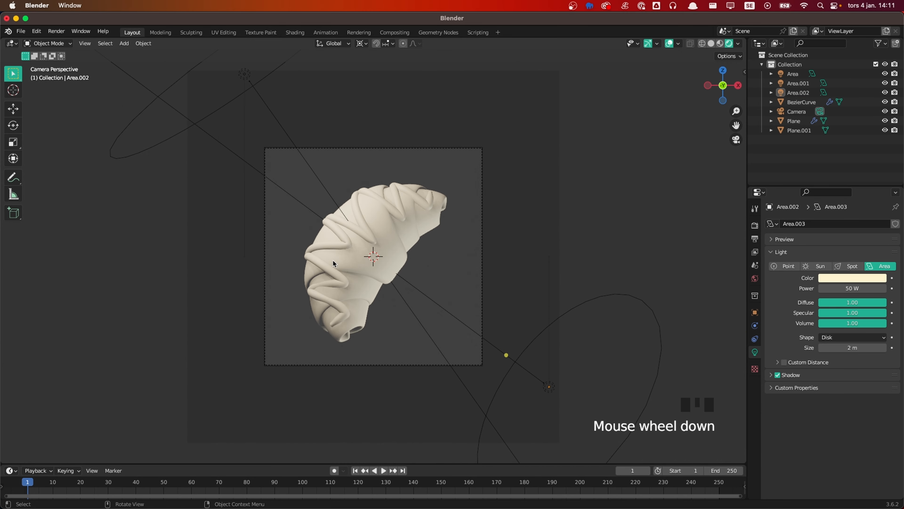
Step: Add an area light at the world origin
{"action": "scroll", "coordinate": [334, 263], "scroll_direction": "up", "scroll_amount": 2}
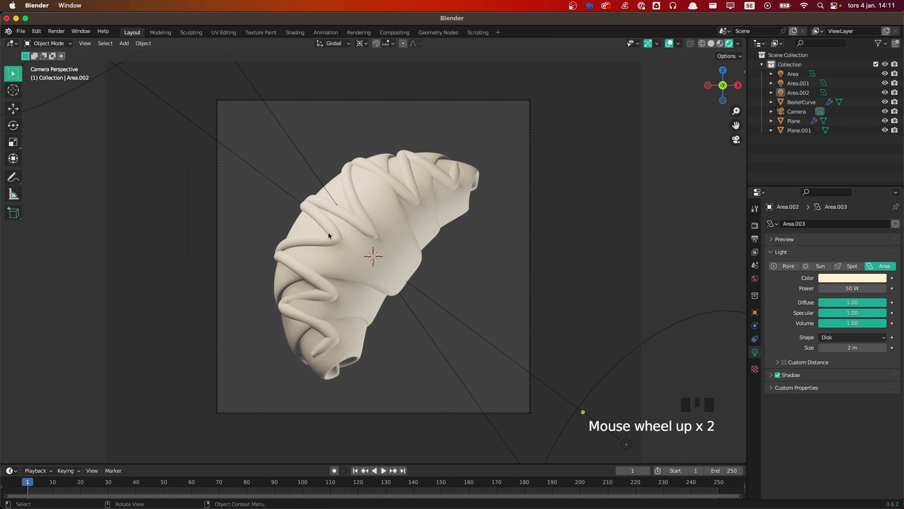
{"action": "scroll", "coordinate": [328, 235], "scroll_direction": "down", "scroll_amount": 2}
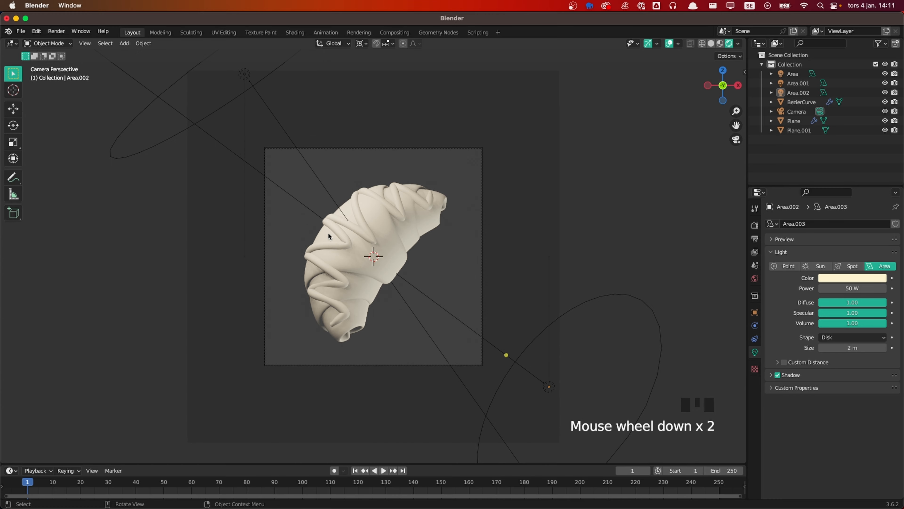
{"action": "middle_click_drag", "start_coordinate": [328, 246], "coordinate": [406, 232]}
{"action": "scroll", "coordinate": [385, 205], "scroll_direction": "down", "scroll_amount": 1}
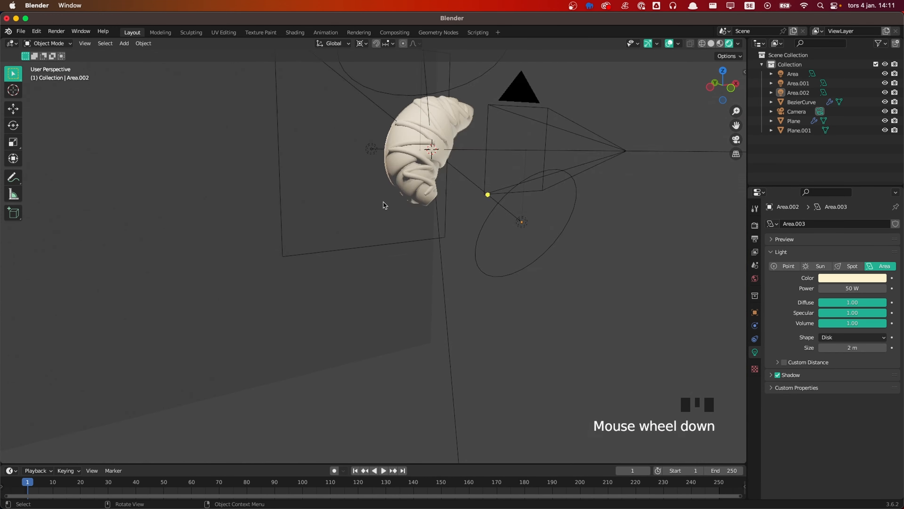
{"action": "scroll", "coordinate": [383, 200], "scroll_direction": "down", "scroll_amount": 1}
{"action": "scroll", "coordinate": [395, 223], "scroll_direction": "down", "scroll_amount": 1}
{"action": "key", "text": "shift+a"}
{"action": "mouse_move", "coordinate": [406, 233]}
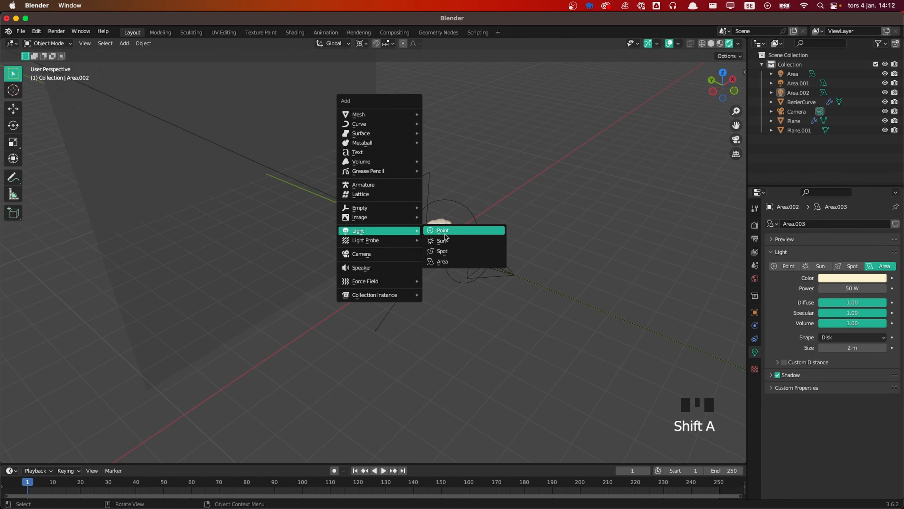
{"action": "left_click", "coordinate": [455, 261]}
Step: Rotate the new area light 90° about X and move it about 5.85 m along Y behind the croissant
{"action": "scroll", "coordinate": [458, 261], "scroll_direction": "up", "scroll_amount": 1}
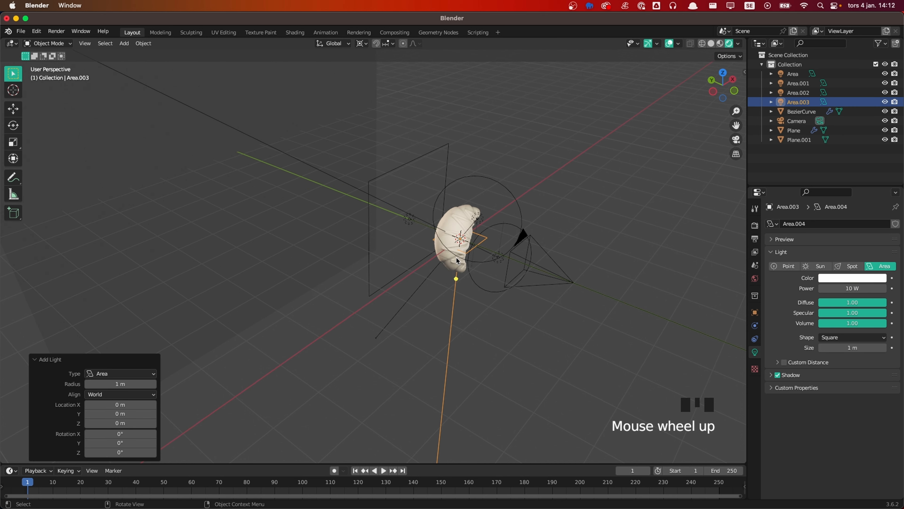
{"action": "type", "text": "rx90"}
{"action": "key", "text": "Return"}
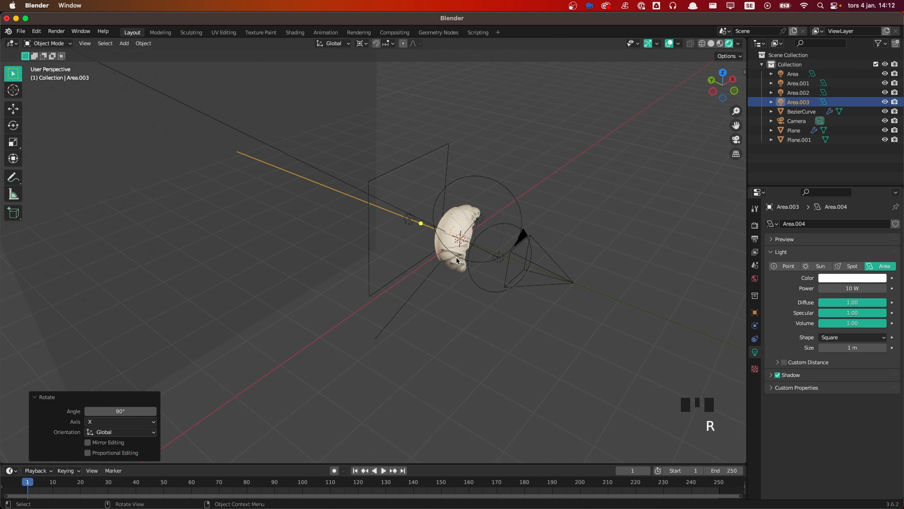
{"action": "key", "text": "g"}
{"action": "key", "text": "y"}
{"action": "left_click", "coordinate": [304, 199]}
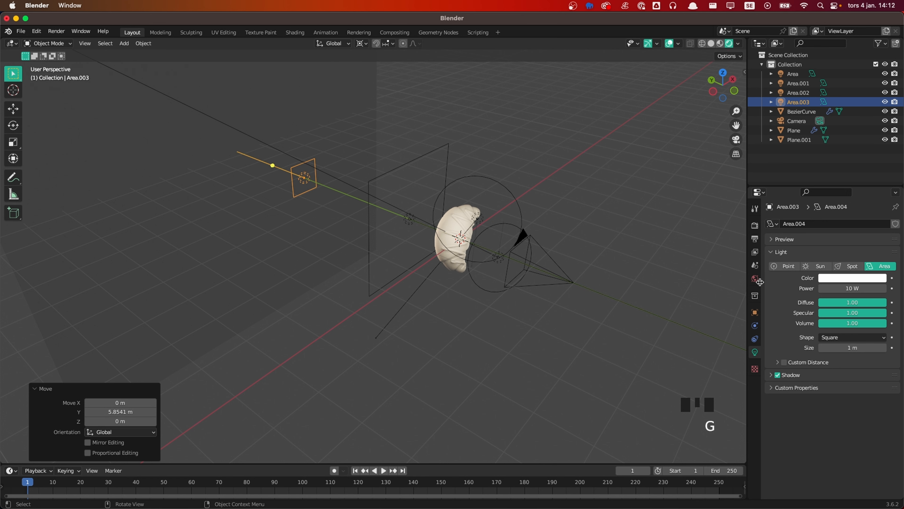
Step: Make the new area light a disk with a size of 3 m and a power of 300 W
{"action": "left_click", "coordinate": [840, 337]}
{"action": "left_click", "coordinate": [829, 369]}
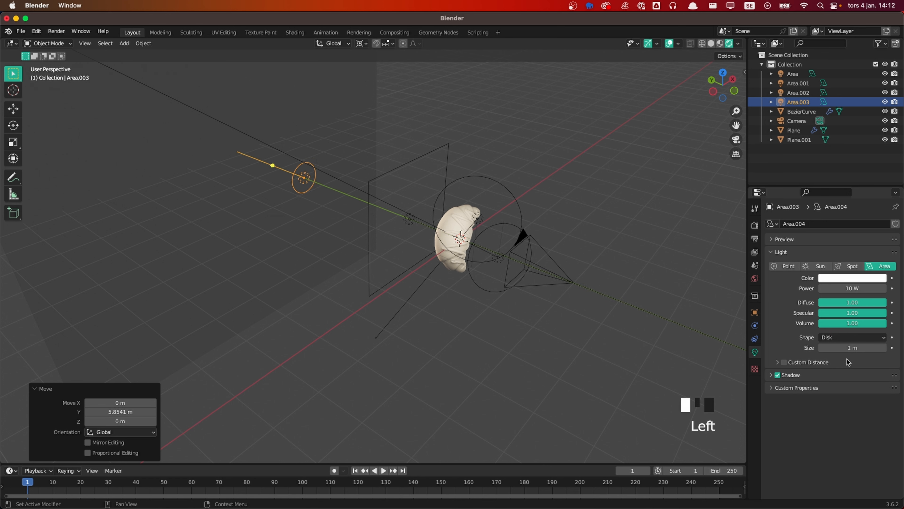
{"action": "left_click", "coordinate": [850, 289]}
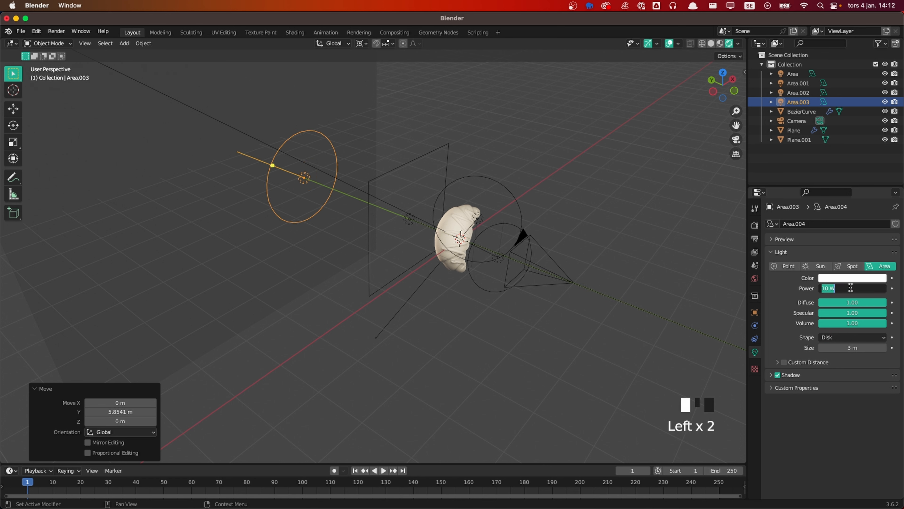
{"action": "type", "text": "300"}
{"action": "key", "text": "Return"}
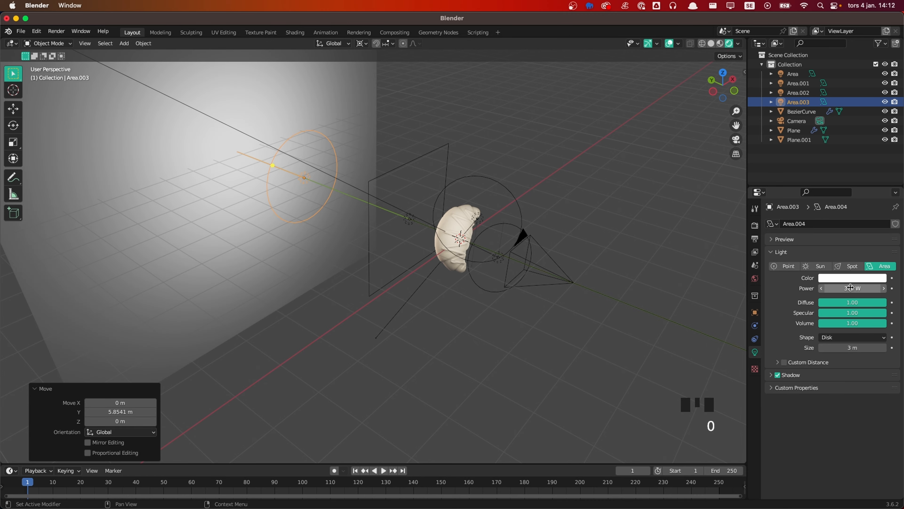
Step: Switch to the camera view and set the background light's power to 250 W, leaving the light deselected
{"action": "scroll", "coordinate": [481, 253], "scroll_direction": "down", "scroll_amount": 2}
{"action": "key", "text": "grave"}
{"action": "left_click", "coordinate": [442, 293]}
{"action": "scroll", "coordinate": [643, 277], "scroll_direction": "up", "scroll_amount": 2}
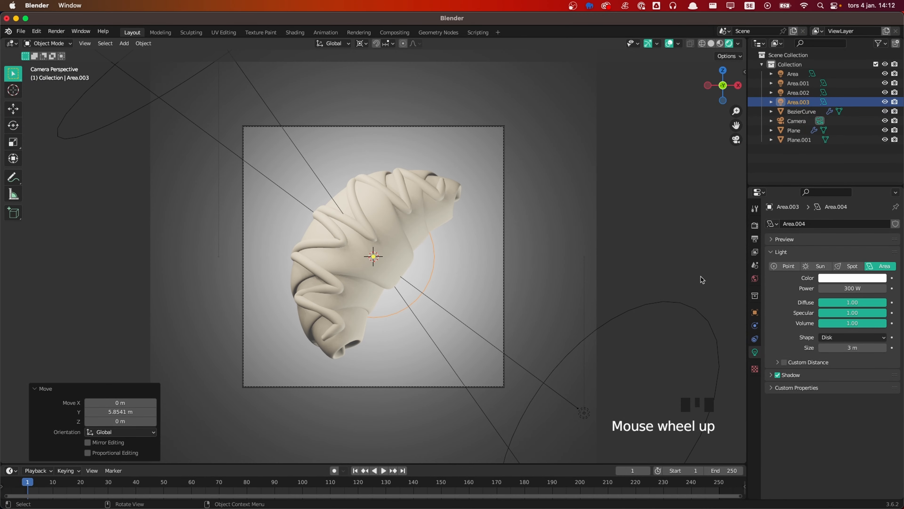
{"action": "left_click", "coordinate": [874, 290]}
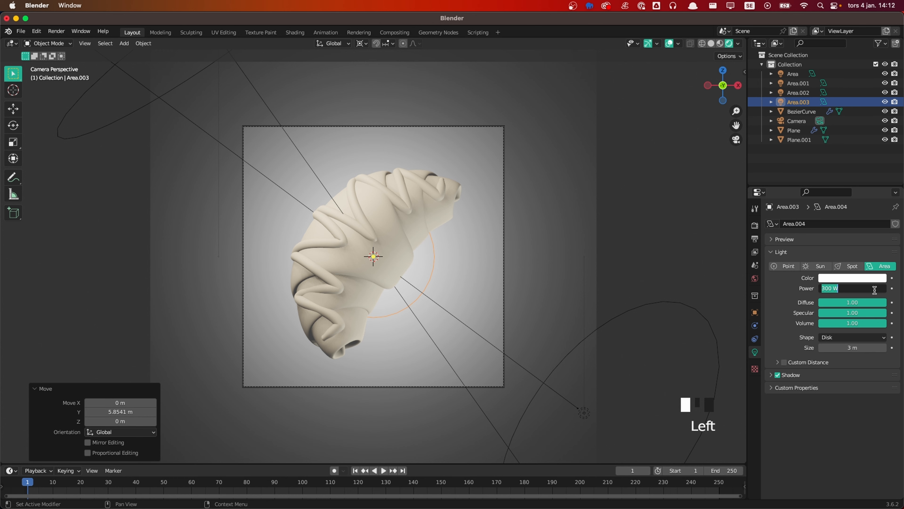
{"action": "type", "text": "250"}
{"action": "key", "text": "Return"}
{"action": "scroll", "coordinate": [254, 246], "scroll_direction": "down", "scroll_amount": 1}
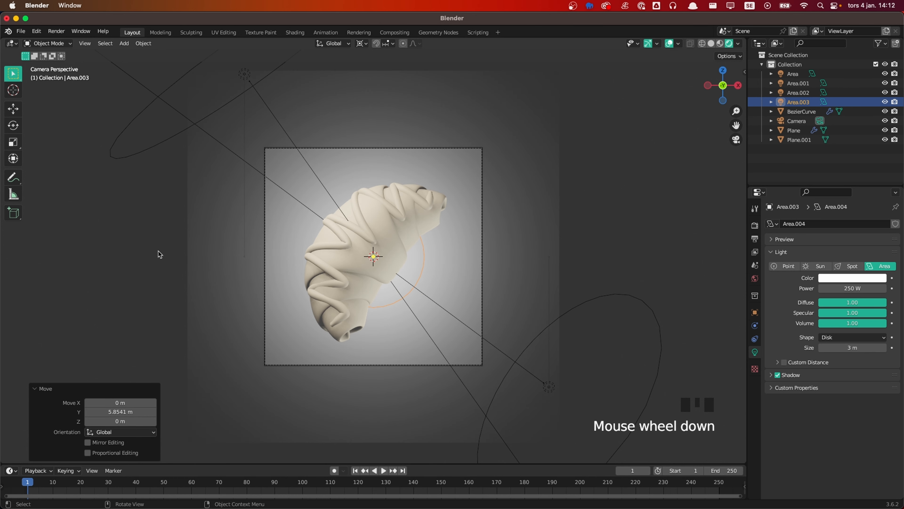
{"action": "scroll", "coordinate": [368, 296], "scroll_direction": "up", "scroll_amount": 1}
{"action": "scroll", "coordinate": [424, 279], "scroll_direction": "up", "scroll_amount": 1}
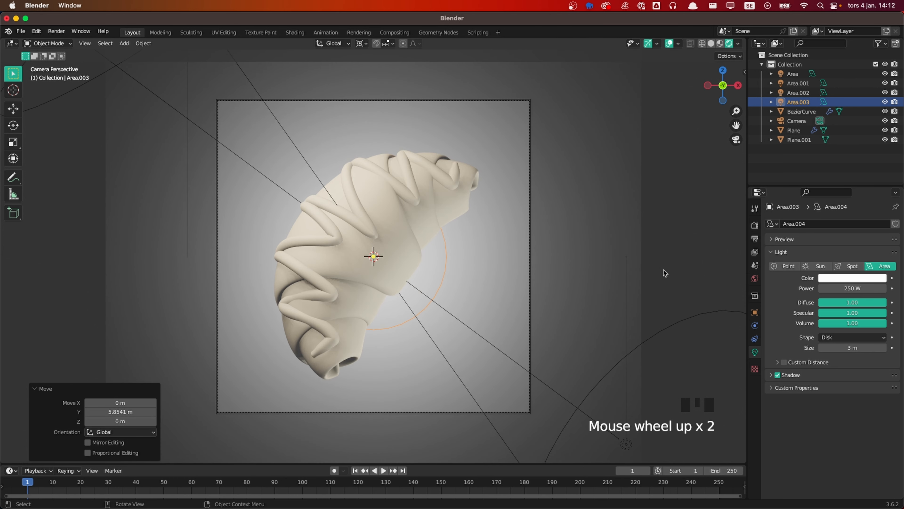
{"action": "left_click", "coordinate": [682, 273]}
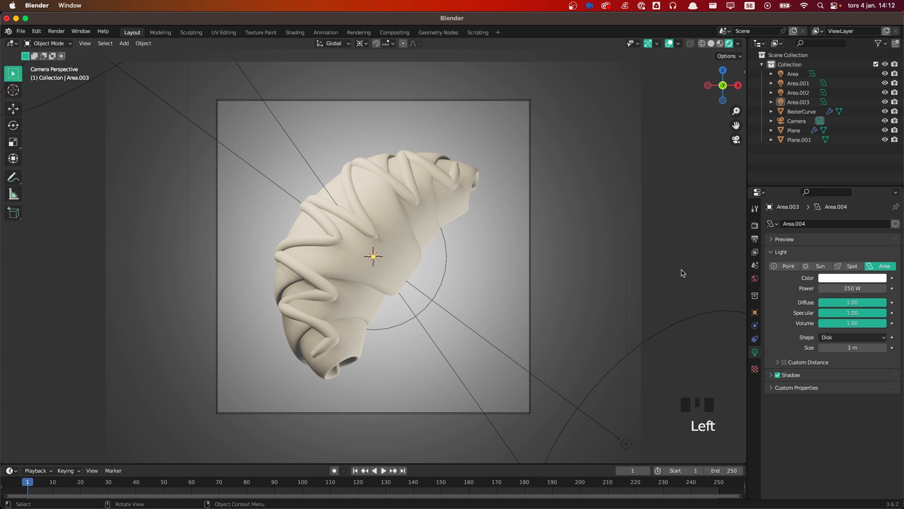
{"action": "scroll", "coordinate": [506, 231], "scroll_direction": "up", "scroll_amount": 1}
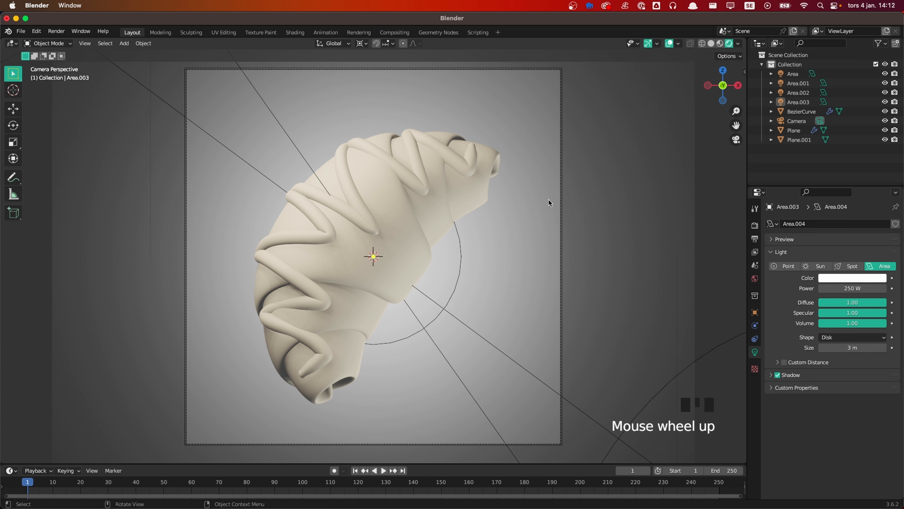
Step: Select the croissant body and switch to the Shading workspace with the viewport in camera view
{"action": "left_click", "coordinate": [483, 199]}
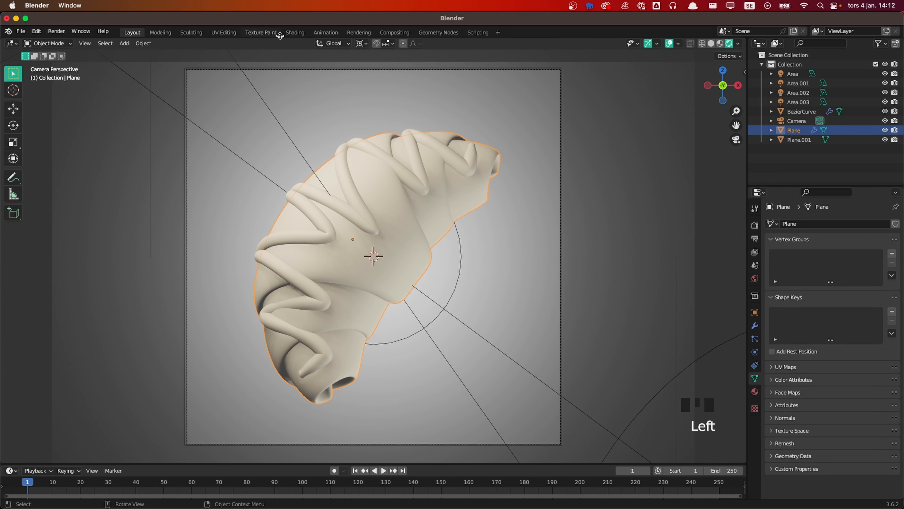
{"action": "left_click", "coordinate": [295, 32]}
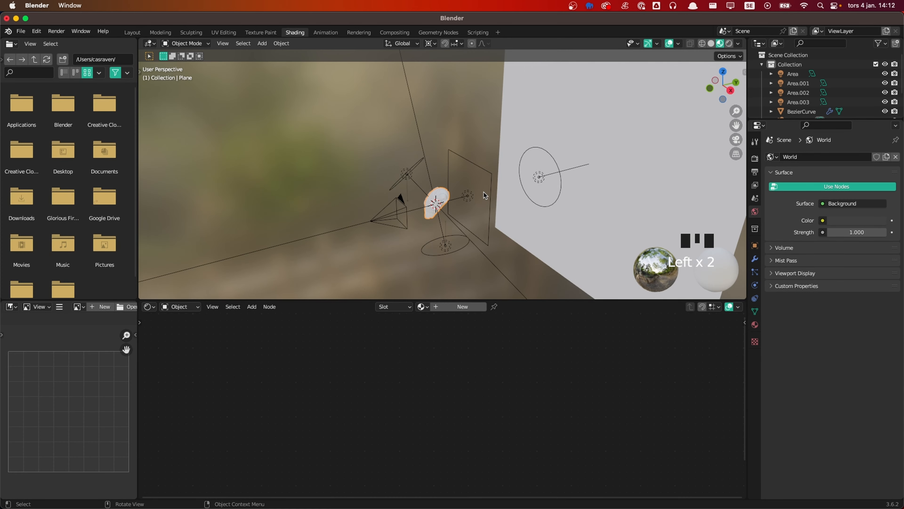
{"action": "key", "text": "grave"}
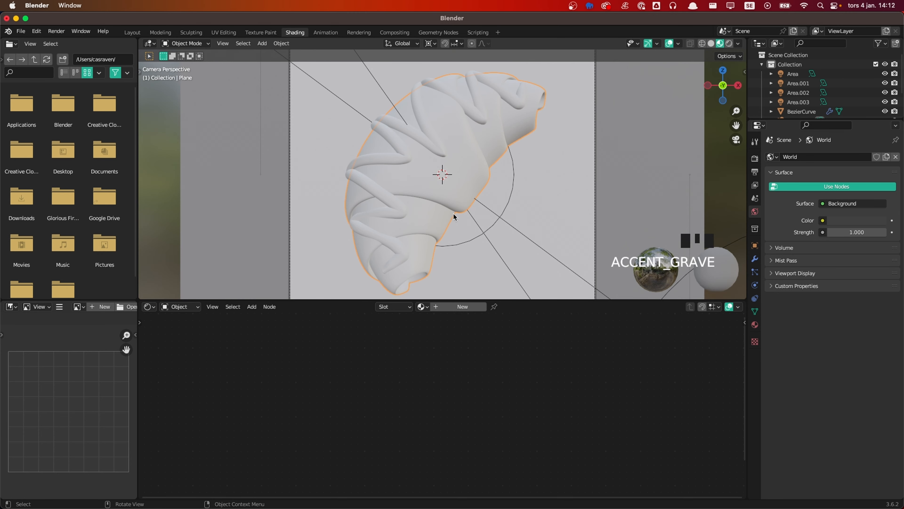
Step: Create a new material for the croissant body and name it "Croissant"
{"action": "left_click", "coordinate": [461, 306]}
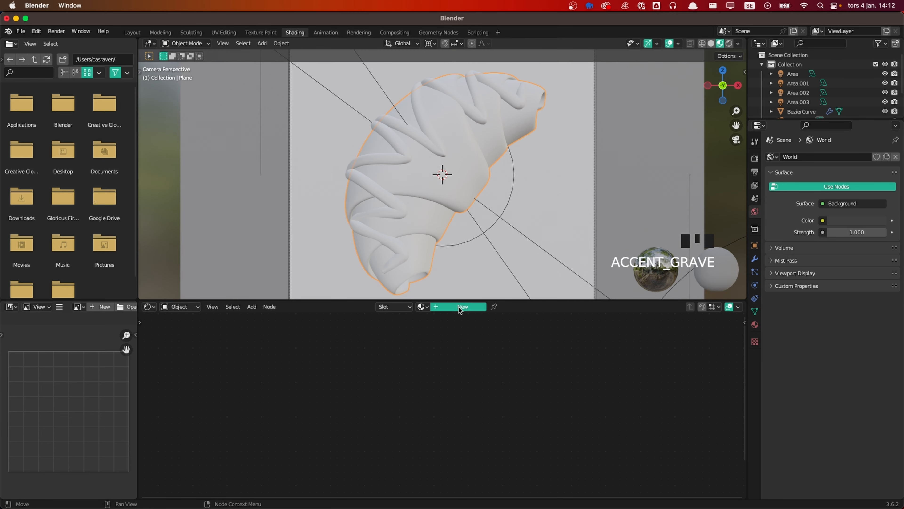
{"action": "double_click", "coordinate": [439, 306]}
{"action": "type", "text": "c"}
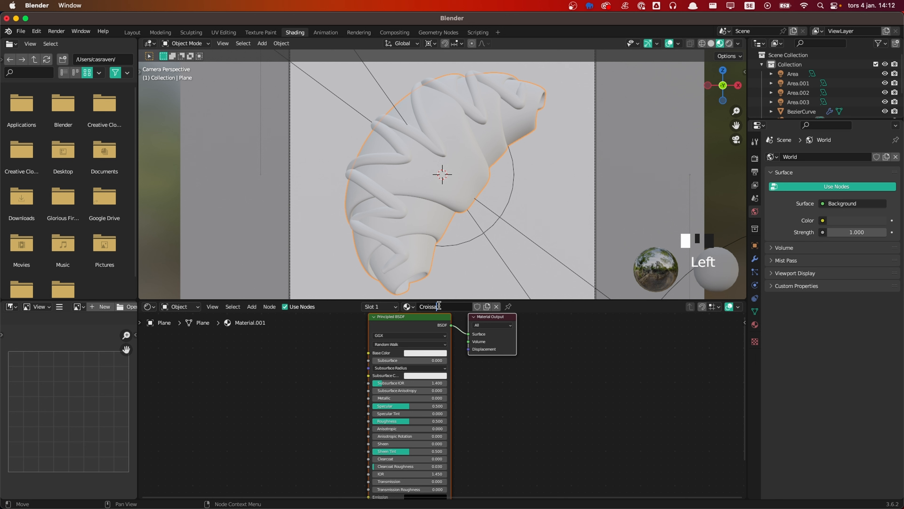
{"action": "type", "text": "roissant"}
{"action": "key", "text": "Return"}
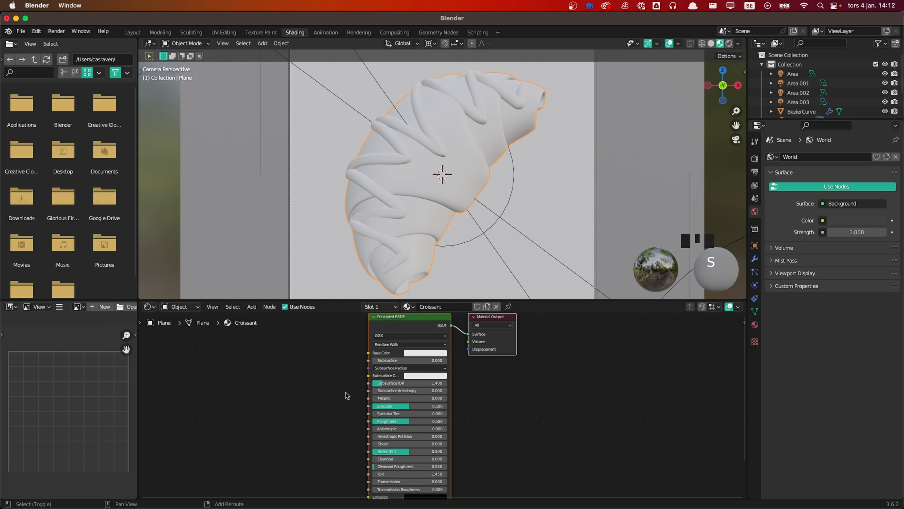
Step: Add a Separate XYZ node in the empty area before the Principled BSDF
{"action": "middle_click_drag", "start_coordinate": [302, 406], "coordinate": [422, 383], "text": "shift"}
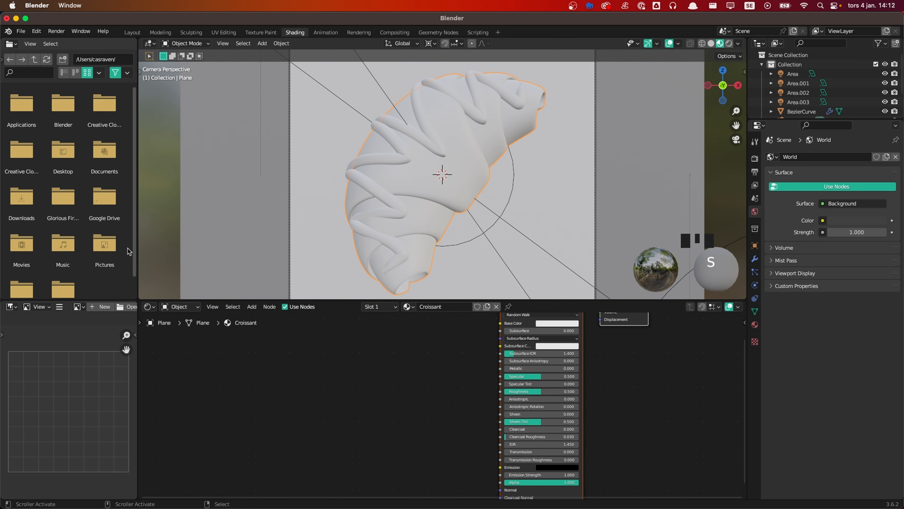
{"action": "middle_click_drag", "start_coordinate": [295, 404], "coordinate": [386, 392], "text": "shift"}
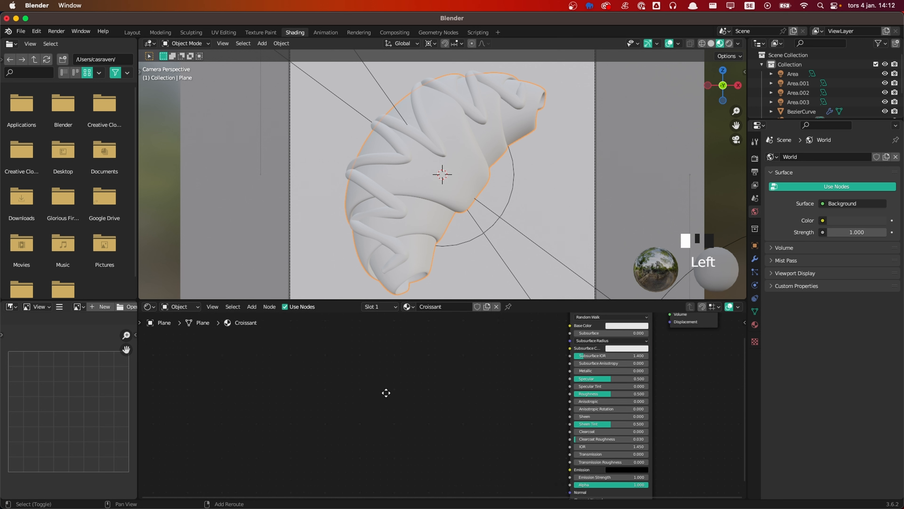
{"action": "key", "text": "shift+a"}
{"action": "type", "text": "sepx"}
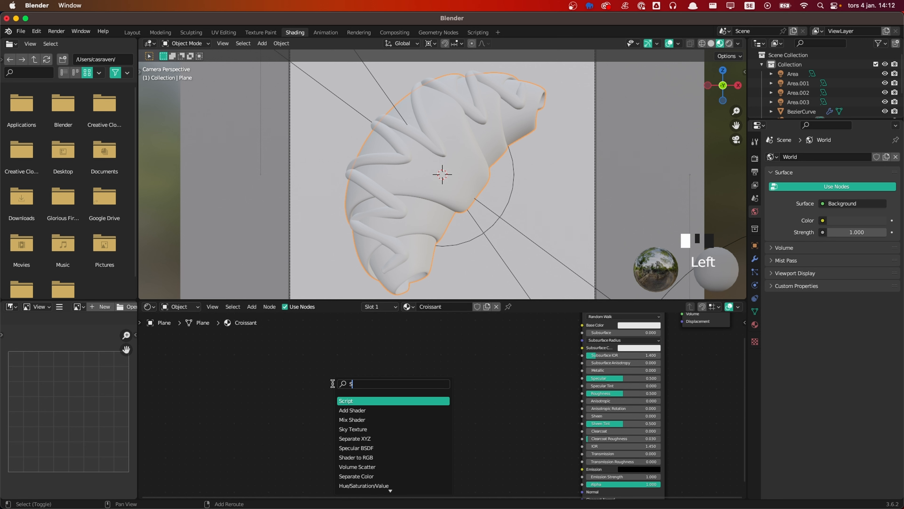
{"action": "key", "text": "Return"}
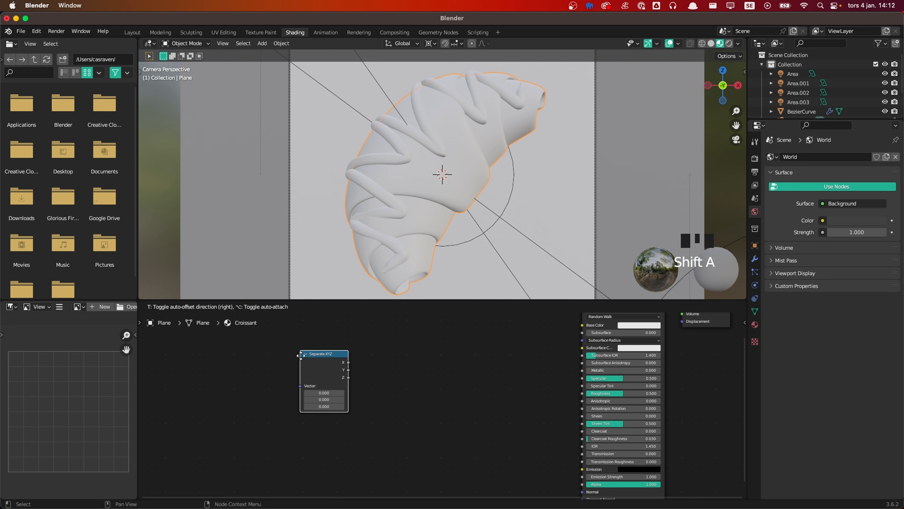
{"action": "left_click", "coordinate": [319, 354]}
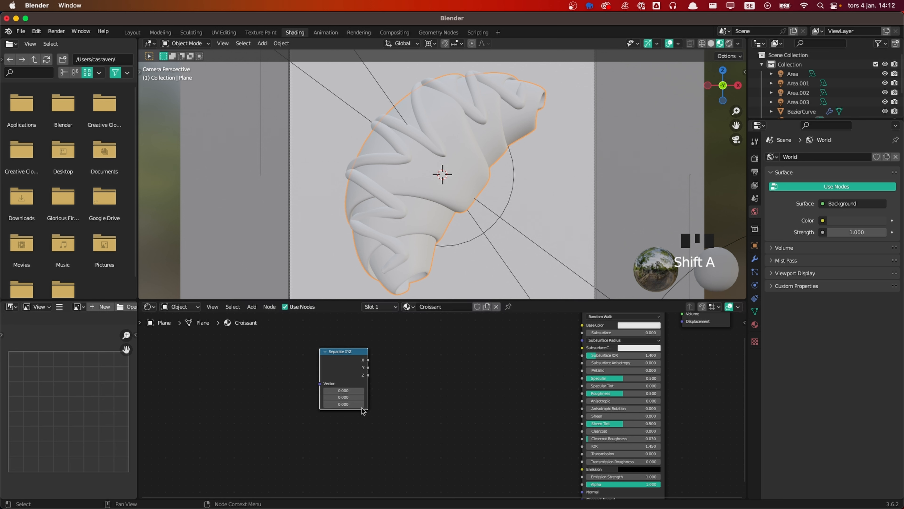
Step: Generate a texture setup with Texture Coordinate and Mapping nodes for Separate XYZ, and delete its Image Texture node
{"action": "key", "text": "ctrl+t"}
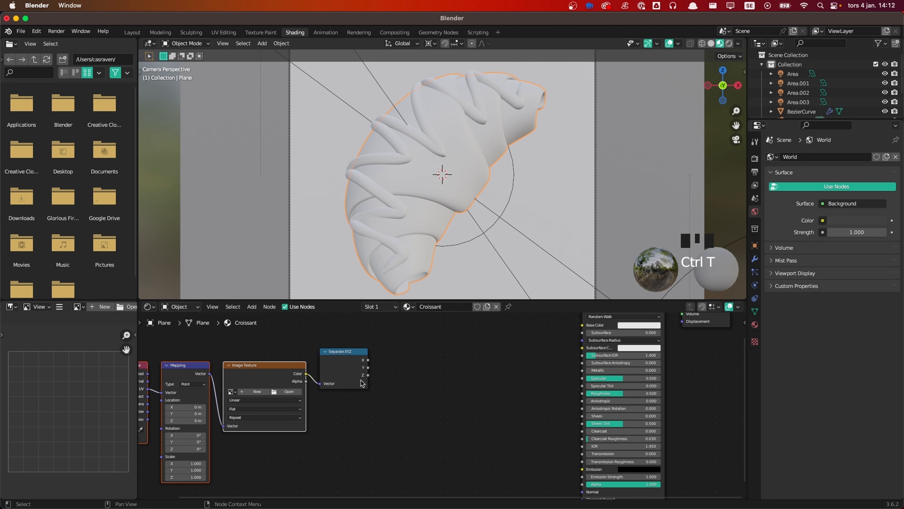
{"action": "middle_click_drag", "start_coordinate": [384, 440], "coordinate": [474, 431]}
{"action": "left_click", "coordinate": [455, 421]}
{"action": "left_click", "coordinate": [370, 361]}
{"action": "scroll", "coordinate": [410, 416], "scroll_direction": "up", "scroll_amount": 2}
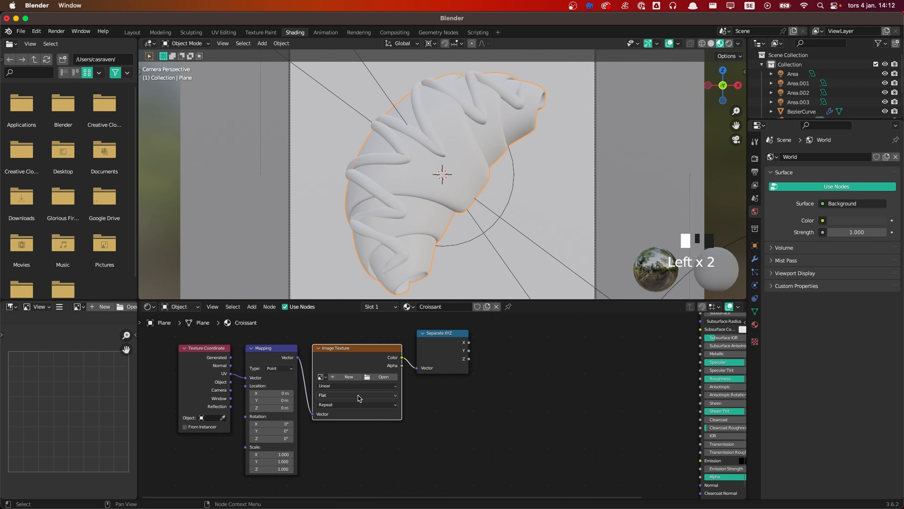
{"action": "key", "text": "x"}
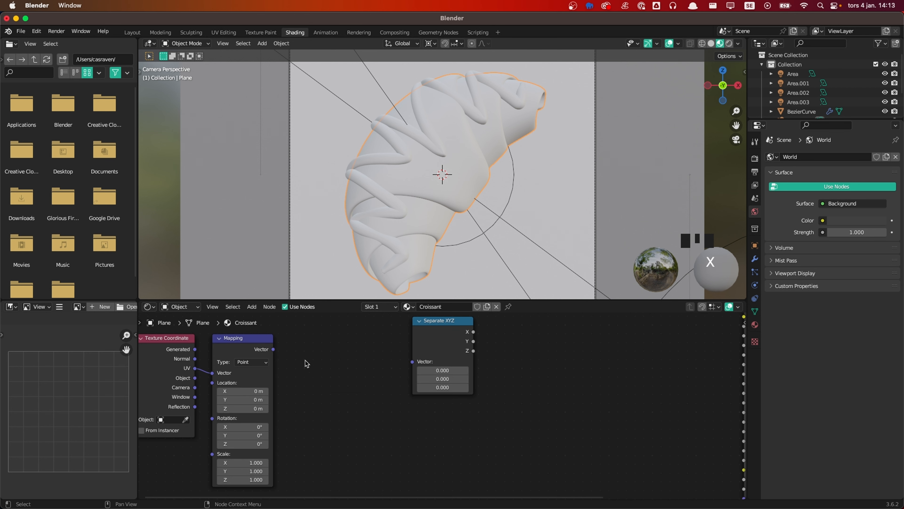
Step: Route the Generated coordinates through Mapping into Separate XYZ's Vector input, moving the Texture Coordinate and Mapping nodes closer to it
{"action": "left_click_drag", "start_coordinate": [273, 349], "coordinate": [413, 361]}
{"action": "left_click_drag", "start_coordinate": [325, 365], "coordinate": [161, 399]}
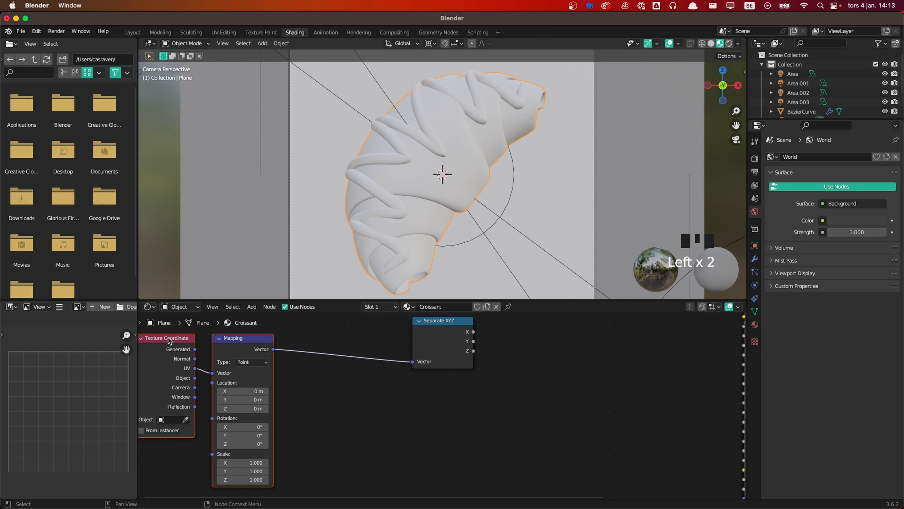
{"action": "left_click_drag", "start_coordinate": [167, 339], "coordinate": [278, 333]}
{"action": "double_click", "coordinate": [424, 410]}
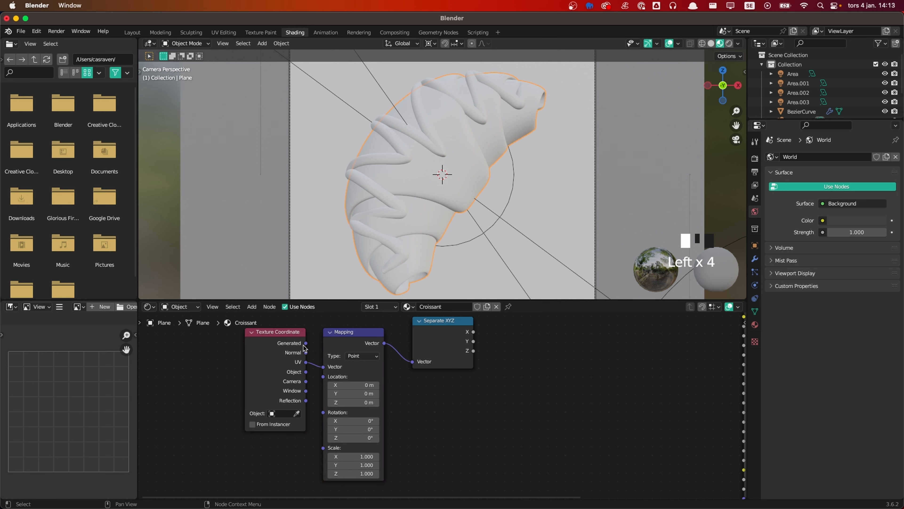
{"action": "left_click_drag", "start_coordinate": [307, 345], "coordinate": [324, 367]}
{"action": "left_click", "coordinate": [547, 413]}
Step: Add a Color Ramp node between Separate XYZ and the Principled BSDF
{"action": "middle_click_drag", "start_coordinate": [572, 412], "coordinate": [465, 454], "text": "shift"}
{"action": "key", "text": "shift+a"}
{"action": "left_click", "coordinate": [441, 396]}
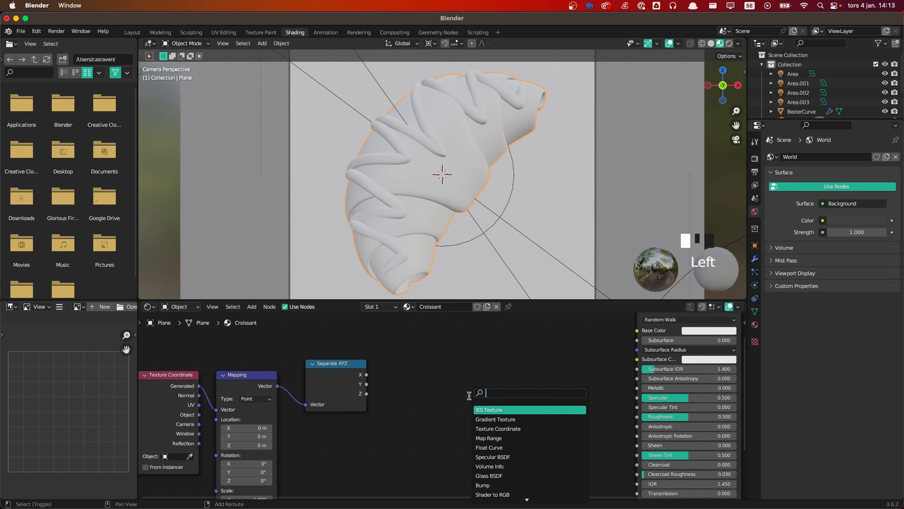
{"action": "type", "text": "Ramp"}
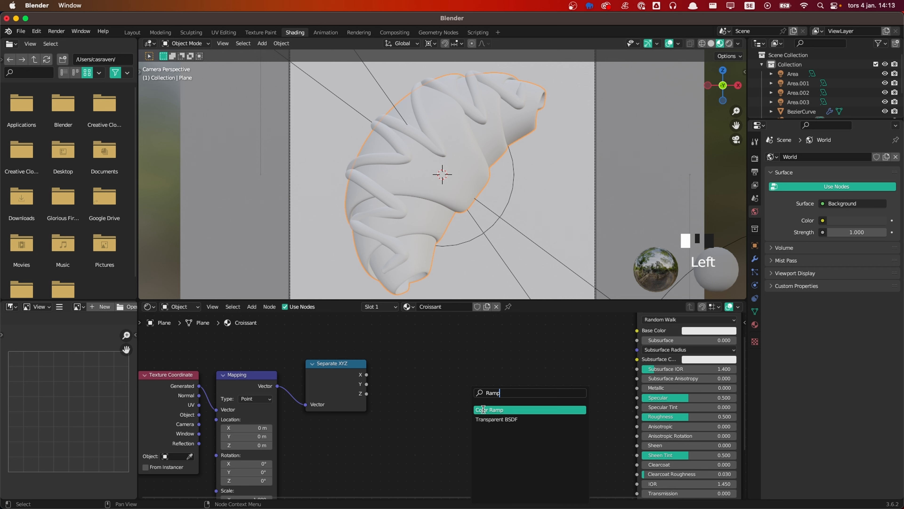
{"action": "left_click", "coordinate": [484, 409]}
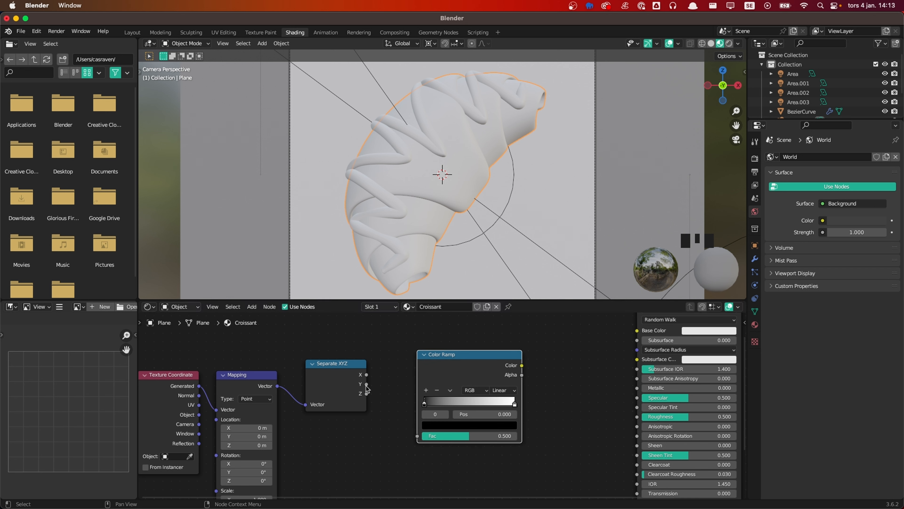
Step: Connect Separate XYZ's Y output to the Color Ramp's Fac input and move the Color Ramp closer to Separate XYZ
{"action": "left_click_drag", "start_coordinate": [367, 384], "coordinate": [417, 436]}
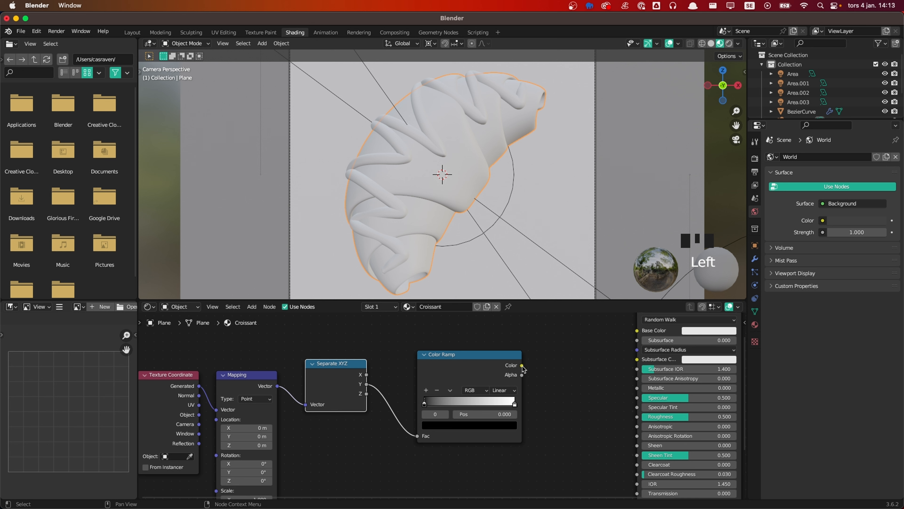
{"action": "left_click_drag", "start_coordinate": [482, 359], "coordinate": [446, 362]}
Step: Add a Mix Color node after the Color Ramp, feeding the ramp's Color into A and the Mix Result into Base Color
{"action": "key", "text": "shift+a"}
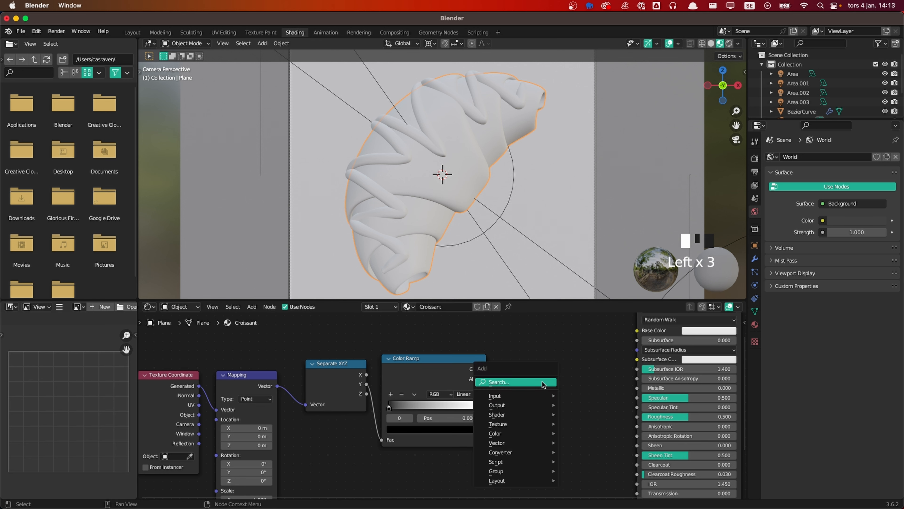
{"action": "mouse_move", "coordinate": [542, 381]}
{"action": "type", "text": "mix"}
{"action": "key", "text": "Return"}
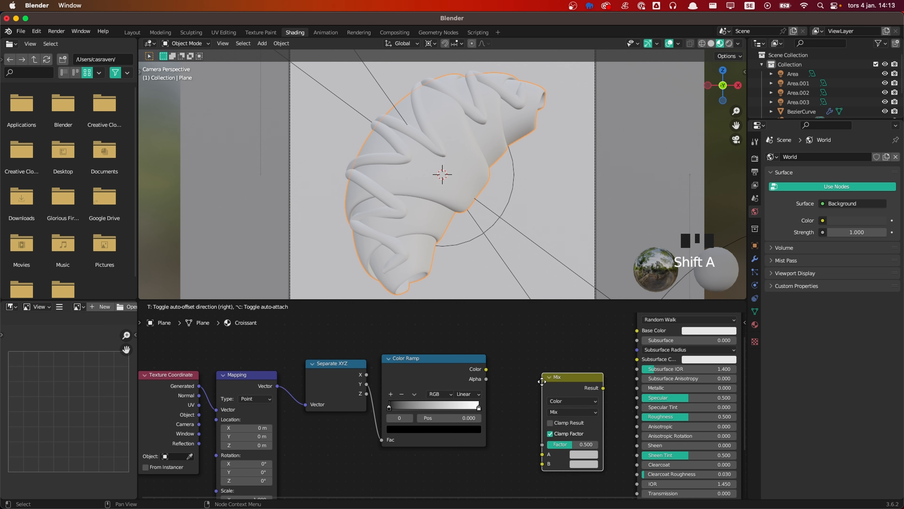
{"action": "left_click", "coordinate": [534, 357]}
{"action": "left_click_drag", "start_coordinate": [486, 369], "coordinate": [532, 429]}
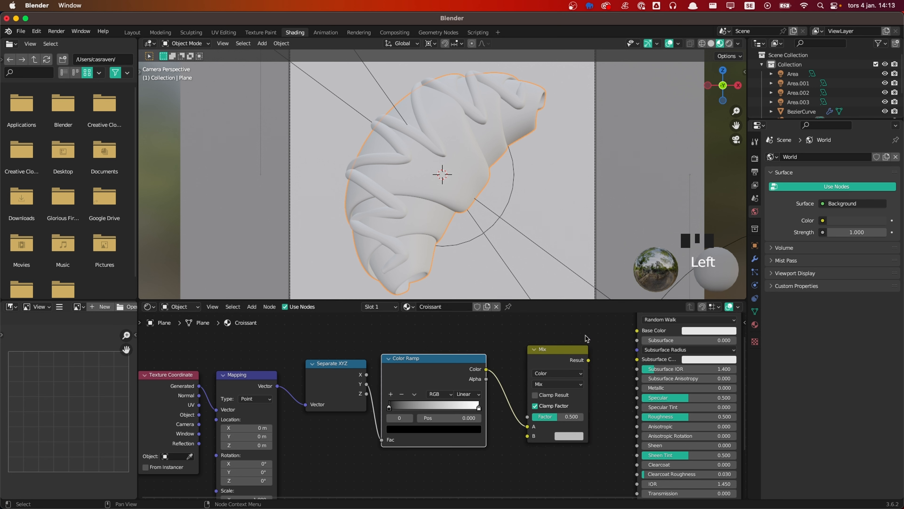
{"action": "left_click_drag", "start_coordinate": [588, 360], "coordinate": [637, 331]}
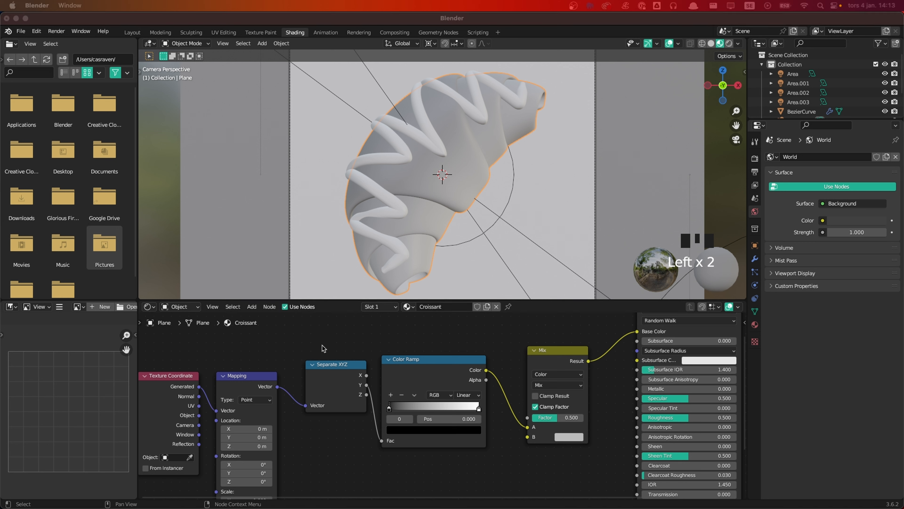
Step: Set the color of the Color Ramp's first stop to hex 8D3100
{"action": "left_click", "coordinate": [421, 377]}
{"action": "left_click", "coordinate": [407, 430]}
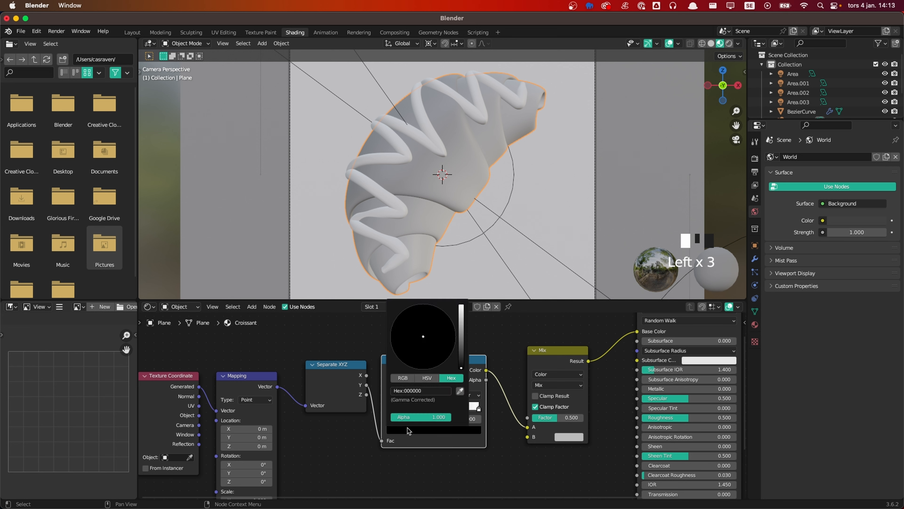
{"action": "left_click", "coordinate": [425, 388]}
{"action": "type", "text": "8D3100"}
{"action": "key", "text": "Return"}
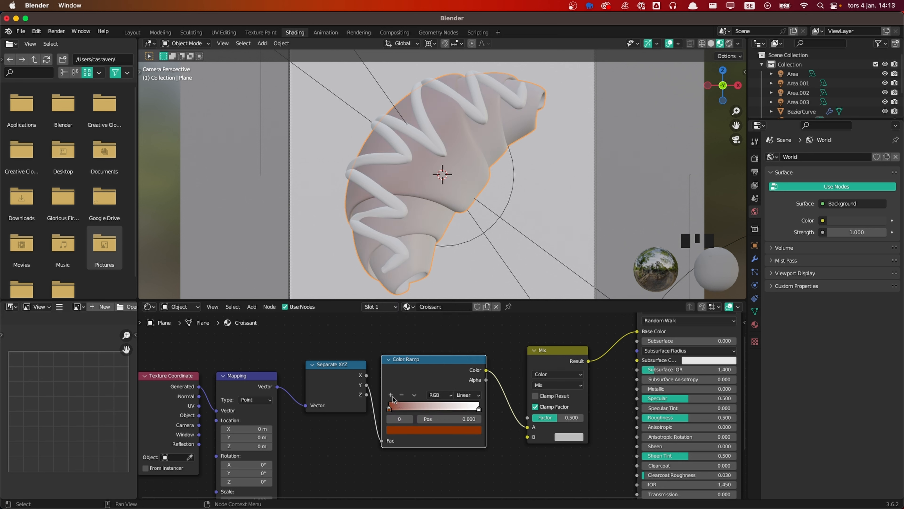
Step: Add three more stops to the Color Ramp between its two end stops
{"action": "left_click", "coordinate": [391, 395]}
{"action": "left_click", "coordinate": [391, 395]}
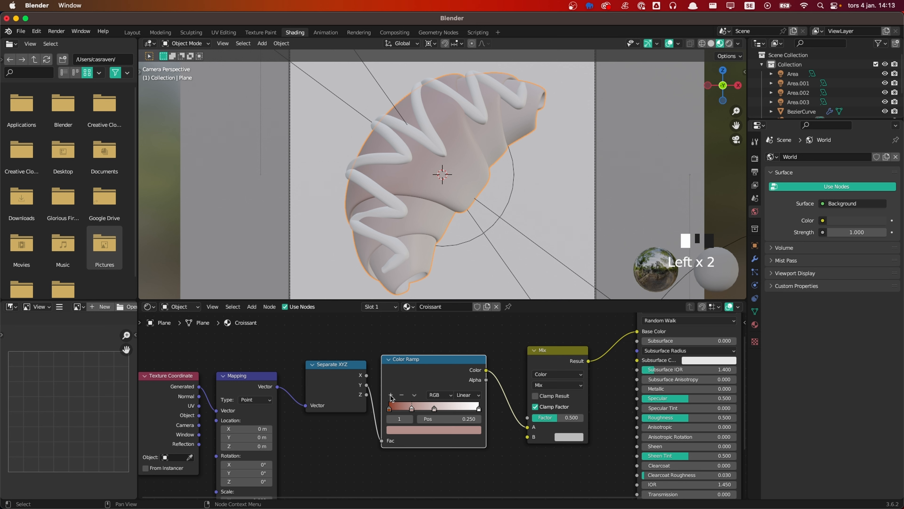
{"action": "left_click", "coordinate": [391, 395]}
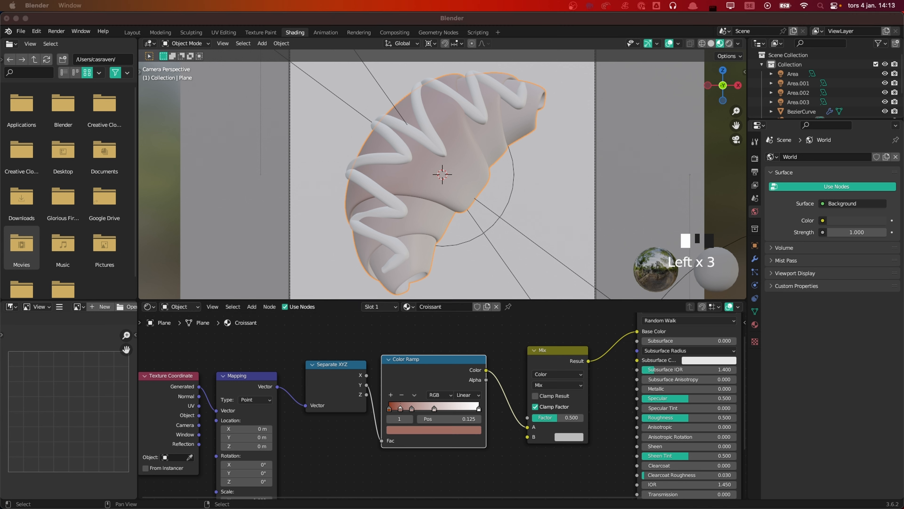
Step: Give the Color Ramp's stop 1 the hex color AE6136 and place it at position 0.1
{"action": "left_click", "coordinate": [400, 408]}
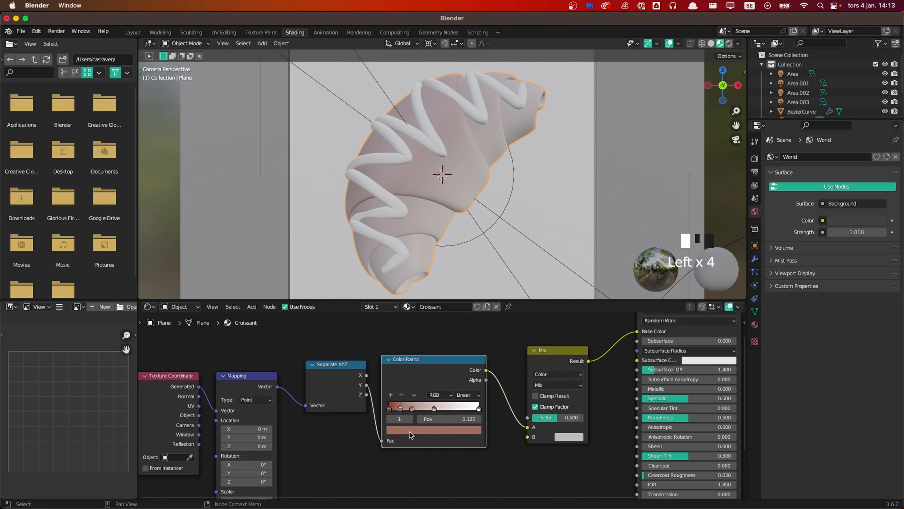
{"action": "left_click", "coordinate": [410, 429]}
{"action": "left_click", "coordinate": [424, 391]}
{"action": "type", "text": "AE6136"}
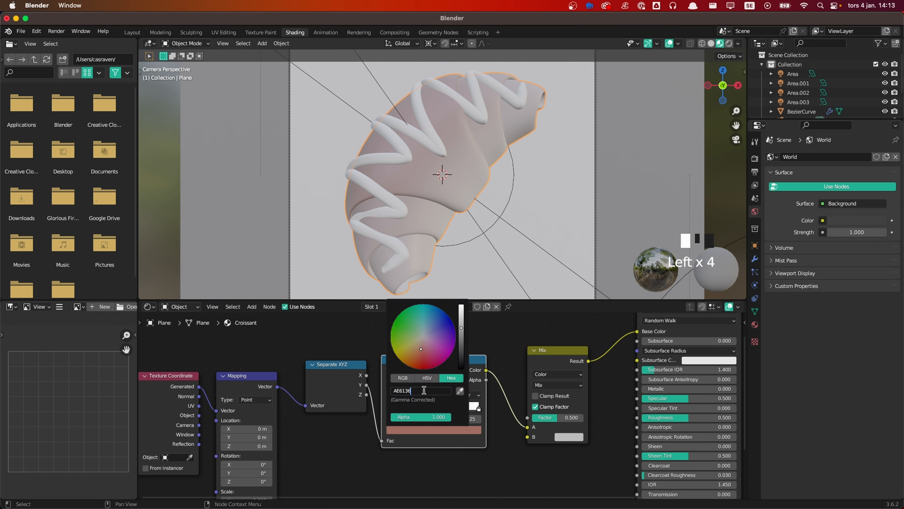
{"action": "key", "text": "Return"}
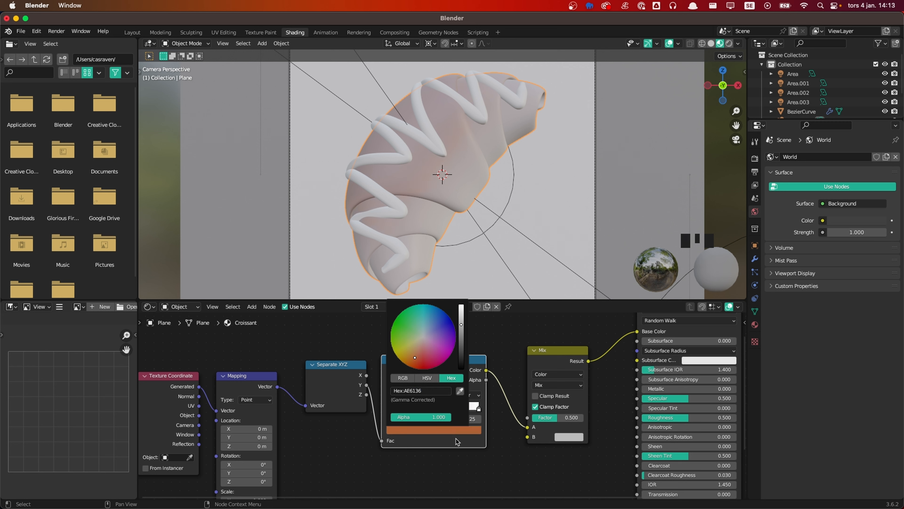
{"action": "left_click", "coordinate": [470, 420]}
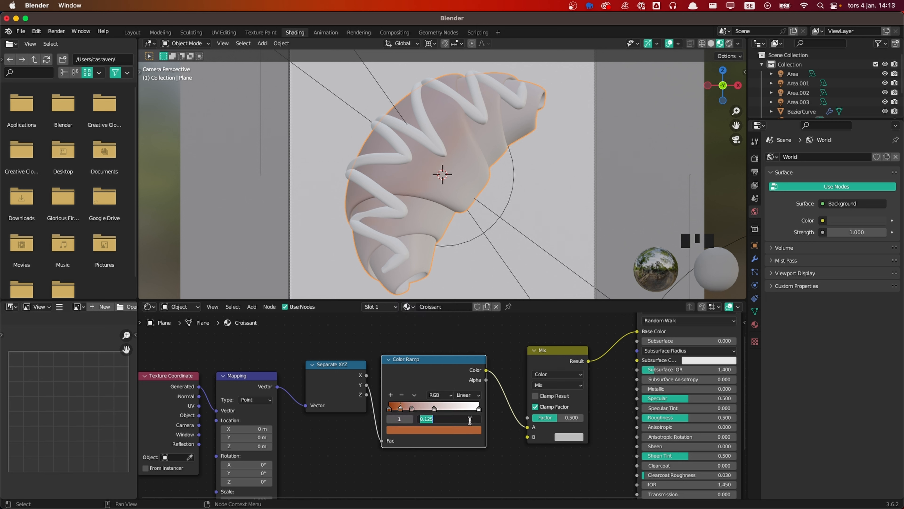
{"action": "type", "text": "0.1"}
{"action": "key", "text": "Return"}
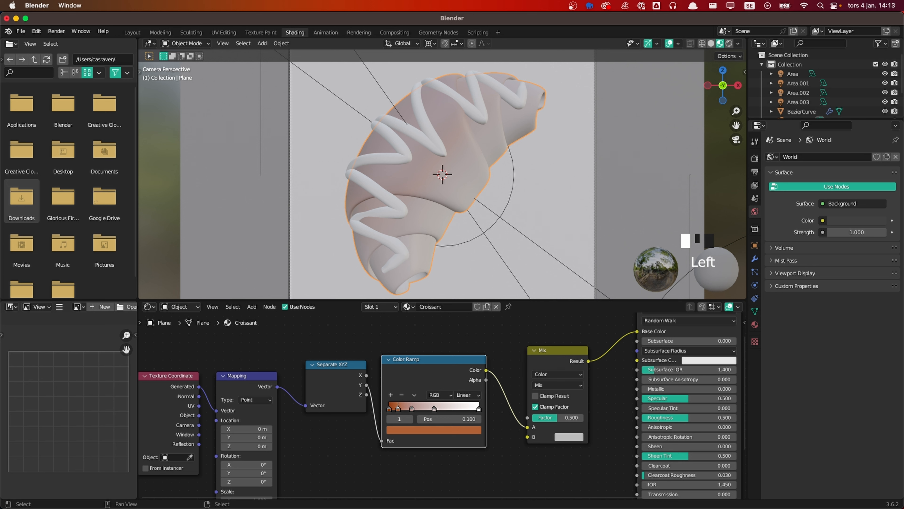
Step: Give the Color Ramp's stop 2 the hex color C86A34 and place it at position 0.3
{"action": "left_click", "coordinate": [412, 409]}
{"action": "left_click", "coordinate": [419, 431]}
{"action": "left_click", "coordinate": [417, 391]}
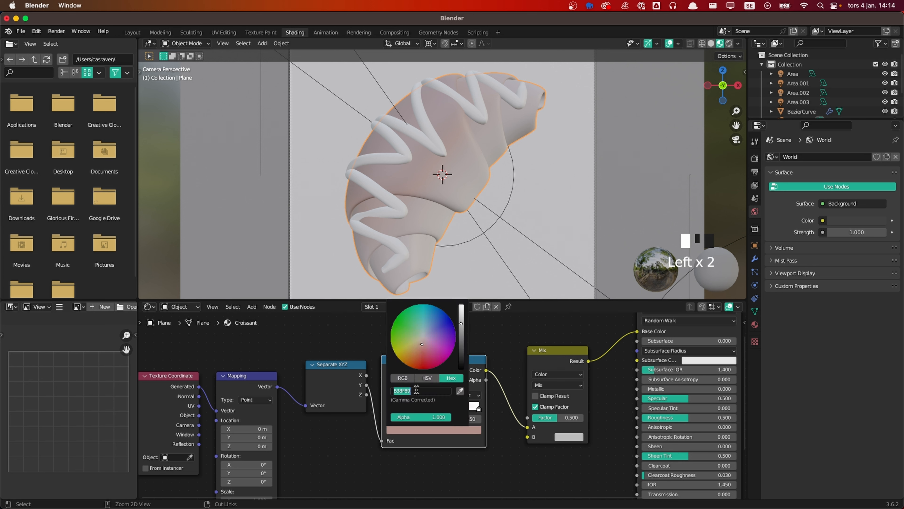
{"action": "type", "text": "C86A34"}
{"action": "key", "text": "Return"}
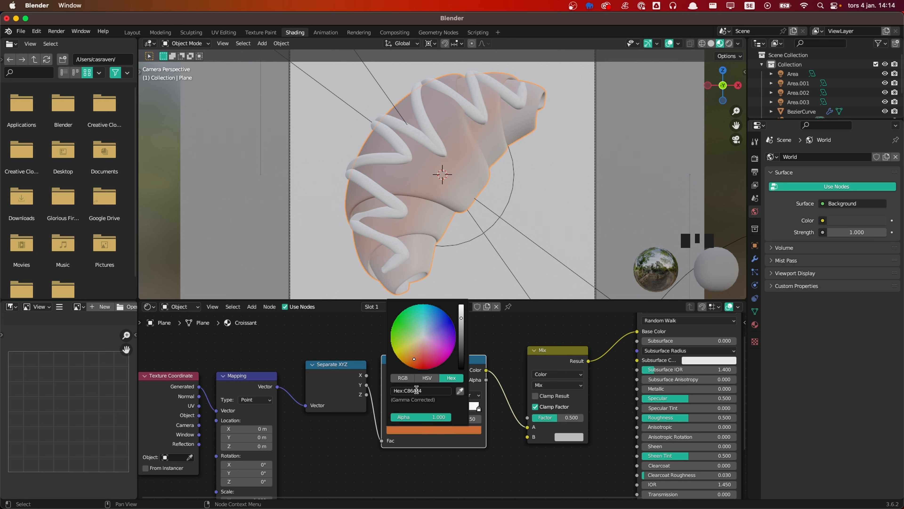
{"action": "left_click", "coordinate": [469, 421]}
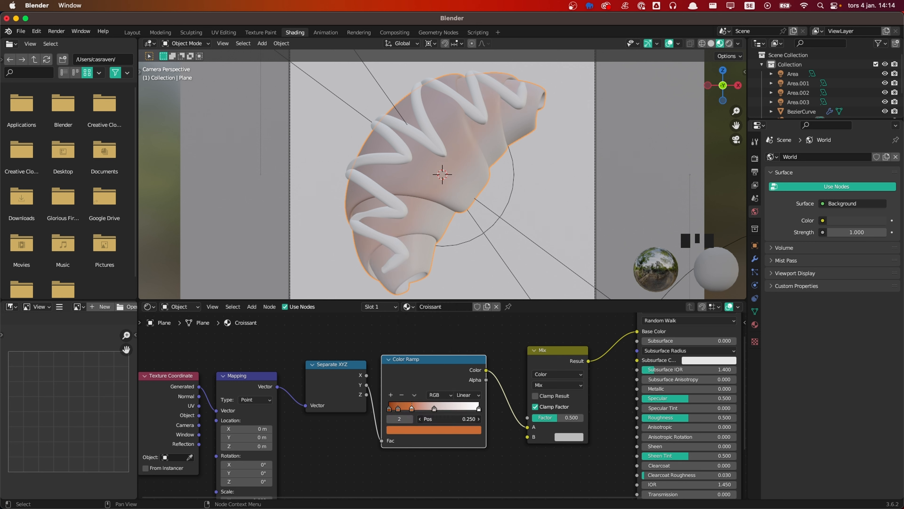
{"action": "type", "text": ".3"}
{"action": "left_click", "coordinate": [469, 421]}
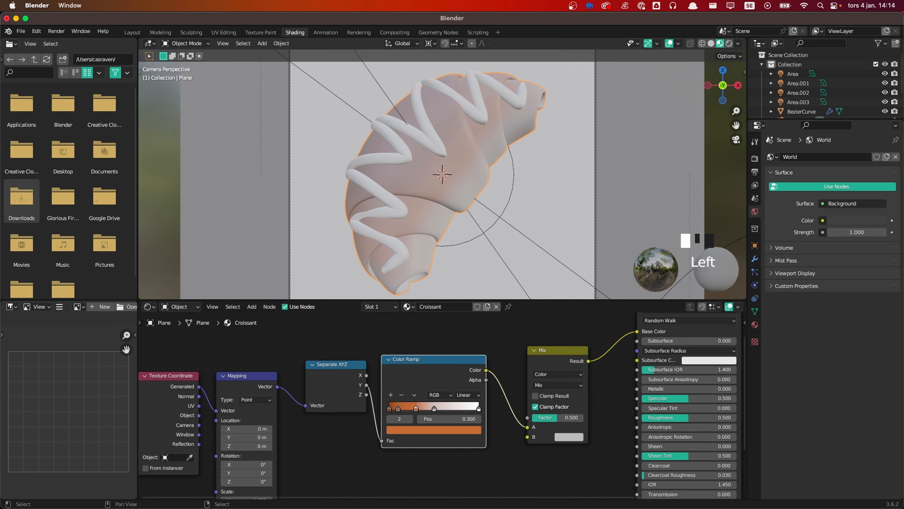
Step: Give the Color Ramp's stop 3 the hex color E2B863 and place it at position 0.6
{"action": "left_click", "coordinate": [434, 409]}
{"action": "left_click", "coordinate": [439, 430]}
{"action": "left_click", "coordinate": [416, 389]}
{"action": "type", "text": "E2B863"}
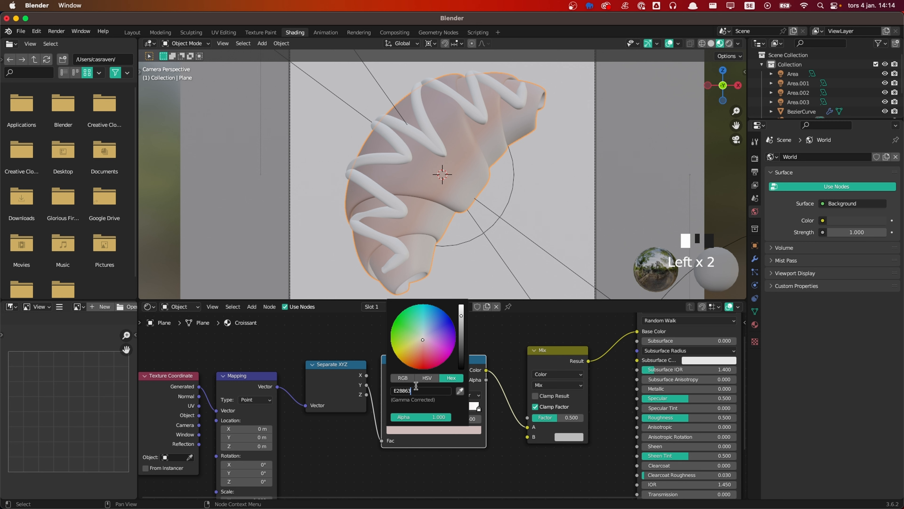
{"action": "key", "text": "Return"}
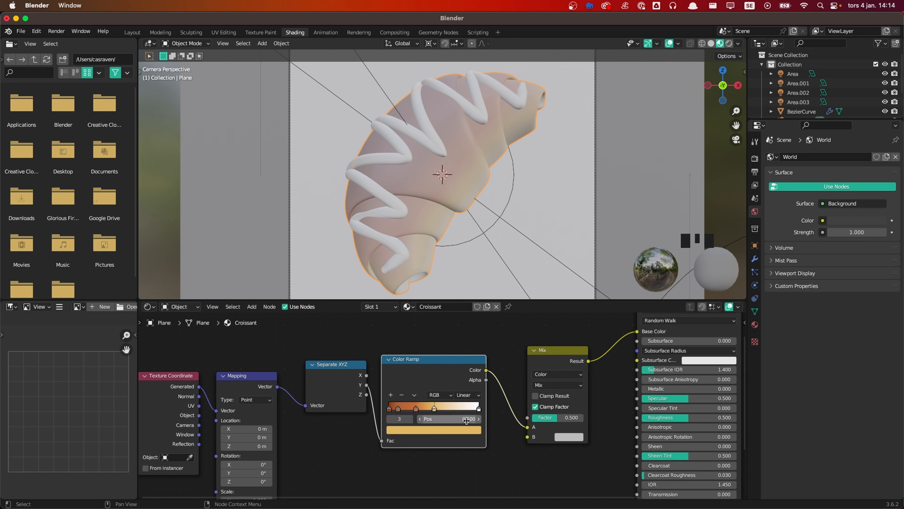
{"action": "left_click", "coordinate": [466, 419]}
{"action": "key", "text": "Return"}
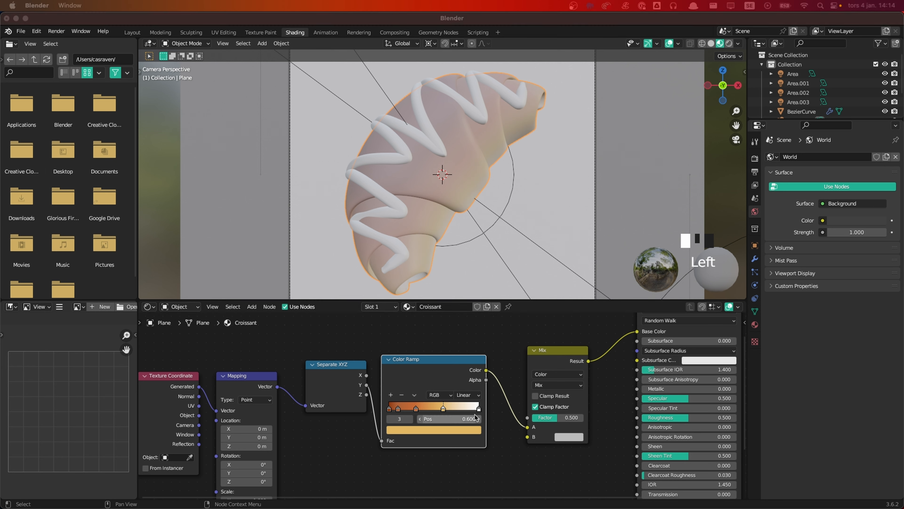
Step: Set the color of the Color Ramp's last stop, at position 1, to hex BA744F
{"action": "left_click", "coordinate": [479, 409]}
{"action": "left_click", "coordinate": [457, 430]}
{"action": "left_click", "coordinate": [428, 391]}
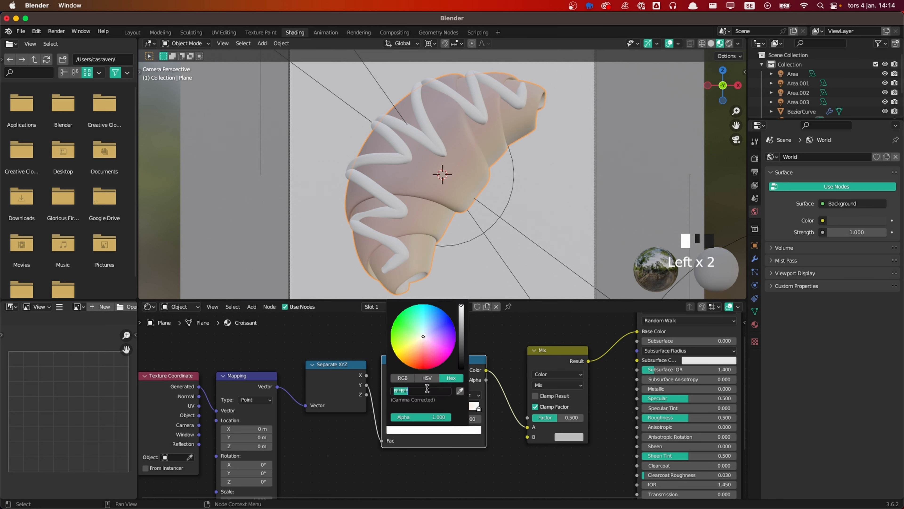
{"action": "type", "text": "BA744F"}
{"action": "key", "text": "Return"}
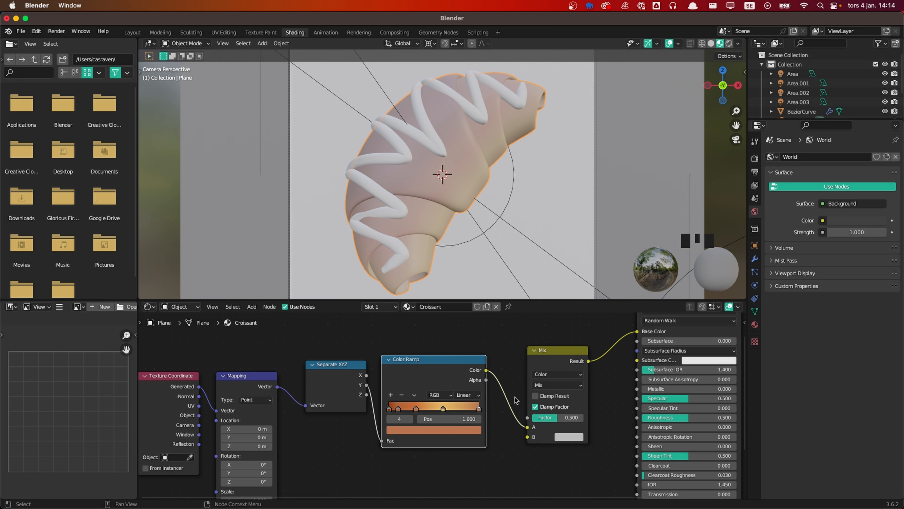
Step: Set the Principled BSDF's Roughness to 0.35
{"action": "scroll", "coordinate": [515, 398], "scroll_direction": "down", "scroll_amount": 1}
{"action": "middle_click_drag", "start_coordinate": [562, 443], "coordinate": [379, 391], "text": "shift"}
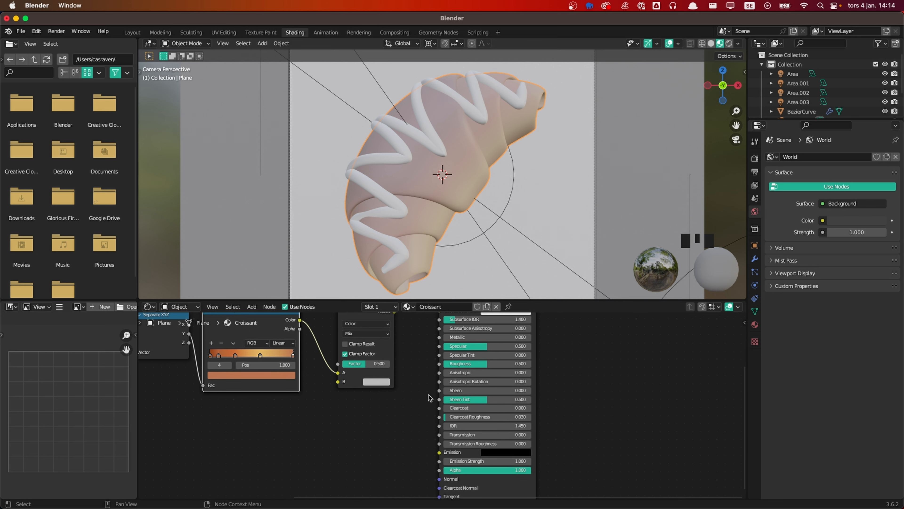
{"action": "middle_click_drag", "start_coordinate": [588, 389], "coordinate": [597, 401], "text": "shift"}
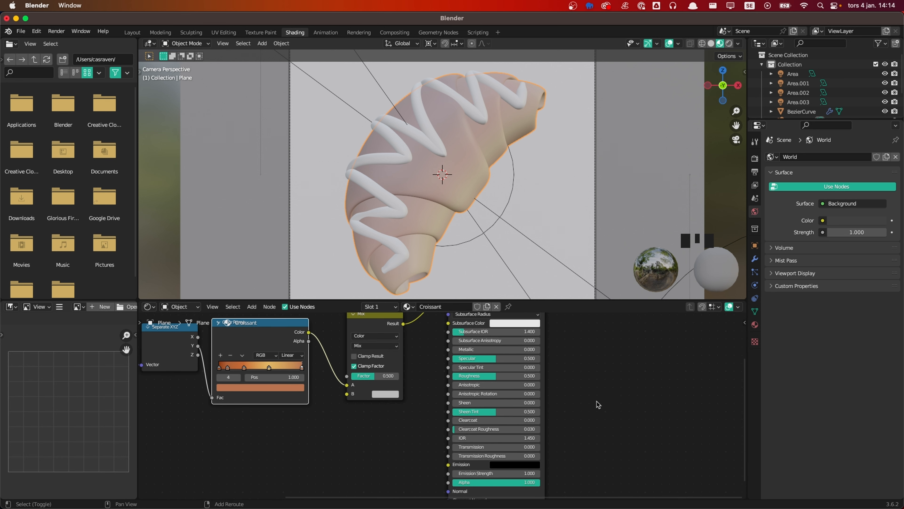
{"action": "left_click", "coordinate": [494, 376]}
{"action": "type", "text": "0.3"}
{"action": "left_click", "coordinate": [494, 377]}
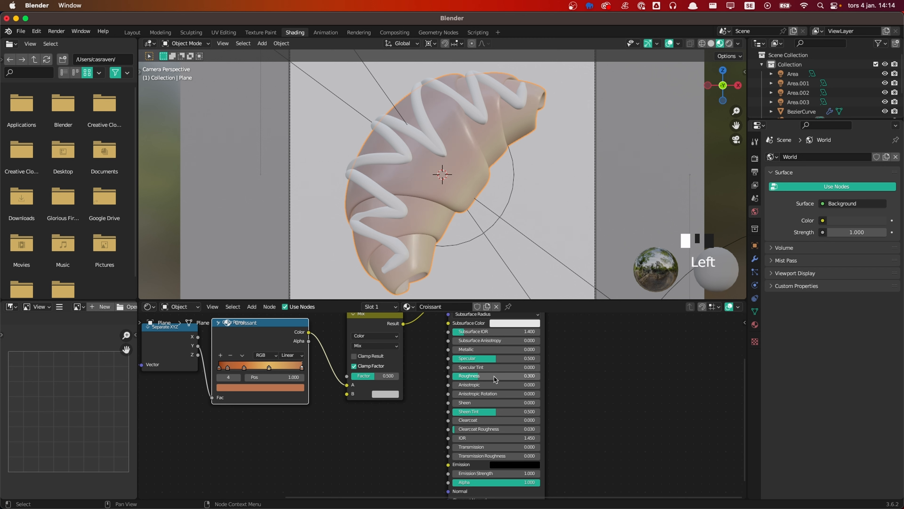
{"action": "left_click", "coordinate": [494, 376]}
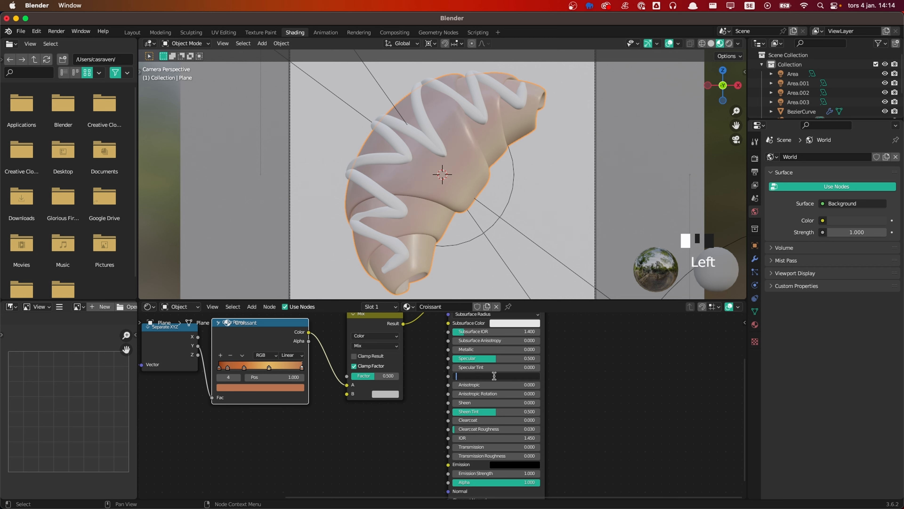
{"action": "key", "text": "Return"}
{"action": "left_click", "coordinate": [581, 392]}
Step: Add a Noise Texture node in the empty area above the Mapping and Separate XYZ nodes
{"action": "scroll", "coordinate": [451, 386], "scroll_direction": "down", "scroll_amount": 1}
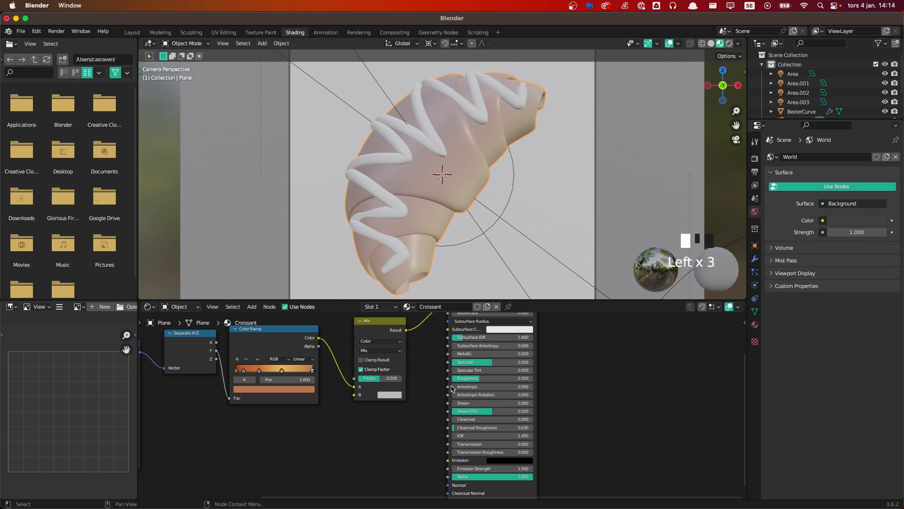
{"action": "middle_click_drag", "start_coordinate": [409, 413], "coordinate": [550, 467], "text": "shift"}
{"action": "middle_click_drag", "start_coordinate": [459, 360], "coordinate": [515, 414]}
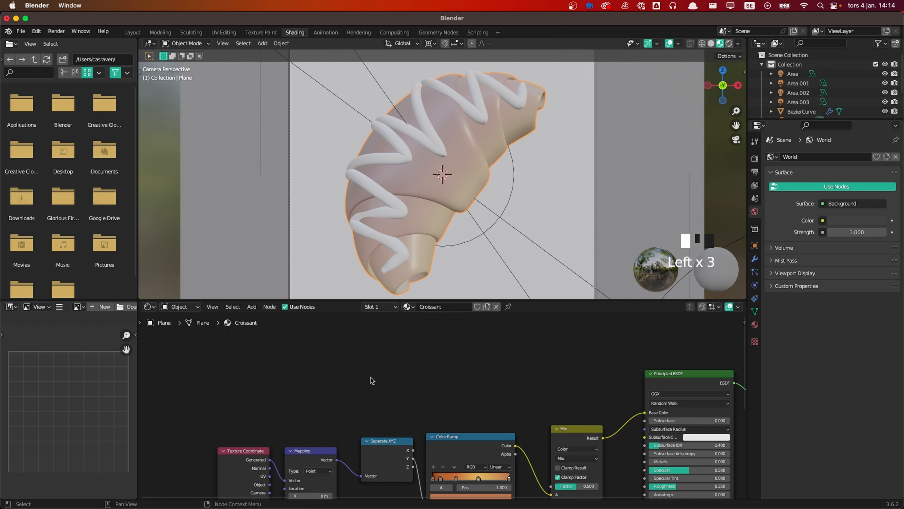
{"action": "left_click", "coordinate": [359, 390]}
{"action": "key", "text": "shift+a"}
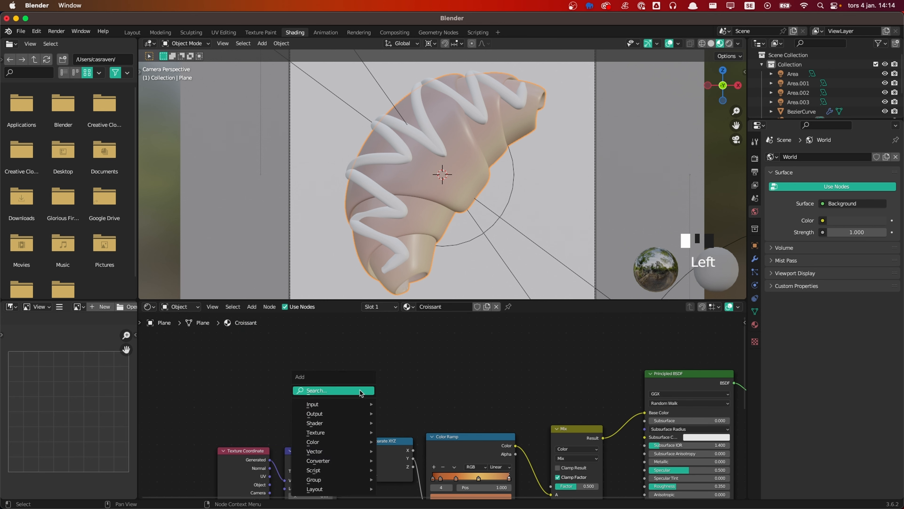
{"action": "type", "text": "noise"}
{"action": "key", "text": "Return"}
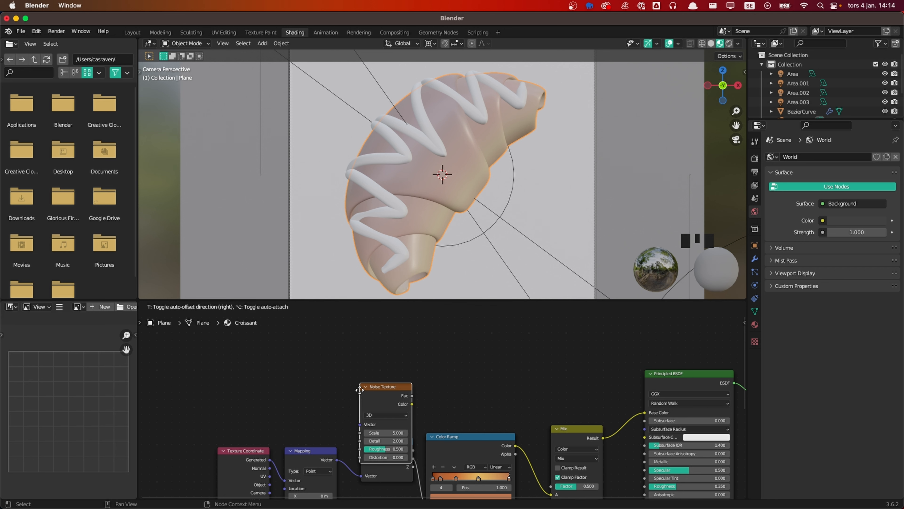
{"action": "left_click", "coordinate": [309, 342]}
Step: Set the Noise Texture's Scale to 10, Detail to 15 and Roughness to 1
{"action": "scroll", "coordinate": [349, 419], "scroll_direction": "up", "scroll_amount": 1}
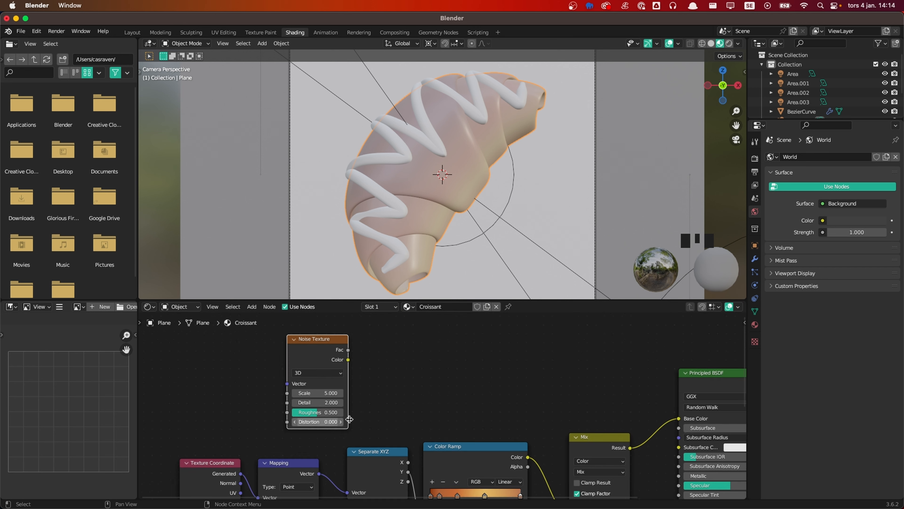
{"action": "scroll", "coordinate": [349, 419], "scroll_direction": "up", "scroll_amount": 1}
{"action": "double_click", "coordinate": [309, 392]}
{"action": "type", "text": "10"}
{"action": "key", "text": "Tab"}
{"action": "type", "text": "15"}
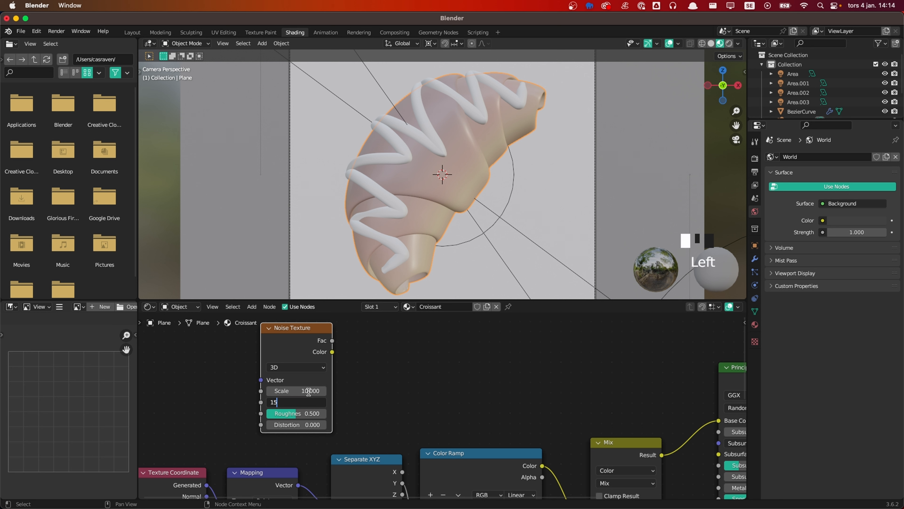
{"action": "key", "text": "Tab"}
{"action": "type", "text": "1"}
{"action": "key", "text": "Tab"}
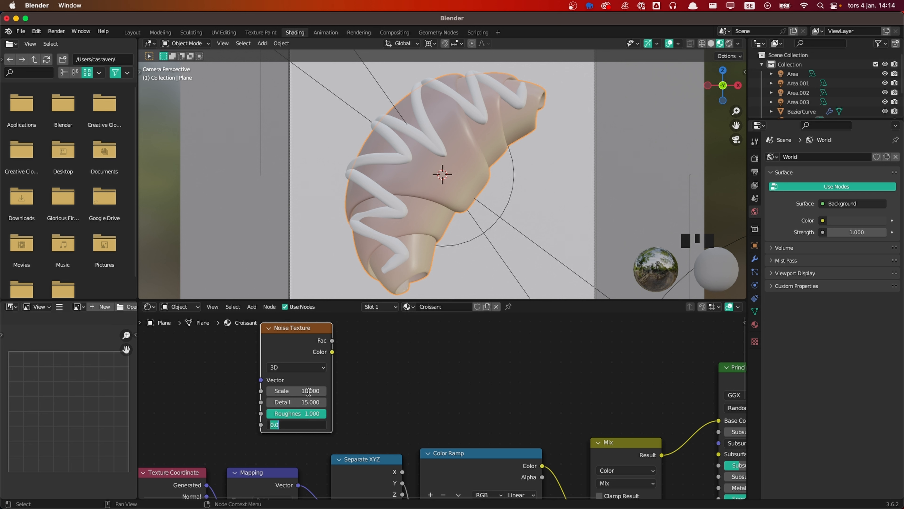
{"action": "key", "text": "Return"}
{"action": "scroll", "coordinate": [416, 395], "scroll_direction": "down", "scroll_amount": 1}
Step: Add an Ambient Occlusion node beside the Noise Texture and connect the noise's Fac output to its Color input
{"action": "left_click", "coordinate": [424, 383]}
{"action": "key", "text": "shift+a"}
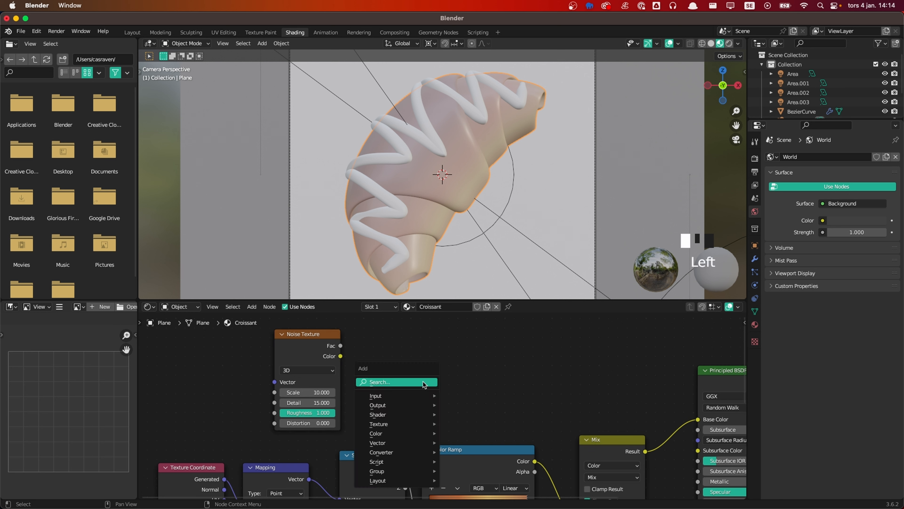
{"action": "left_click", "coordinate": [423, 382]}
{"action": "type", "text": "ambient"}
{"action": "key", "text": "Return"}
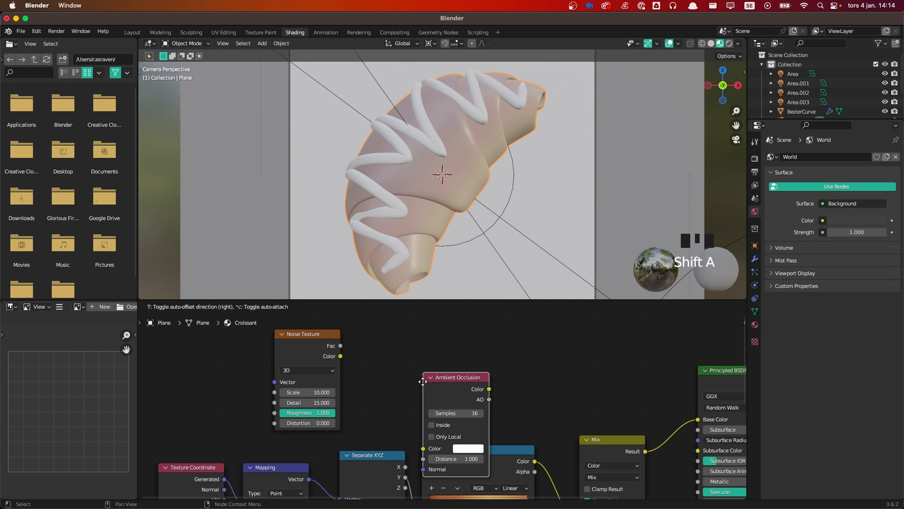
{"action": "left_click", "coordinate": [373, 348]}
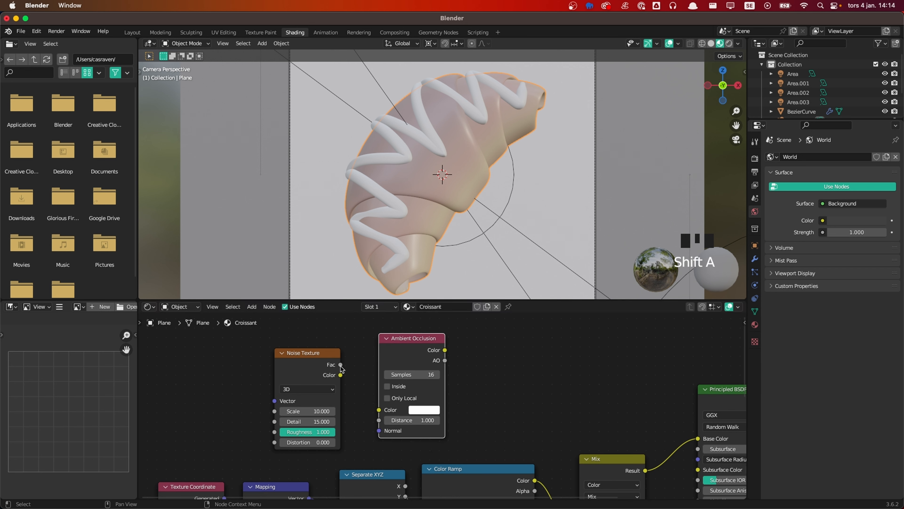
{"action": "left_click_drag", "start_coordinate": [341, 365], "coordinate": [379, 410]}
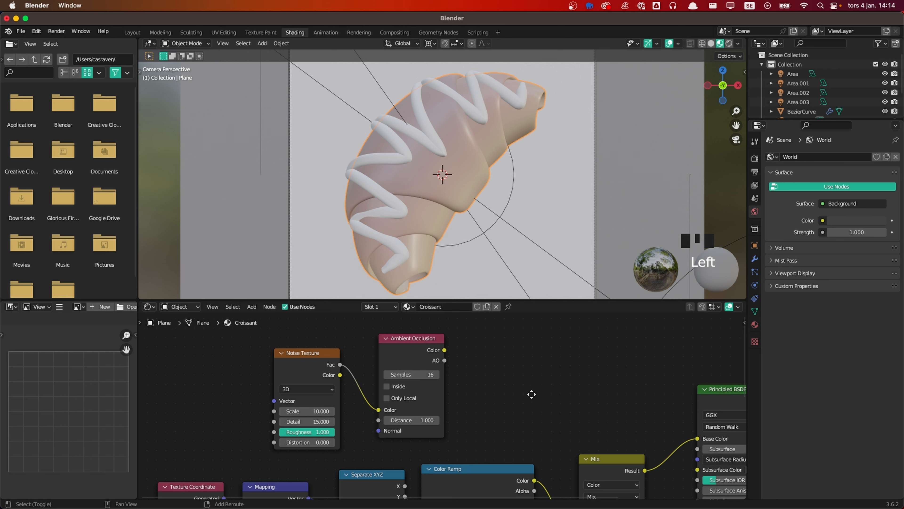
Step: Add a second Color Ramp after the Ambient Occlusion node and feed the Ambient Occlusion's Color output into its Fac
{"action": "middle_click_drag", "start_coordinate": [532, 394], "coordinate": [448, 398]}
{"action": "key", "text": "shift+a"}
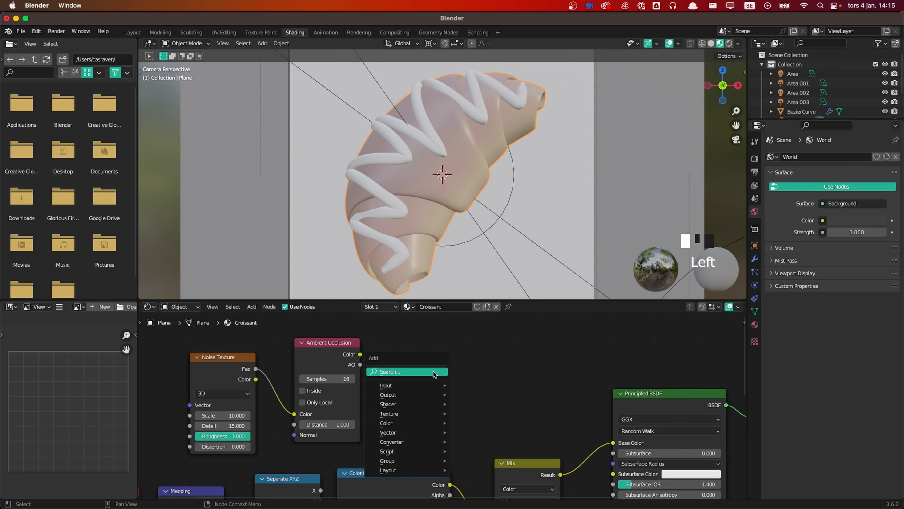
{"action": "type", "text": "ramp"}
{"action": "key", "text": "Return"}
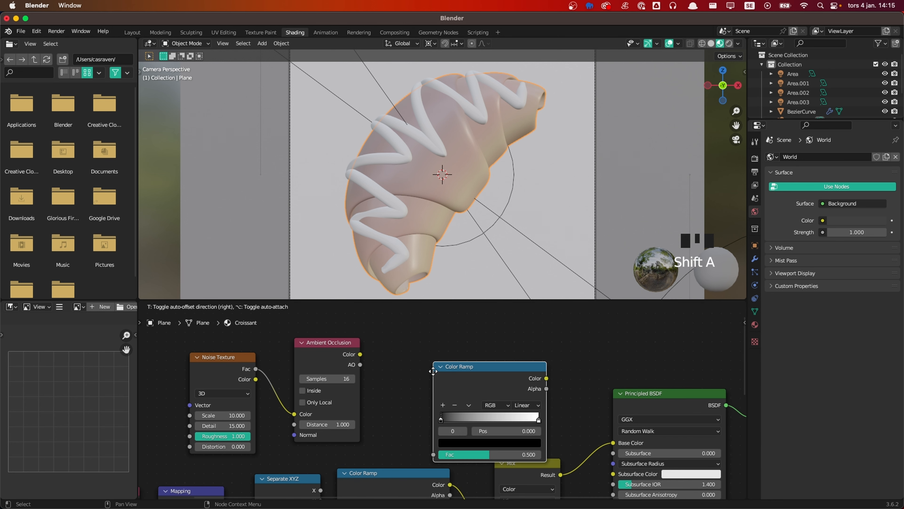
{"action": "left_click", "coordinate": [386, 343]}
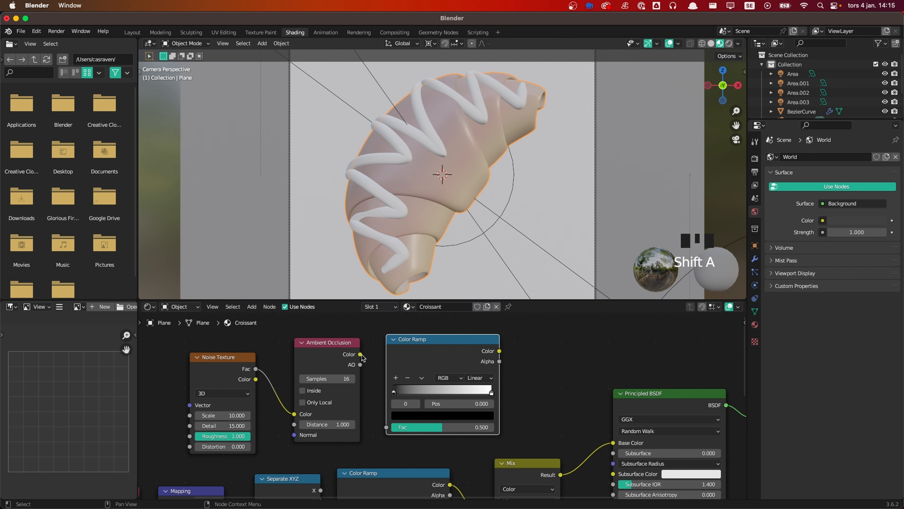
{"action": "left_click_drag", "start_coordinate": [360, 354], "coordinate": [386, 427]}
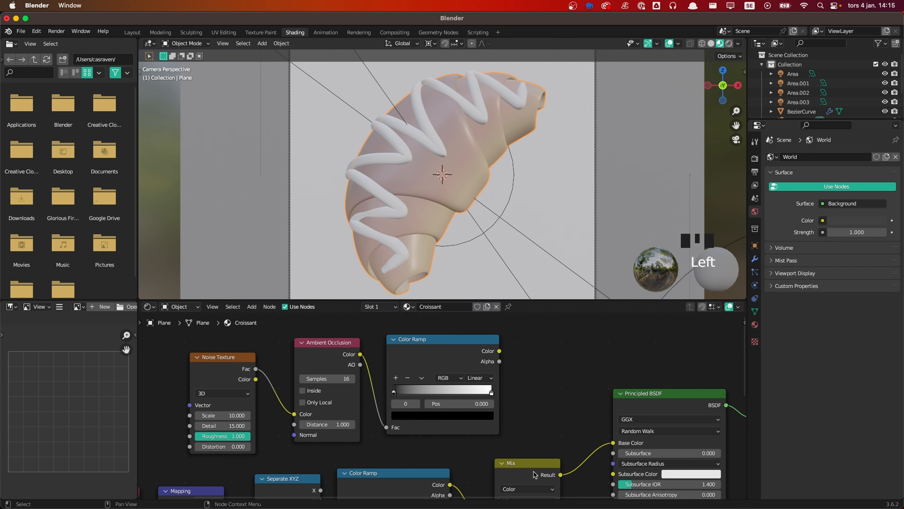
Step: Connect the new Color Ramp's Color output to the B input of the Mix node
{"action": "left_click_drag", "start_coordinate": [560, 383], "coordinate": [201, 409]}
{"action": "left_click_drag", "start_coordinate": [422, 357], "coordinate": [320, 363]}
{"action": "left_click", "coordinate": [434, 408]}
{"action": "scroll", "coordinate": [445, 404], "scroll_direction": "down", "scroll_amount": 1}
{"action": "middle_click_drag", "start_coordinate": [446, 402], "coordinate": [444, 372], "text": "shift"}
{"action": "scroll", "coordinate": [444, 373], "scroll_direction": "down", "scroll_amount": 1}
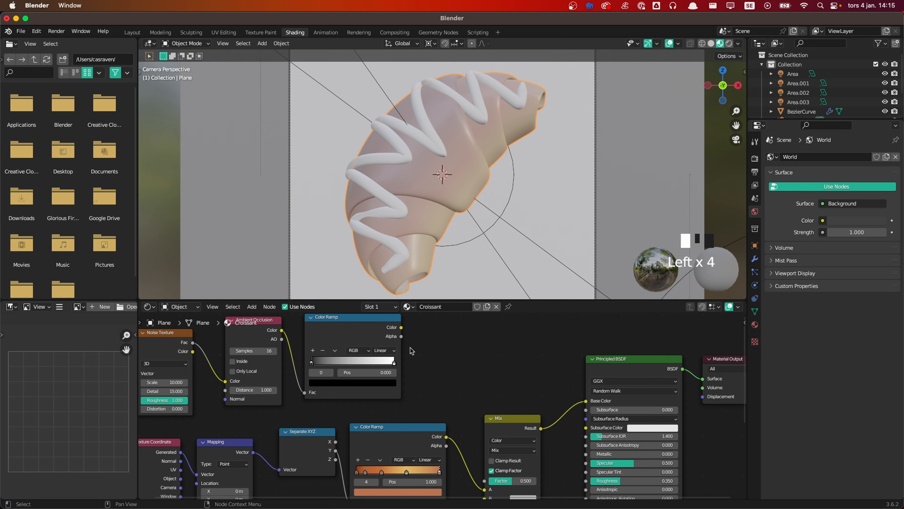
{"action": "left_click_drag", "start_coordinate": [402, 327], "coordinate": [485, 438]}
{"action": "middle_click_drag", "start_coordinate": [400, 319], "coordinate": [494, 438]}
{"action": "scroll", "coordinate": [403, 435], "scroll_direction": "up", "scroll_amount": 3}
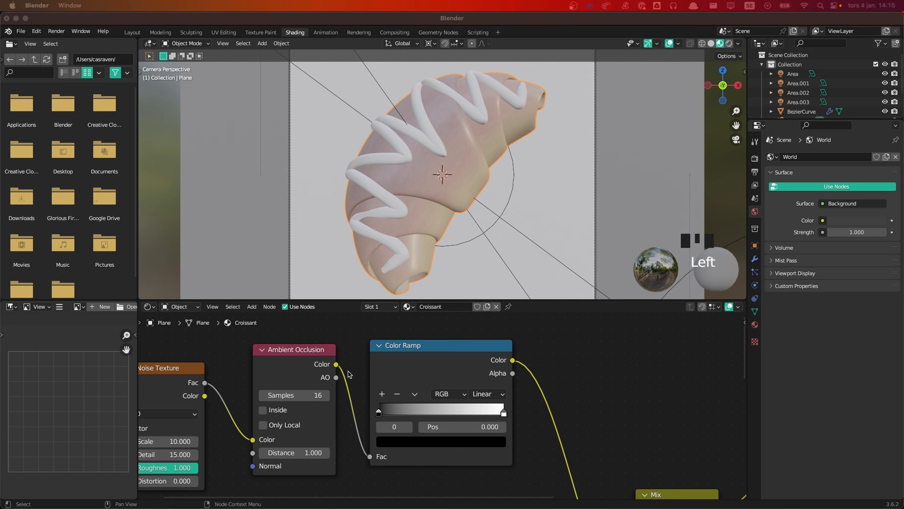
Step: Set the color of the new Color Ramp's first stop, at position 0, to hex E2B863
{"action": "left_click", "coordinate": [406, 444]}
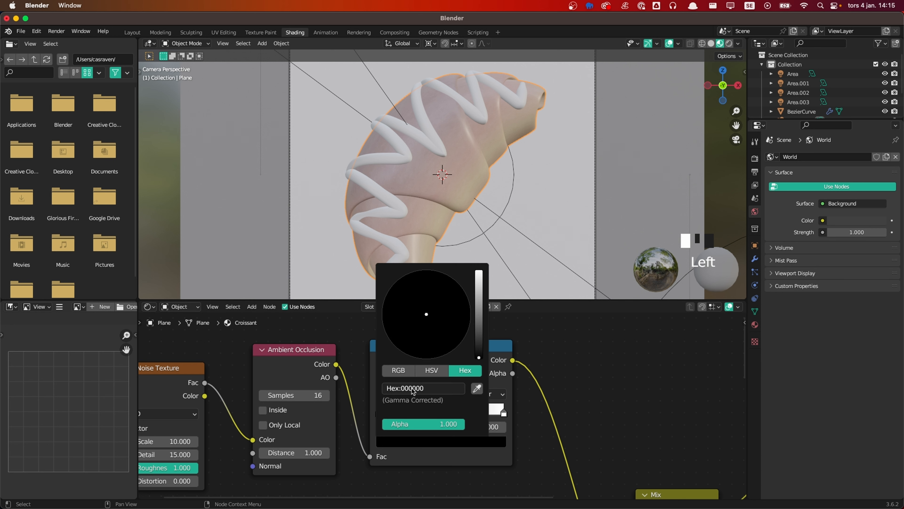
{"action": "left_click", "coordinate": [427, 389]}
{"action": "type", "text": "E2B863"}
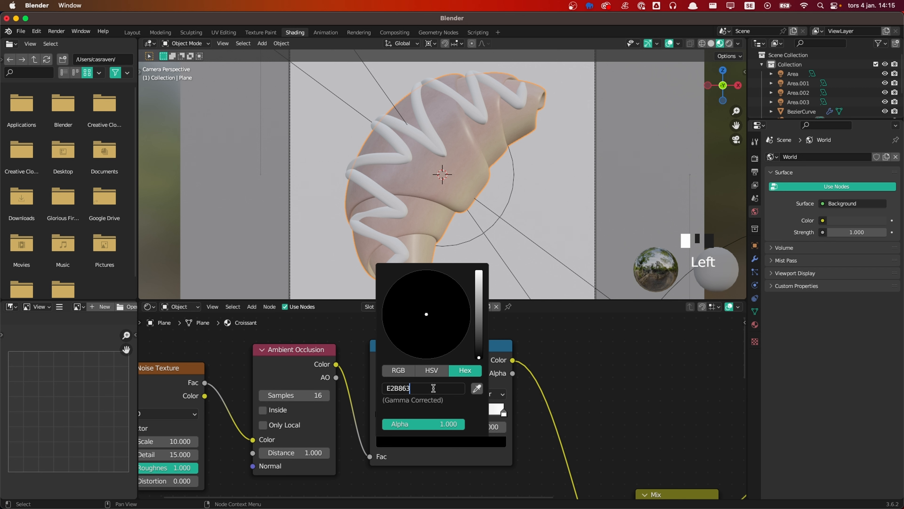
{"action": "key", "text": "Return"}
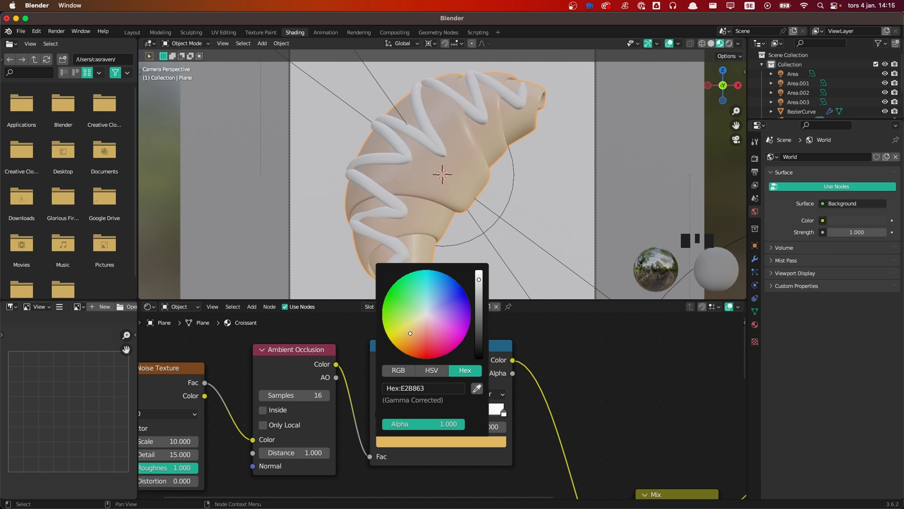
Step: Set the color of the new Color Ramp's last stop to hex 804728
{"action": "left_click", "coordinate": [504, 414]}
{"action": "left_click", "coordinate": [504, 414]}
{"action": "left_click", "coordinate": [504, 414]}
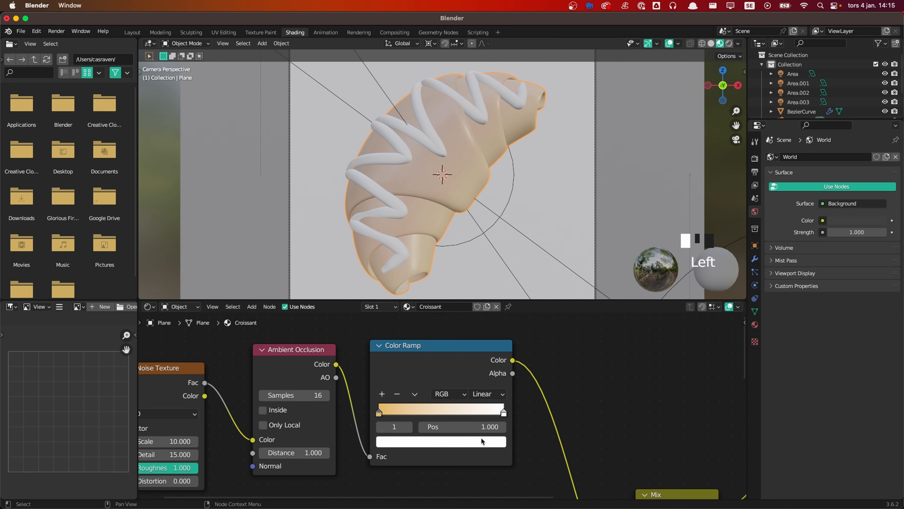
{"action": "left_click", "coordinate": [482, 441]}
{"action": "left_click", "coordinate": [410, 389]}
{"action": "type", "text": "804728"}
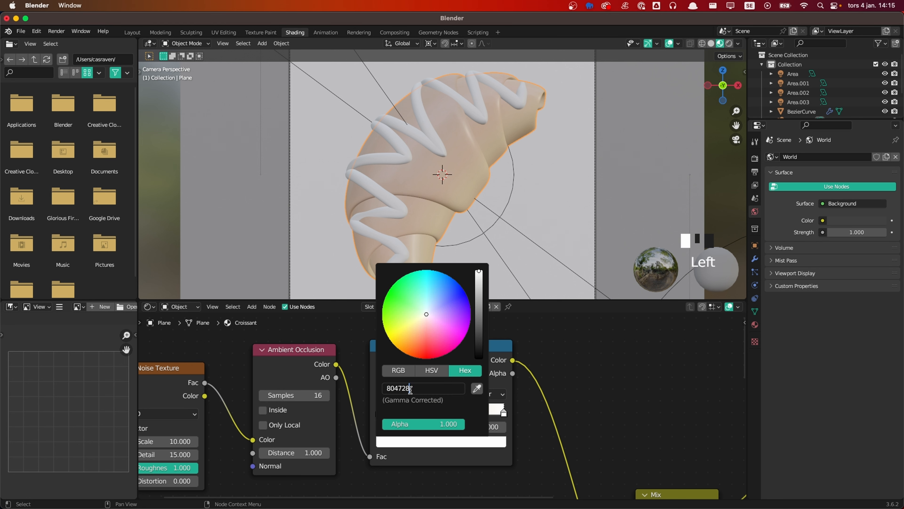
{"action": "left_click", "coordinate": [409, 391]}
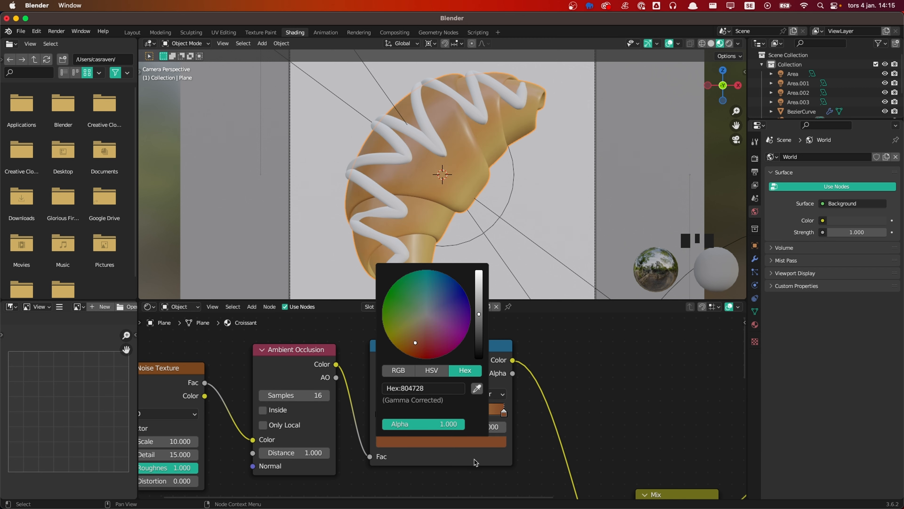
Step: Set the position of the new Color Ramp's brown stop to 0.5
{"action": "left_click", "coordinate": [492, 425]}
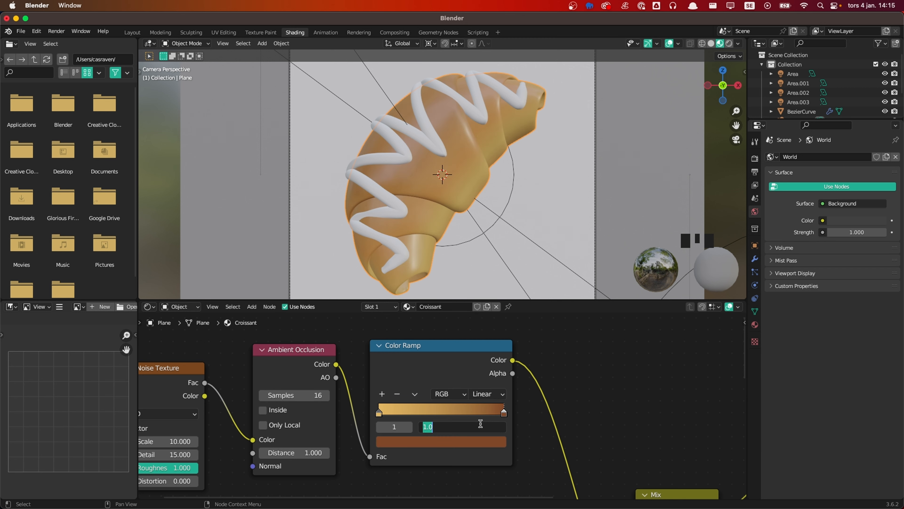
{"action": "type", "text": "0.5"}
{"action": "key", "text": "Return"}
{"action": "left_click", "coordinate": [608, 411]}
Step: Set the Principled BSDF's Roughness to 0.4
{"action": "scroll", "coordinate": [623, 435], "scroll_direction": "down", "scroll_amount": 4}
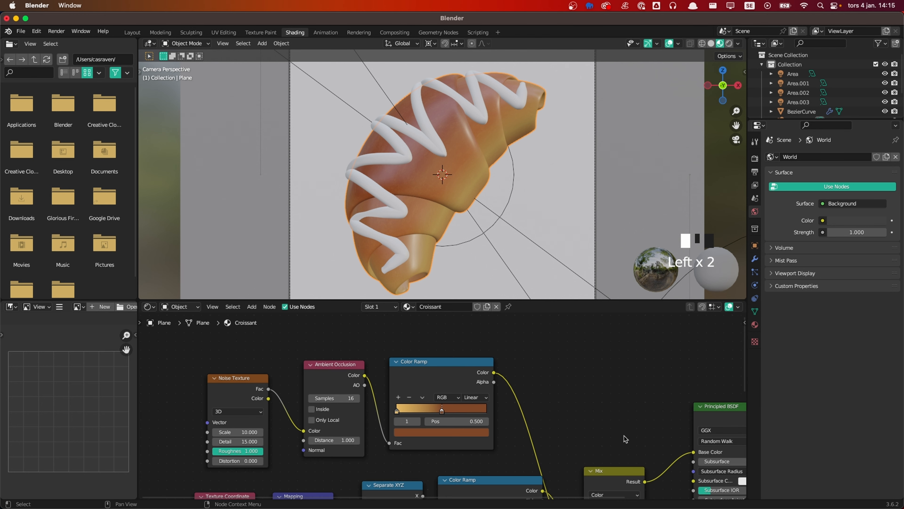
{"action": "middle_click_drag", "start_coordinate": [618, 442], "coordinate": [494, 369]}
{"action": "left_click", "coordinate": [625, 462]}
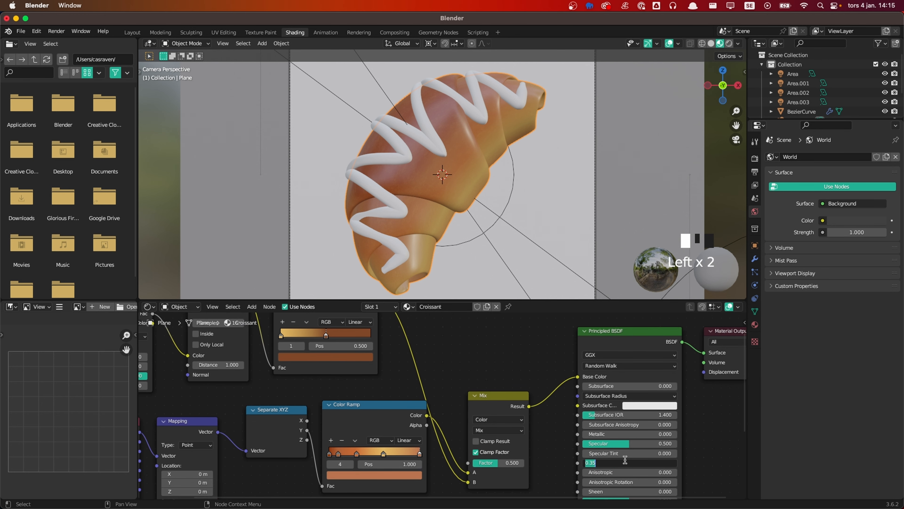
{"action": "type", "text": "0.4"}
{"action": "left_click", "coordinate": [625, 459]}
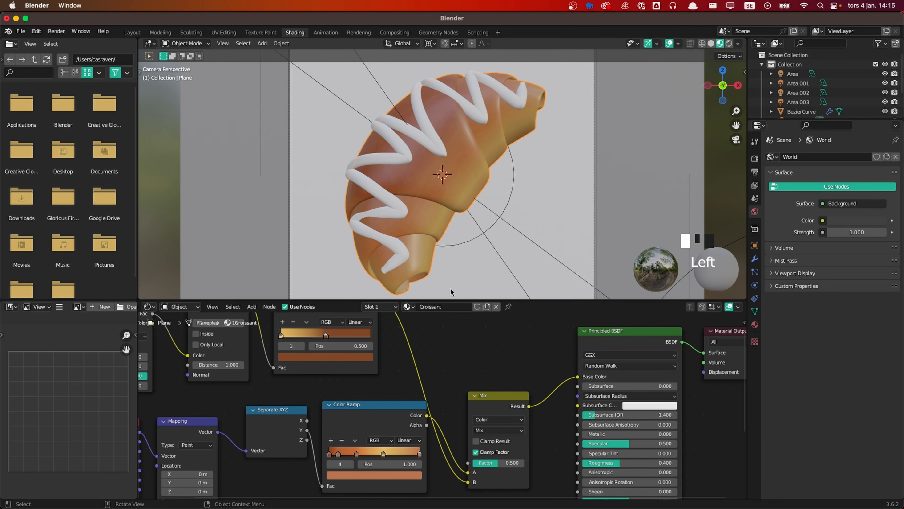
{"action": "scroll", "coordinate": [463, 201], "scroll_direction": "down", "scroll_amount": 1}
{"action": "scroll", "coordinate": [488, 223], "scroll_direction": "up", "scroll_amount": 1}
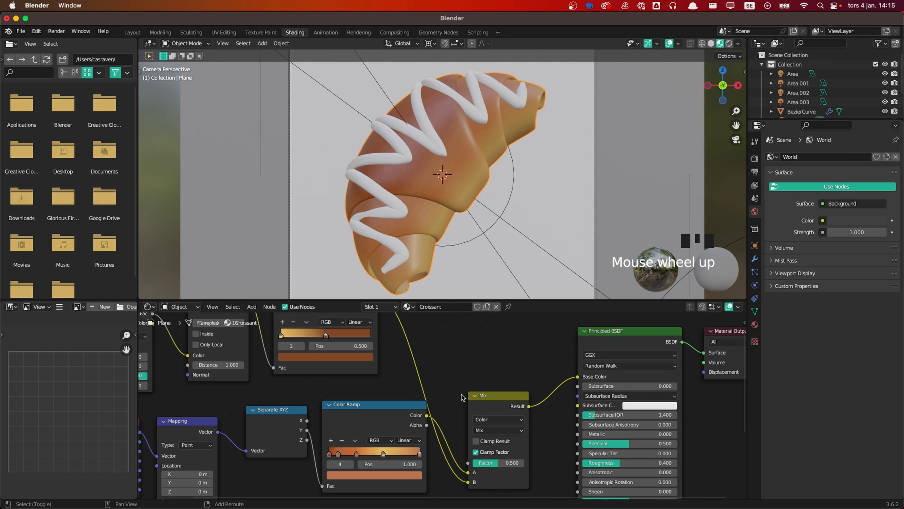
Step: Add another Noise Texture node in the empty area beside the Principled BSDF's Normal input
{"action": "scroll", "coordinate": [470, 354], "scroll_direction": "down", "scroll_amount": 10}
{"action": "left_click", "coordinate": [500, 379]}
{"action": "scroll", "coordinate": [463, 378], "scroll_direction": "up", "scroll_amount": 1}
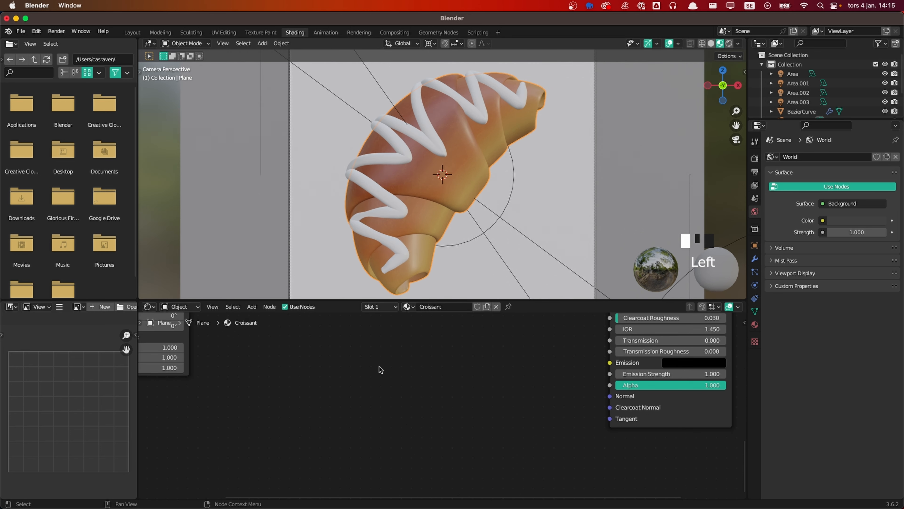
{"action": "key", "text": "shift+a"}
{"action": "left_click", "coordinate": [379, 366]}
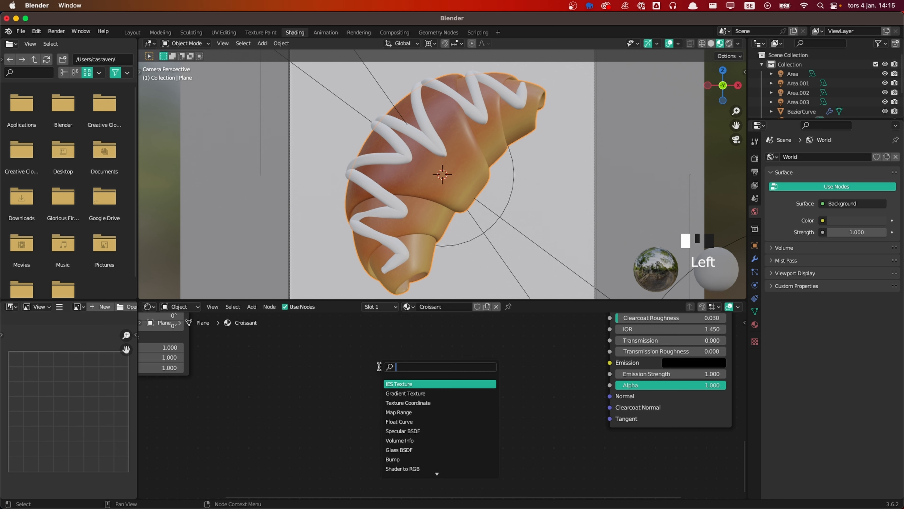
{"action": "type", "text": "noi"}
{"action": "key", "text": "Return"}
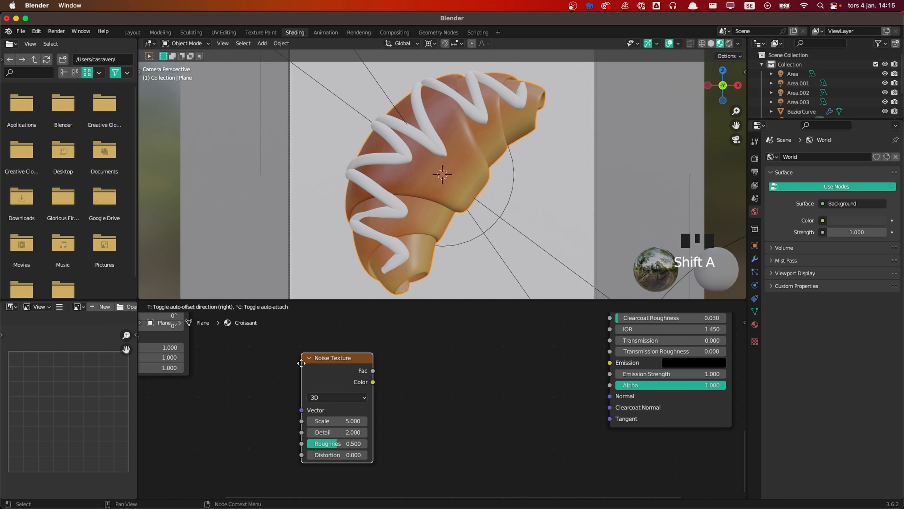
{"action": "left_click", "coordinate": [302, 362]}
Step: Add a Bump node, wiring the new Noise Texture's Fac into its Height and its Normal output into the Principled BSDF's Normal
{"action": "left_click", "coordinate": [420, 400]}
{"action": "key", "text": "shift+a"}
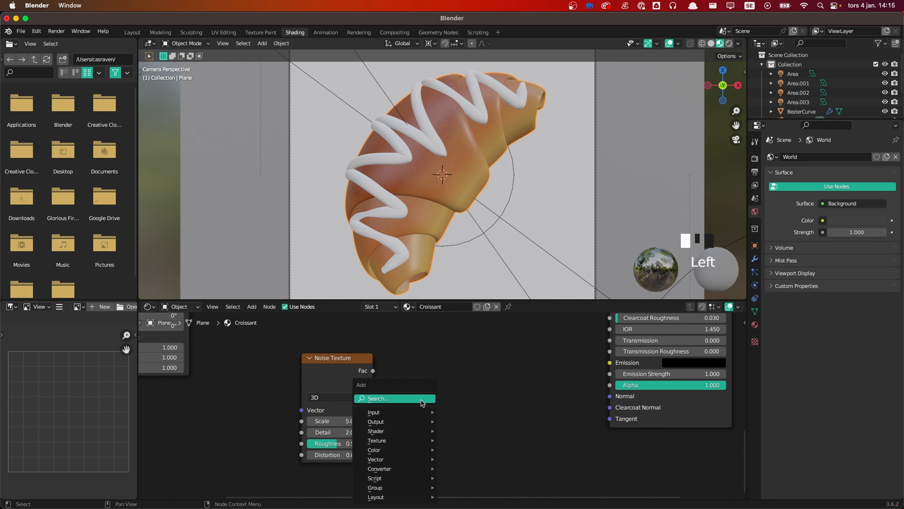
{"action": "left_click", "coordinate": [421, 399]}
{"action": "type", "text": "bump"}
{"action": "key", "text": "Return"}
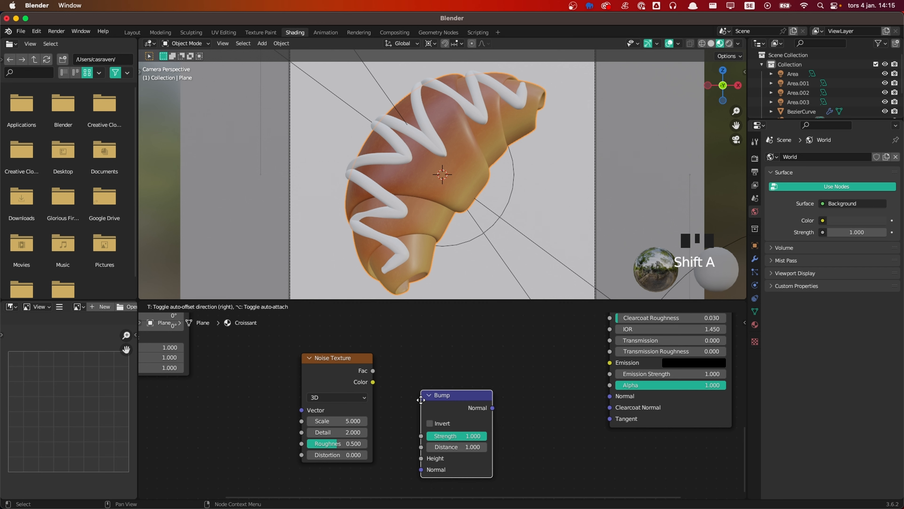
{"action": "left_click", "coordinate": [423, 361]}
{"action": "left_click_drag", "start_coordinate": [374, 371], "coordinate": [423, 419]}
{"action": "left_click_drag", "start_coordinate": [495, 369], "coordinate": [611, 396]}
Step: Set the Bump node's Strength to 0.2
{"action": "scroll", "coordinate": [443, 406], "scroll_direction": "up", "scroll_amount": 2}
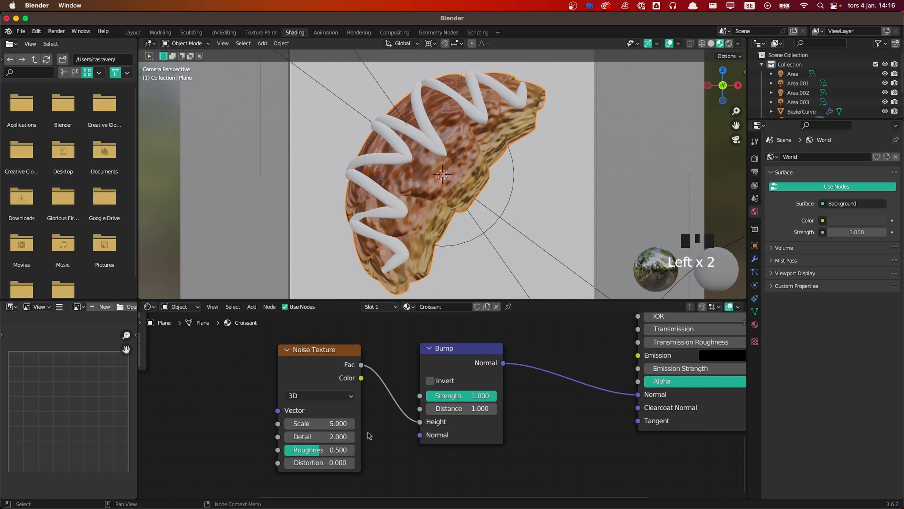
{"action": "left_click", "coordinate": [481, 399]}
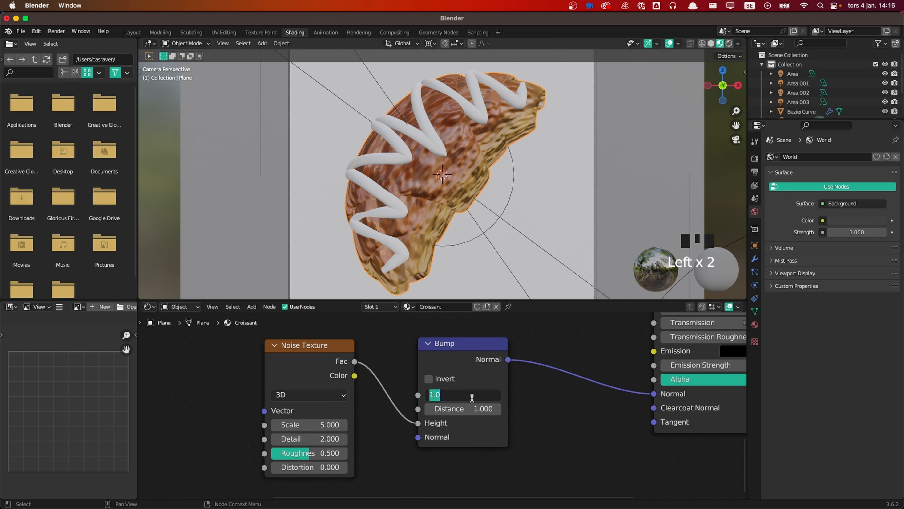
{"action": "type", "text": "0.2"}
{"action": "key", "text": "Return"}
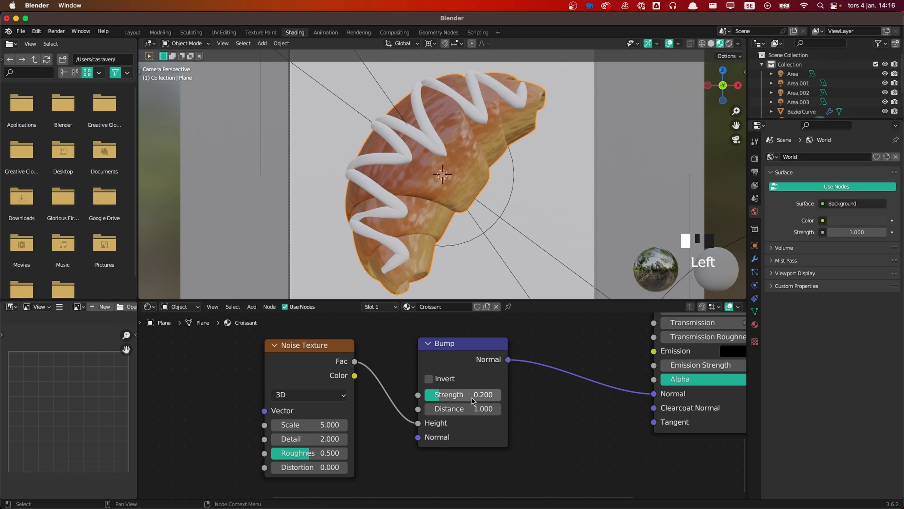
Step: Set the Scale to 100, Detail to 10 and Roughness to 1 on the Noise Texture feeding the Bump node
{"action": "left_click", "coordinate": [302, 424]}
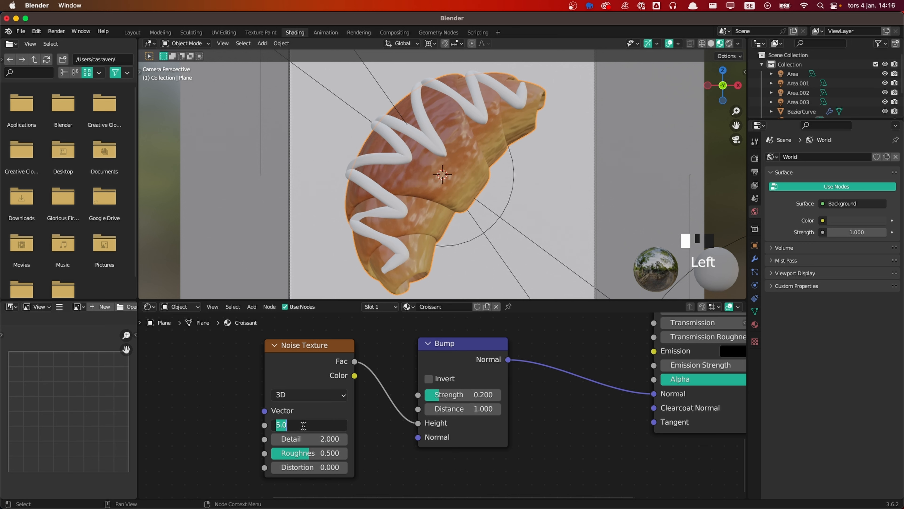
{"action": "type", "text": "100"}
{"action": "key", "text": "Return"}
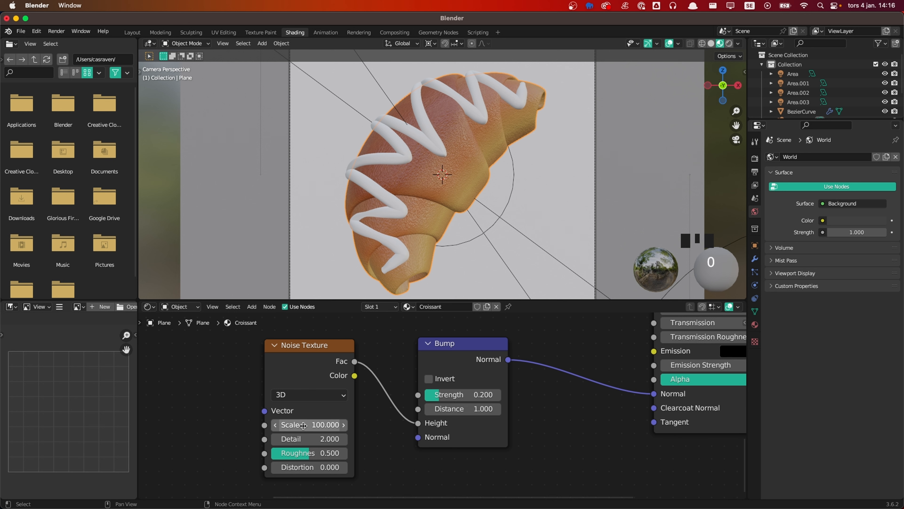
{"action": "left_click", "coordinate": [309, 439]}
{"action": "type", "text": "1"}
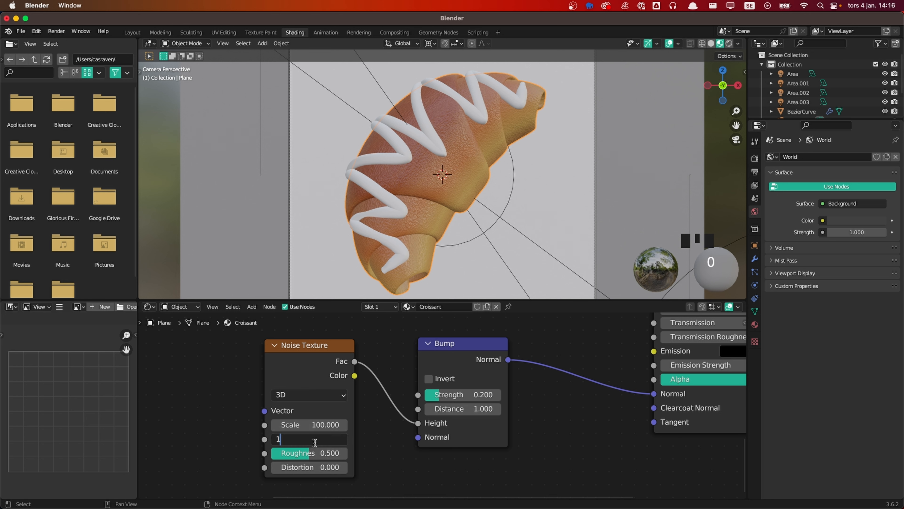
{"action": "type", "text": "0"}
{"action": "key", "text": "Return"}
{"action": "left_click_drag", "start_coordinate": [314, 452], "coordinate": [356, 452]}
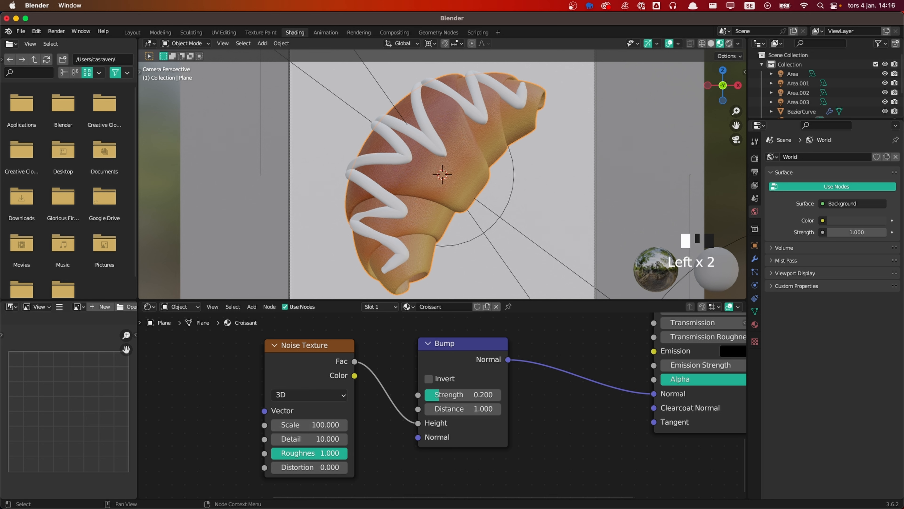
{"action": "scroll", "coordinate": [529, 135], "scroll_direction": "up", "scroll_amount": 5}
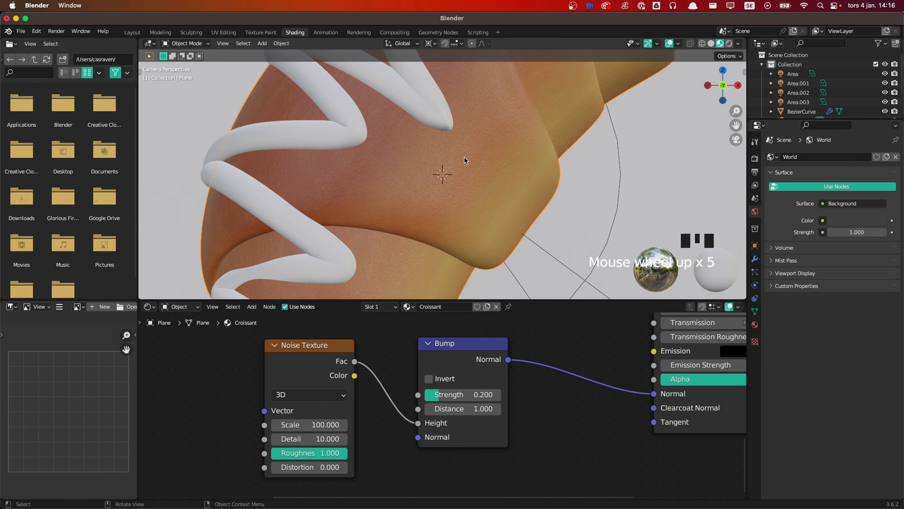
{"action": "scroll", "coordinate": [464, 156], "scroll_direction": "down", "scroll_amount": 7}
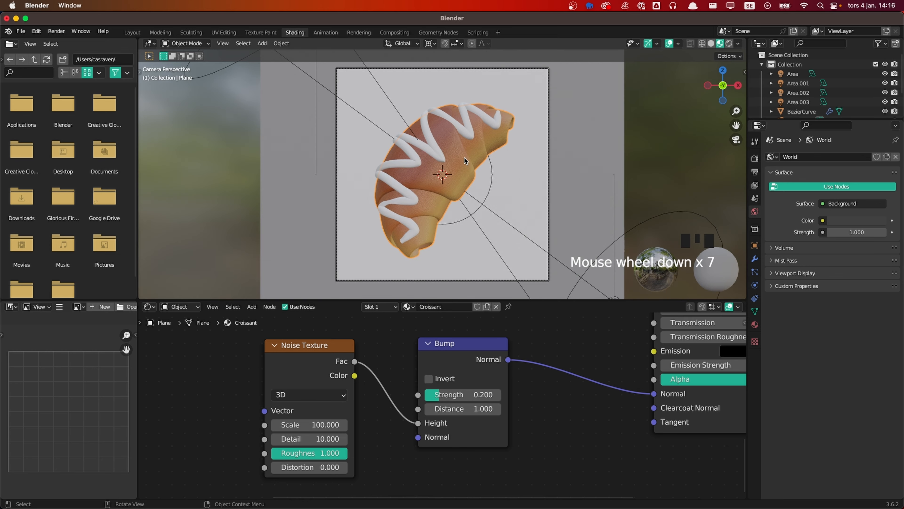
Step: Create a new material named Chocolate Sauce on the zigzag drizzle curve over the croissant
{"action": "scroll", "coordinate": [466, 159], "scroll_direction": "up", "scroll_amount": 2}
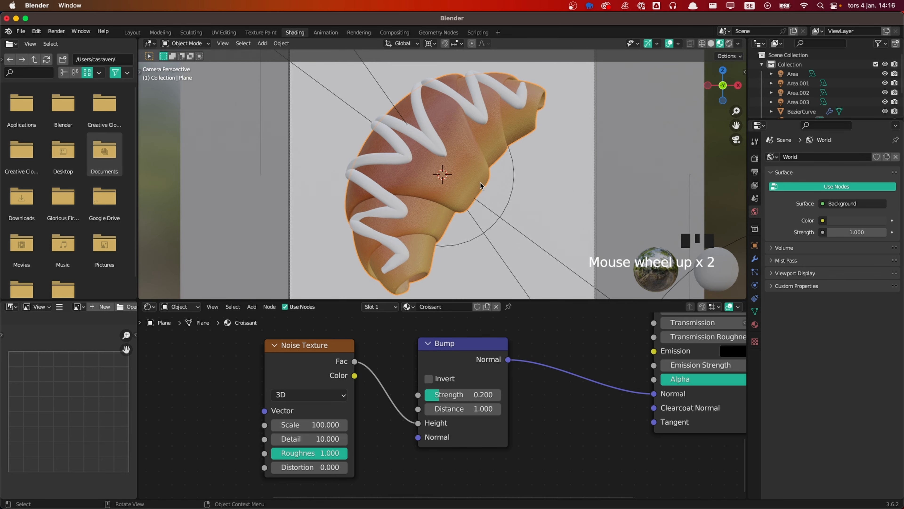
{"action": "left_click", "coordinate": [441, 150]}
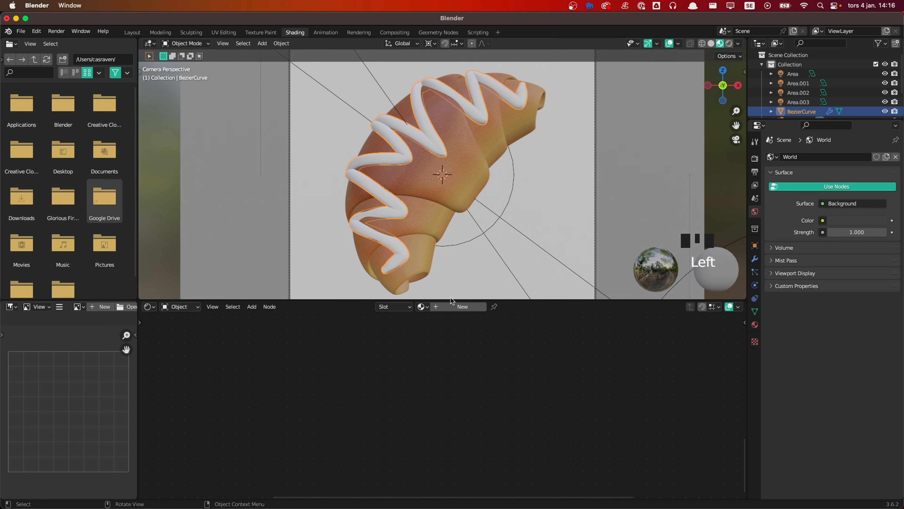
{"action": "left_click", "coordinate": [463, 306]}
{"action": "double_click", "coordinate": [442, 307]}
{"action": "type", "text": "C"}
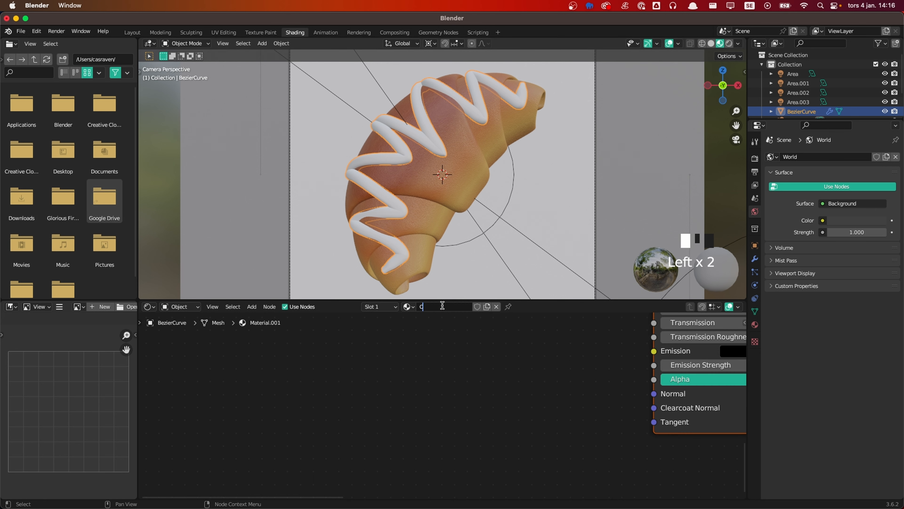
{"action": "type", "text": "hocolate Sauce"}
{"action": "key", "text": "Return"}
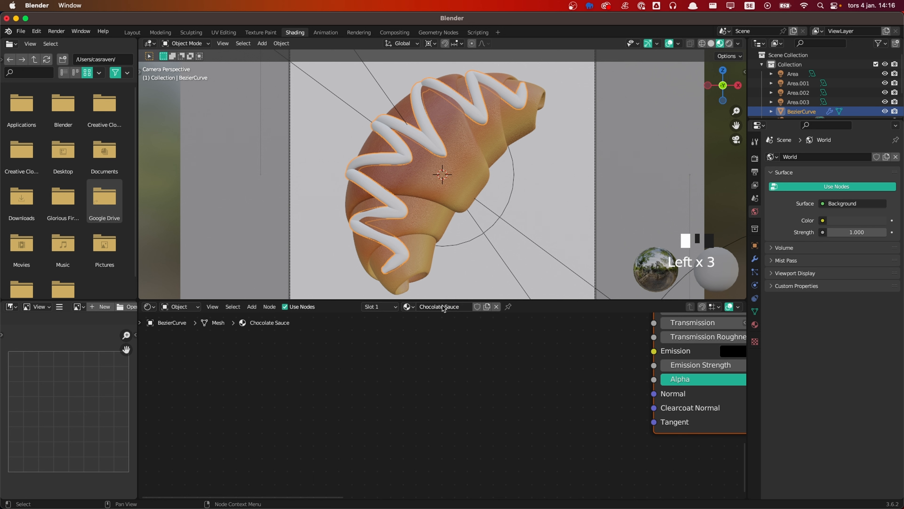
Step: Set the Base Color of the Chocolate Sauce material's Principled BSDF to hex 4E251C
{"action": "scroll", "coordinate": [513, 362], "scroll_direction": "down", "scroll_amount": 3}
{"action": "middle_click_drag", "start_coordinate": [547, 397], "coordinate": [427, 430], "text": "shift"}
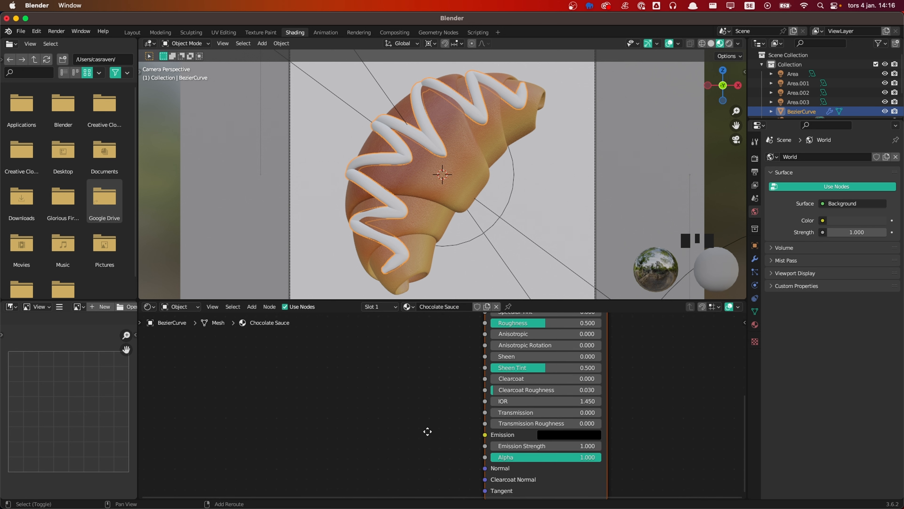
{"action": "scroll", "coordinate": [428, 430], "scroll_direction": "down", "scroll_amount": 1}
{"action": "middle_click_drag", "start_coordinate": [500, 391], "coordinate": [467, 425], "text": "shift"}
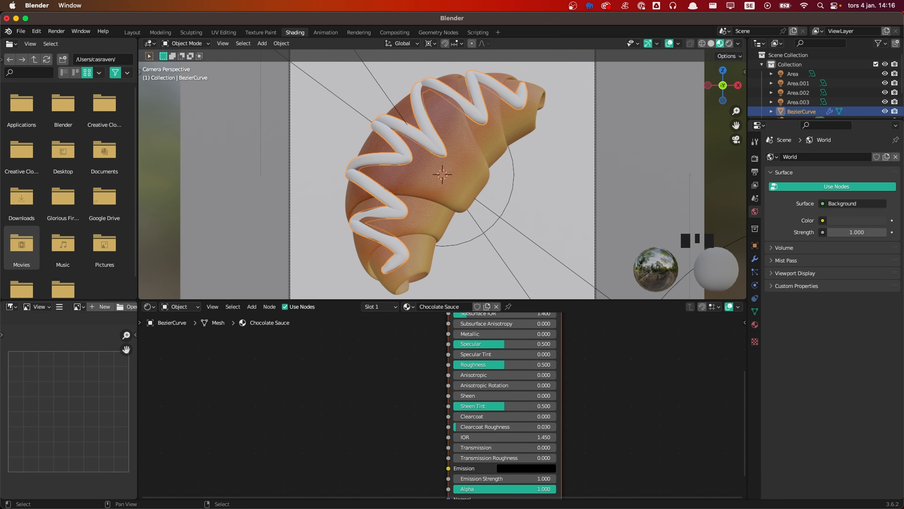
{"action": "middle_click_drag", "start_coordinate": [374, 398], "coordinate": [313, 469]}
{"action": "left_click", "coordinate": [473, 343]}
{"action": "left_click", "coordinate": [473, 300]}
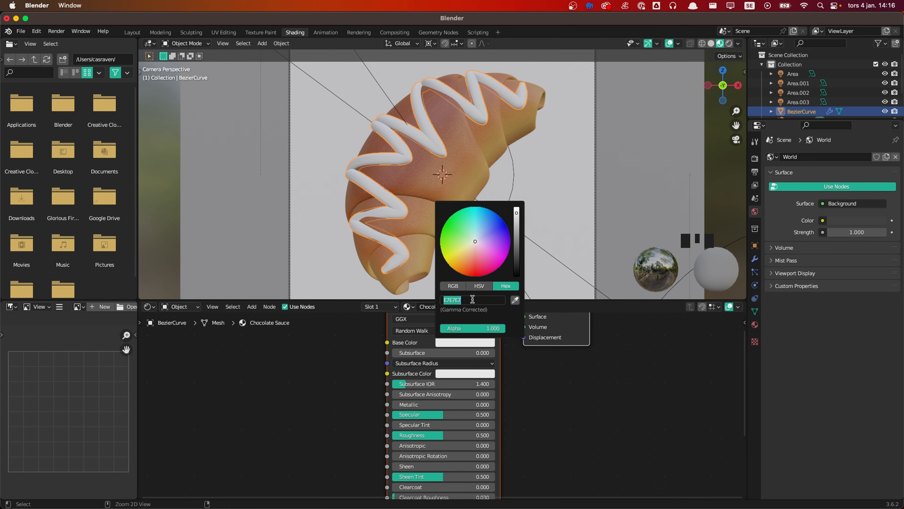
{"action": "type", "text": "4E251C"}
{"action": "key", "text": "Return"}
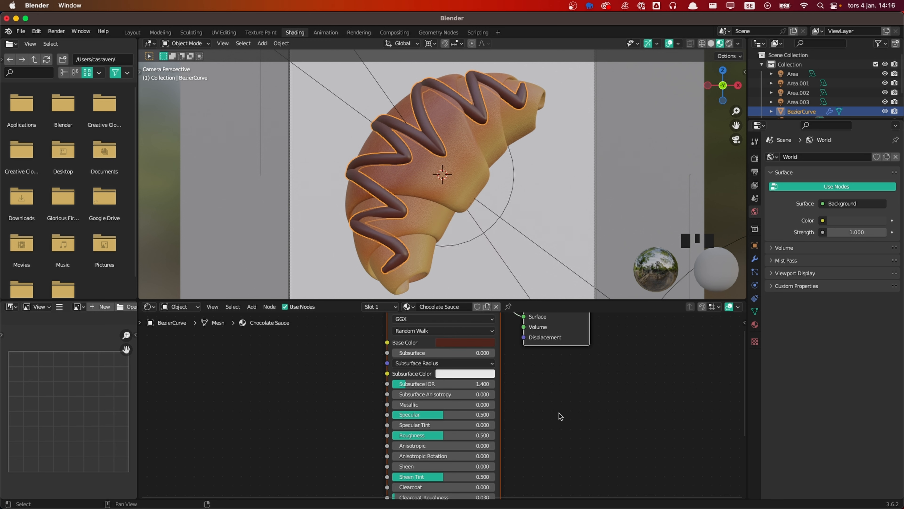
Step: Set the Chocolate Sauce material's Transmission to 0.5 and its Roughness to 0
{"action": "scroll", "coordinate": [561, 401], "scroll_direction": "down", "scroll_amount": 5}
{"action": "scroll", "coordinate": [533, 386], "scroll_direction": "up", "scroll_amount": 2}
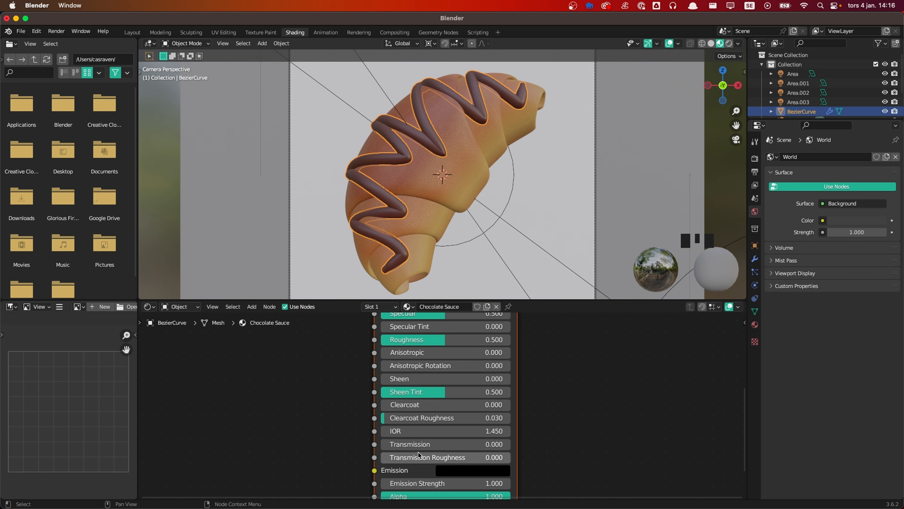
{"action": "left_click", "coordinate": [430, 444]}
{"action": "type", "text": "0.5"}
{"action": "key", "text": "Return"}
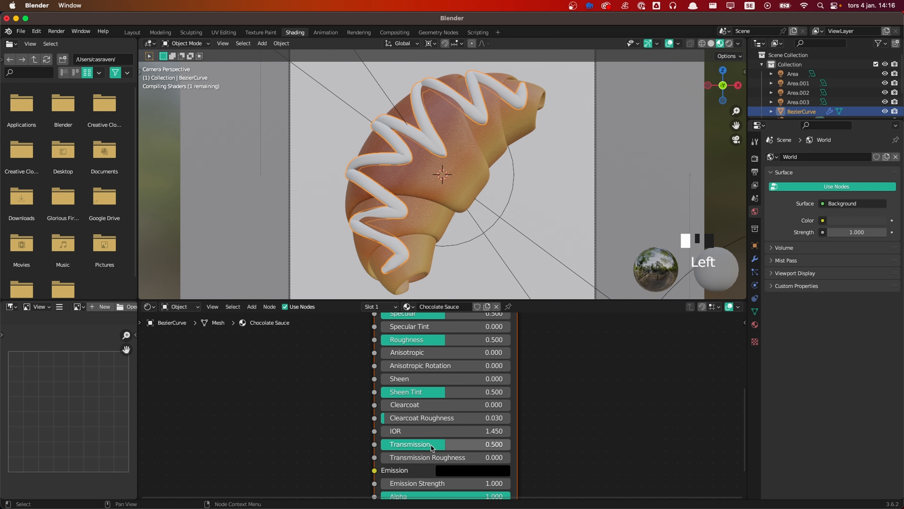
{"action": "left_click_drag", "start_coordinate": [462, 340], "coordinate": [381, 341]}
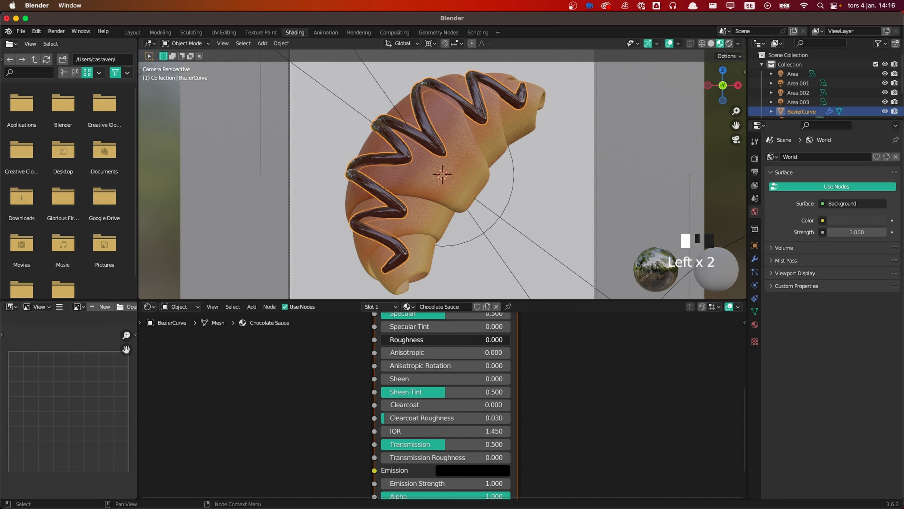
{"action": "left_click", "coordinate": [623, 413]}
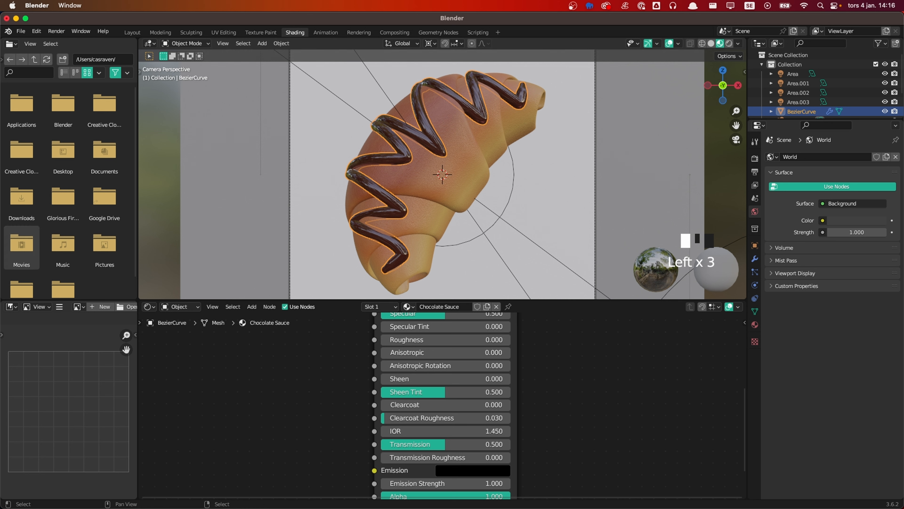
Step: Switch the viewport to rendered shading and give the backdrop plane a new material named Background
{"action": "left_click", "coordinate": [656, 144]}
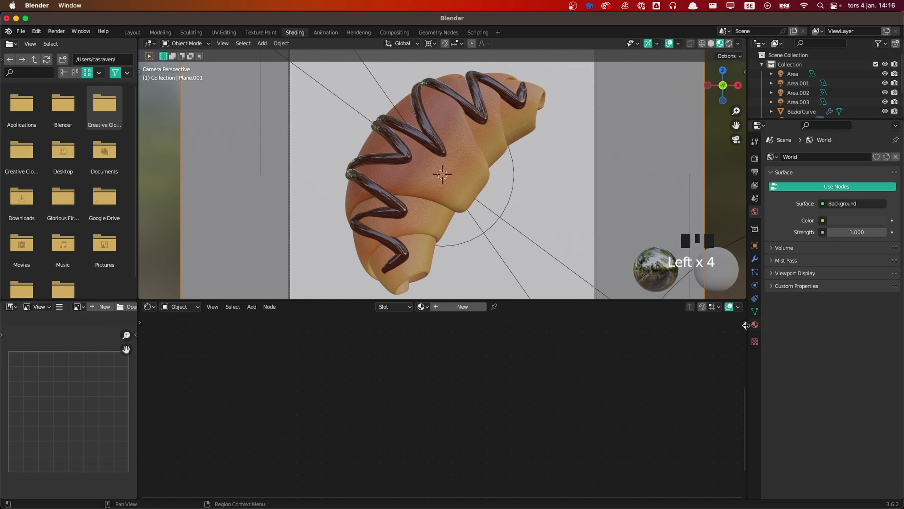
{"action": "key", "text": "z"}
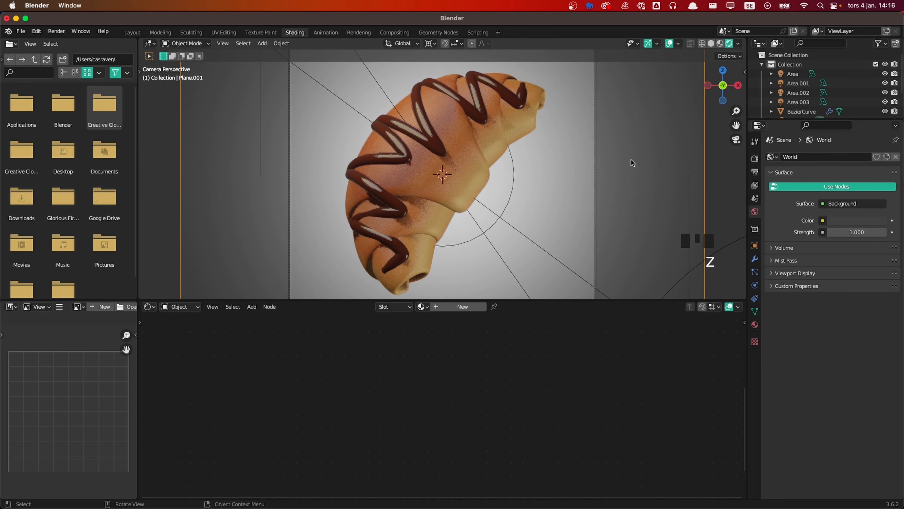
{"action": "middle_click_drag", "start_coordinate": [684, 281], "coordinate": [637, 301], "text": "shift"}
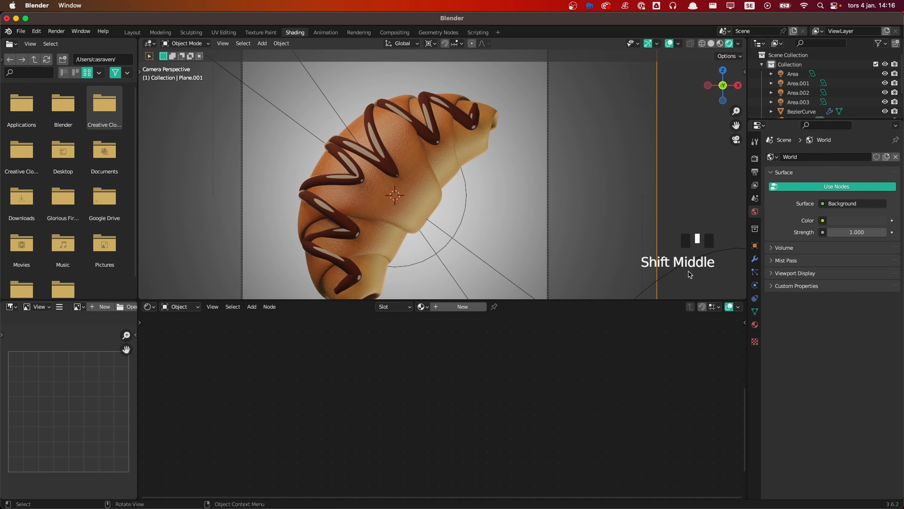
{"action": "left_click", "coordinate": [759, 326]}
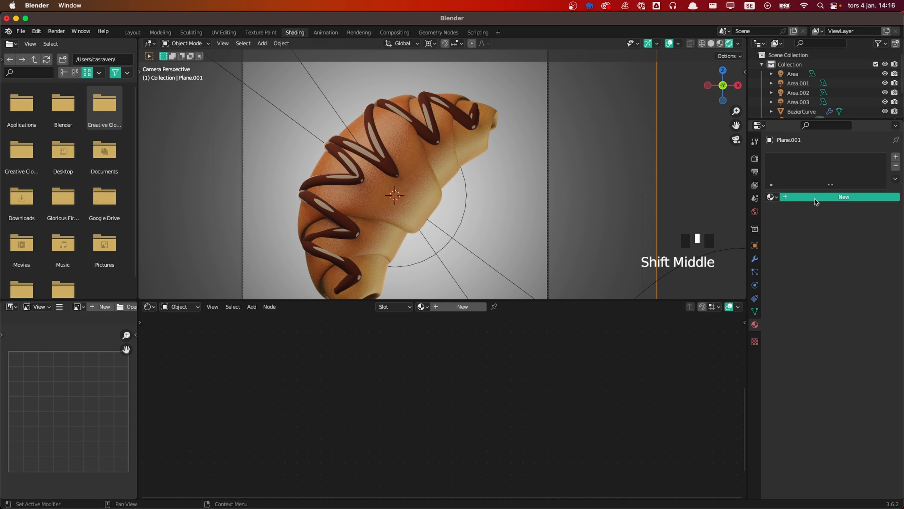
{"action": "double_click", "coordinate": [825, 197]}
{"action": "type", "text": "Backgrou"}
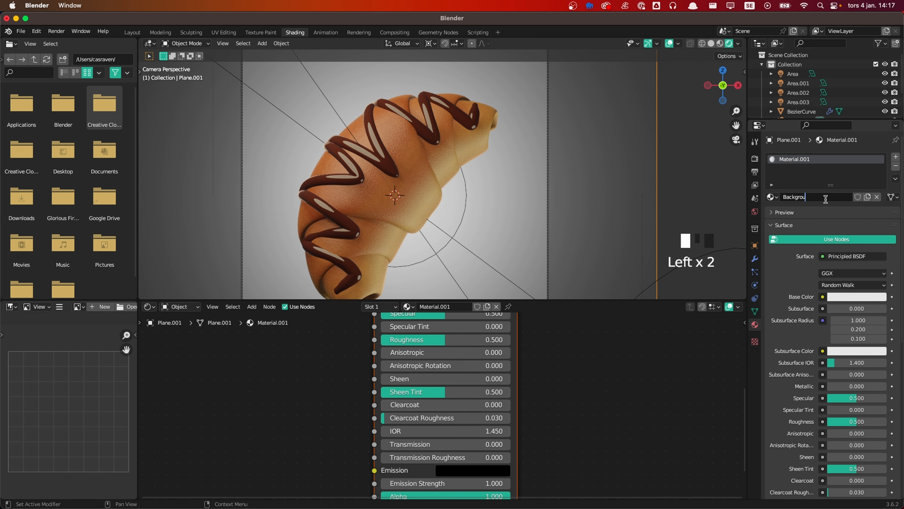
{"action": "type", "text": "nd"}
{"action": "left_click", "coordinate": [825, 198]}
Step: Set the Background material's Base Color to hex E7A36C
{"action": "left_click", "coordinate": [859, 296]}
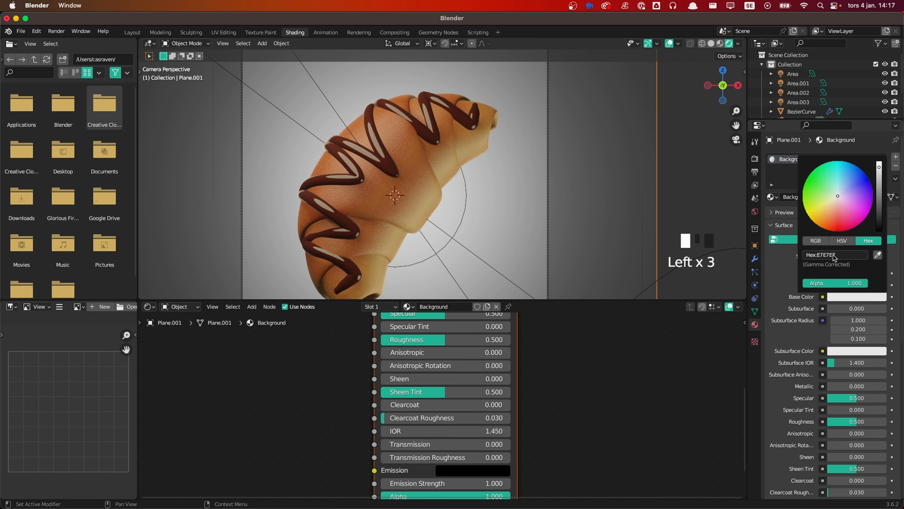
{"action": "left_click", "coordinate": [833, 255]}
{"action": "type", "text": "E7A36C"}
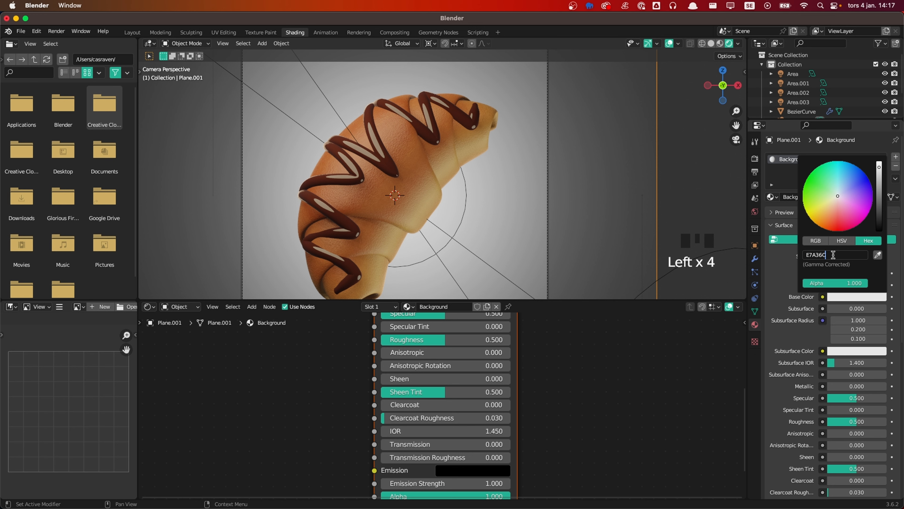
{"action": "key", "text": "Return"}
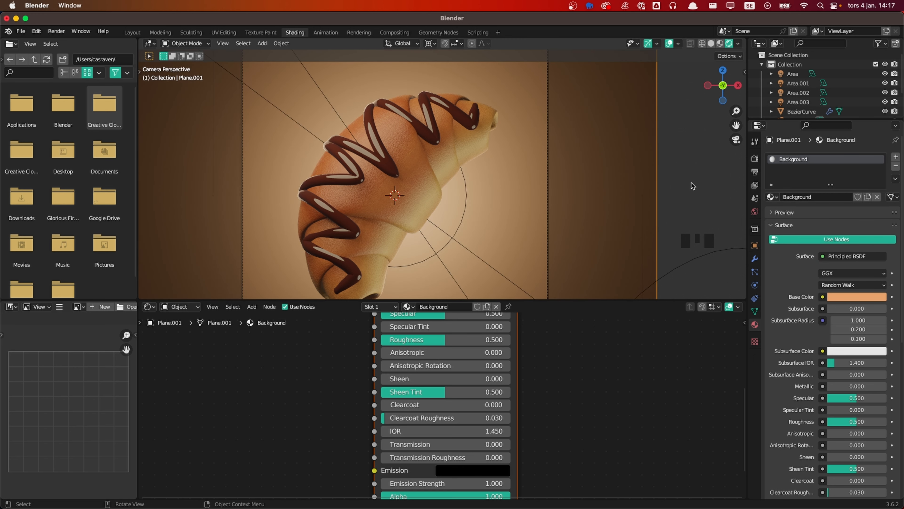
Step: Move the backdrop plane and the Area.003 light together along the global Y axis, closer to the camera
{"action": "scroll", "coordinate": [608, 195], "scroll_direction": "down", "scroll_amount": 1}
{"action": "scroll", "coordinate": [561, 195], "scroll_direction": "down", "scroll_amount": 1}
{"action": "middle_click_drag", "start_coordinate": [560, 195], "coordinate": [556, 167], "text": "shift"}
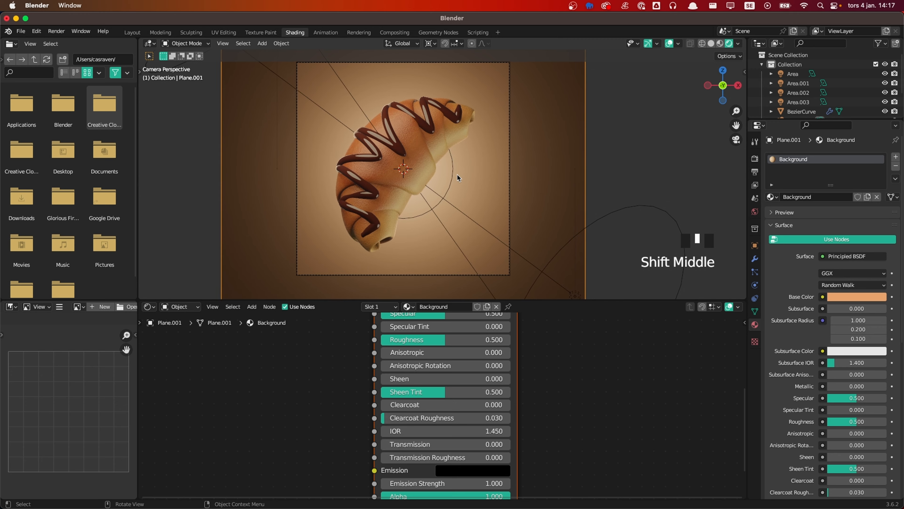
{"action": "scroll", "coordinate": [427, 191], "scroll_direction": "down", "scroll_amount": 3}
{"action": "left_click", "coordinate": [411, 179]}
{"action": "middle_click_drag", "start_coordinate": [411, 179], "coordinate": [320, 192]}
{"action": "scroll", "coordinate": [321, 186], "scroll_direction": "down", "scroll_amount": 3}
{"action": "left_click", "coordinate": [319, 180], "text": "shift"}
{"action": "key", "text": "grave"}
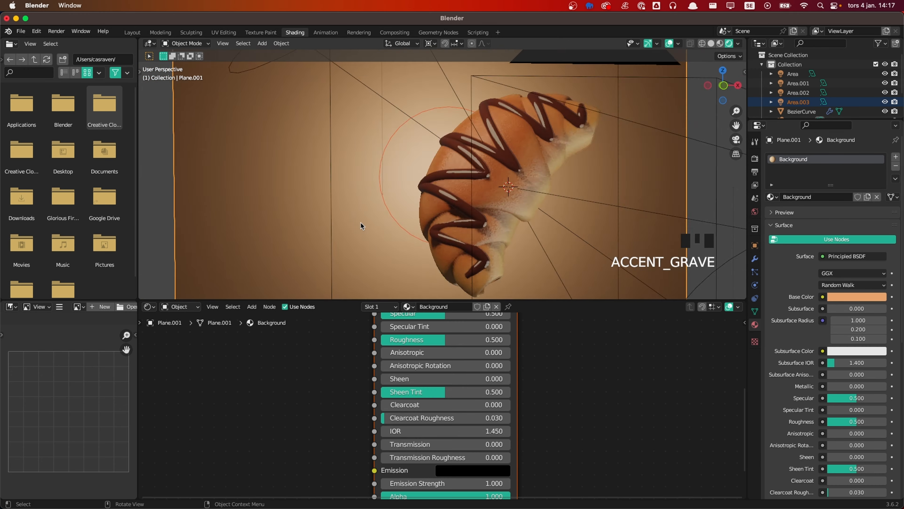
{"action": "key", "text": "g"}
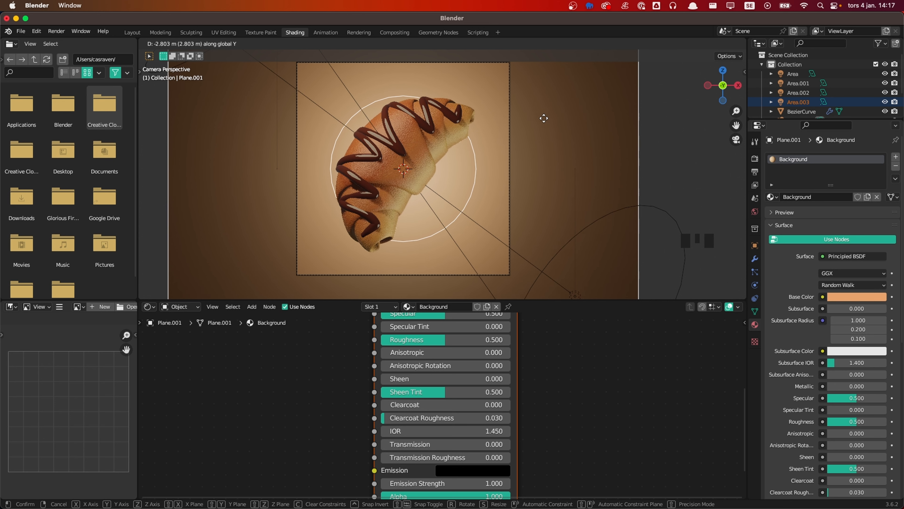
{"action": "left_click", "coordinate": [519, 156]}
Step: Set the power of the Area.003 light behind the croissant to 350 W
{"action": "left_click", "coordinate": [467, 192]}
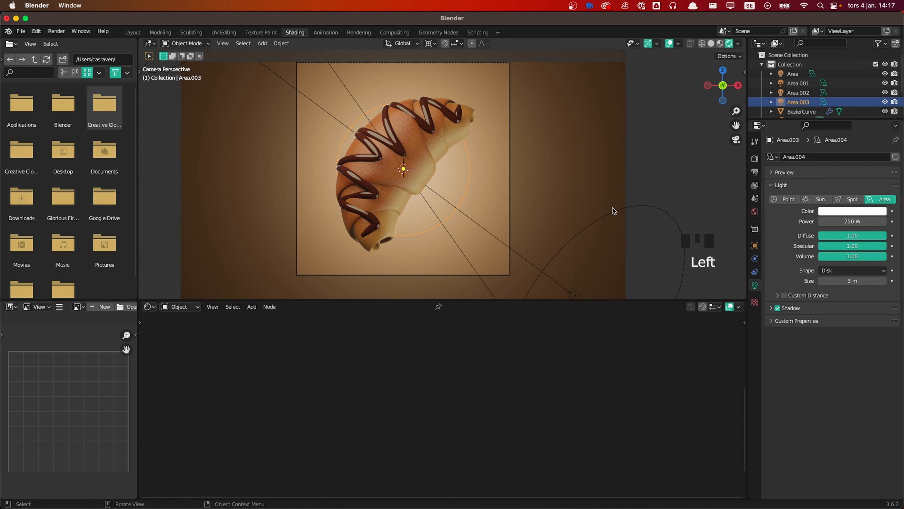
{"action": "left_click", "coordinate": [844, 220]}
{"action": "type", "text": "30"}
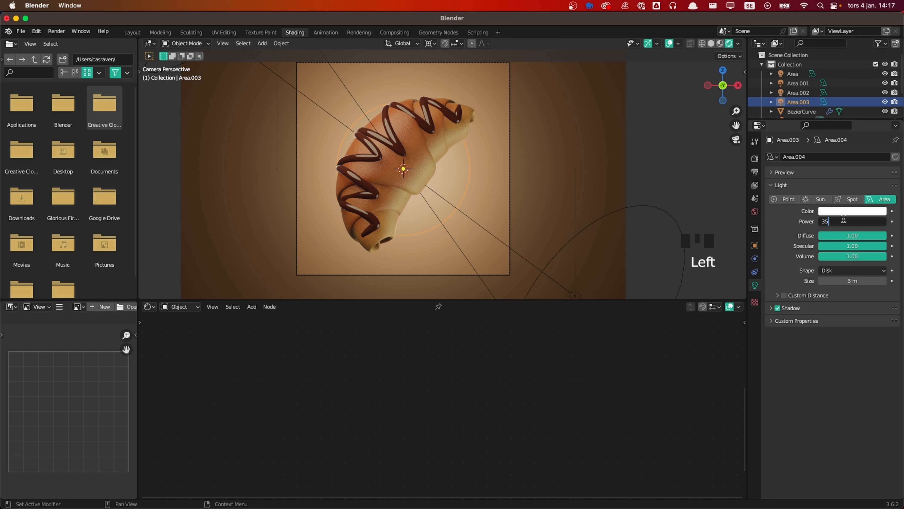
{"action": "type", "text": "0 W"}
{"action": "key", "text": "Return"}
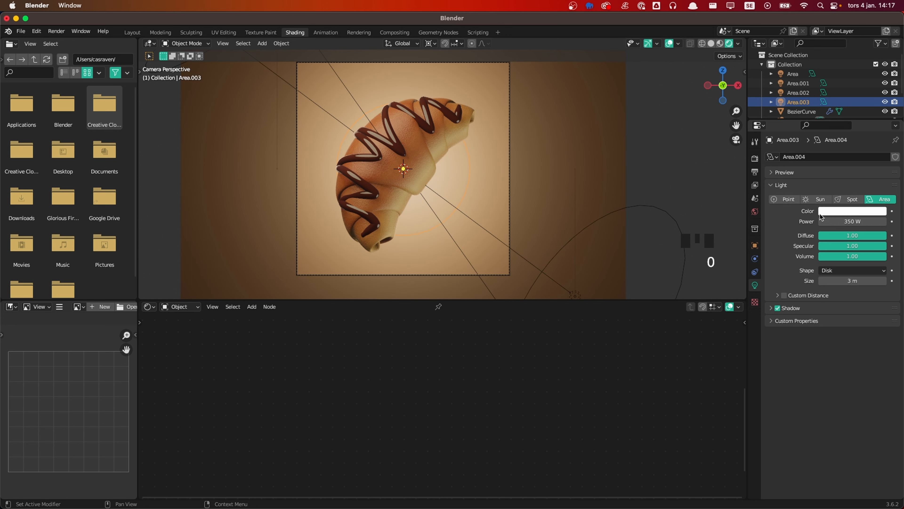
Step: Tint the Area.003 light a warm off-white, hex FFF5EB, and select the backdrop plane
{"action": "left_click", "coordinate": [850, 212]}
{"action": "left_click", "coordinate": [836, 122]}
{"action": "left_click", "coordinate": [854, 212]}
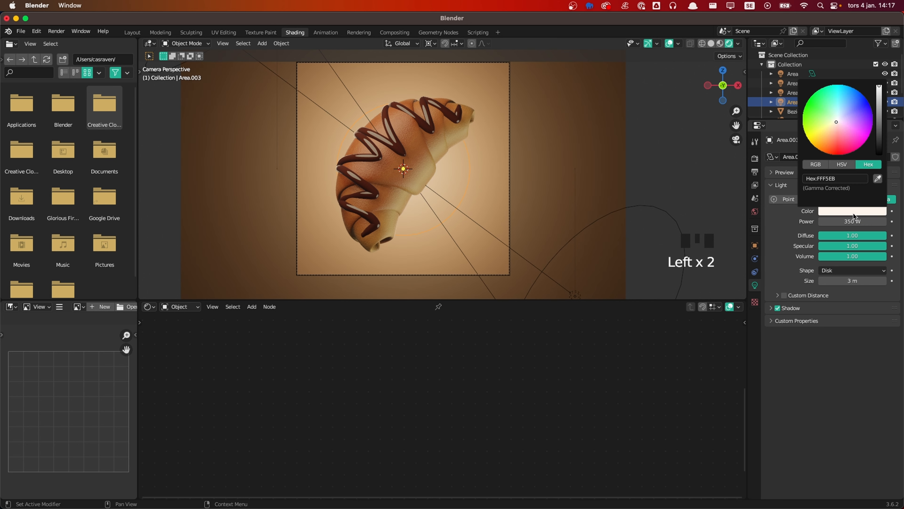
{"action": "left_click", "coordinate": [541, 202]}
{"action": "left_click", "coordinate": [545, 205]}
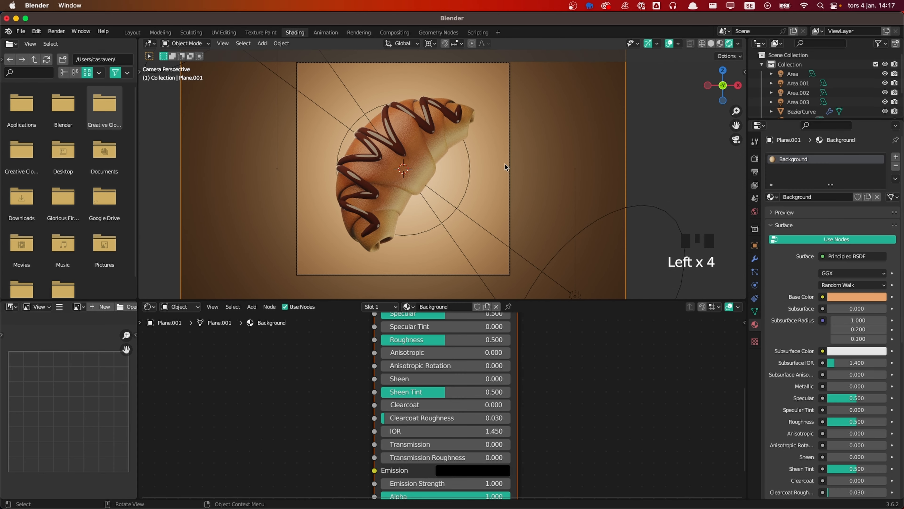
Step: Set the world background color to hex BE7D3E and select the croissant body
{"action": "scroll", "coordinate": [582, 143], "scroll_direction": "up", "scroll_amount": 2}
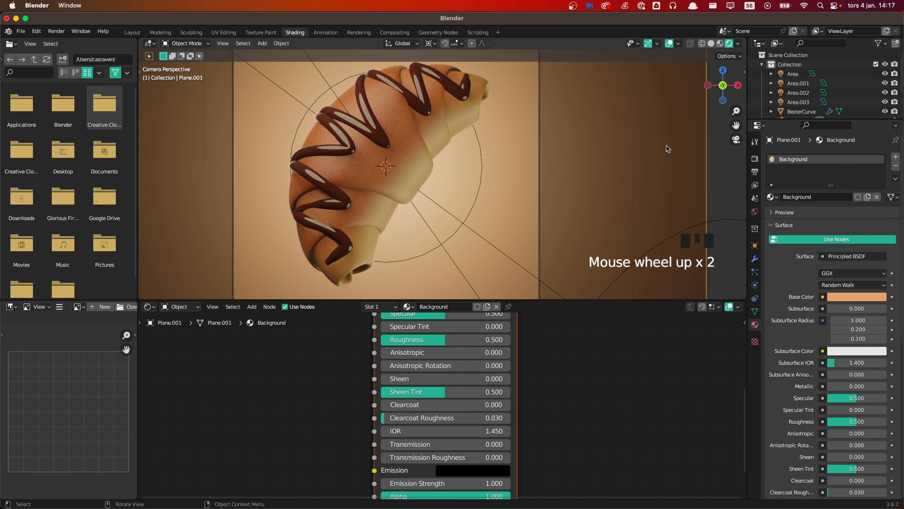
{"action": "scroll", "coordinate": [659, 147], "scroll_direction": "down", "scroll_amount": 1}
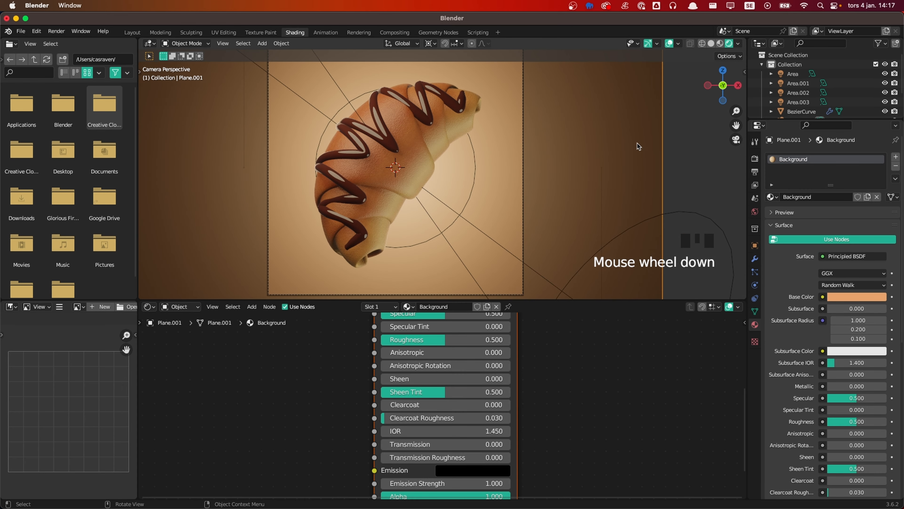
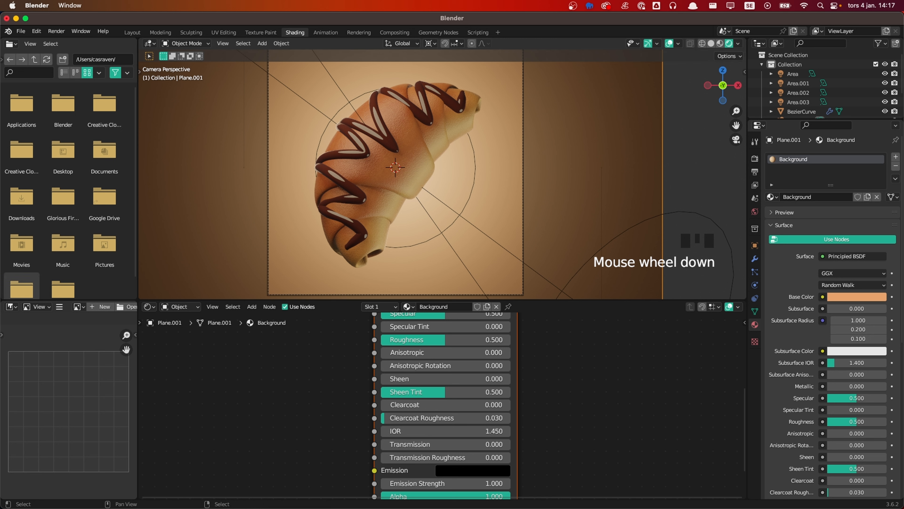
{"action": "left_click", "coordinate": [755, 212]}
{"action": "left_click", "coordinate": [844, 218]}
{"action": "left_click", "coordinate": [839, 179]}
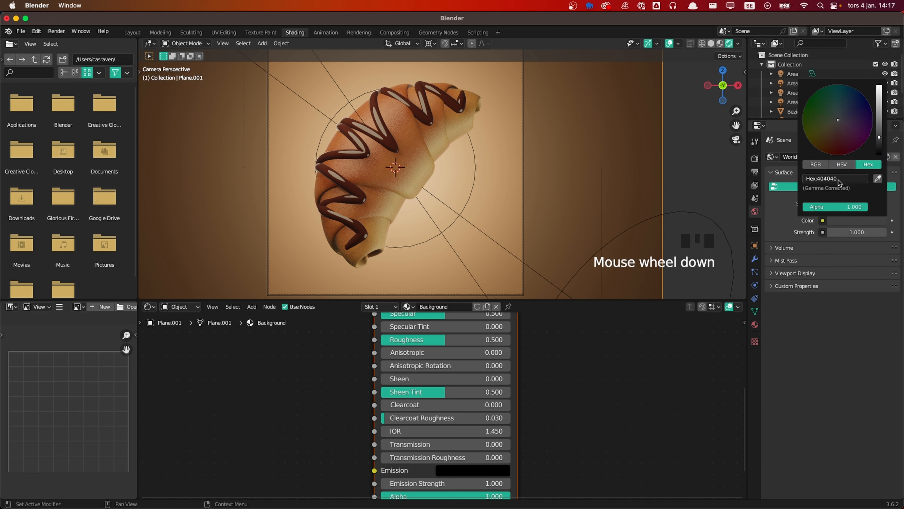
{"action": "type", "text": "BE7D3E"}
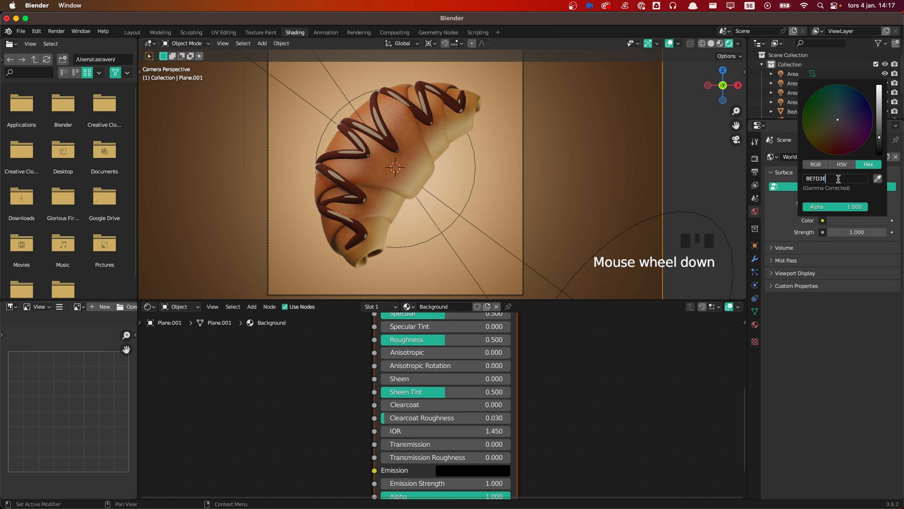
{"action": "key", "text": "Return"}
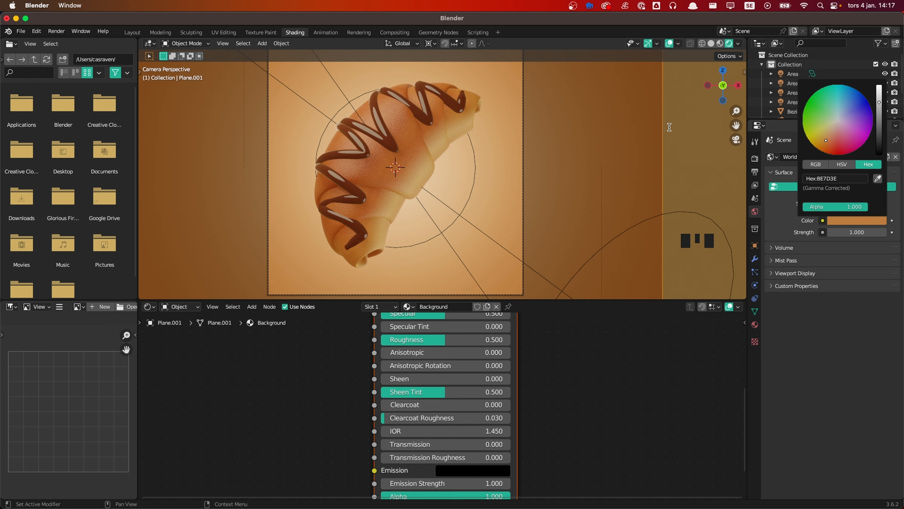
{"action": "left_click", "coordinate": [586, 164]}
{"action": "left_click", "coordinate": [411, 180]}
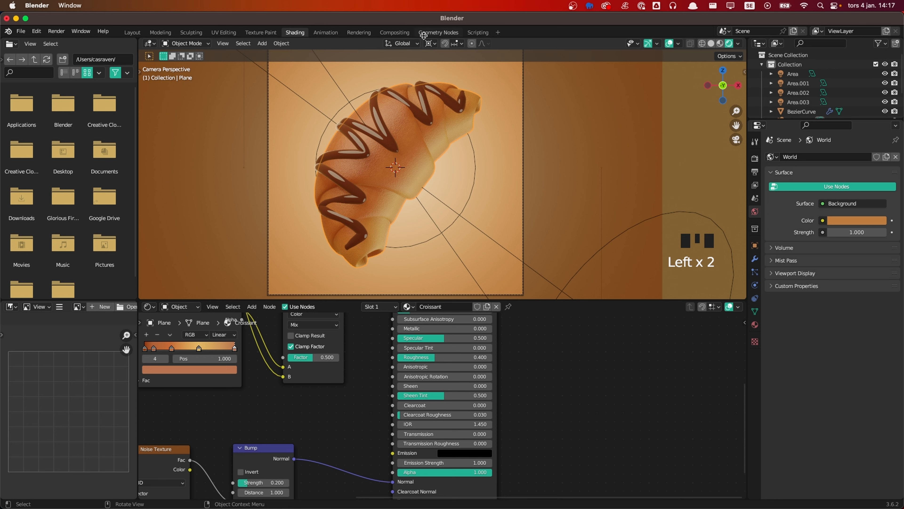
Step: Open the Geometry Nodes workspace in camera view and create a new geometry node group on the croissant body
{"action": "left_click", "coordinate": [438, 34]}
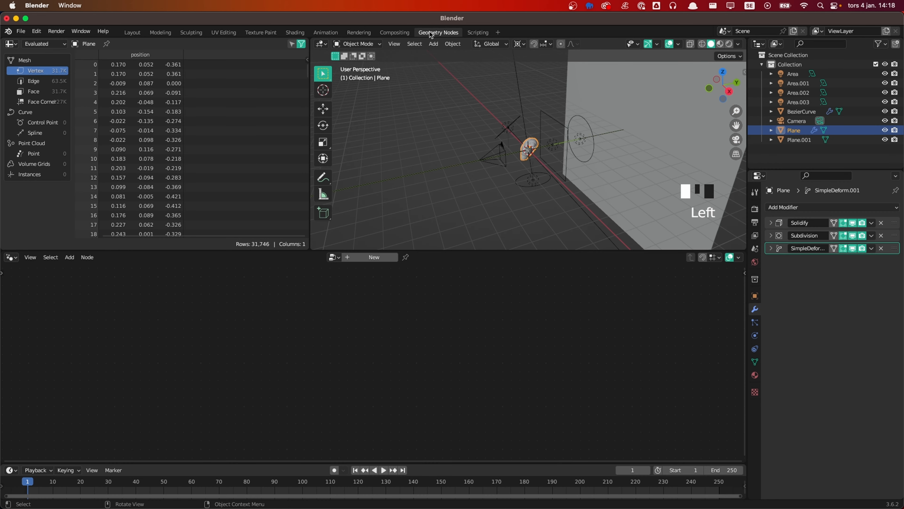
{"action": "key", "text": "grave"}
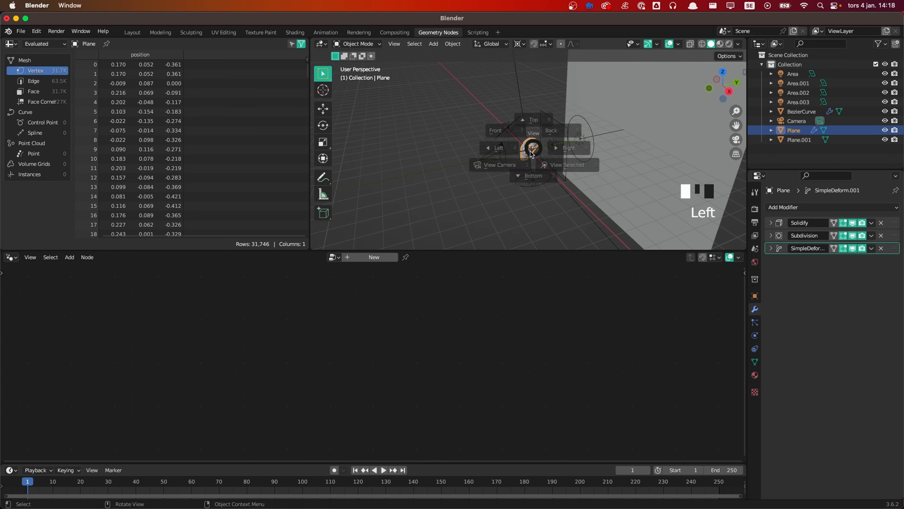
{"action": "left_click", "coordinate": [480, 177]}
{"action": "scroll", "coordinate": [617, 161], "scroll_direction": "up", "scroll_amount": 2}
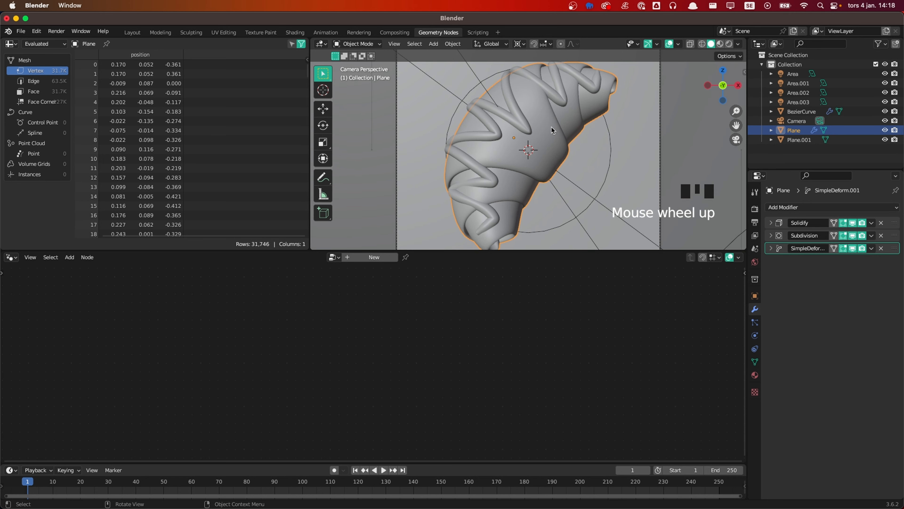
{"action": "left_click", "coordinate": [367, 258]}
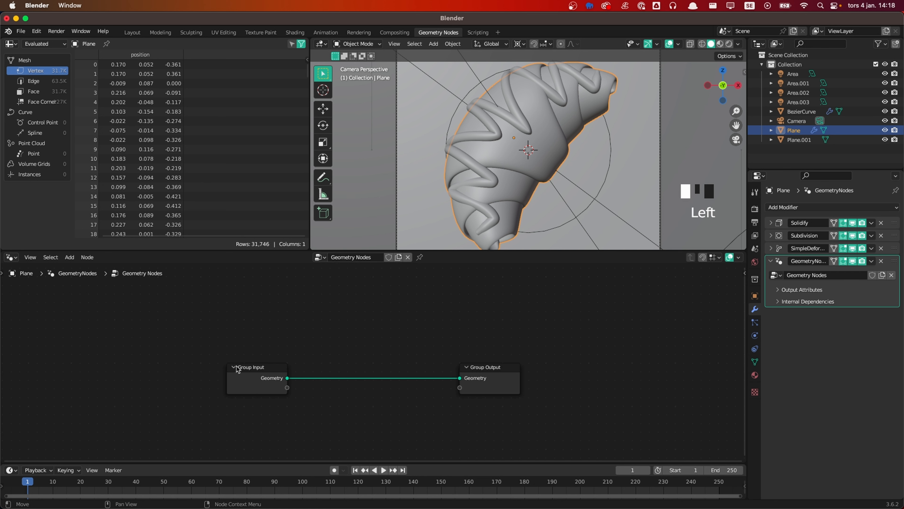
Step: Spread the Group Input and Group Output nodes far apart, roughly level, to make room for new nodes
{"action": "left_click_drag", "start_coordinate": [238, 369], "coordinate": [161, 359]}
{"action": "left_click_drag", "start_coordinate": [495, 367], "coordinate": [625, 339]}
{"action": "left_click_drag", "start_coordinate": [166, 357], "coordinate": [178, 330]}
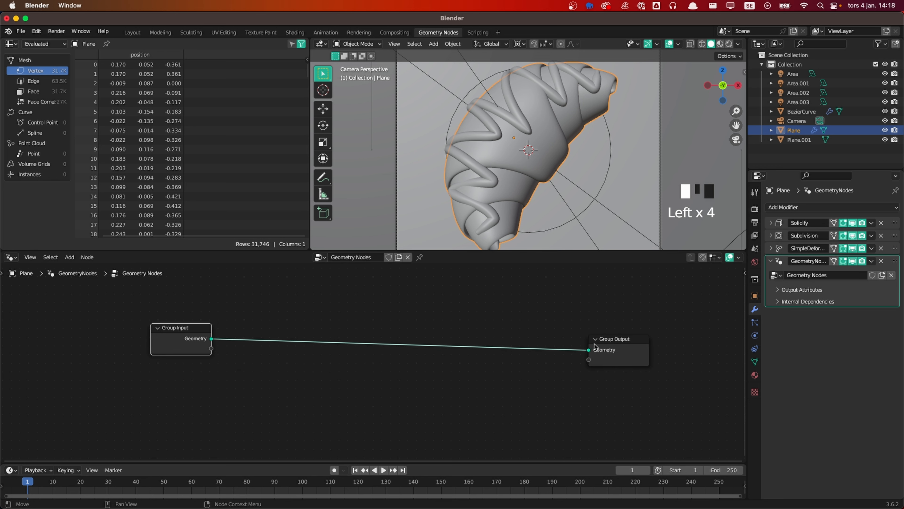
{"action": "left_click_drag", "start_coordinate": [595, 347], "coordinate": [592, 338]}
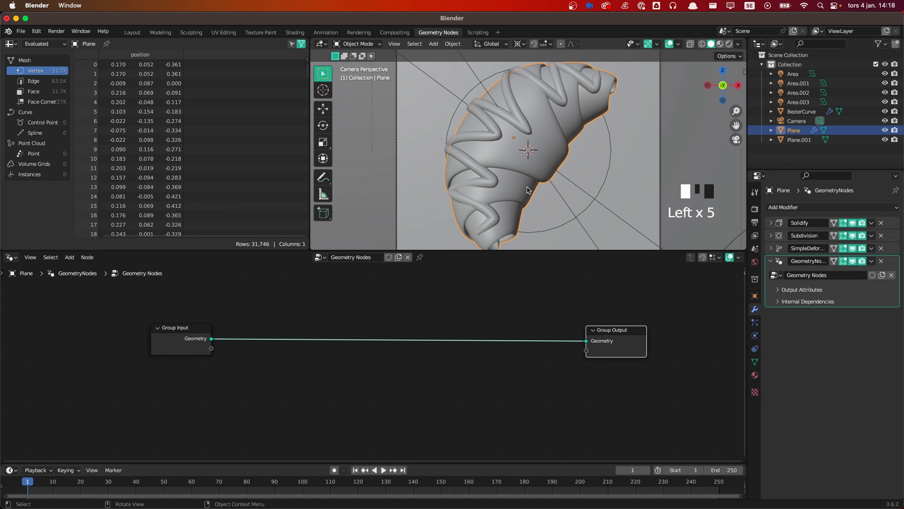
{"action": "left_click", "coordinate": [329, 362]}
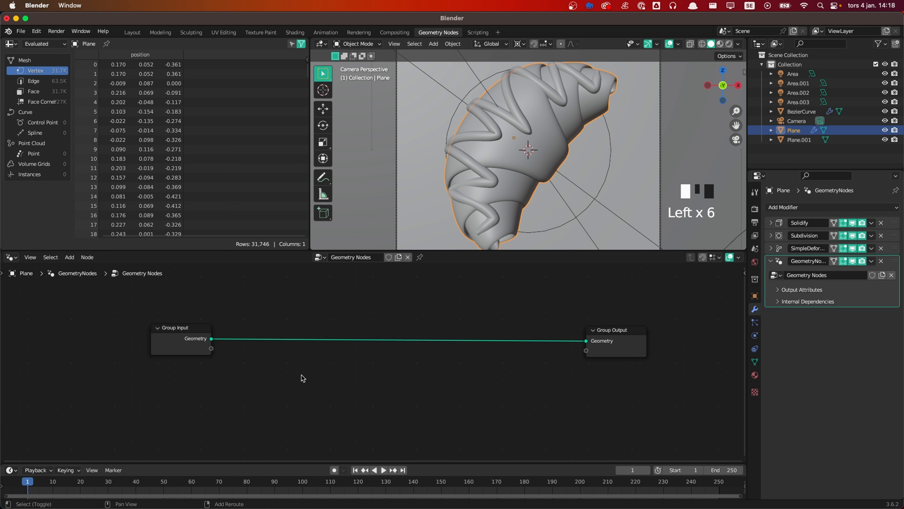
Step: Add a Distribute Points on Faces node below the link between Group Input and Group Output
{"action": "left_click", "coordinate": [303, 385]}
{"action": "key", "text": "shift+a"}
{"action": "mouse_move", "coordinate": [303, 386]}
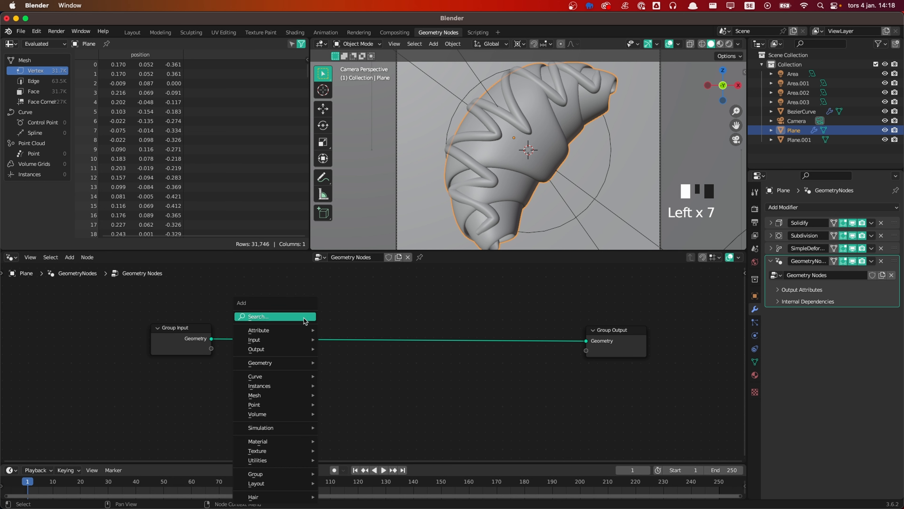
{"action": "type", "text": "Distr"}
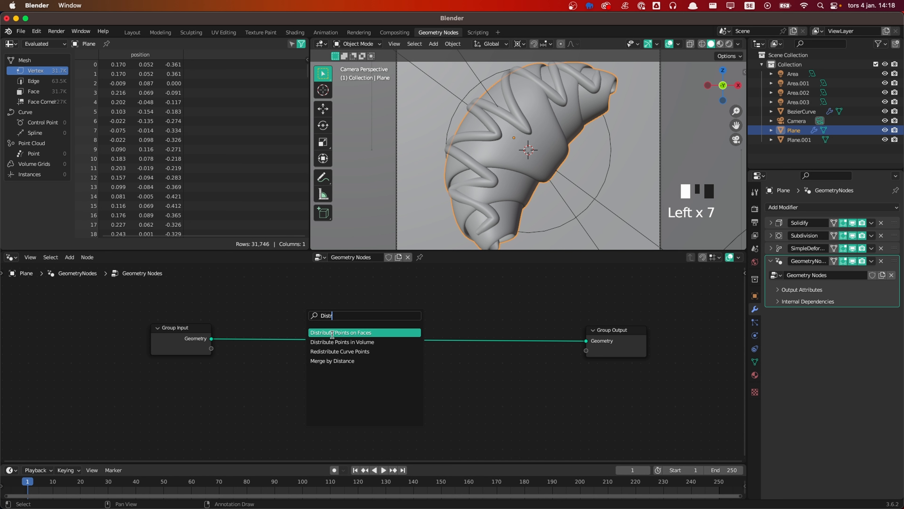
{"action": "left_click", "coordinate": [332, 333]}
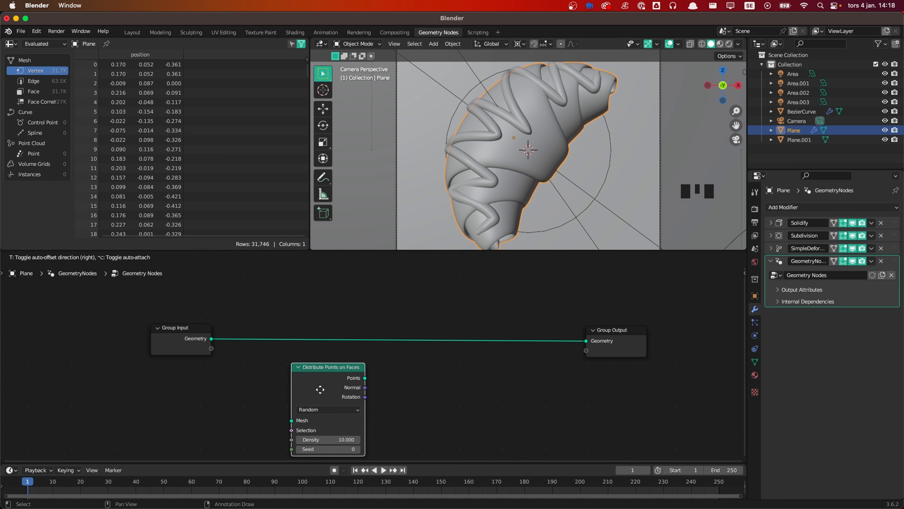
{"action": "left_click", "coordinate": [322, 391]}
Step: Insert a Join Geometry node on the link just before Group Output
{"action": "key", "text": "shift+a"}
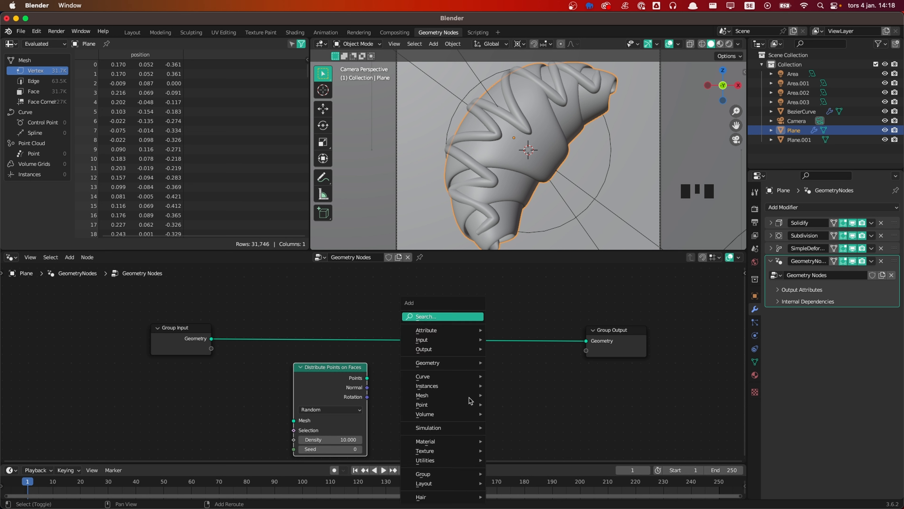
{"action": "type", "text": "sjoin"}
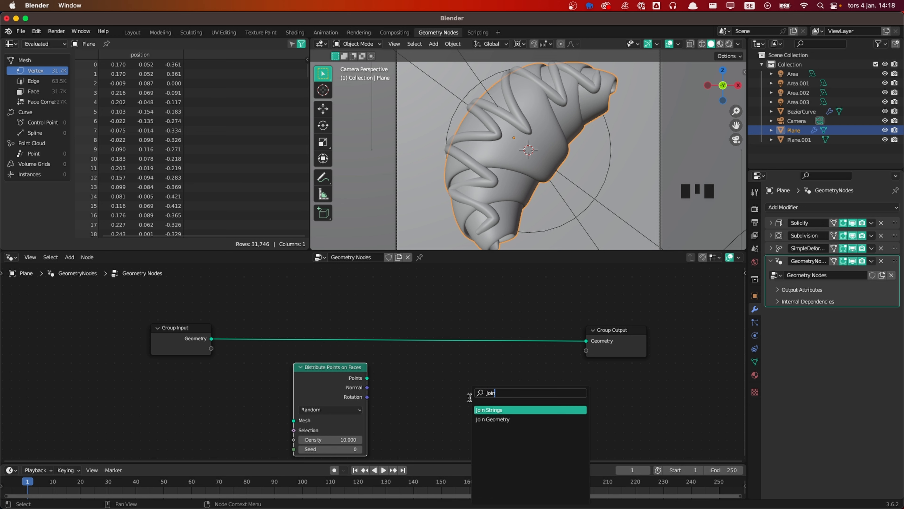
{"action": "key", "text": "Return"}
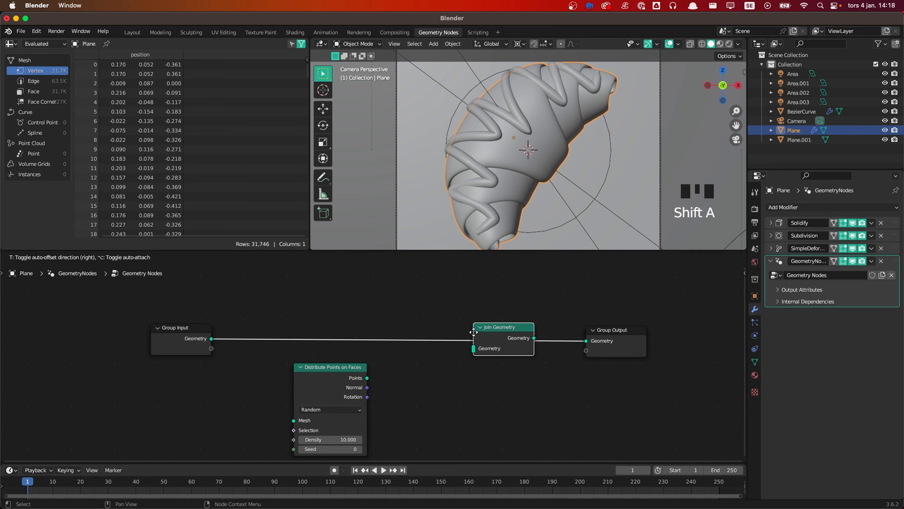
{"action": "left_click", "coordinate": [475, 331]}
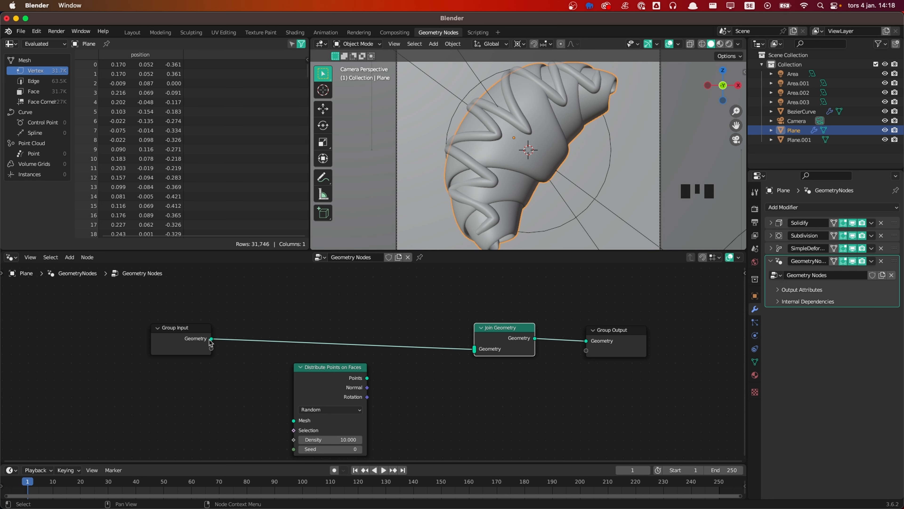
Step: Connect the Group Input geometry to the Distribute Points on Faces mesh input and its Points output to Join Geometry
{"action": "left_click_drag", "start_coordinate": [211, 338], "coordinate": [293, 421]}
{"action": "left_click_drag", "start_coordinate": [369, 379], "coordinate": [475, 348]}
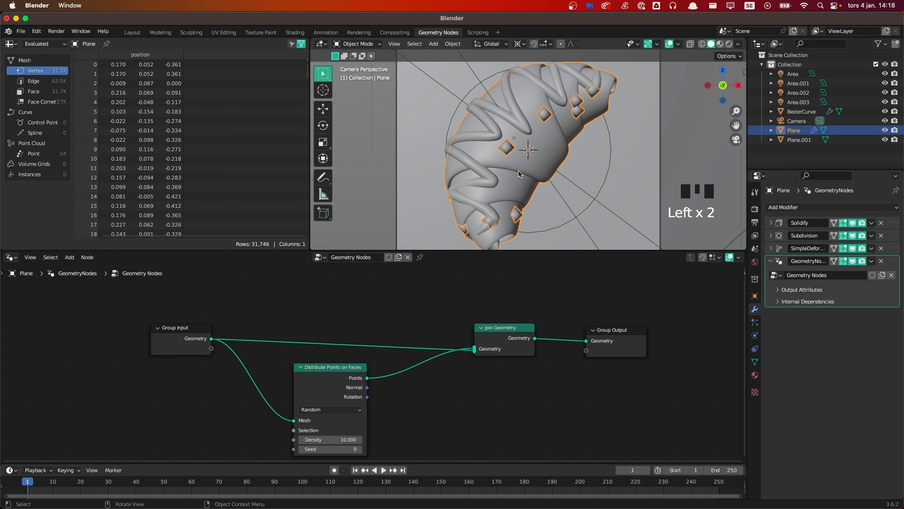
{"action": "middle_click_drag", "start_coordinate": [569, 157], "coordinate": [517, 158], "text": "shift"}
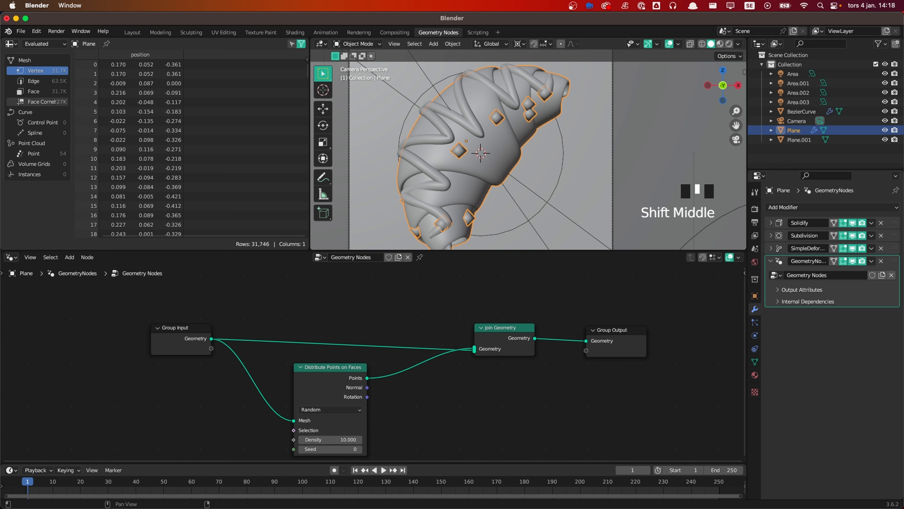
{"action": "scroll", "coordinate": [566, 143], "scroll_direction": "down", "scroll_amount": 3}
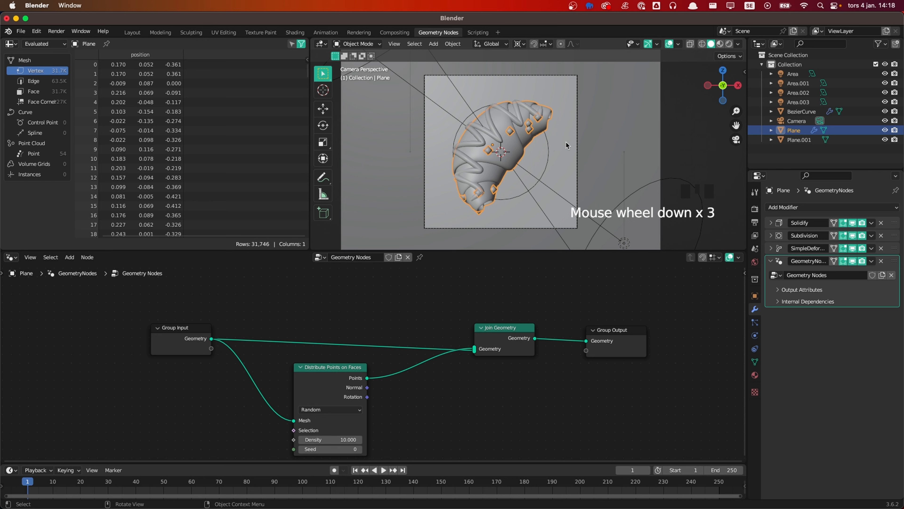
{"action": "scroll", "coordinate": [566, 142], "scroll_direction": "up", "scroll_amount": 1}
Step: Add a cube and move it about 2.8 m along the global X axis, clear of the croissant
{"action": "left_click", "coordinate": [551, 163]}
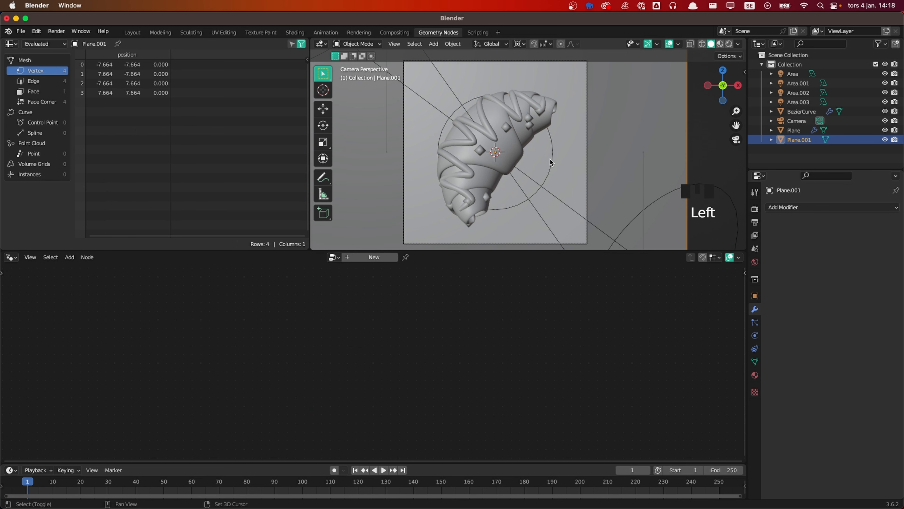
{"action": "key", "text": "shift+a"}
{"action": "mouse_move", "coordinate": [559, 153]}
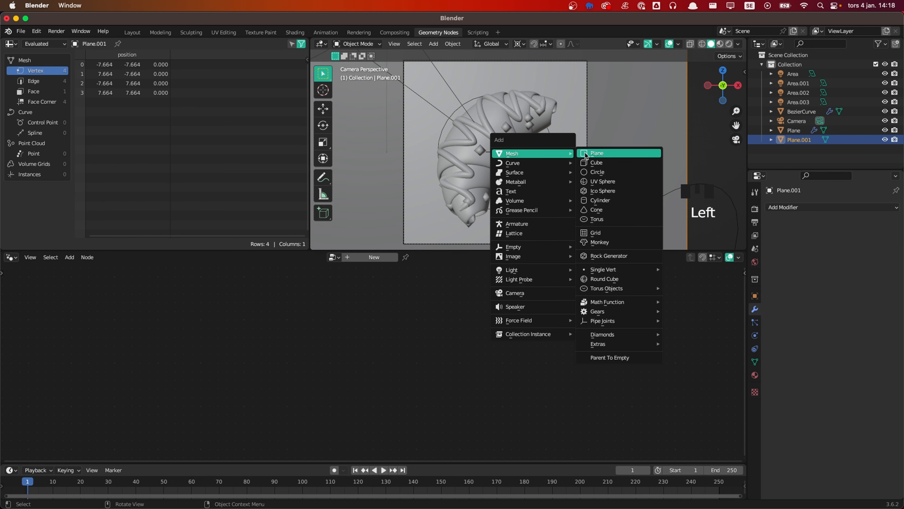
{"action": "left_click", "coordinate": [595, 163]}
{"action": "scroll", "coordinate": [524, 151], "scroll_direction": "down", "scroll_amount": 2}
{"action": "middle_click_drag", "start_coordinate": [535, 153], "coordinate": [525, 157], "text": "shift"}
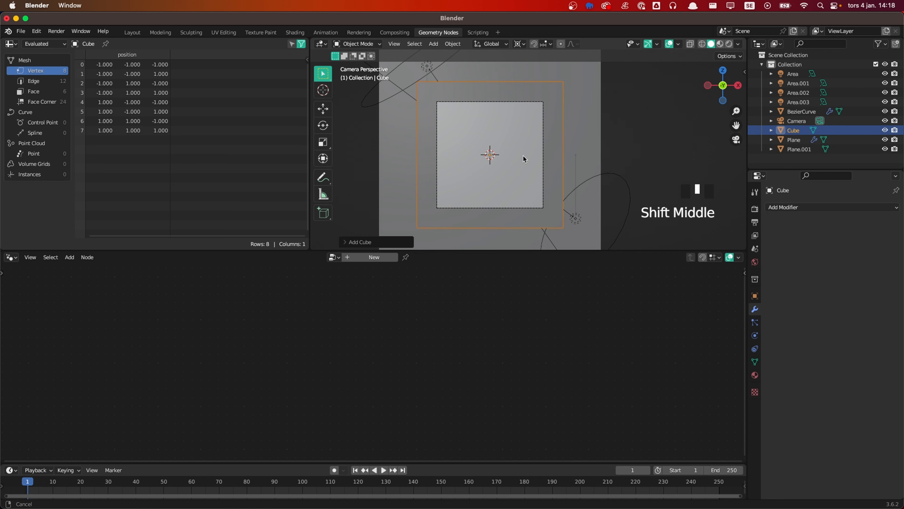
{"action": "key", "text": "g"}
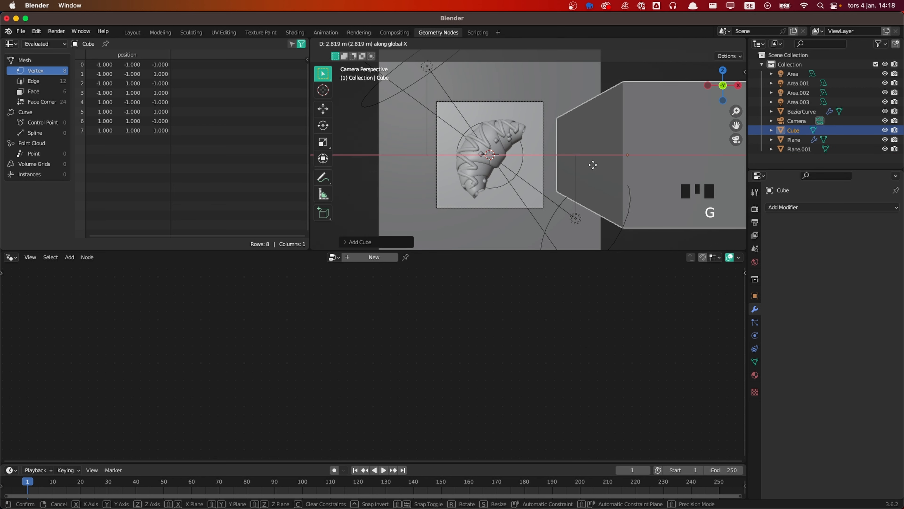
{"action": "left_click", "coordinate": [598, 167]}
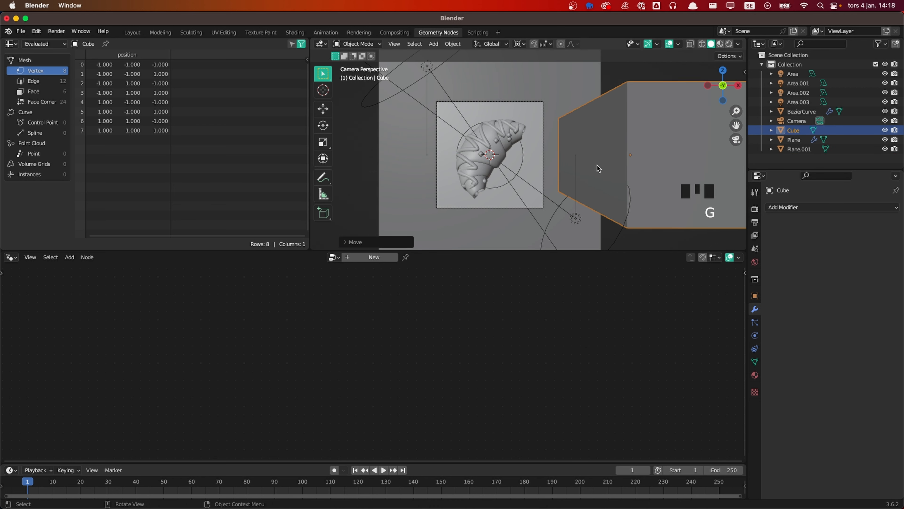
Step: Give the cube a Subdivision modifier with 3 viewport levels and shade it auto smooth
{"action": "key", "text": "ctrl+3"}
{"action": "right_click", "coordinate": [651, 148]}
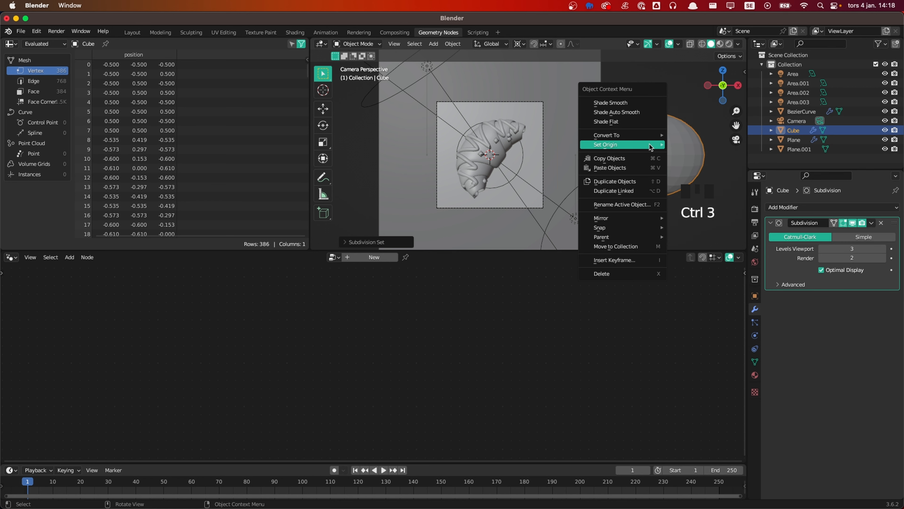
{"action": "left_click", "coordinate": [651, 112]}
Step: Rename the subdivided cube object as Sugar
{"action": "double_click", "coordinate": [796, 131]}
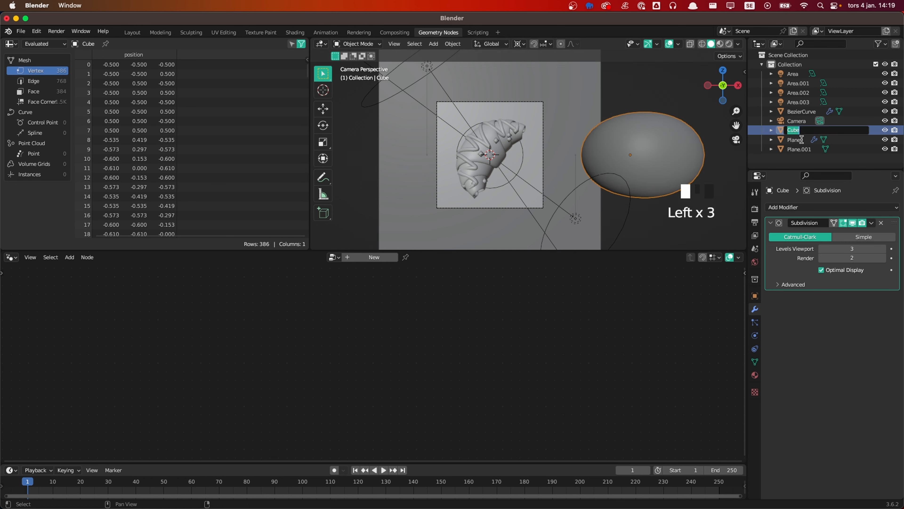
{"action": "type", "text": "Sguar"}
{"action": "key", "text": "Return"}
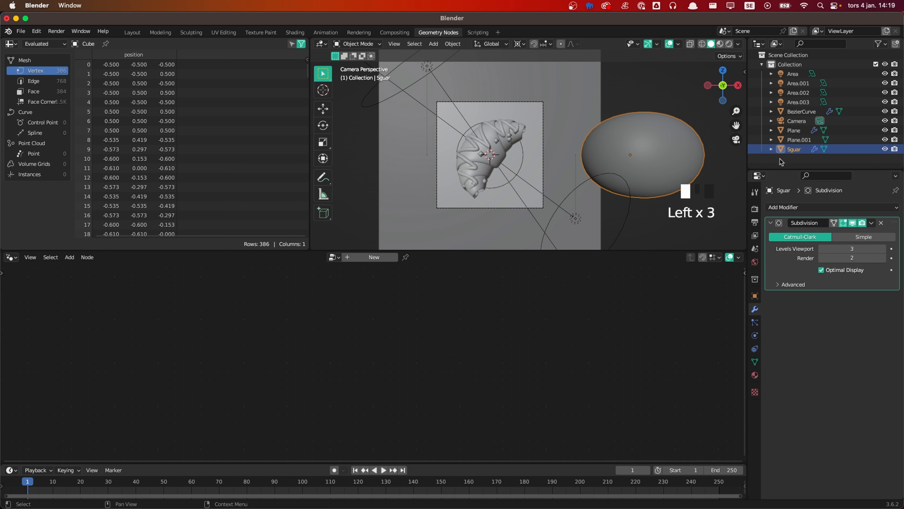
{"action": "double_click", "coordinate": [794, 150]}
{"action": "type", "text": "Su"}
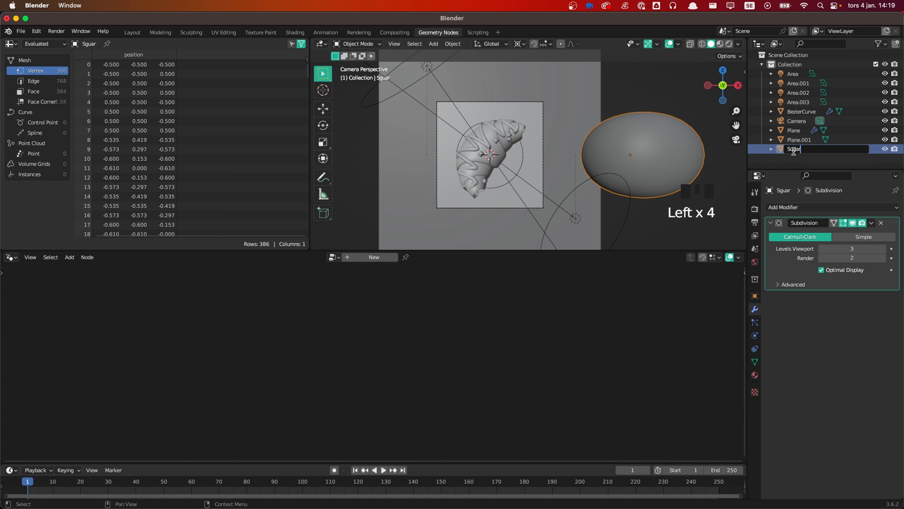
{"action": "key", "text": "Return"}
{"action": "left_click", "coordinate": [625, 100]}
{"action": "scroll", "coordinate": [594, 147], "scroll_direction": "up", "scroll_amount": 1}
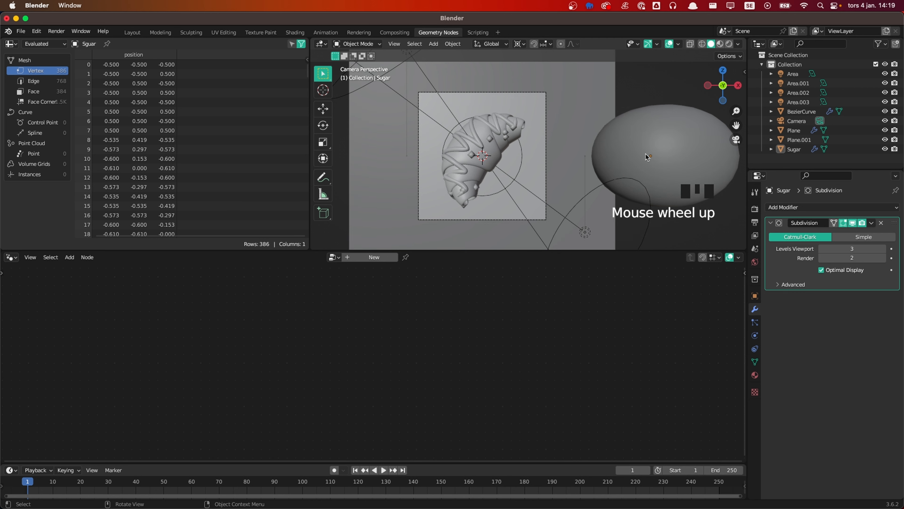
{"action": "left_click", "coordinate": [647, 158]}
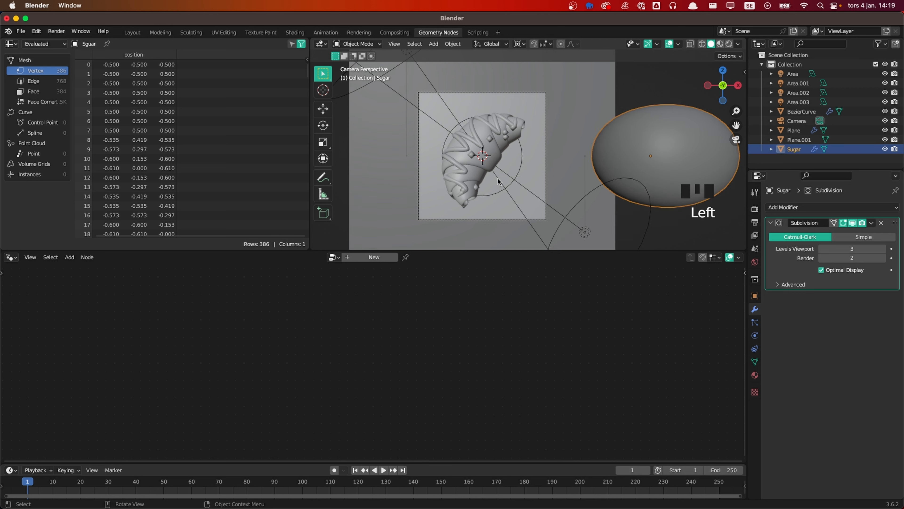
Step: Select the croissant body again and shift its Distribute Points on Faces node closer to Group Input
{"action": "scroll", "coordinate": [476, 162], "scroll_direction": "up", "scroll_amount": 3}
{"action": "middle_click_drag", "start_coordinate": [464, 159], "coordinate": [507, 156], "text": "shift"}
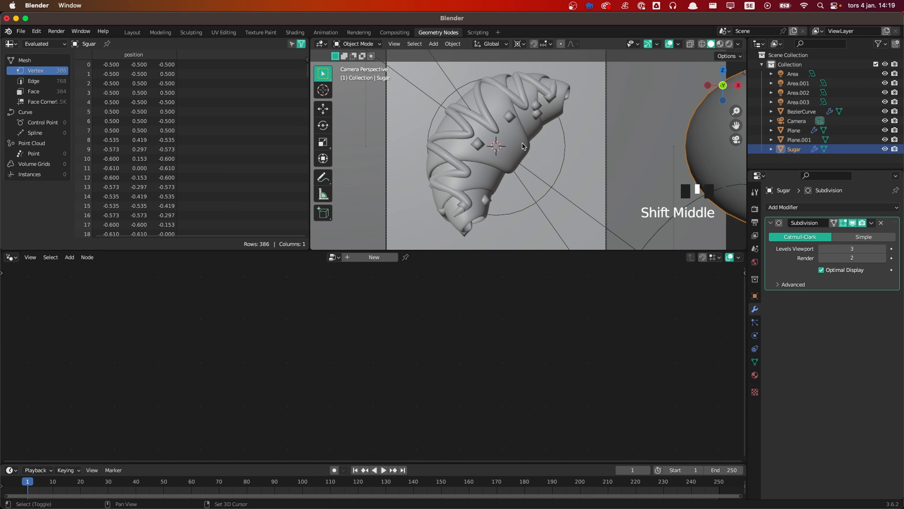
{"action": "scroll", "coordinate": [507, 157], "scroll_direction": "up", "scroll_amount": 3}
{"action": "left_click", "coordinate": [507, 156]}
{"action": "scroll", "coordinate": [521, 182], "scroll_direction": "down", "scroll_amount": 3}
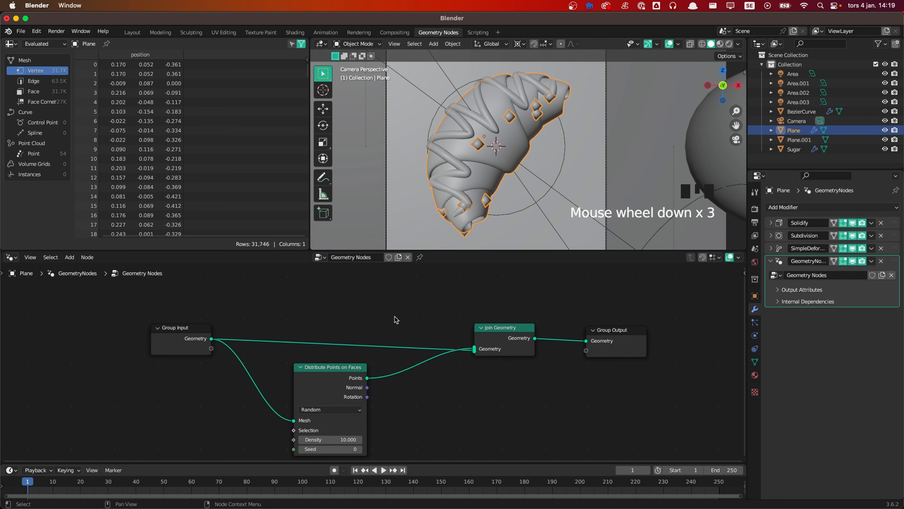
{"action": "scroll", "coordinate": [429, 407], "scroll_direction": "down", "scroll_amount": 5}
{"action": "scroll", "coordinate": [429, 407], "scroll_direction": "right", "scroll_amount": 2}
{"action": "left_click_drag", "start_coordinate": [299, 330], "coordinate": [244, 342]}
Step: Insert an Instance on Points node between Distribute Points on Faces and Join Geometry
{"action": "left_click", "coordinate": [387, 377]}
{"action": "key", "text": "shift+a"}
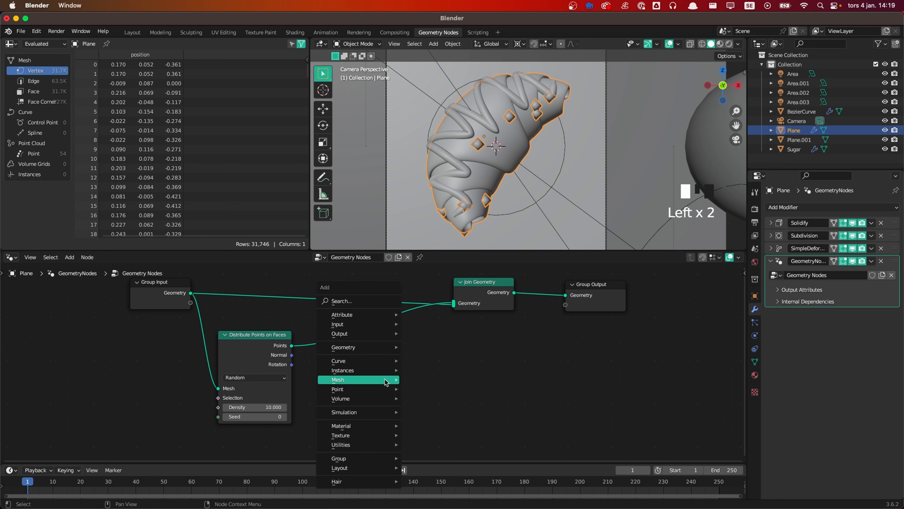
{"action": "mouse_move", "coordinate": [385, 379]}
{"action": "type", "text": "Insta"}
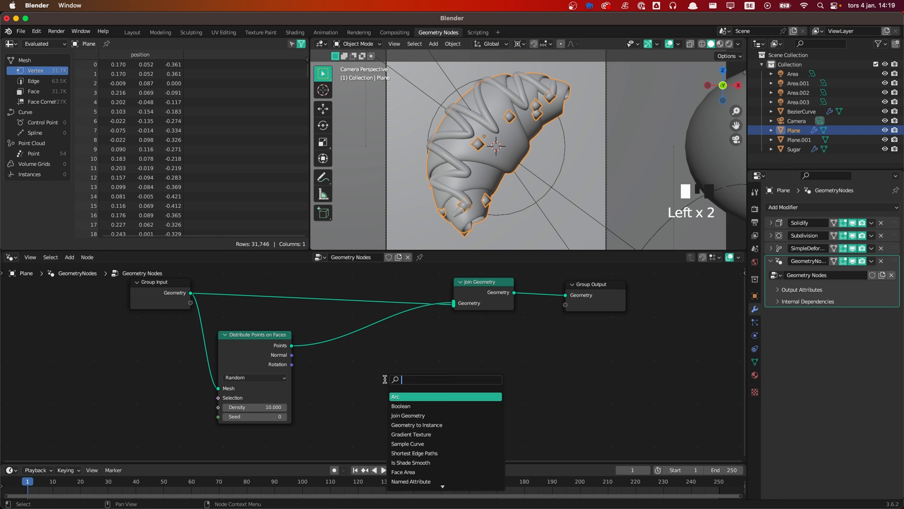
{"action": "type", "text": "nce"}
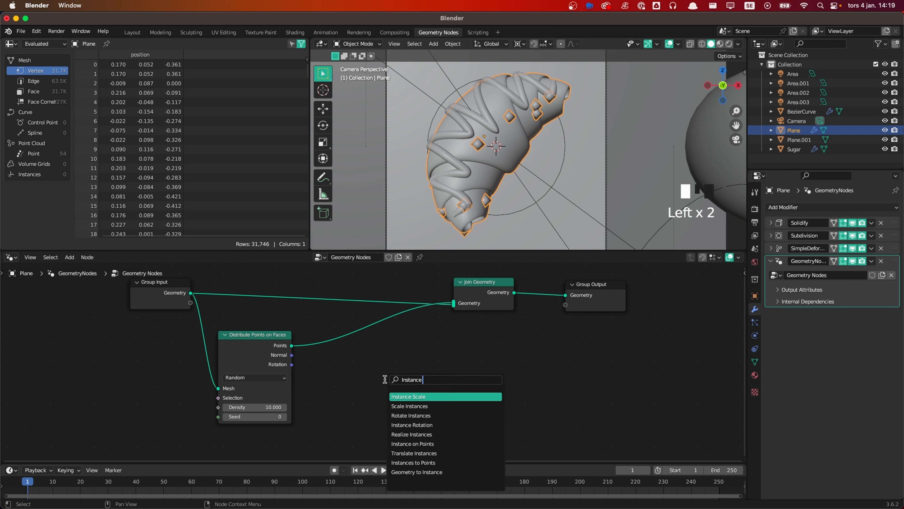
{"action": "type", "text": " on p"}
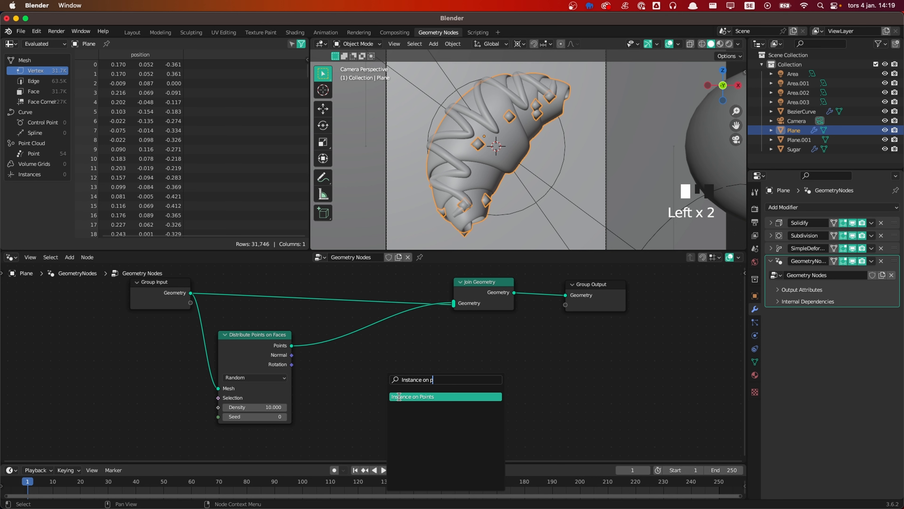
{"action": "key", "text": "Return"}
{"action": "left_click", "coordinate": [384, 375]}
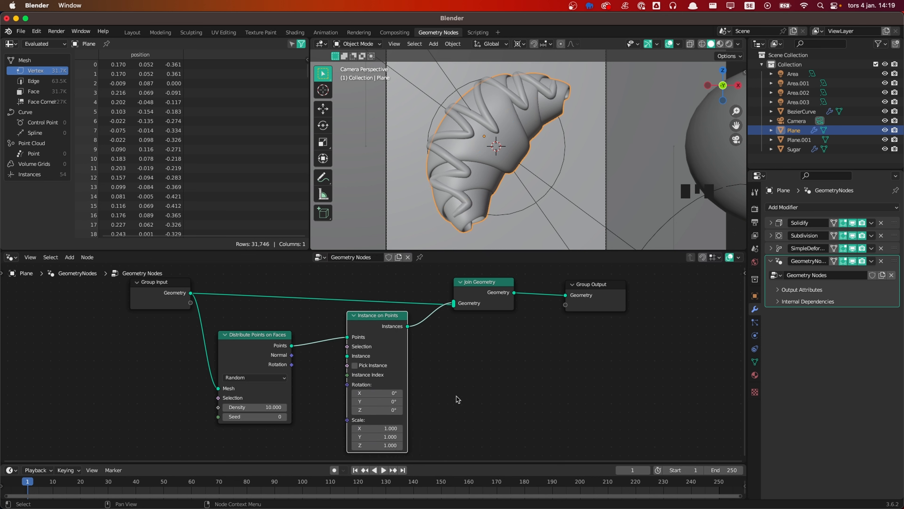
Step: Shift the Instance on Points node aside and add an Object Info node below Distribute Points on Faces
{"action": "left_click_drag", "start_coordinate": [381, 315], "coordinate": [408, 332]}
{"action": "scroll", "coordinate": [485, 379], "scroll_direction": "down", "scroll_amount": 1}
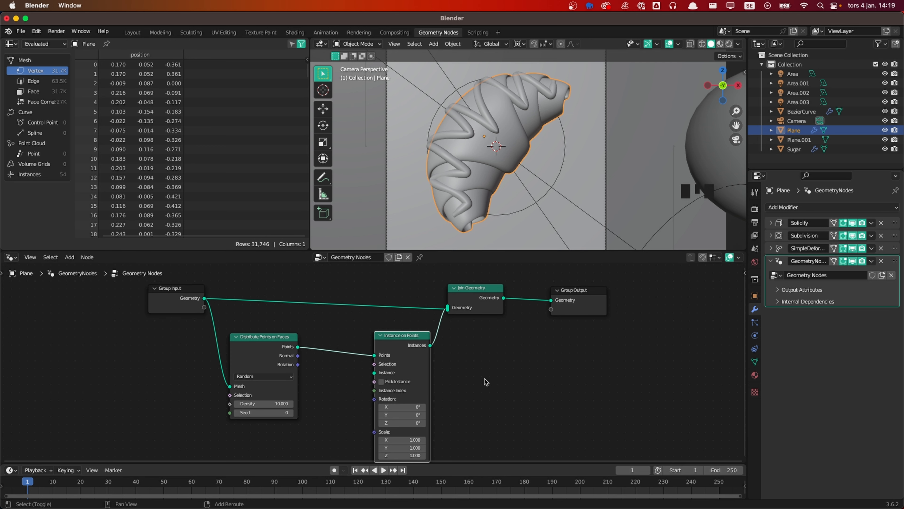
{"action": "key", "text": "shift+a"}
{"action": "mouse_move", "coordinate": [486, 381]}
{"action": "type", "text": "Objec"}
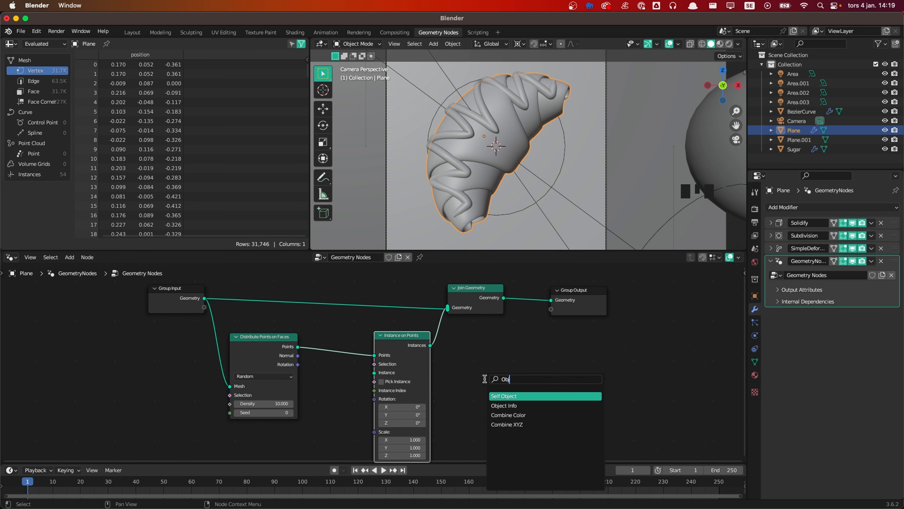
{"action": "left_click", "coordinate": [504, 405]}
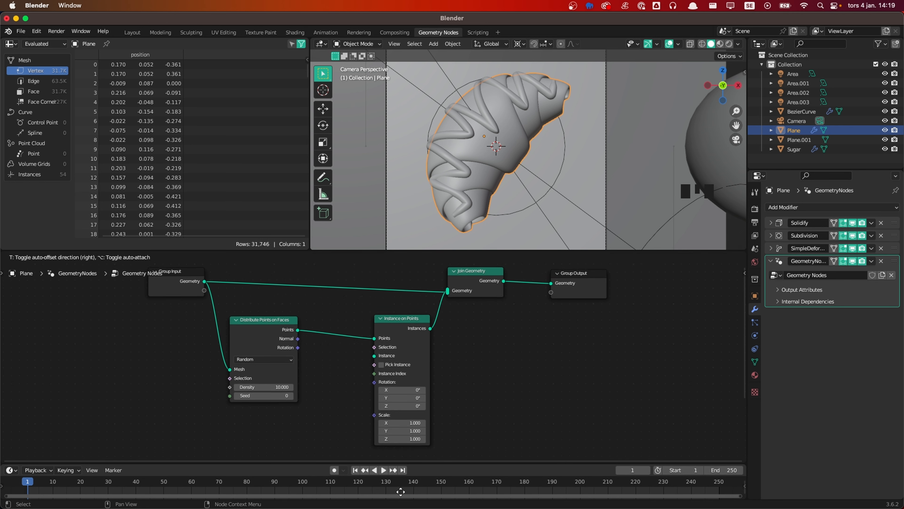
{"action": "left_click", "coordinate": [275, 403]}
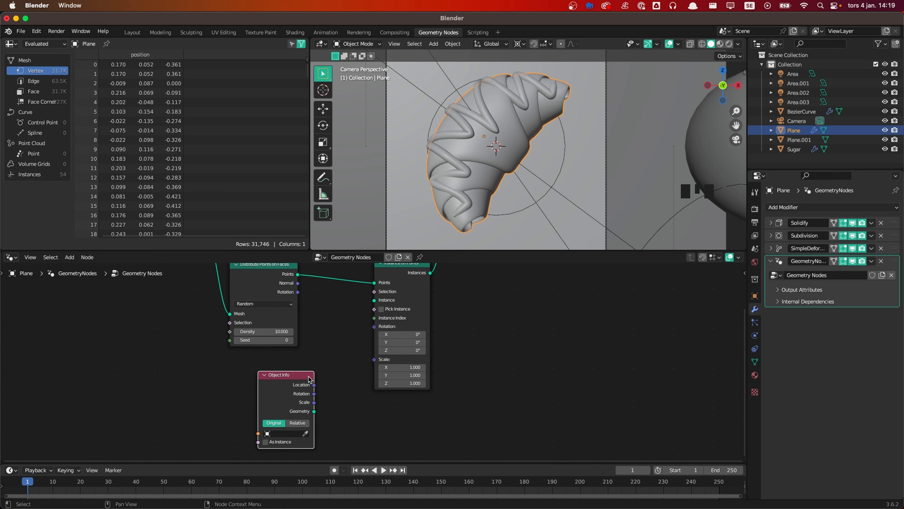
Step: Connect Object Info's Geometry to the Instance input of Instance on Points and pick Sugar as its object
{"action": "scroll", "coordinate": [318, 408], "scroll_direction": "up", "scroll_amount": 1}
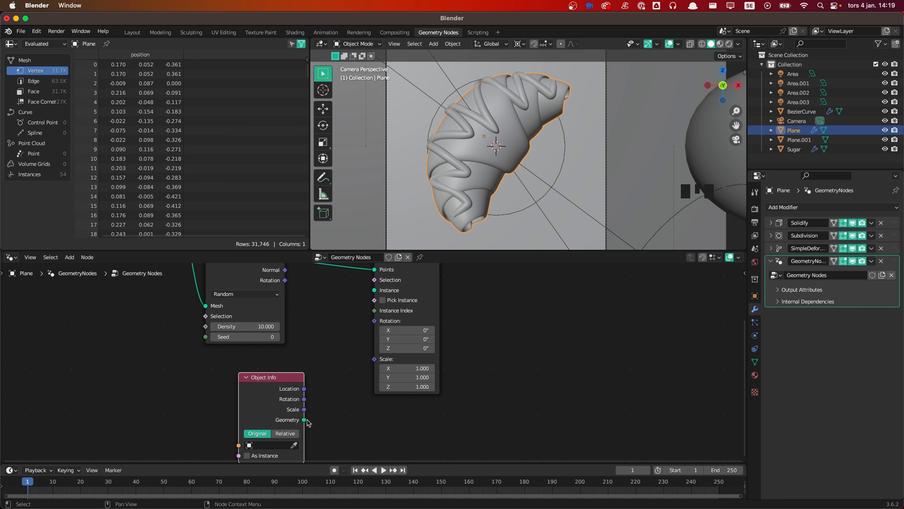
{"action": "left_click_drag", "start_coordinate": [304, 419], "coordinate": [374, 290]}
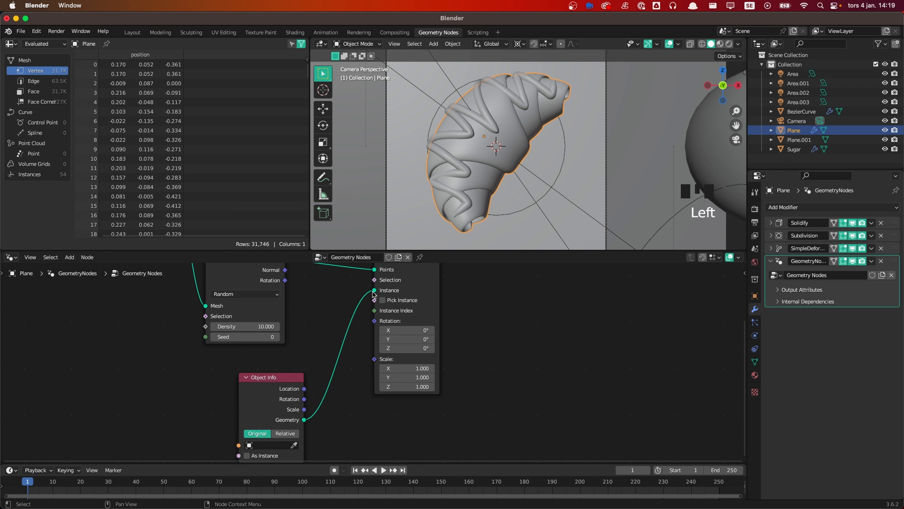
{"action": "scroll", "coordinate": [330, 404], "scroll_direction": "down", "scroll_amount": 1}
{"action": "left_click", "coordinate": [310, 428]}
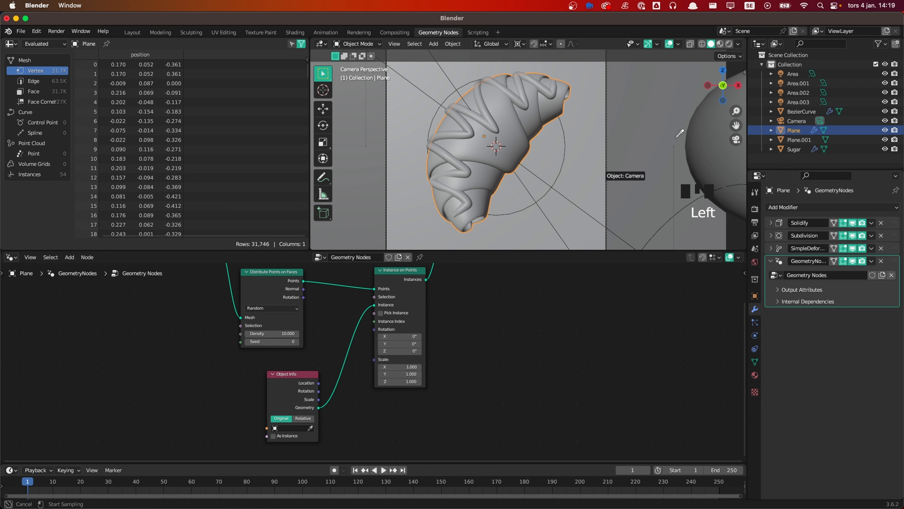
{"action": "left_click", "coordinate": [700, 152]}
{"action": "scroll", "coordinate": [587, 186], "scroll_direction": "down", "scroll_amount": 6}
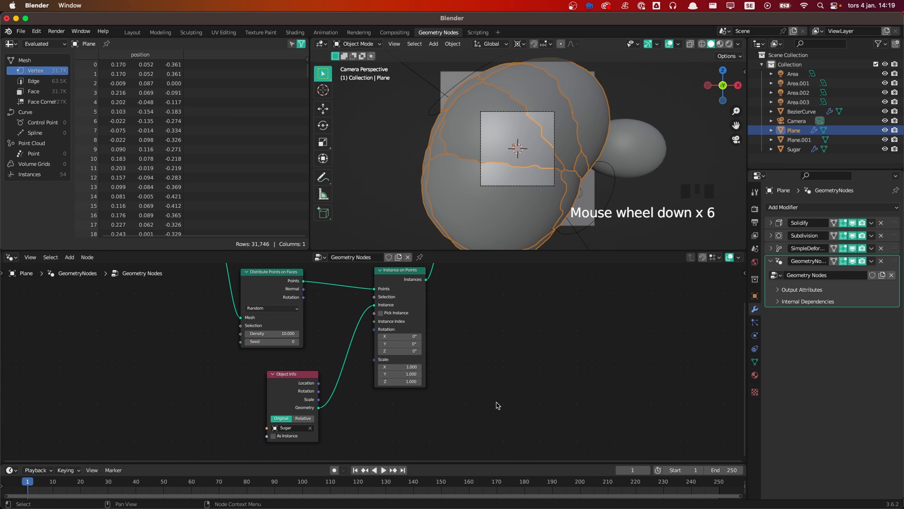
Step: Add a Random Value node beside the Object Info node
{"action": "key", "text": "shift+a"}
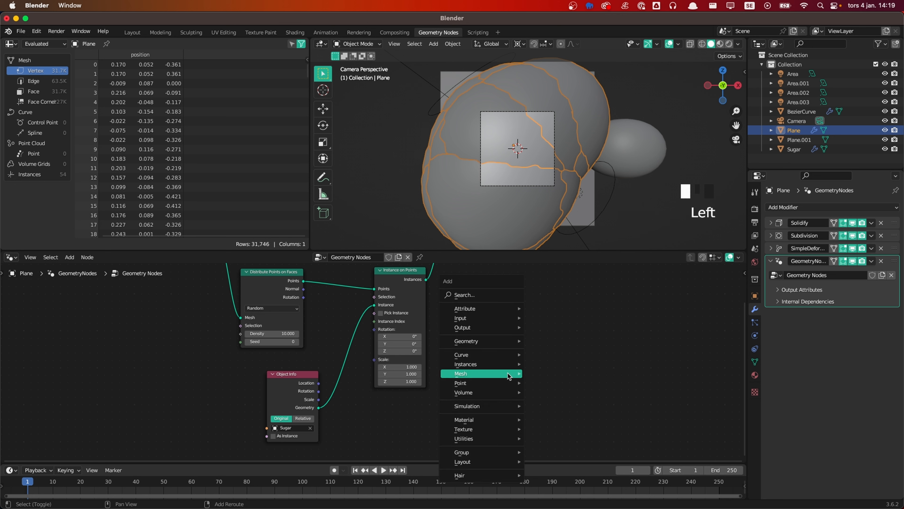
{"action": "left_click", "coordinate": [506, 298]}
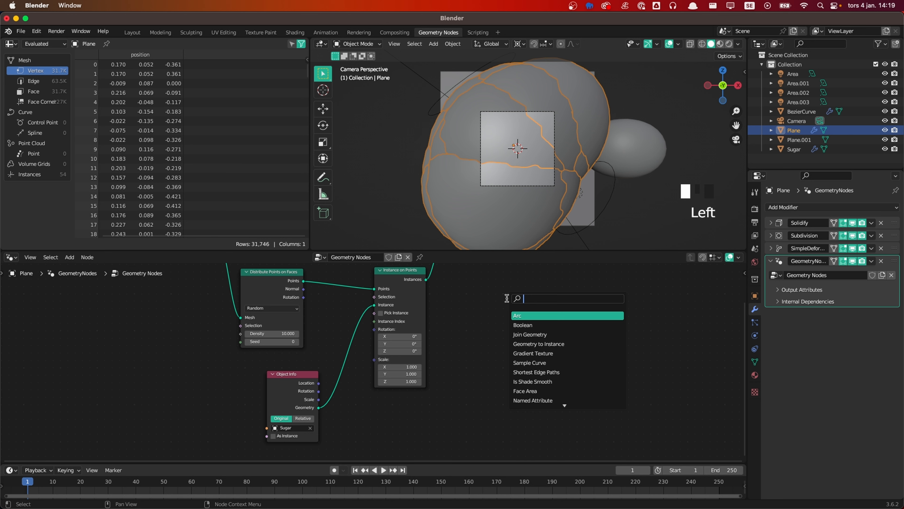
{"action": "type", "text": "random"}
{"action": "key", "text": "Return"}
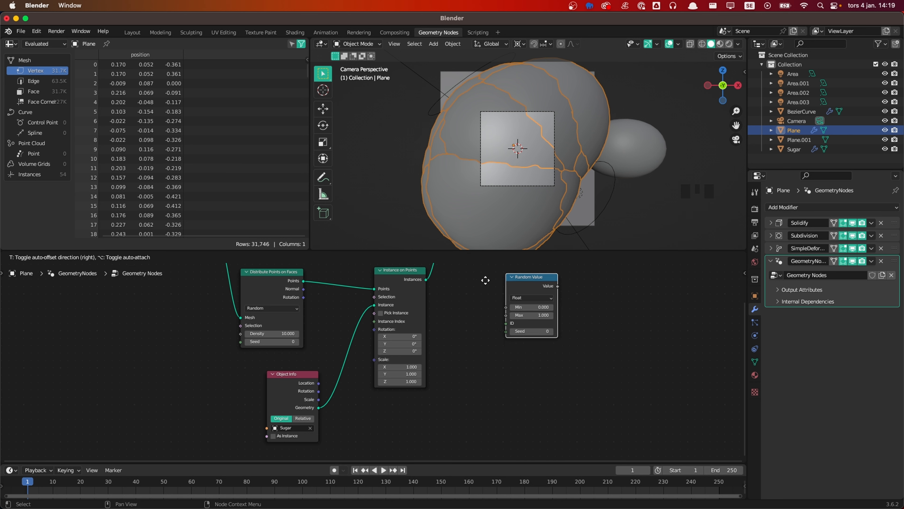
{"action": "left_click", "coordinate": [314, 407]}
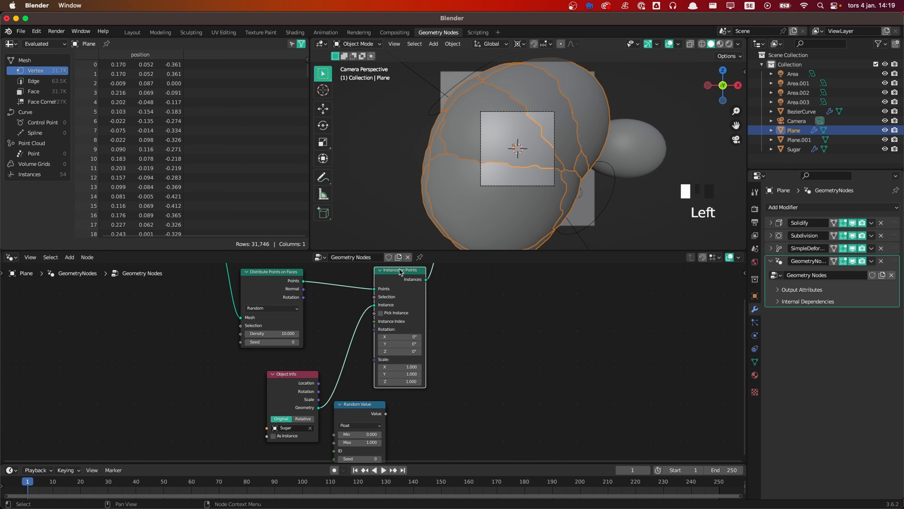
Step: Move Instance on Points farther from the other nodes and connect Random Value's output to its Scale input
{"action": "left_click_drag", "start_coordinate": [400, 272], "coordinate": [445, 285]}
{"action": "left_click_drag", "start_coordinate": [375, 406], "coordinate": [429, 371]}
{"action": "left_click", "coordinate": [391, 406]}
Step: Set the Random Value node's Min to 0.2
{"action": "scroll", "coordinate": [520, 180], "scroll_direction": "up", "scroll_amount": 2}
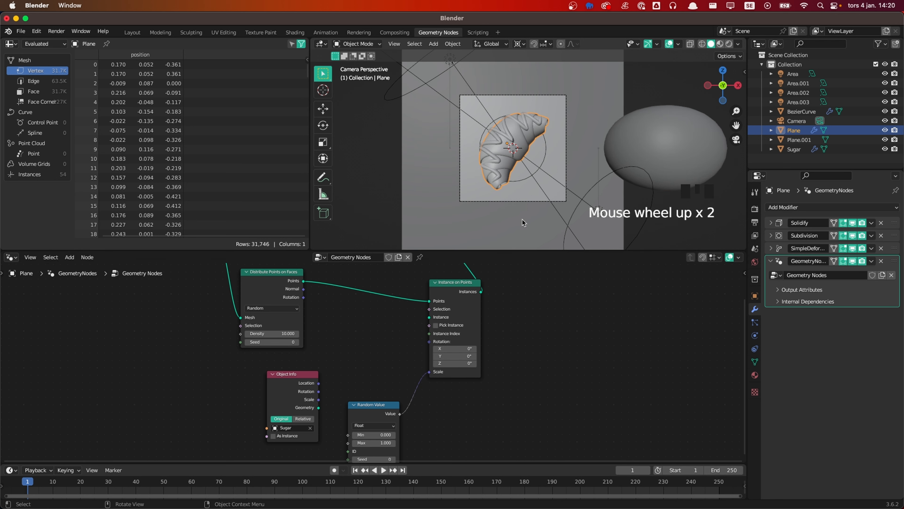
{"action": "scroll", "coordinate": [531, 301], "scroll_direction": "down", "scroll_amount": 2}
{"action": "scroll", "coordinate": [537, 174], "scroll_direction": "up", "scroll_amount": 8}
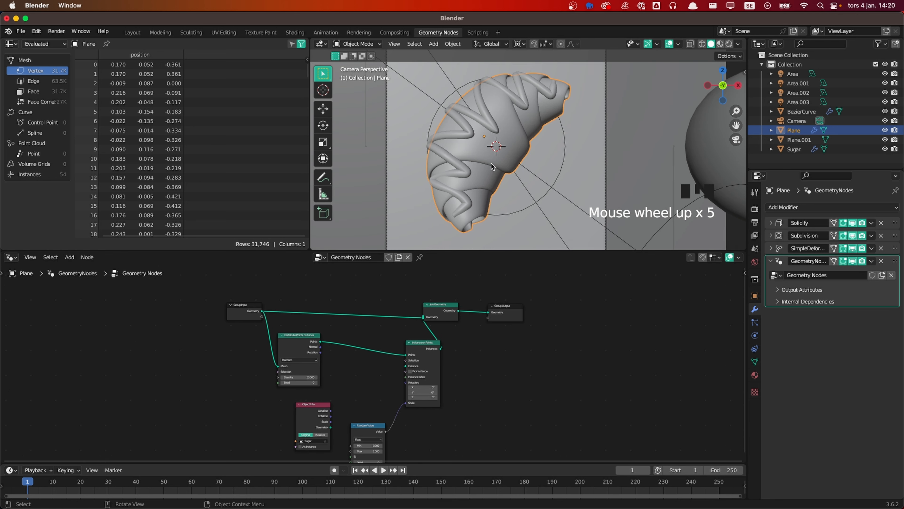
{"action": "scroll", "coordinate": [405, 407], "scroll_direction": "up", "scroll_amount": 2}
{"action": "middle_click_drag", "start_coordinate": [406, 407], "coordinate": [406, 317], "text": "shift"}
{"action": "scroll", "coordinate": [430, 380], "scroll_direction": "up", "scroll_amount": 4}
{"action": "scroll", "coordinate": [407, 320], "scroll_direction": "up", "scroll_amount": 1}
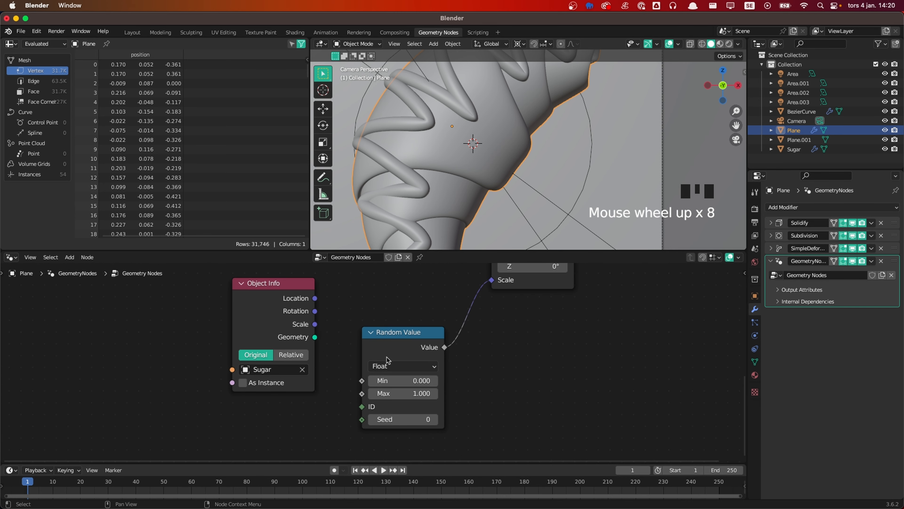
{"action": "mouse_move", "coordinate": [392, 381]}
{"action": "left_mouse_down"}
{"action": "mouse_move", "coordinate": [413, 380]}
{"action": "mouse_move", "coordinate": [392, 380]}
{"action": "left_mouse_up"}
{"action": "scroll", "coordinate": [388, 319], "scroll_direction": "down", "scroll_amount": 3}
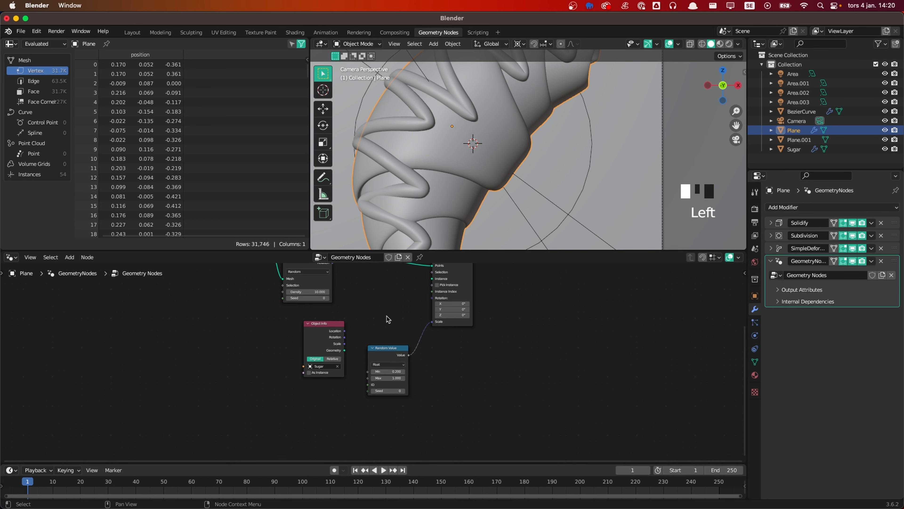
Step: Reconnect the Geometry output of Object Info to the Instance input of Instance on Points
{"action": "middle_click_drag", "start_coordinate": [388, 319], "coordinate": [361, 371]}
{"action": "left_click_drag", "start_coordinate": [314, 383], "coordinate": [403, 312]}
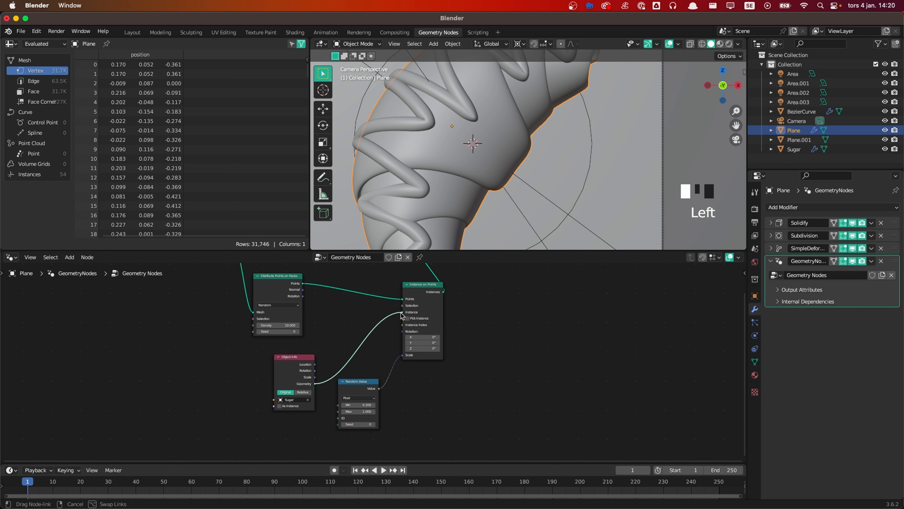
{"action": "scroll", "coordinate": [513, 166], "scroll_direction": "down", "scroll_amount": 6}
{"action": "scroll", "coordinate": [413, 404], "scroll_direction": "up", "scroll_amount": 1}
{"action": "scroll", "coordinate": [412, 404], "scroll_direction": "up", "scroll_amount": 2}
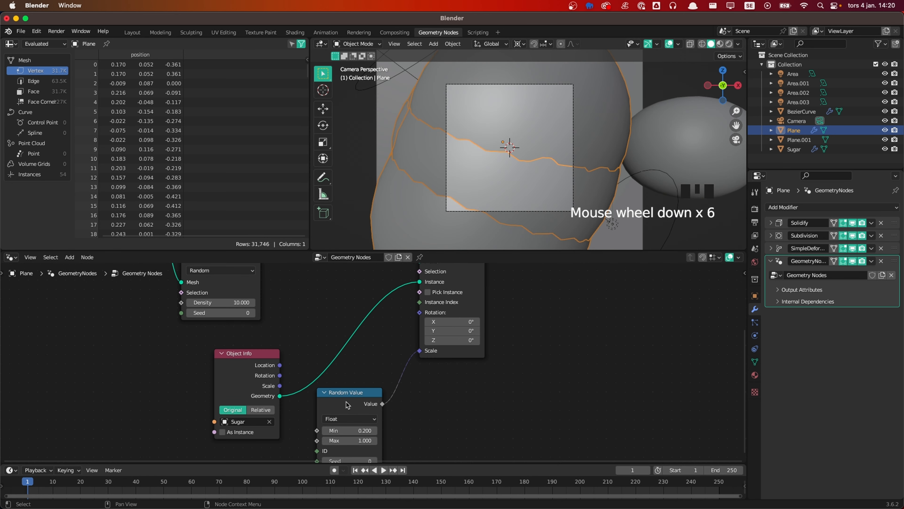
Step: Set the Random Value node's Min to 0.0015 and its Max to about 0.002
{"action": "left_click", "coordinate": [348, 399]}
{"action": "scroll", "coordinate": [342, 428], "scroll_direction": "up", "scroll_amount": 1}
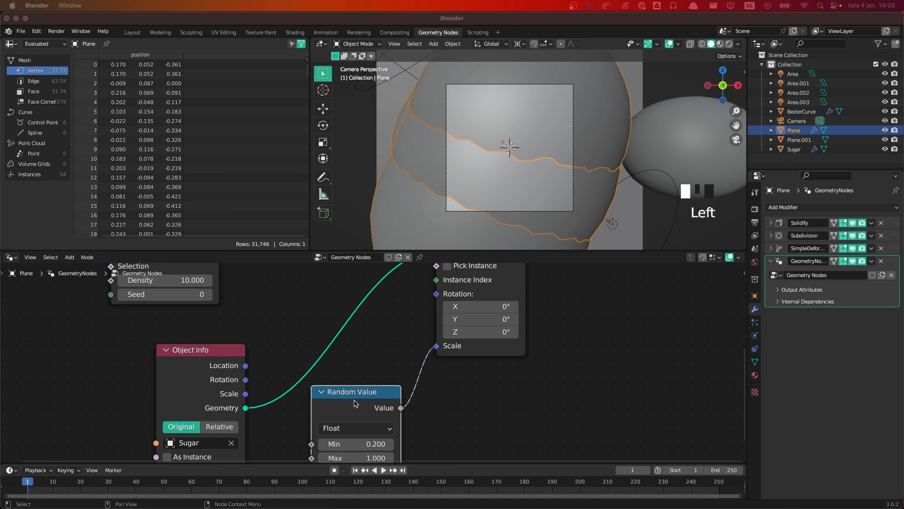
{"action": "left_click_drag", "start_coordinate": [355, 403], "coordinate": [357, 398]}
{"action": "left_click", "coordinate": [387, 440]}
{"action": "type", "text": "0.0015"}
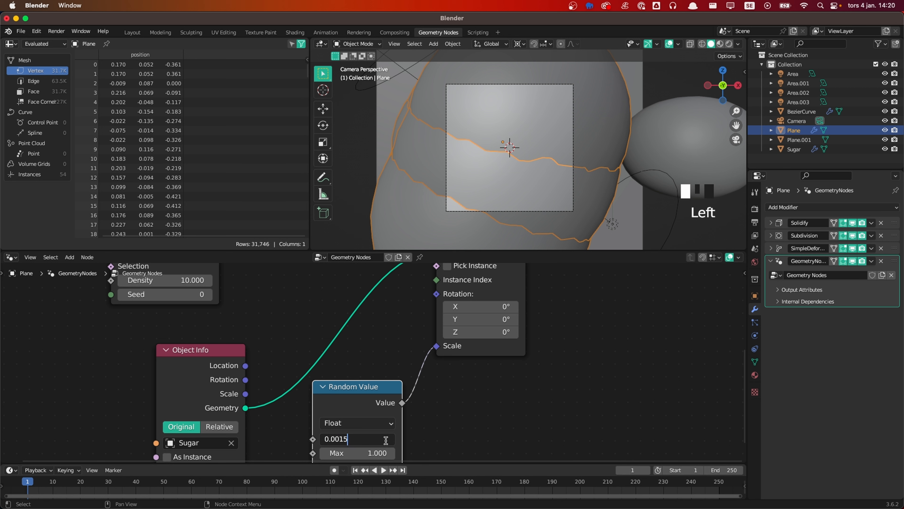
{"action": "key", "text": "Tab"}
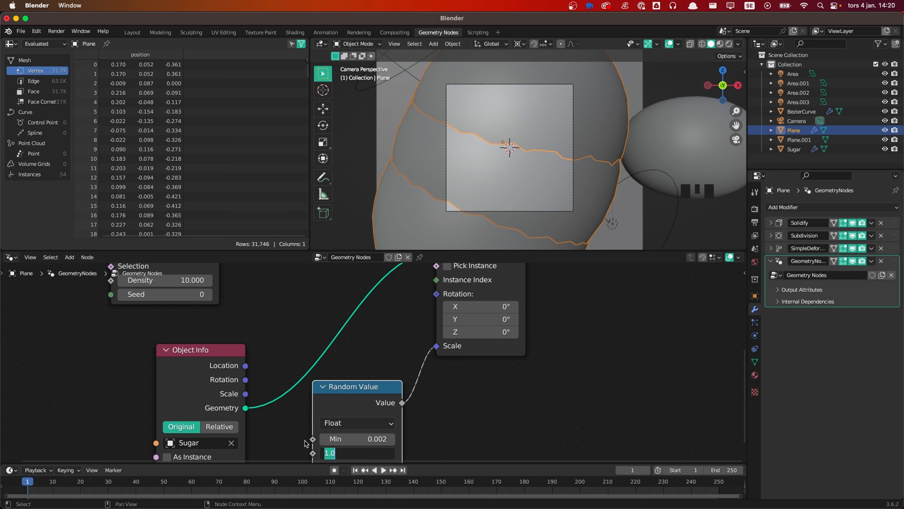
{"action": "key", "text": "BackSpace"}
{"action": "key", "text": "Return"}
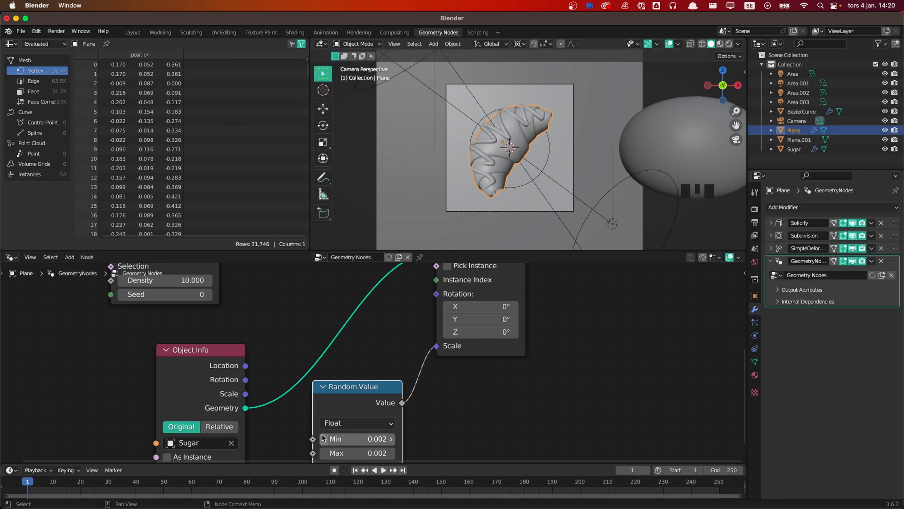
Step: Set the Distribute Points on Faces density to 30000
{"action": "scroll", "coordinate": [510, 120], "scroll_direction": "up", "scroll_amount": 6}
{"action": "scroll", "coordinate": [509, 120], "scroll_direction": "up", "scroll_amount": 1}
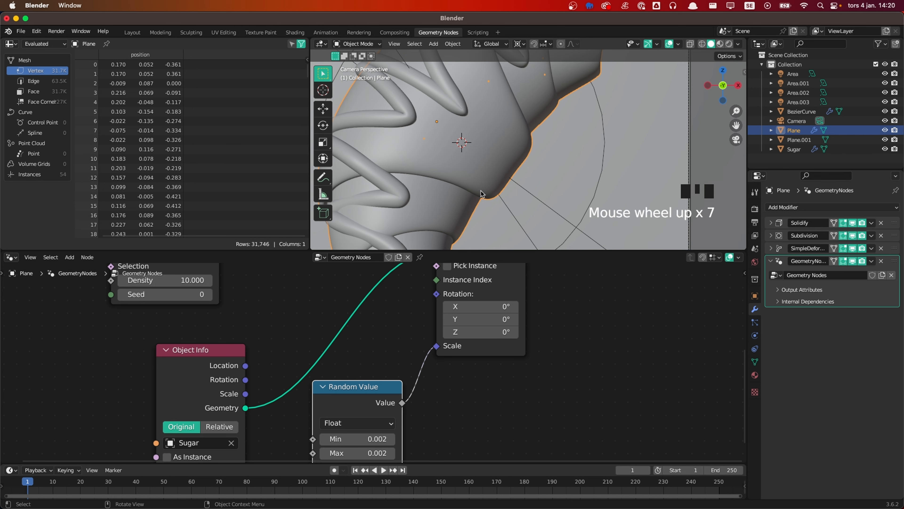
{"action": "scroll", "coordinate": [539, 132], "scroll_direction": "down", "scroll_amount": 2}
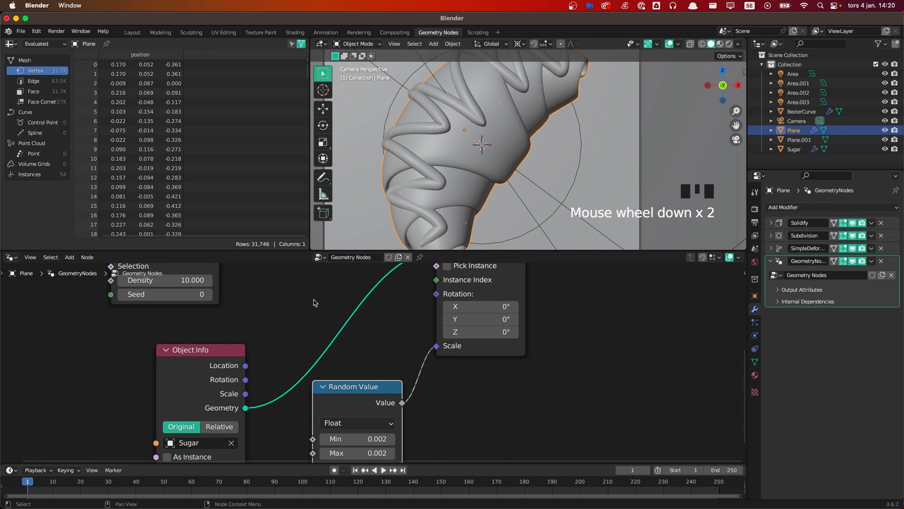
{"action": "middle_click_drag", "start_coordinate": [303, 313], "coordinate": [405, 389]}
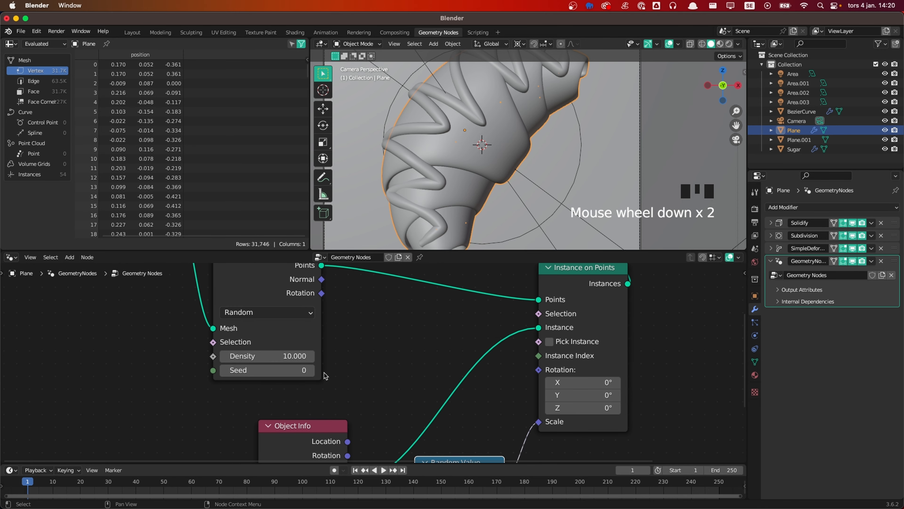
{"action": "left_click", "coordinate": [261, 355]}
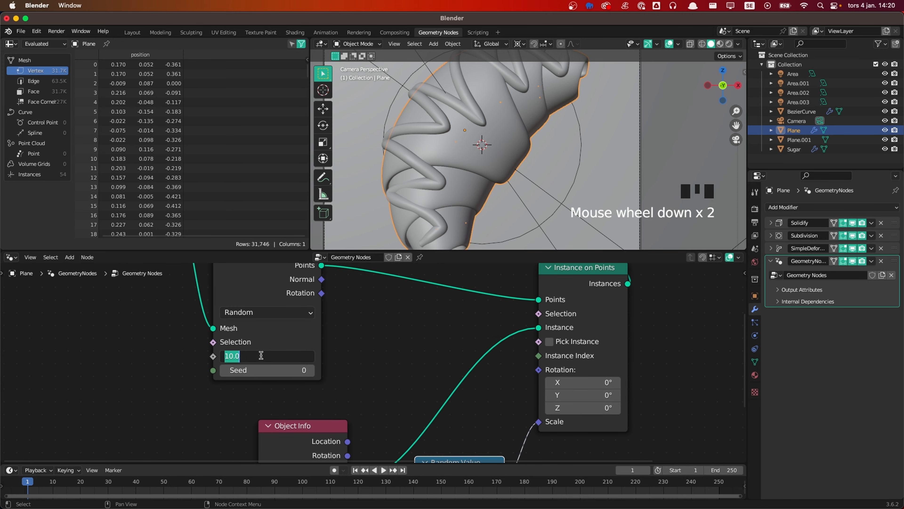
{"action": "type", "text": "30000"}
{"action": "key", "text": "Return"}
Step: Select the background plane and examine how the sugar grains cover the croissant, up close and from afar
{"action": "left_click", "coordinate": [621, 133]}
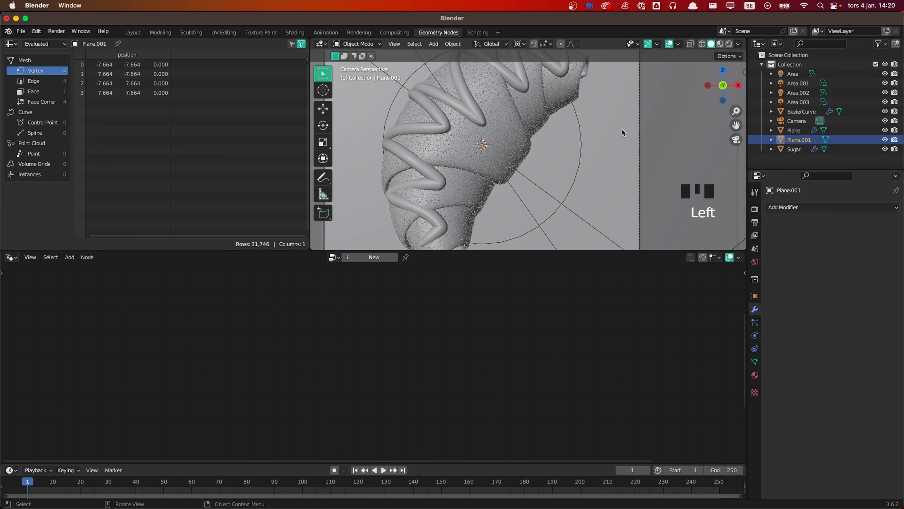
{"action": "scroll", "coordinate": [478, 142], "scroll_direction": "up", "scroll_amount": 5}
{"action": "scroll", "coordinate": [476, 140], "scroll_direction": "down", "scroll_amount": 2}
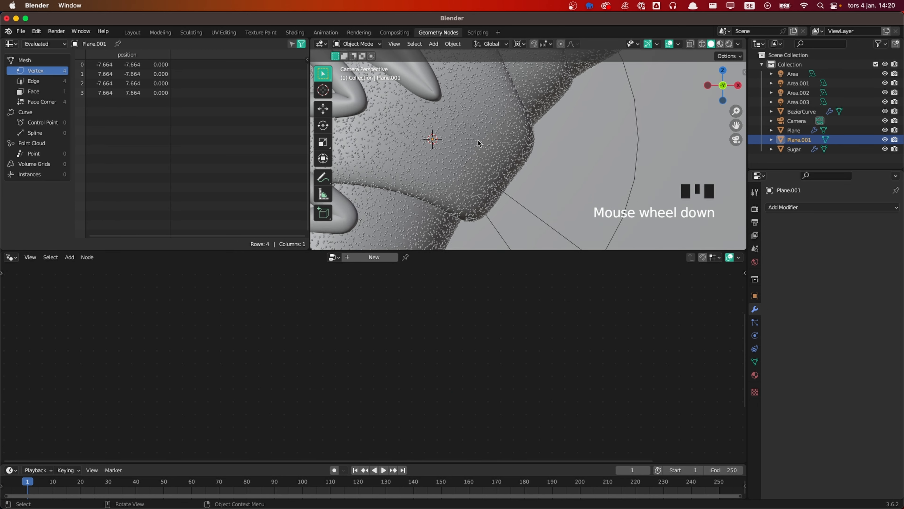
{"action": "scroll", "coordinate": [482, 138], "scroll_direction": "down", "scroll_amount": 4}
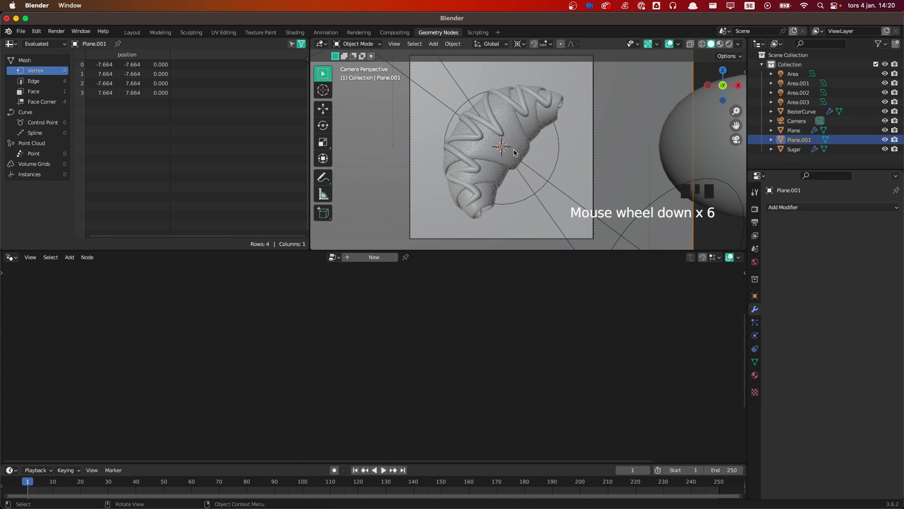
{"action": "left_click", "coordinate": [514, 152]}
{"action": "scroll", "coordinate": [513, 153], "scroll_direction": "up", "scroll_amount": 2}
{"action": "left_click", "coordinate": [554, 166]}
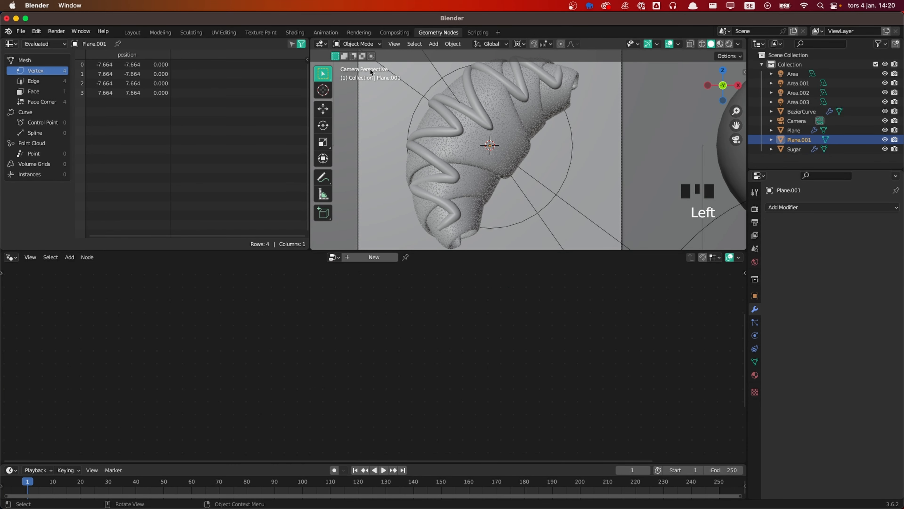
Step: Select the Sugar object in the Shading workspace and create a new material for it
{"action": "left_click", "coordinate": [295, 33]}
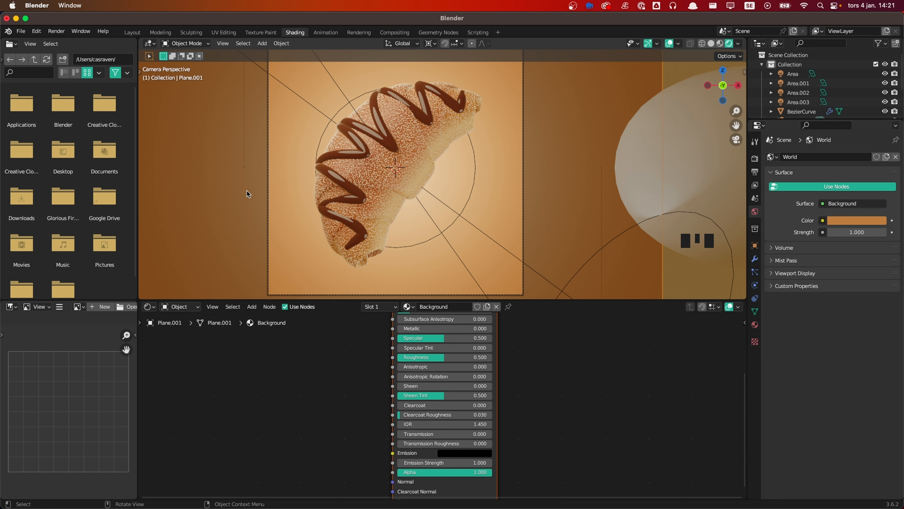
{"action": "scroll", "coordinate": [359, 190], "scroll_direction": "up", "scroll_amount": 2}
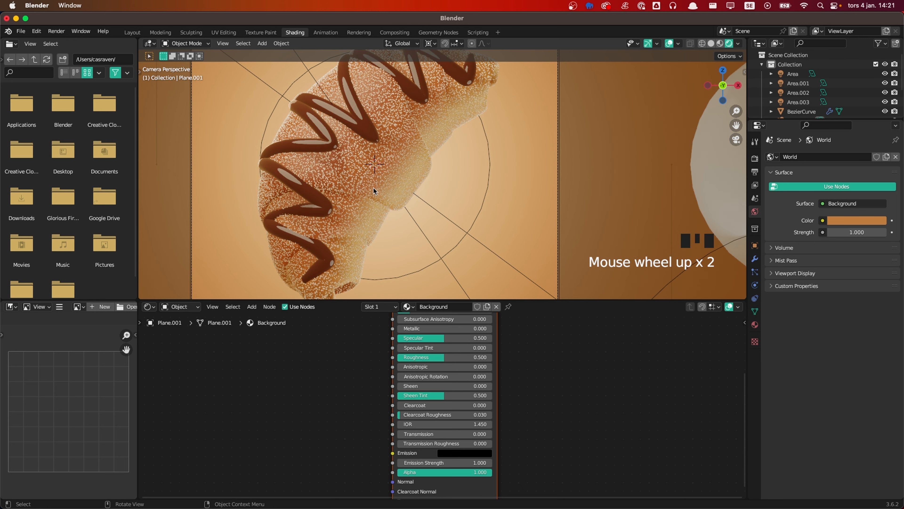
{"action": "left_click", "coordinate": [727, 190]}
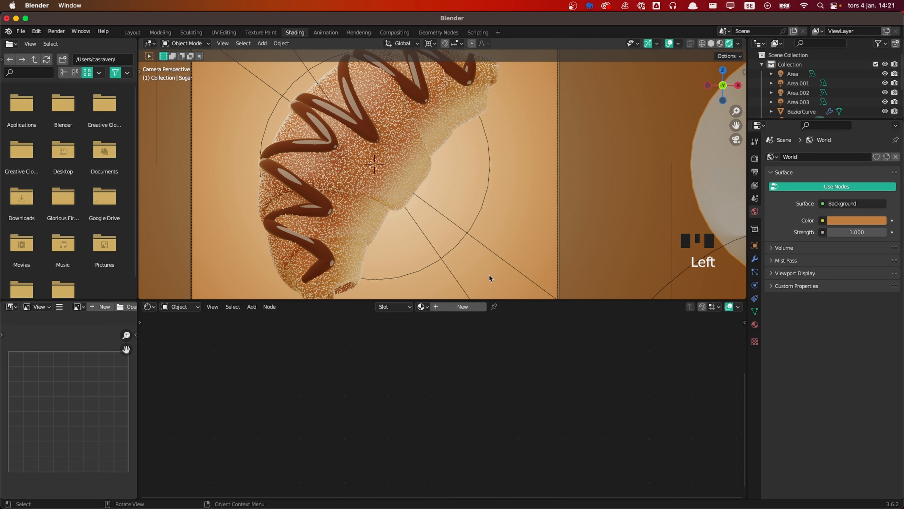
{"action": "left_click", "coordinate": [471, 306]}
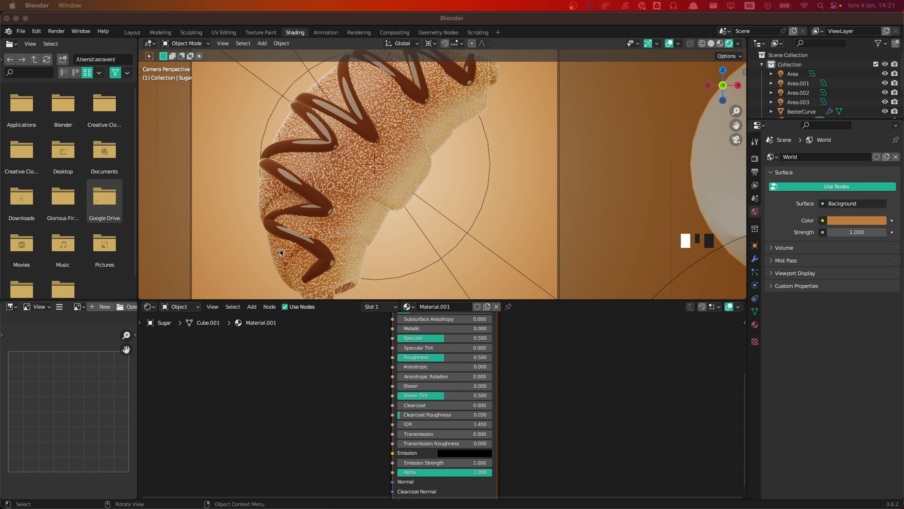
Step: Set the sugar material's Base Color to hex FFE0C9
{"action": "middle_click_drag", "start_coordinate": [386, 364], "coordinate": [375, 426]}
{"action": "left_click", "coordinate": [448, 337]}
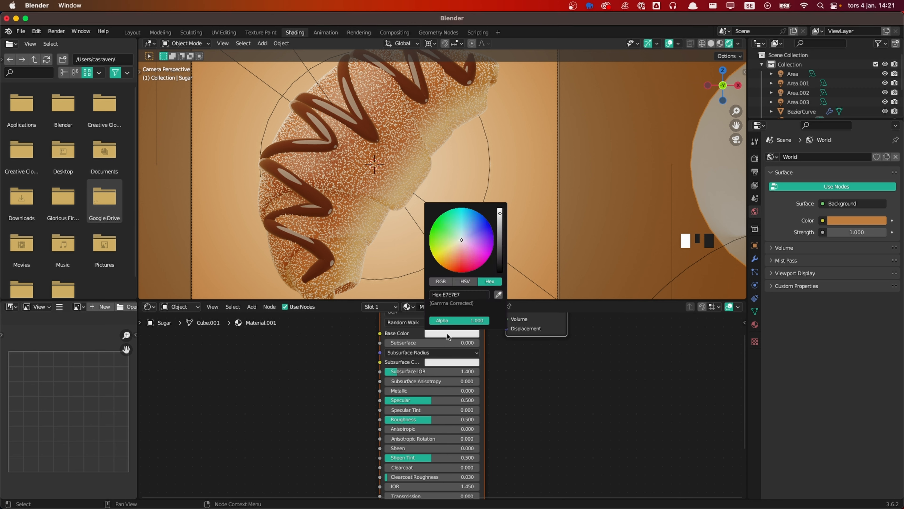
{"action": "left_click", "coordinate": [456, 294]}
{"action": "type", "text": "FFE0C9"}
{"action": "key", "text": "Return"}
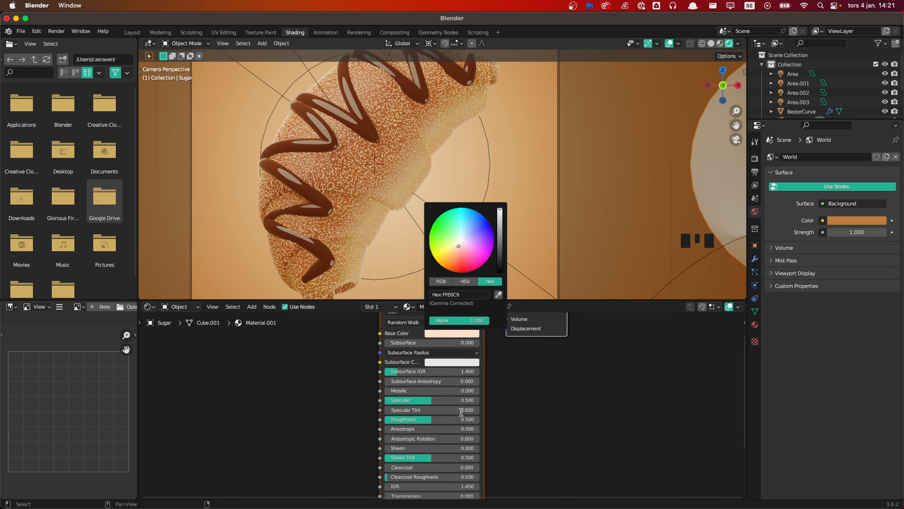
Step: Set the sugar material's Roughness to 0 and its Transmission to 0.5
{"action": "left_click", "coordinate": [447, 420]}
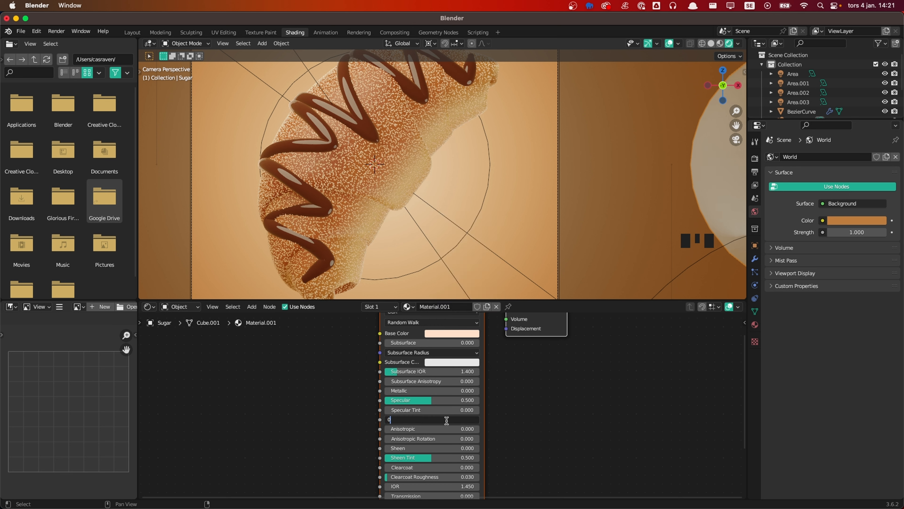
{"action": "key", "text": "Return"}
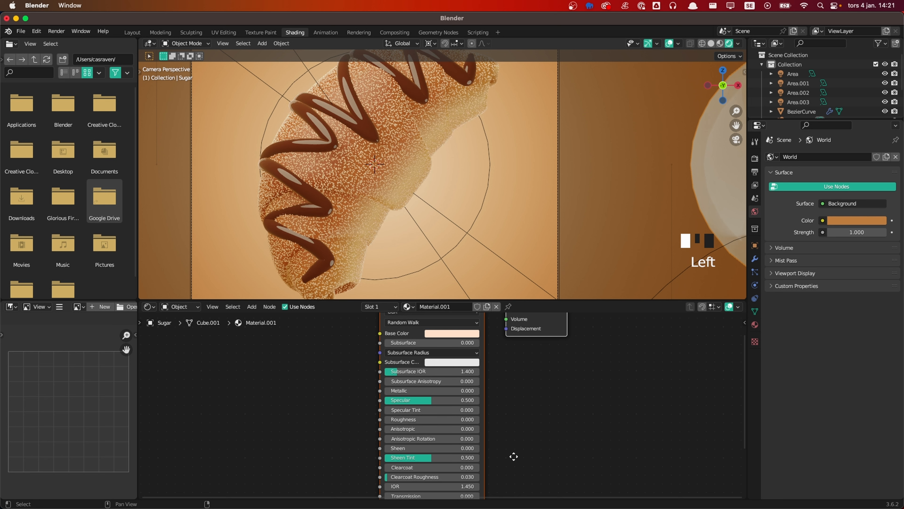
{"action": "middle_click_drag", "start_coordinate": [513, 457], "coordinate": [520, 392]}
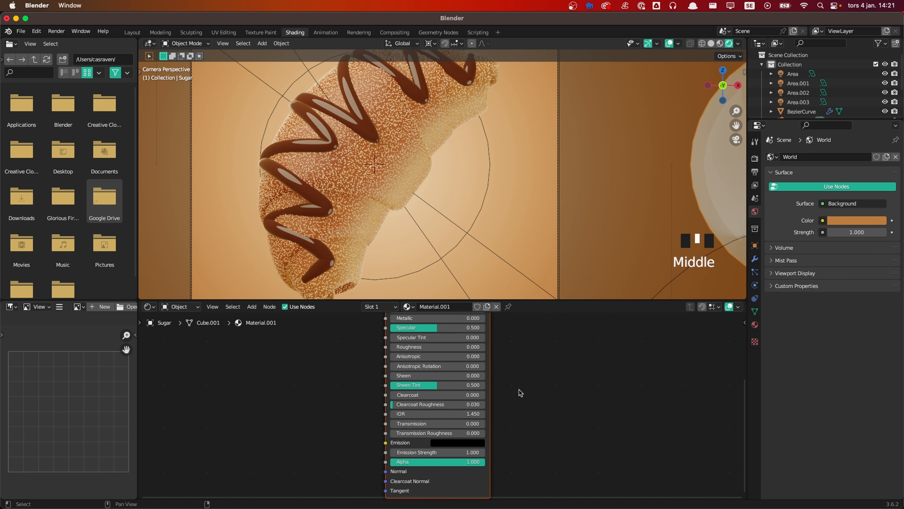
{"action": "left_click", "coordinate": [472, 423]}
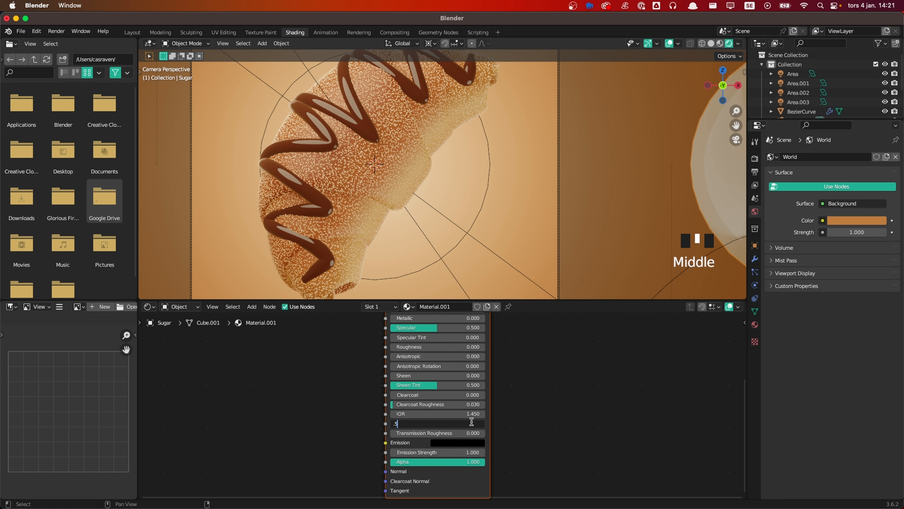
{"action": "type", "text": ".5"}
{"action": "left_click", "coordinate": [472, 424]}
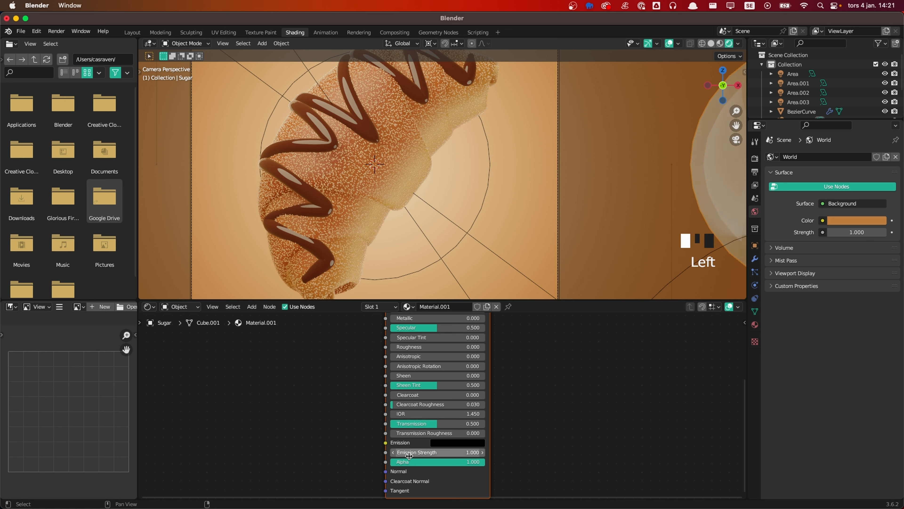
Step: Set the sugar material's Alpha to 0.5 and check the grains on the croissant
{"action": "left_click", "coordinate": [414, 462]}
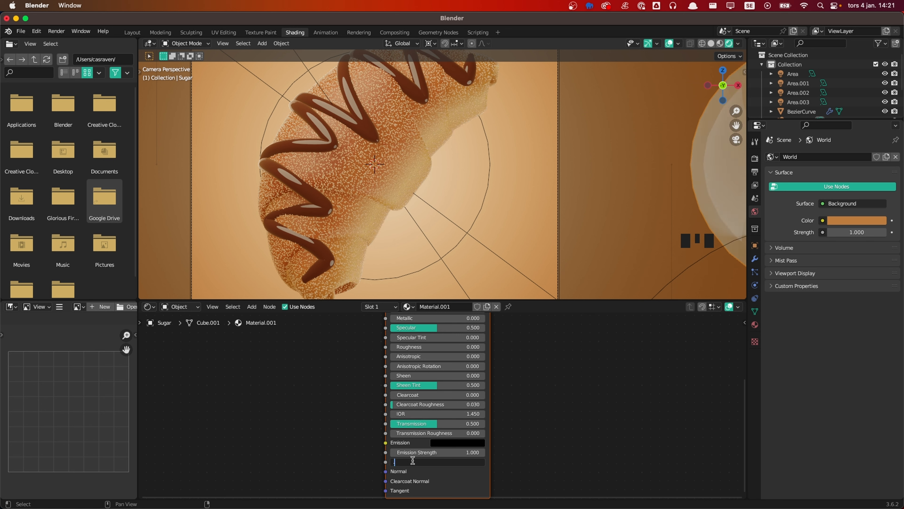
{"action": "key", "text": "Return"}
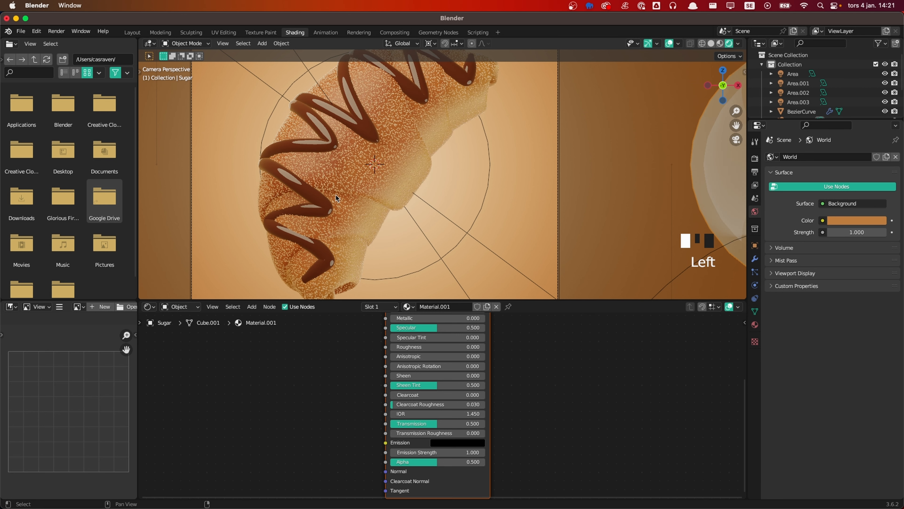
{"action": "scroll", "coordinate": [353, 124], "scroll_direction": "down", "scroll_amount": 2}
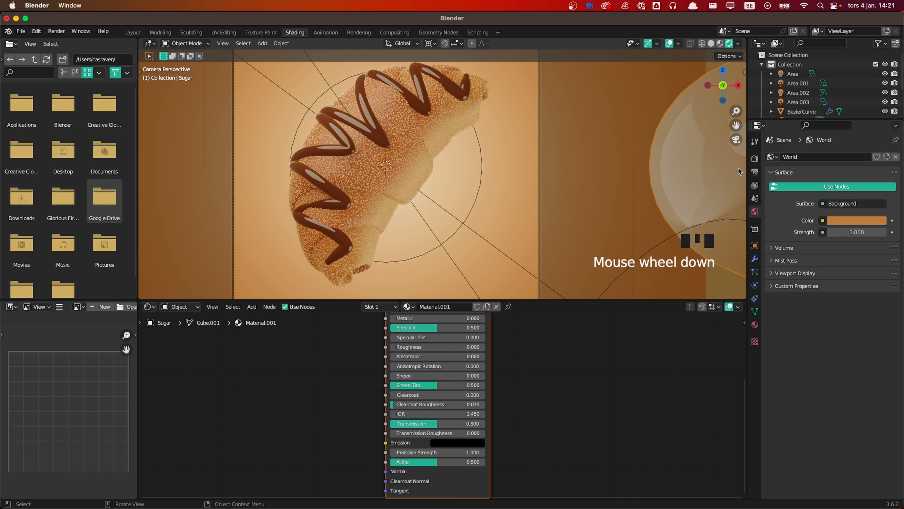
Step: Switch the scene's render engine to Cycles with GPU Compute as the device
{"action": "left_click", "coordinate": [755, 158]}
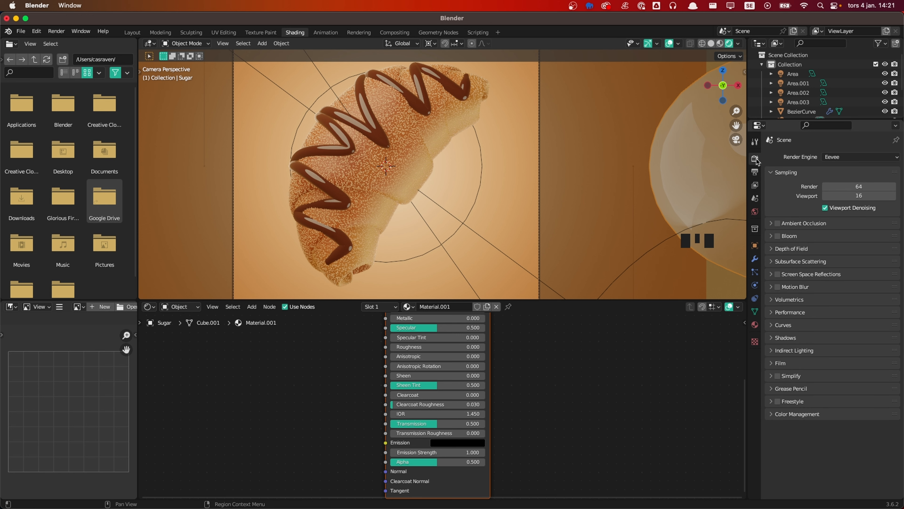
{"action": "left_click", "coordinate": [832, 157]}
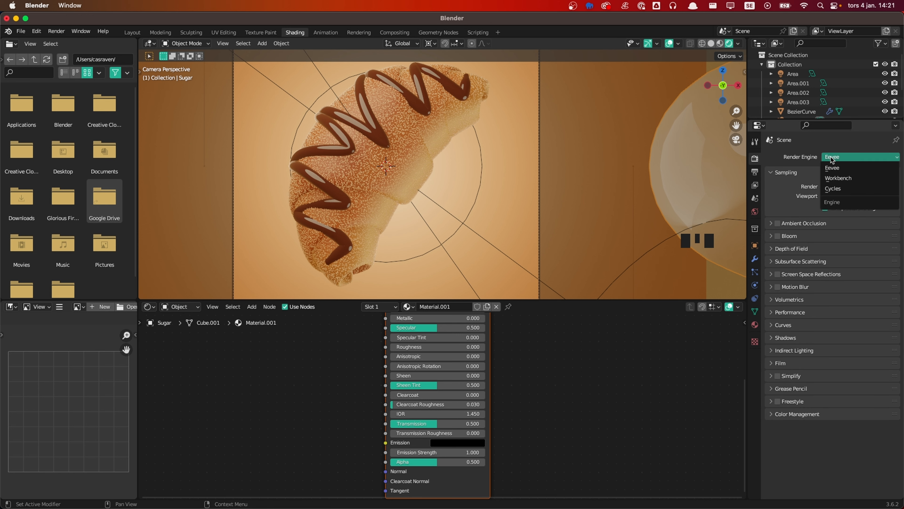
{"action": "left_click", "coordinate": [834, 188]}
{"action": "left_click", "coordinate": [837, 181]}
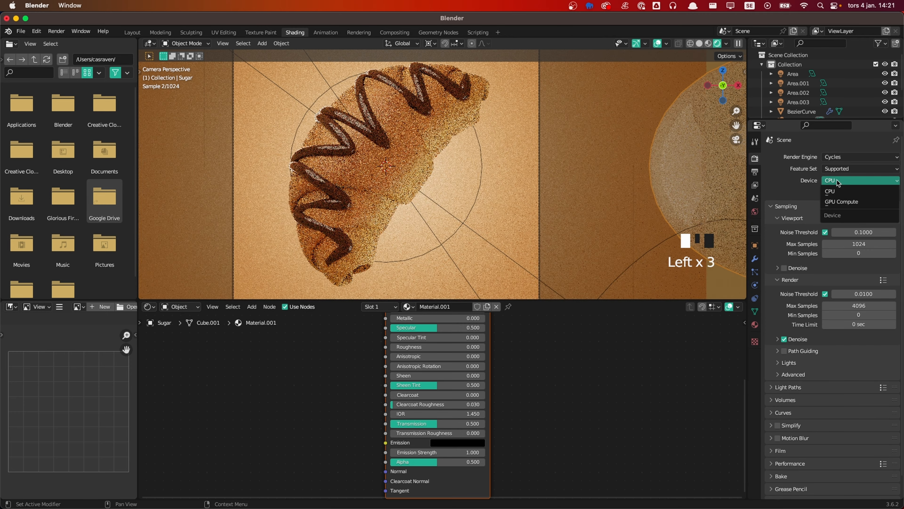
{"action": "left_click", "coordinate": [839, 202]}
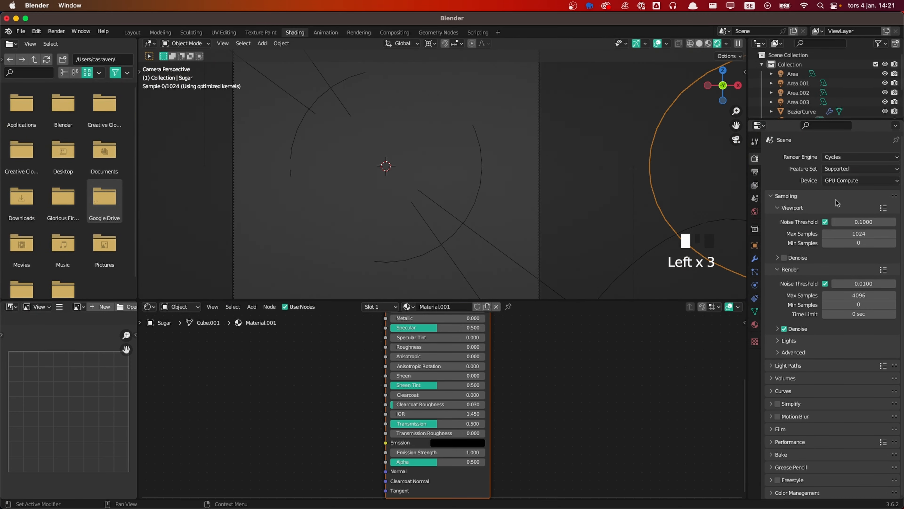
Step: Set the Cycles Max Samples to 128 for the viewport and 512 for the render
{"action": "left_click", "coordinate": [852, 231]}
{"action": "type", "text": "128"}
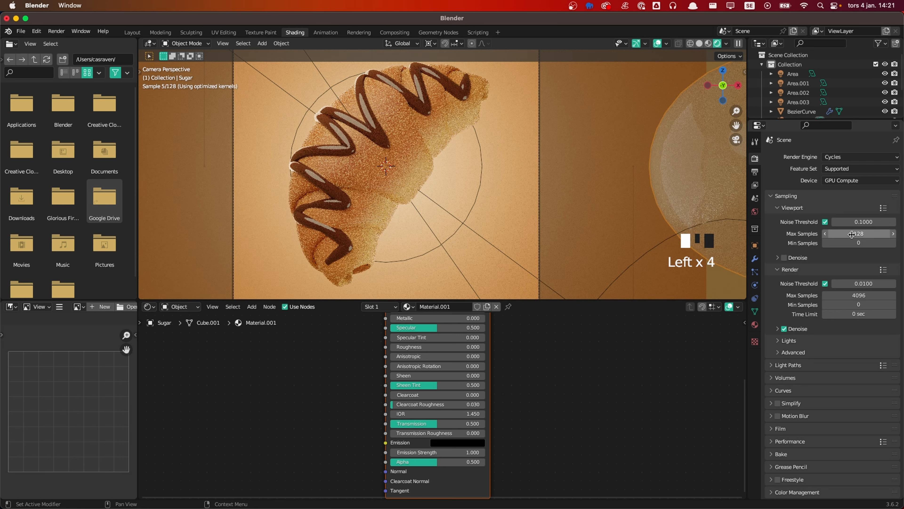
{"action": "left_click", "coordinate": [866, 295]}
{"action": "type", "text": "512"}
{"action": "key", "text": "Tab"}
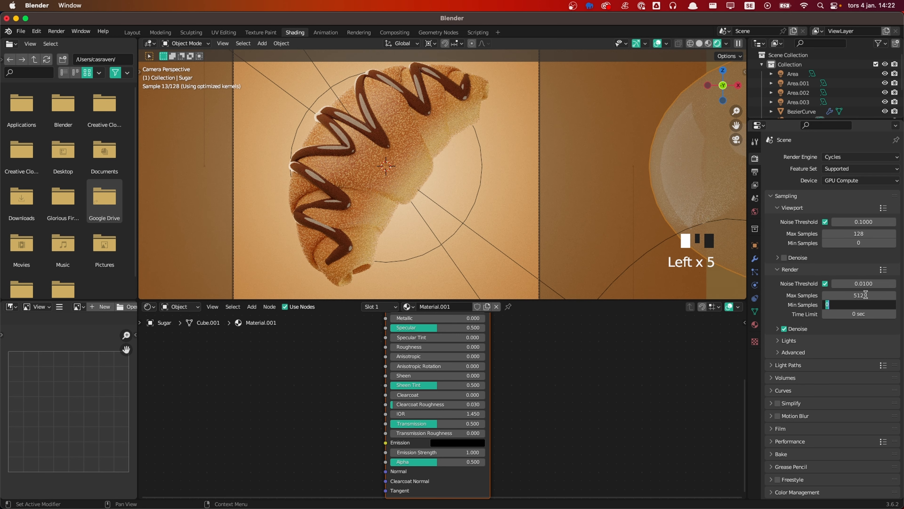
{"action": "key", "text": "Return"}
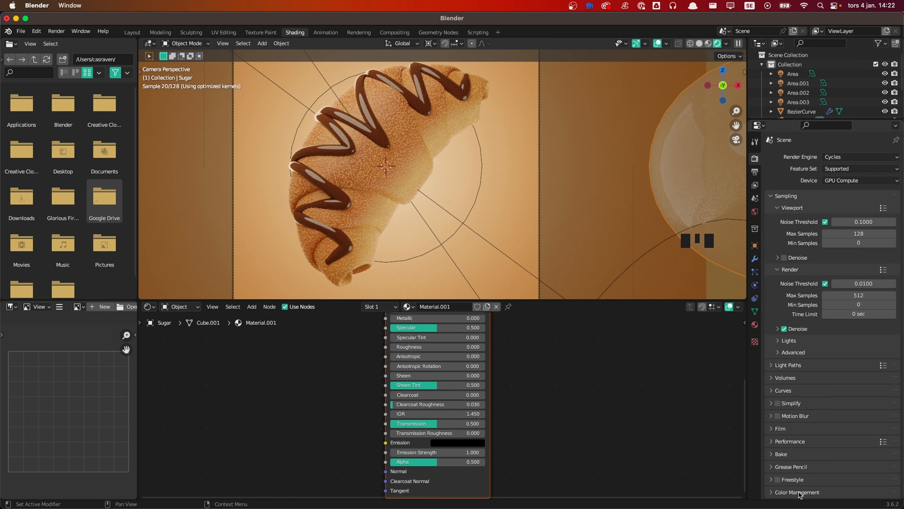
Step: Set the Color Management look to Medium High Contrast
{"action": "left_click", "coordinate": [798, 492]}
{"action": "scroll", "coordinate": [806, 475], "scroll_direction": "down", "scroll_amount": 11}
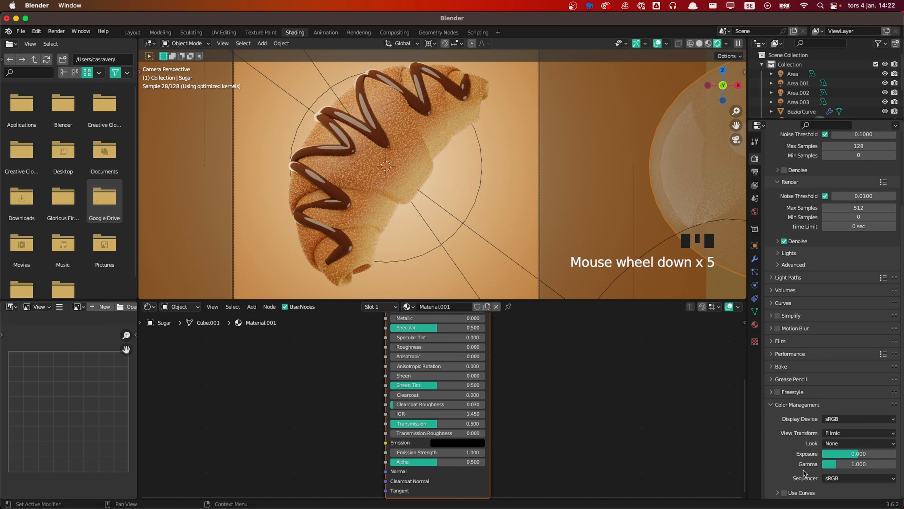
{"action": "left_click", "coordinate": [847, 443]}
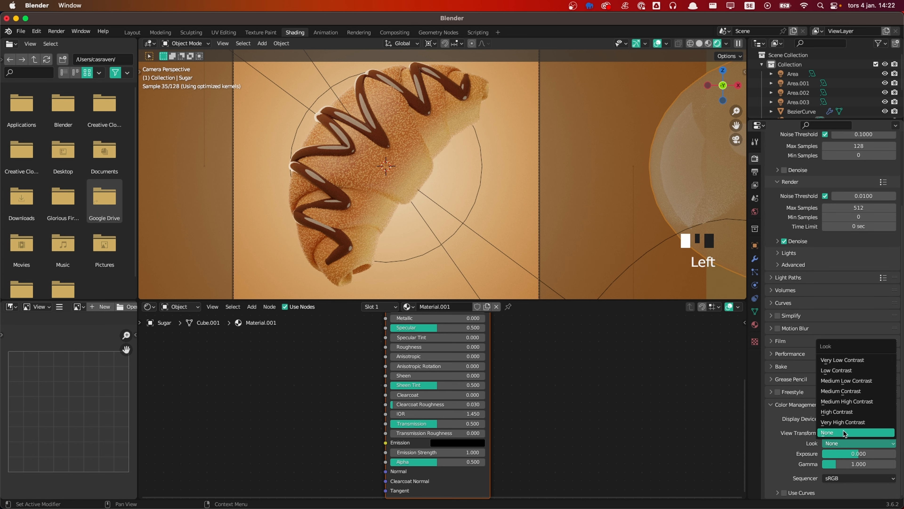
{"action": "left_click", "coordinate": [847, 402]}
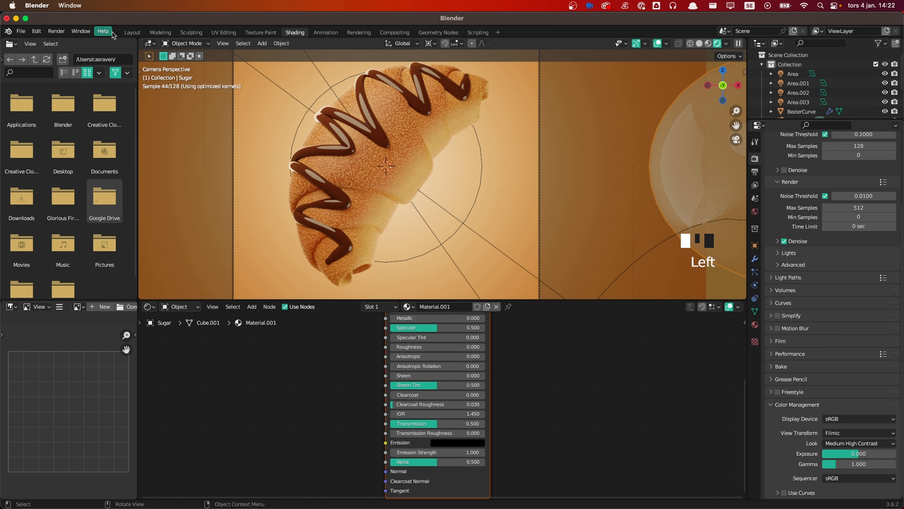
Step: In the Layout workspace, select the area light above the croissant (Area.001) and set its power to 100 W
{"action": "left_click", "coordinate": [132, 32]}
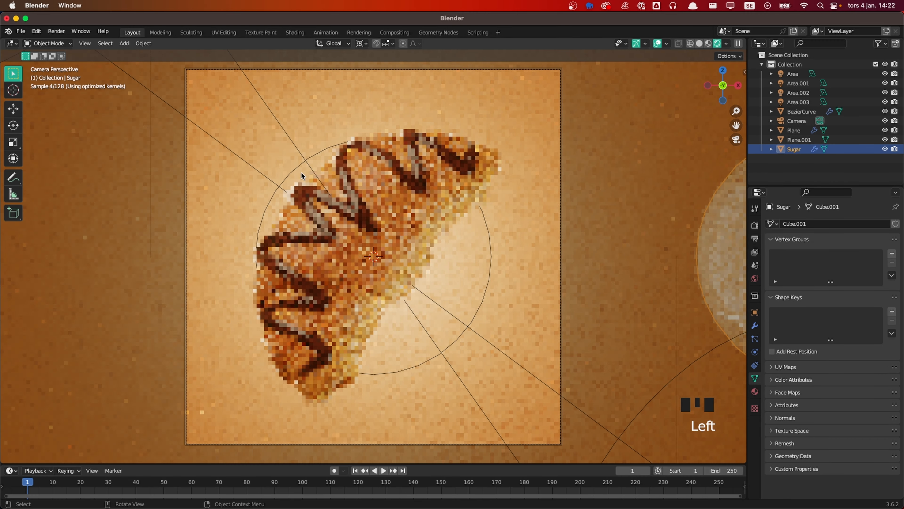
{"action": "scroll", "coordinate": [264, 114], "scroll_direction": "down", "scroll_amount": 3}
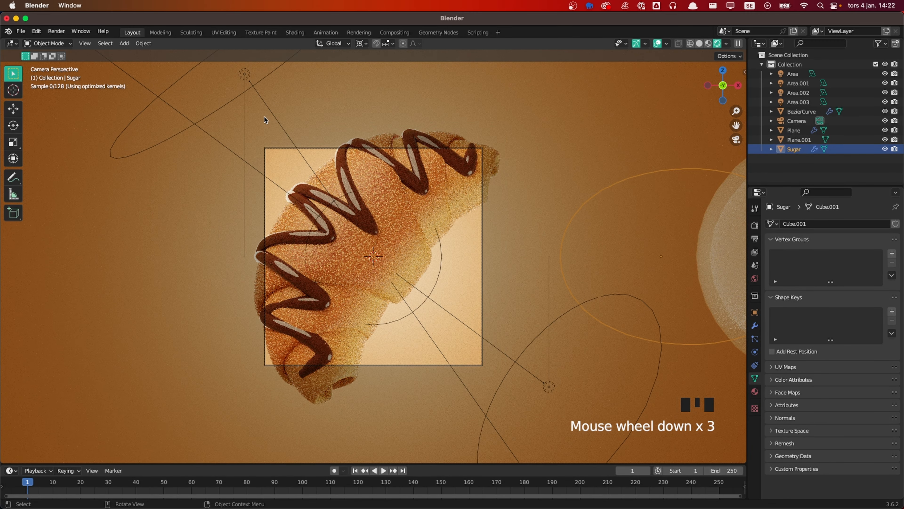
{"action": "left_click", "coordinate": [278, 128]}
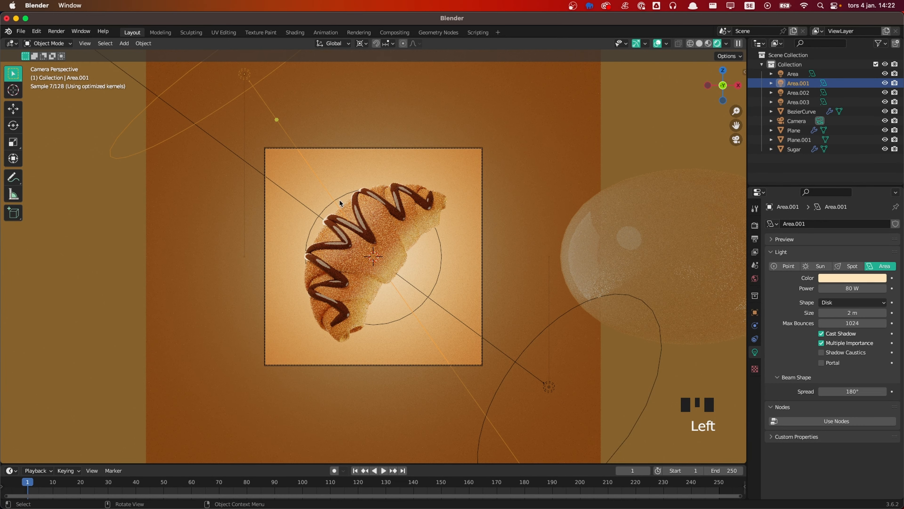
{"action": "scroll", "coordinate": [350, 223], "scroll_direction": "up", "scroll_amount": 3}
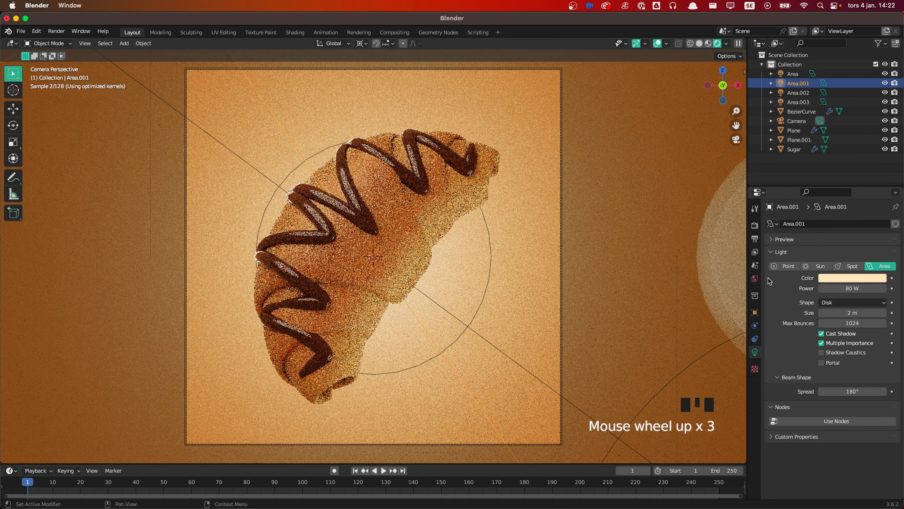
{"action": "left_click", "coordinate": [841, 288]}
{"action": "type", "text": "100"}
{"action": "key", "text": "Return"}
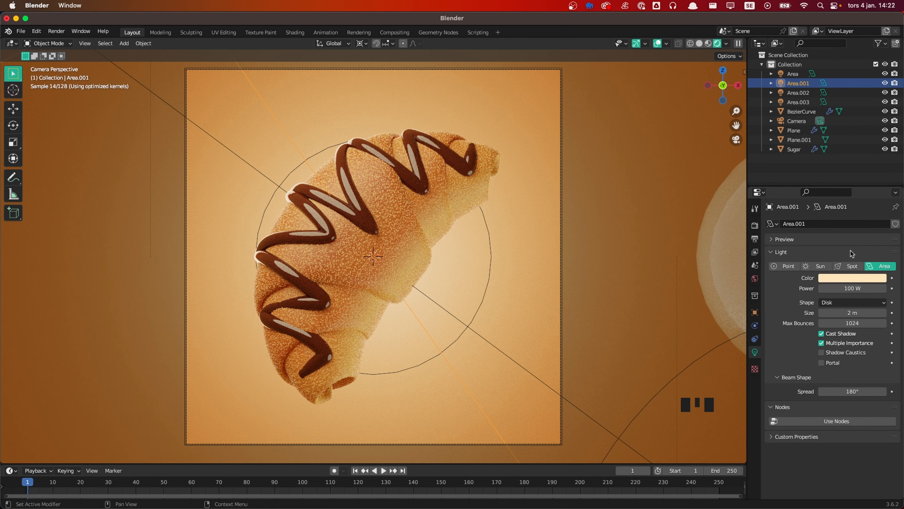
Step: Set the power of the area light below the croissant (Area.002) to 75 W, then select the background plane
{"action": "left_click", "coordinate": [661, 392]}
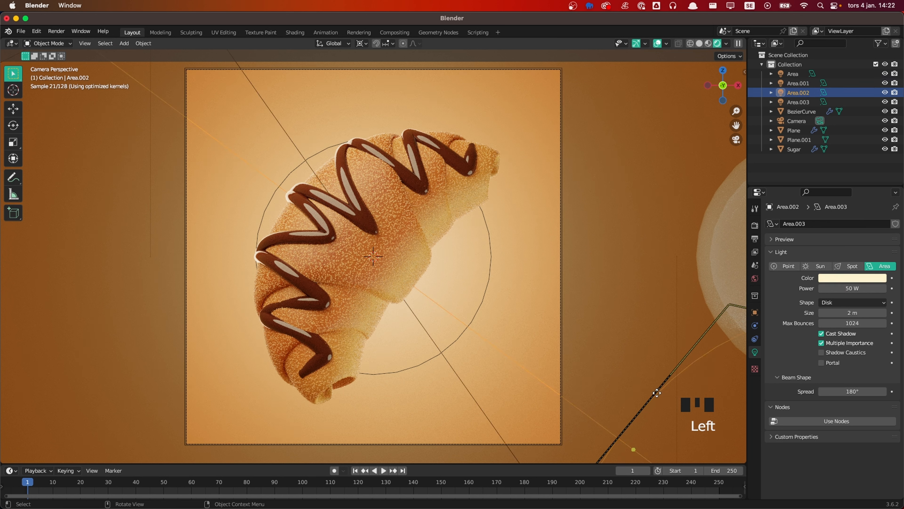
{"action": "left_click", "coordinate": [854, 291]}
{"action": "left_click", "coordinate": [854, 291]}
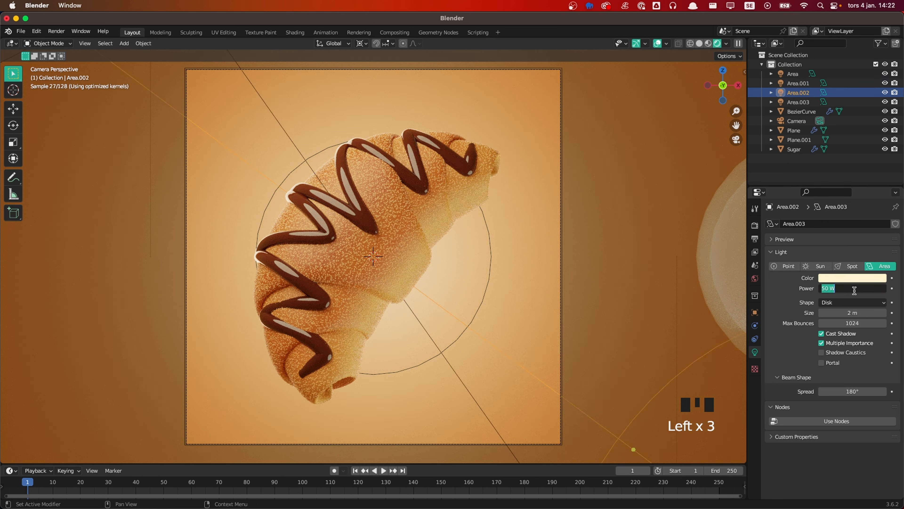
{"action": "left_click", "coordinate": [854, 290]}
{"action": "type", "text": "75"}
{"action": "key", "text": "Return"}
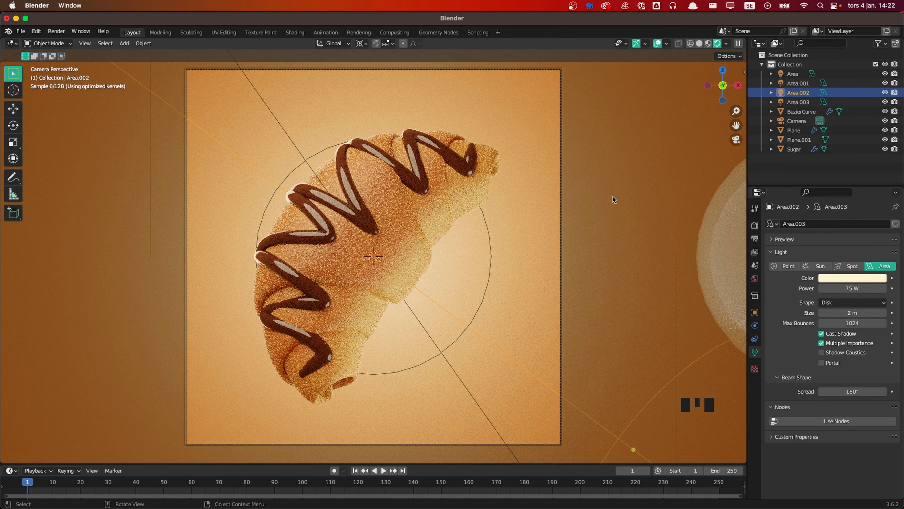
{"action": "left_click", "coordinate": [553, 214]}
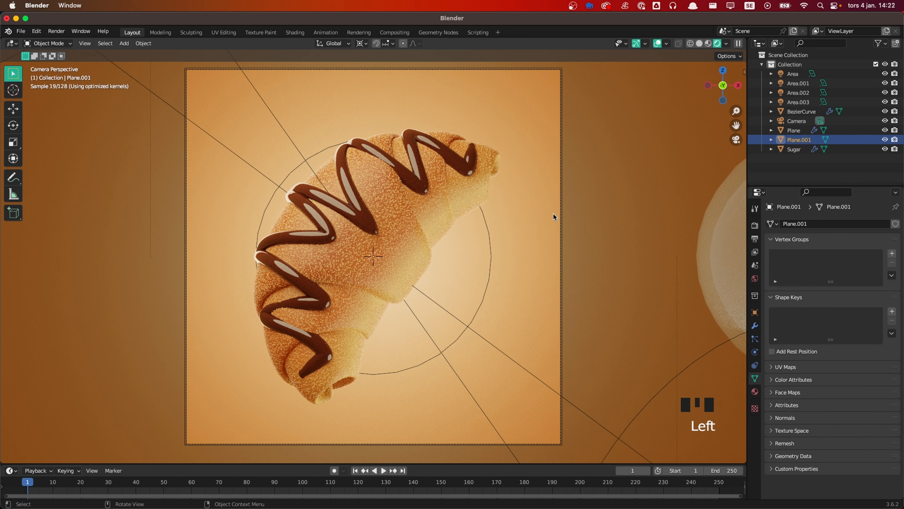